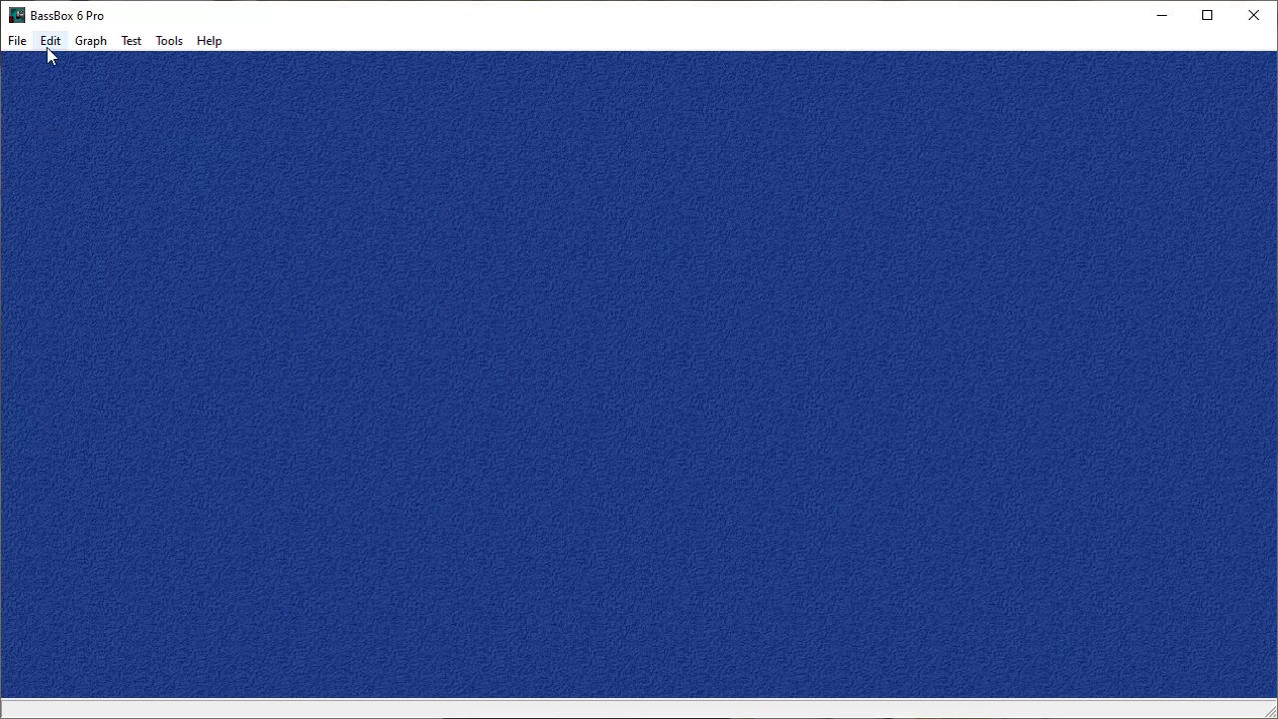
Step: Add a company named 'test' to the database, mark it as Manufacturer, and save it
left_click(49, 46)
mouse_move(92, 140)
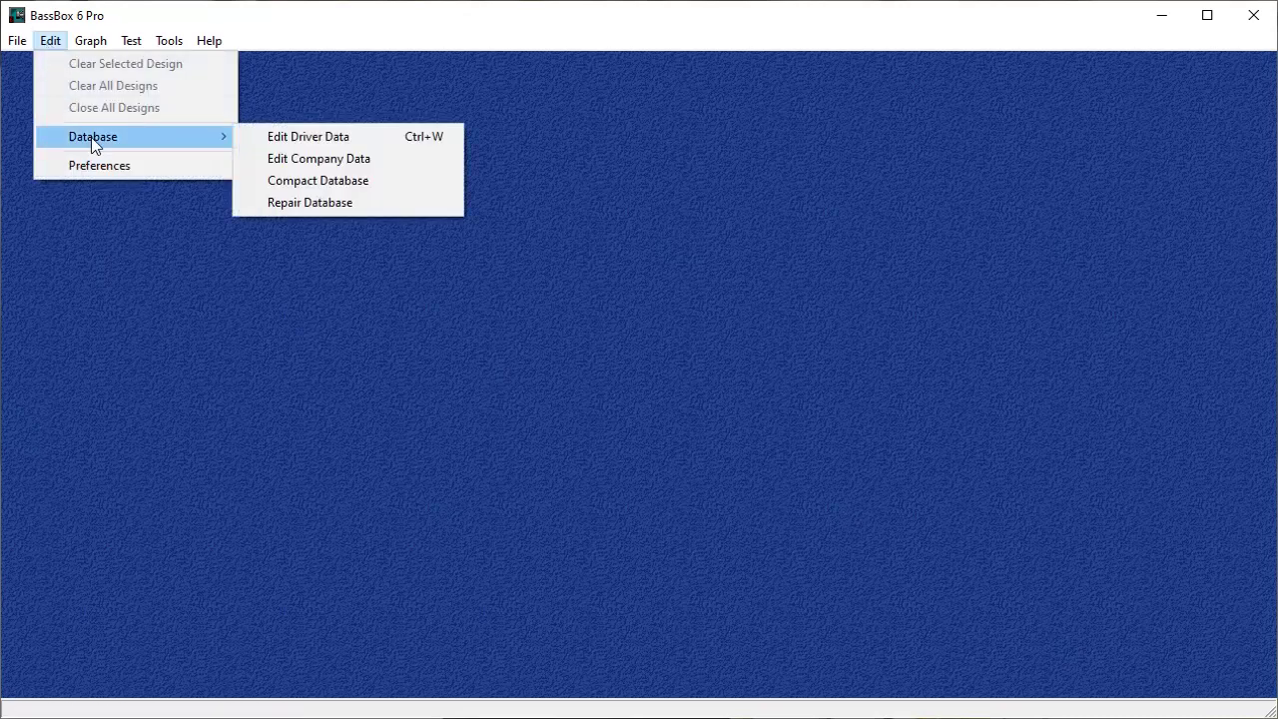
left_click(282, 160)
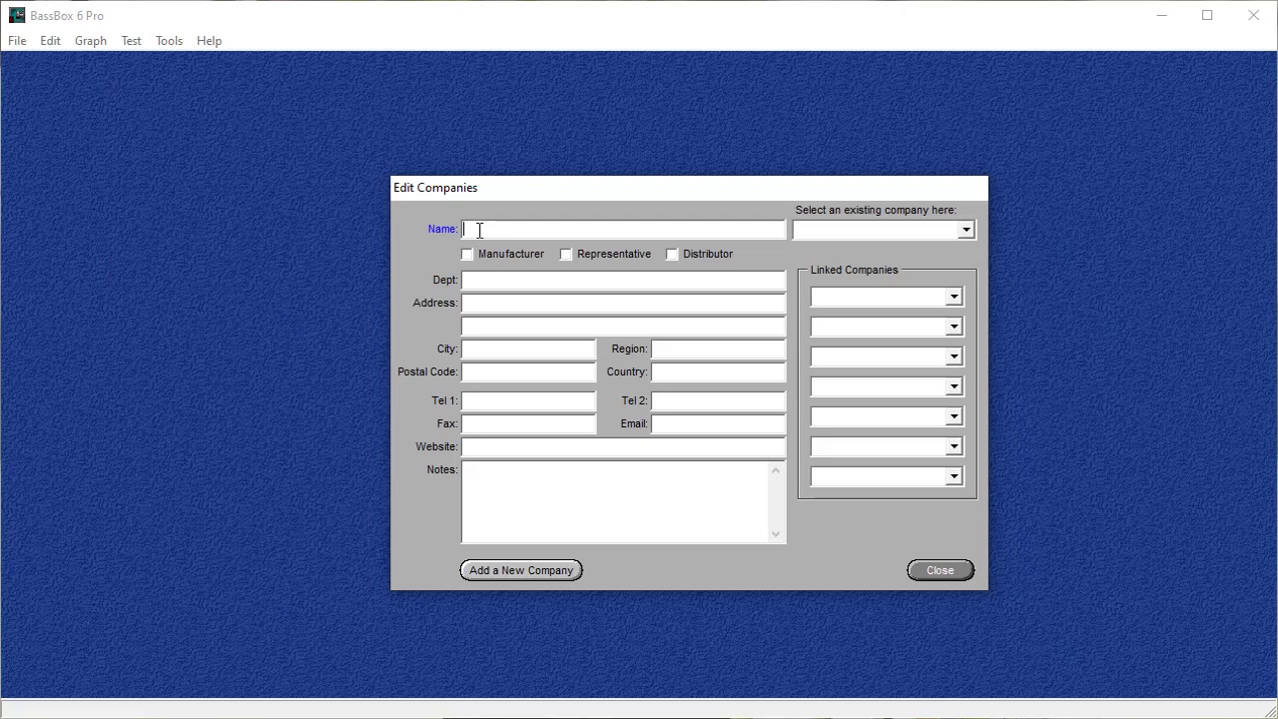
type("te")
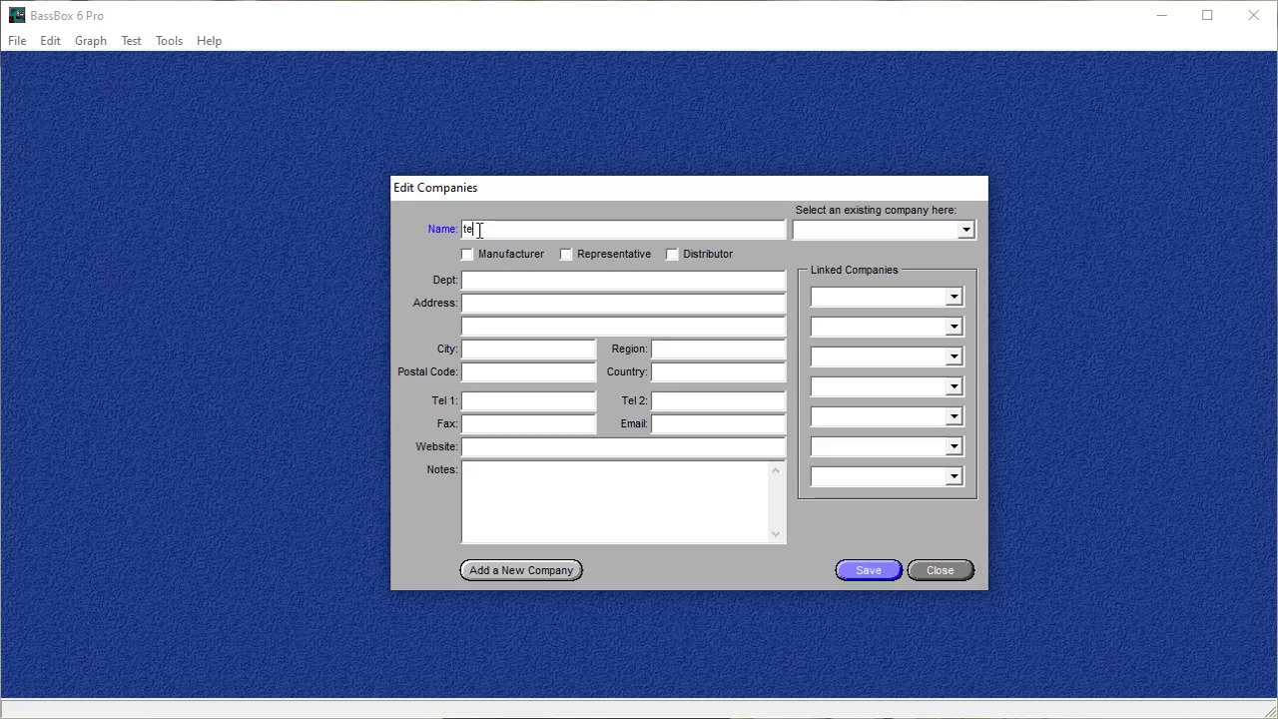
type("st")
left_click(467, 254)
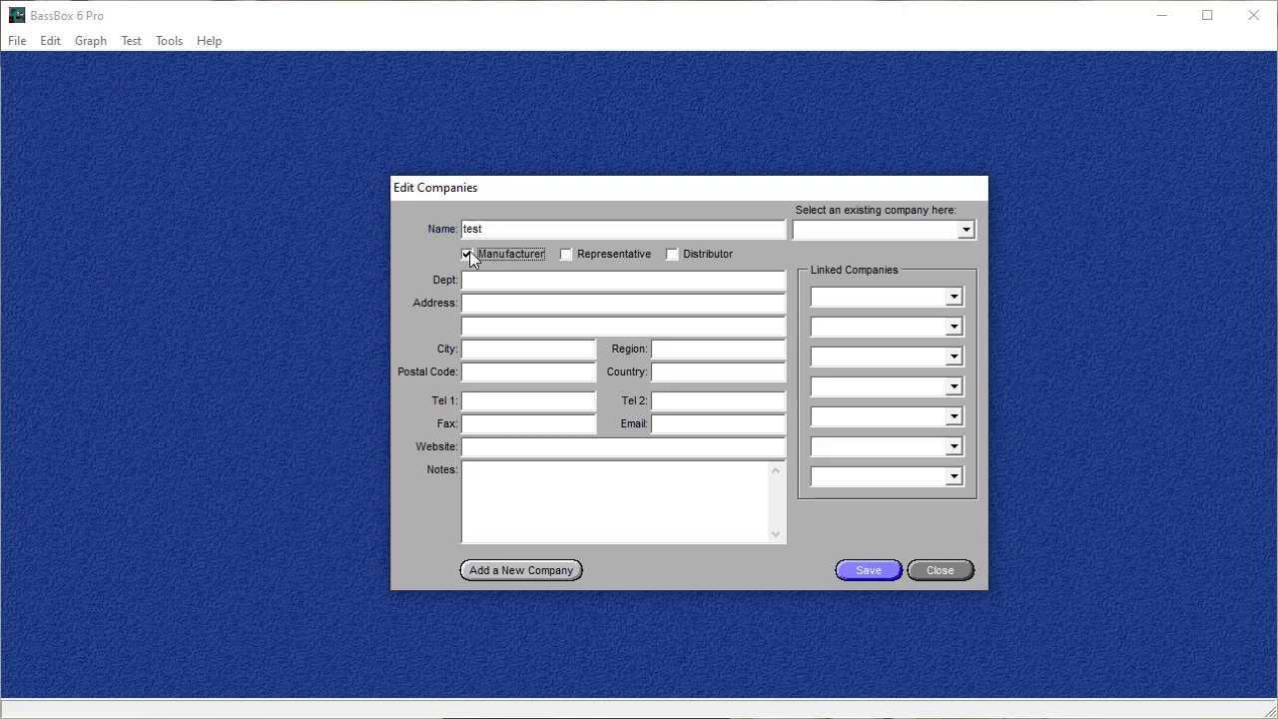
left_click(857, 572)
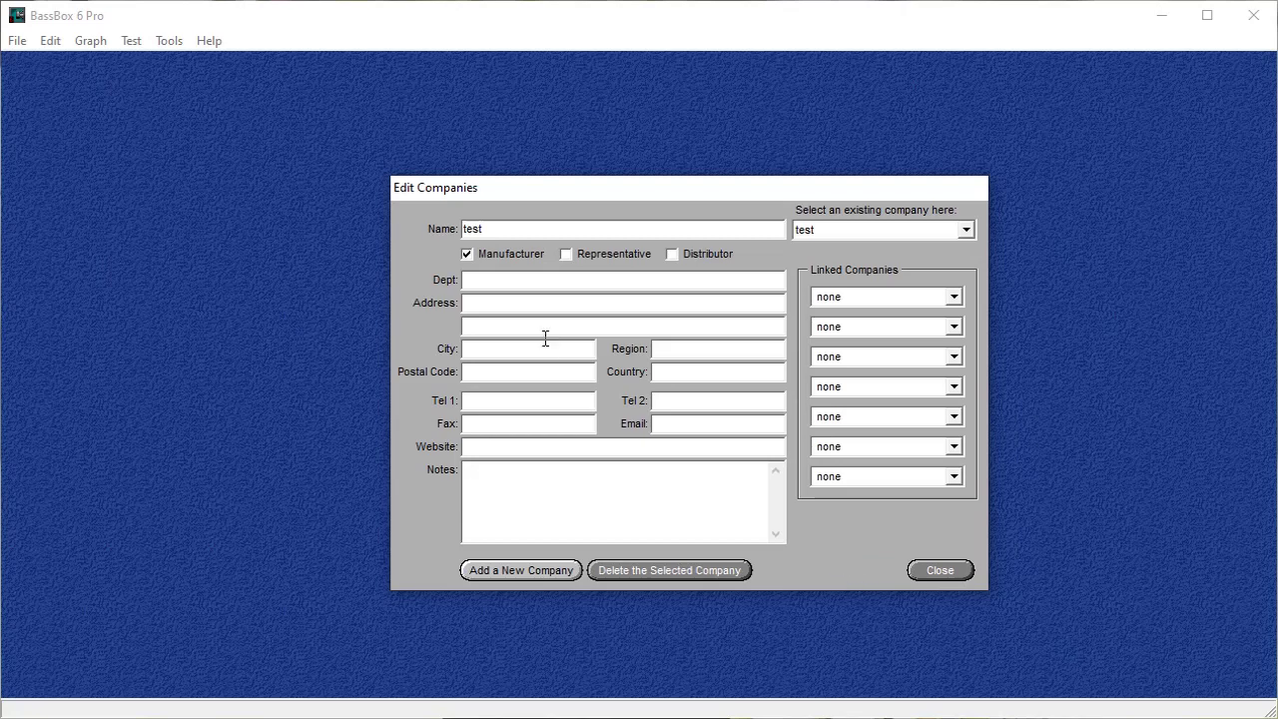
Step: Close the company editor and start a new blank design
left_click(939, 570)
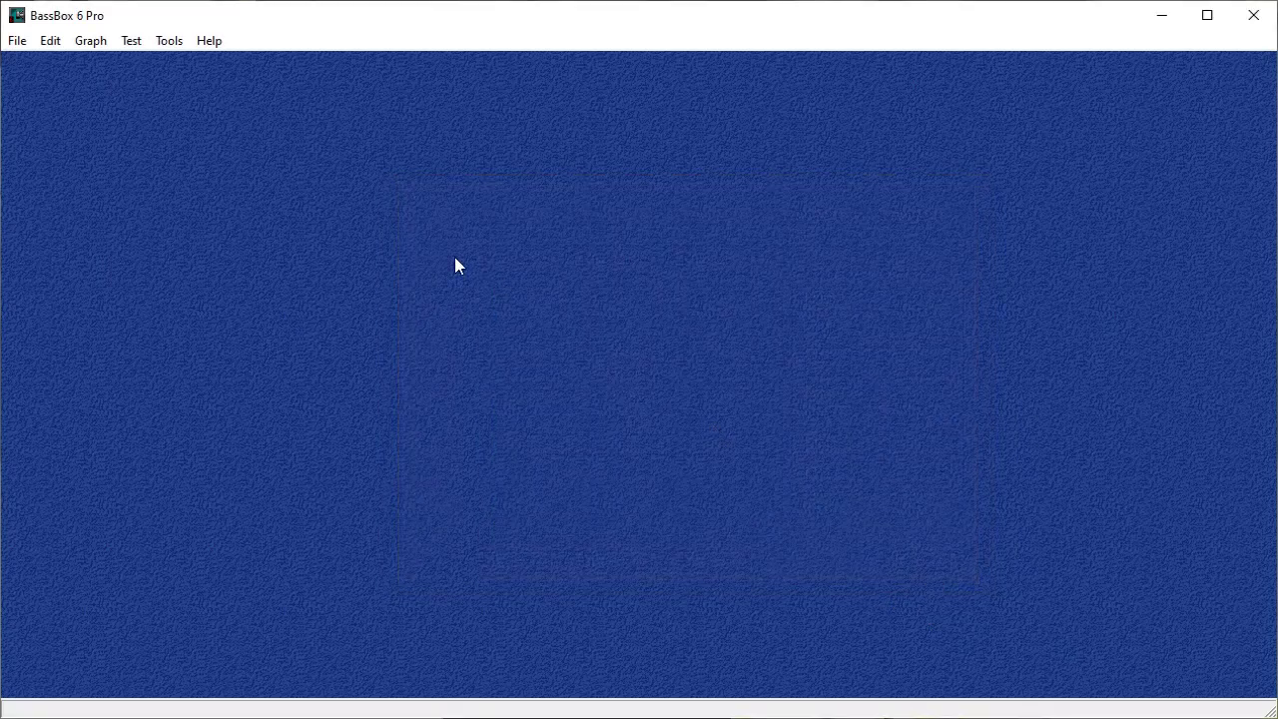
left_click(18, 44)
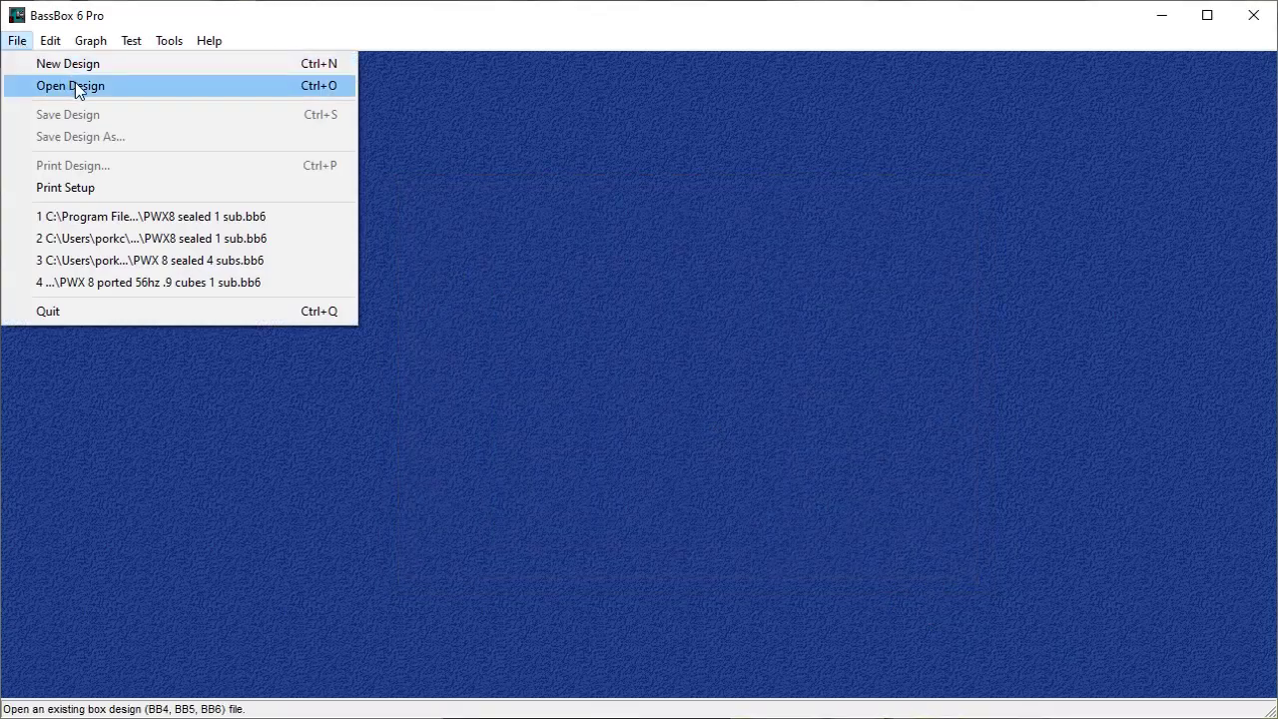
left_click(70, 66)
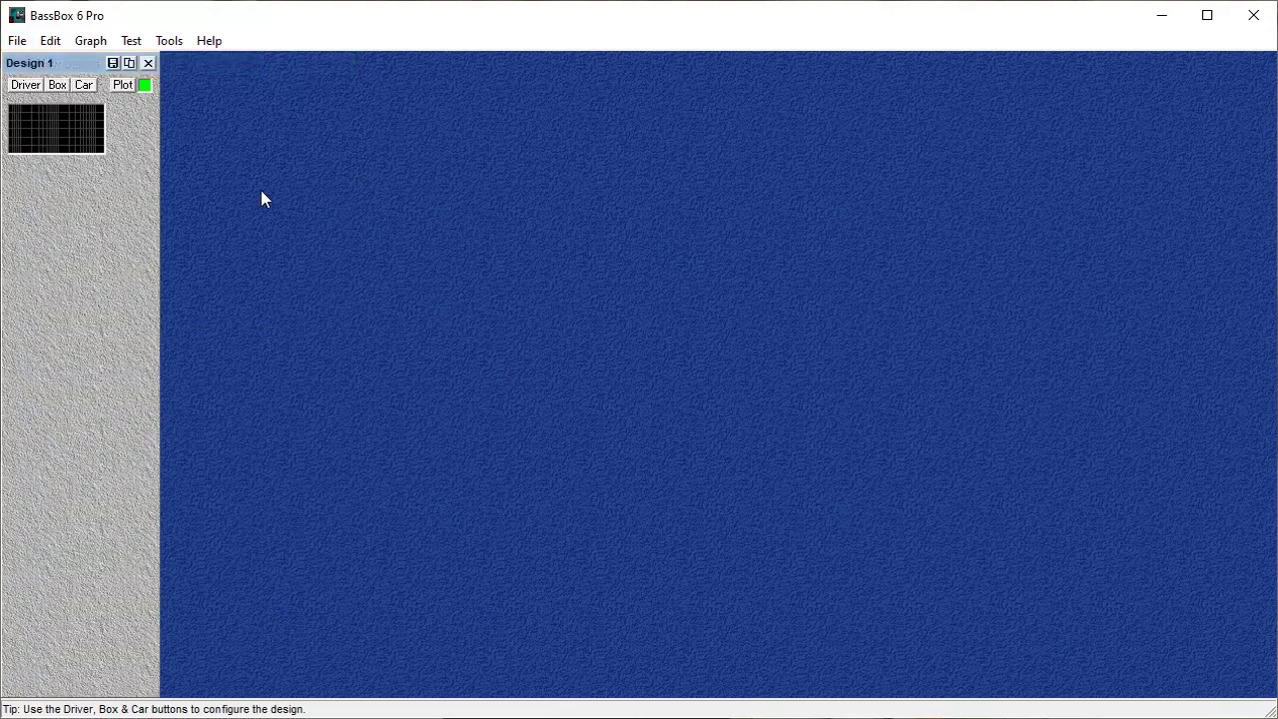
Step: Set the company of Design 1's driver to test
left_click(26, 86)
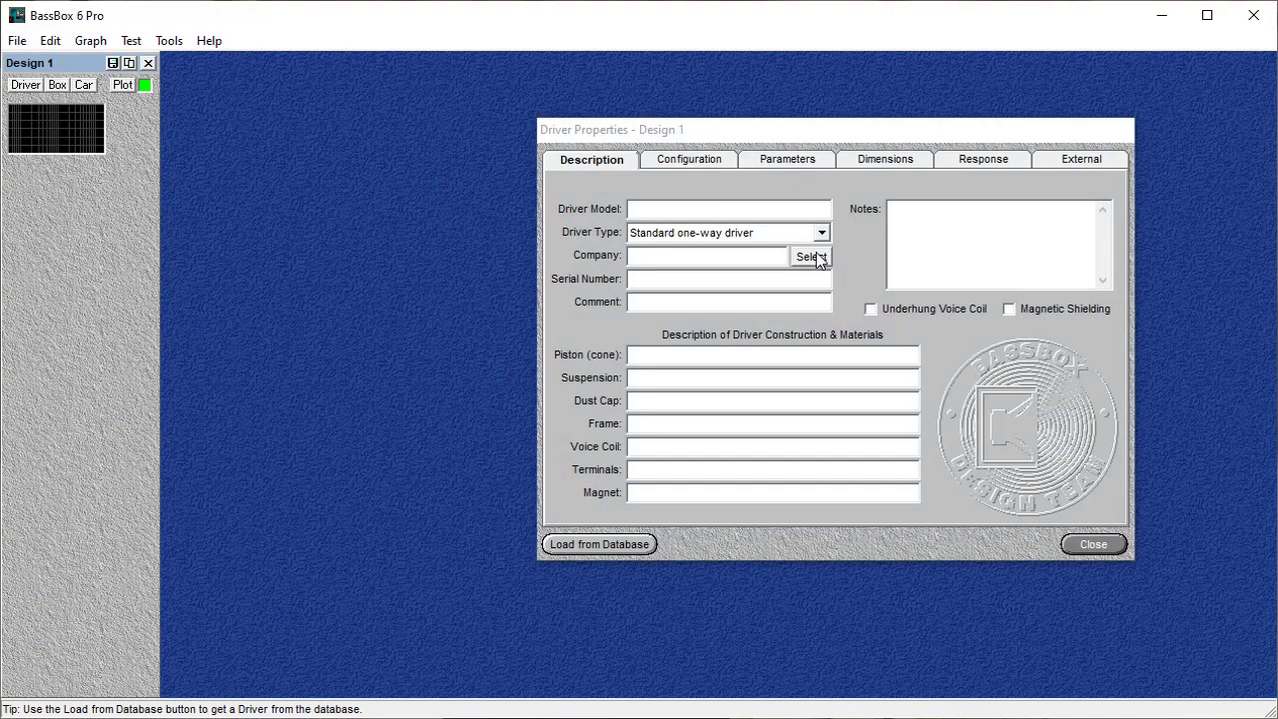
left_click(812, 259)
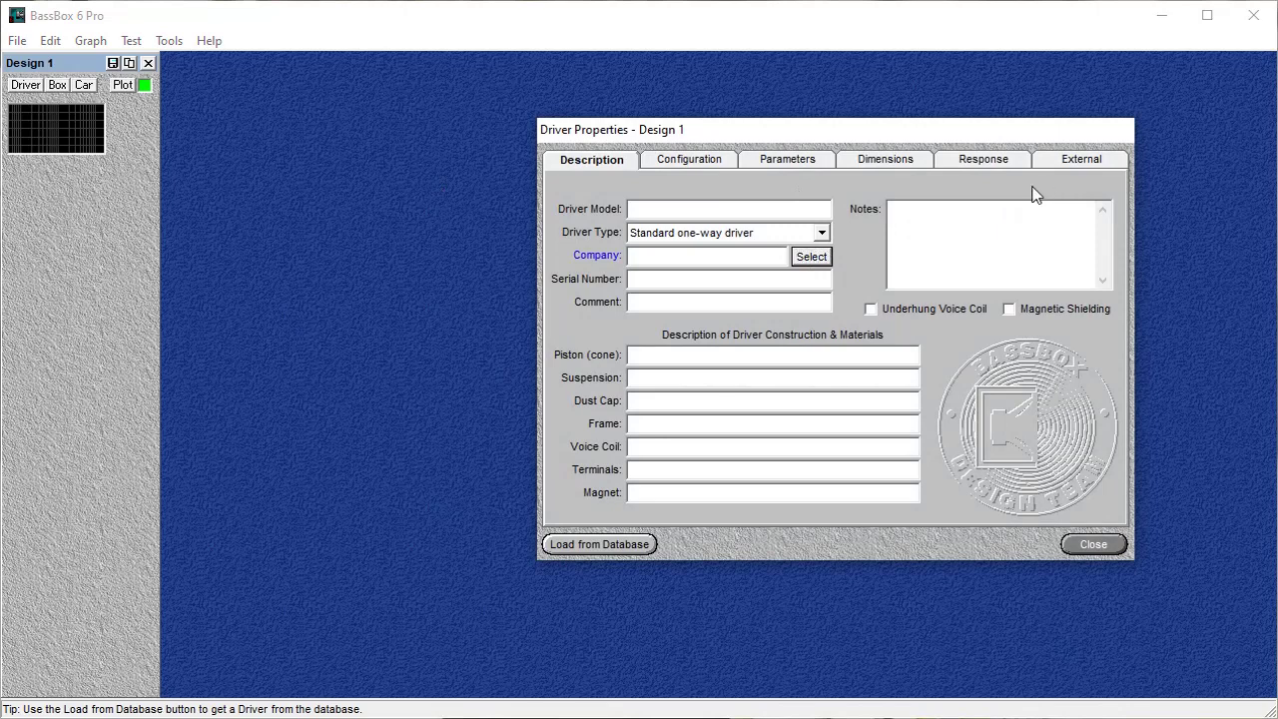
left_click(771, 245)
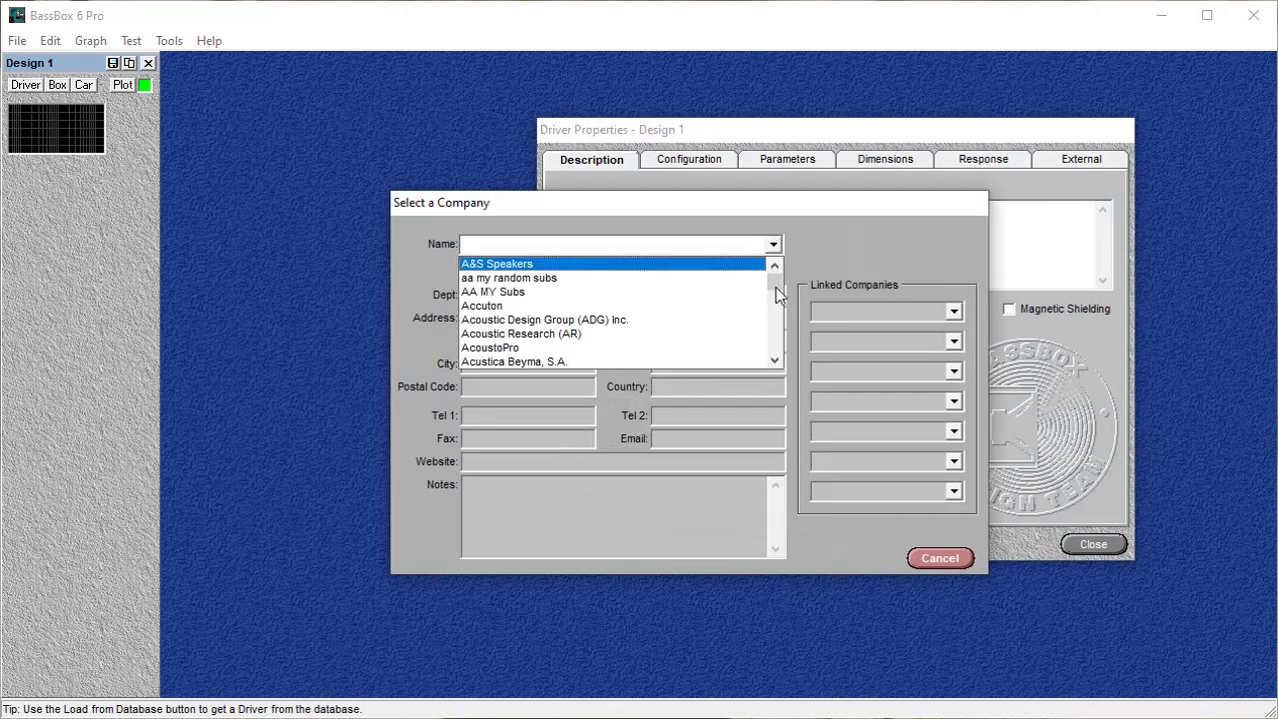
left_click_drag(777, 292, 778, 350)
scroll(659, 348, "down", 2)
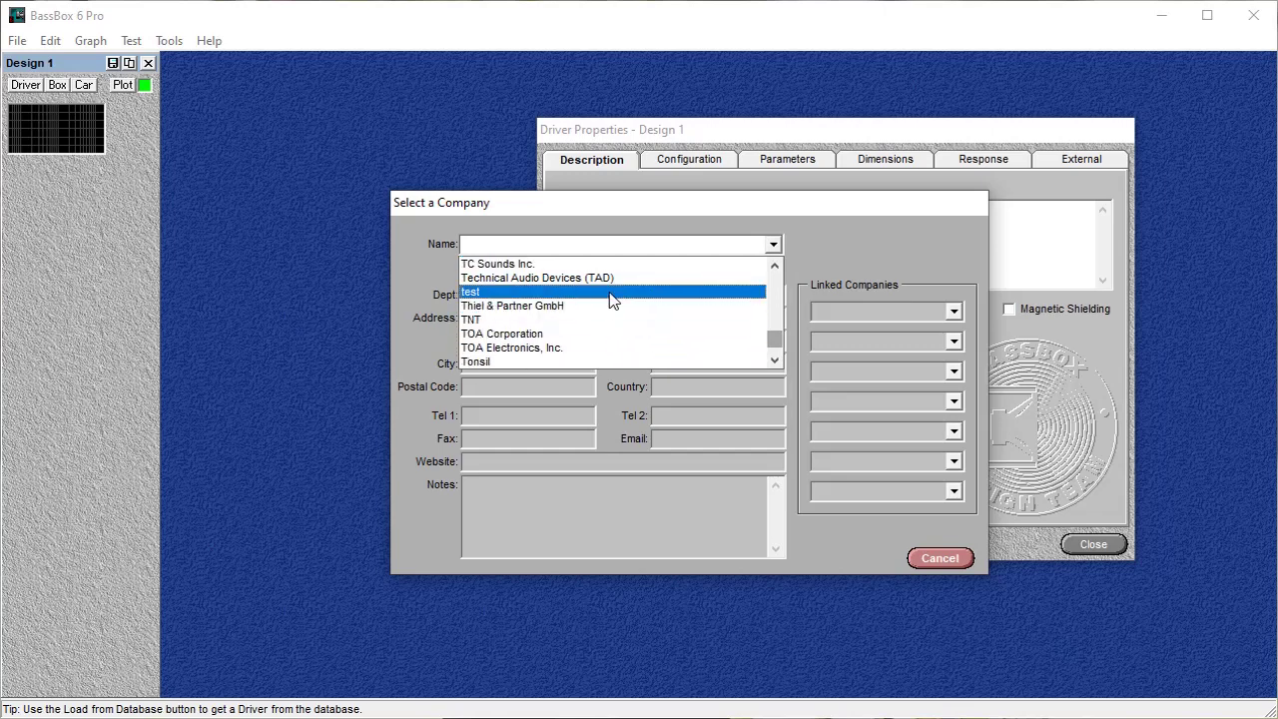
left_click(613, 300)
left_click(882, 555)
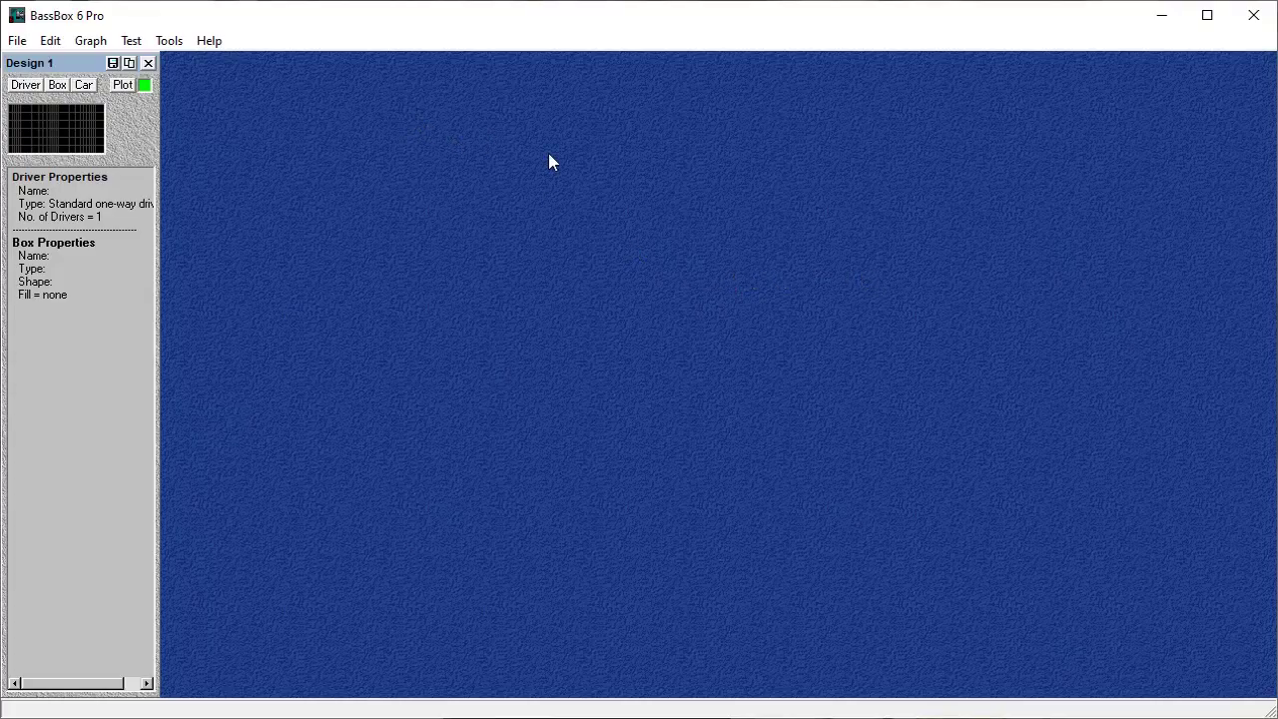
Step: Load the Zv5 D2 driver from aa my random subs into Design 1 and view its configuration
left_click(26, 85)
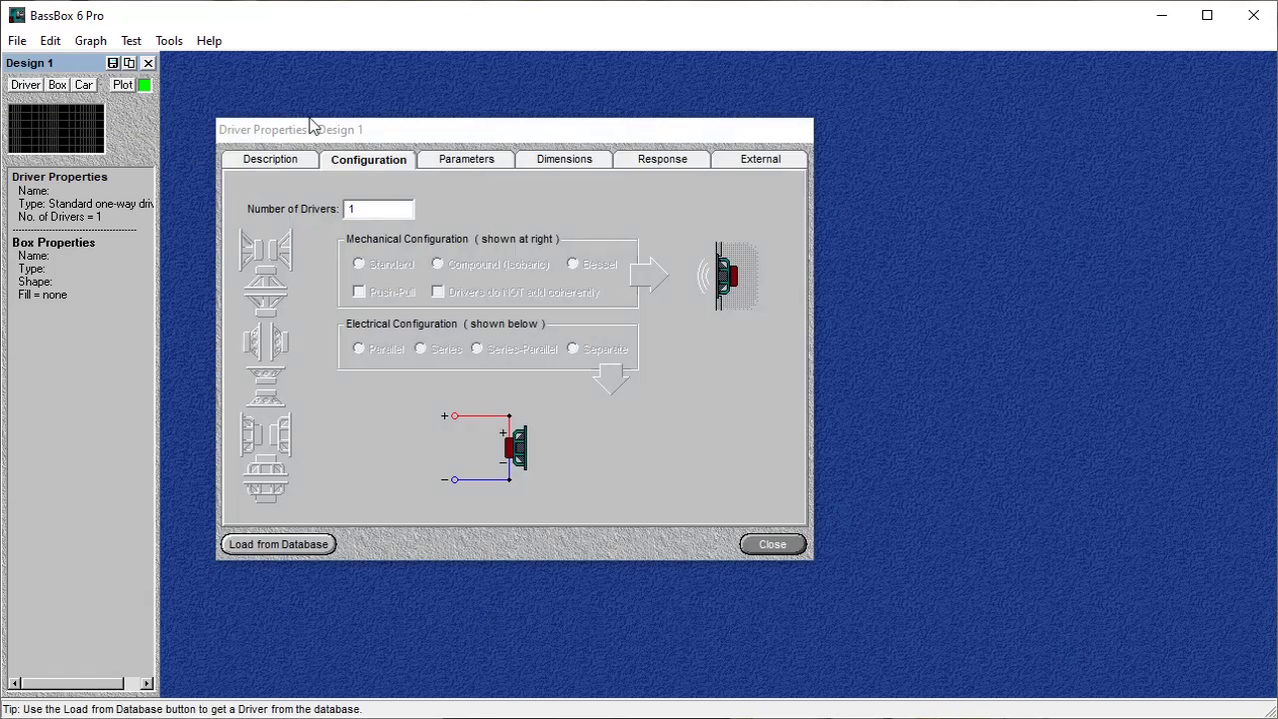
left_click(276, 161)
left_click(285, 544)
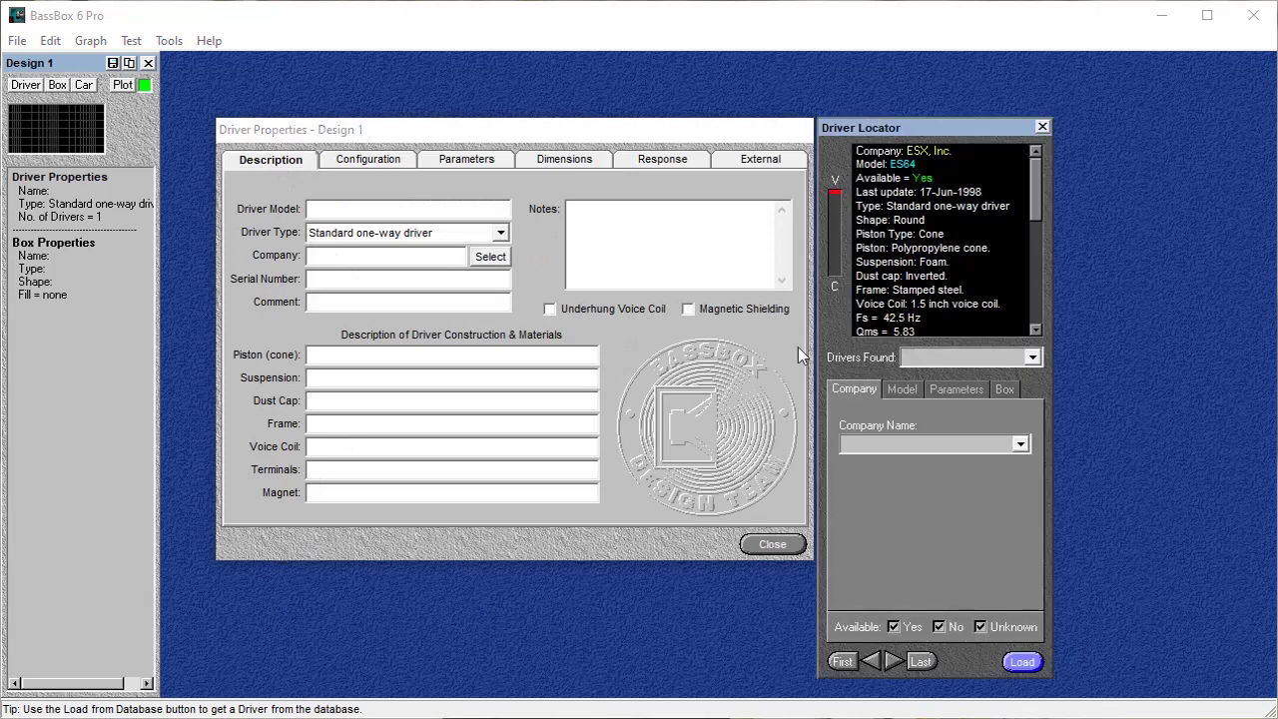
left_click(1020, 447)
left_click(1002, 460)
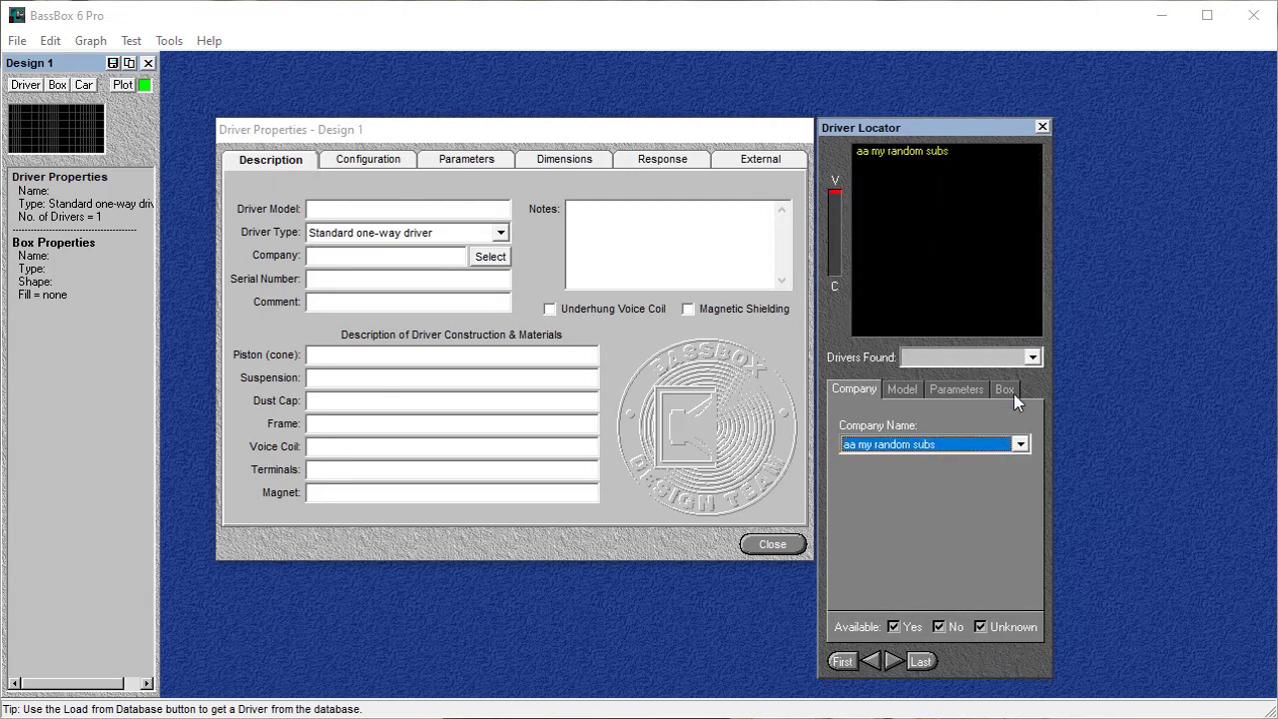
left_click(1032, 358)
left_click(1026, 376)
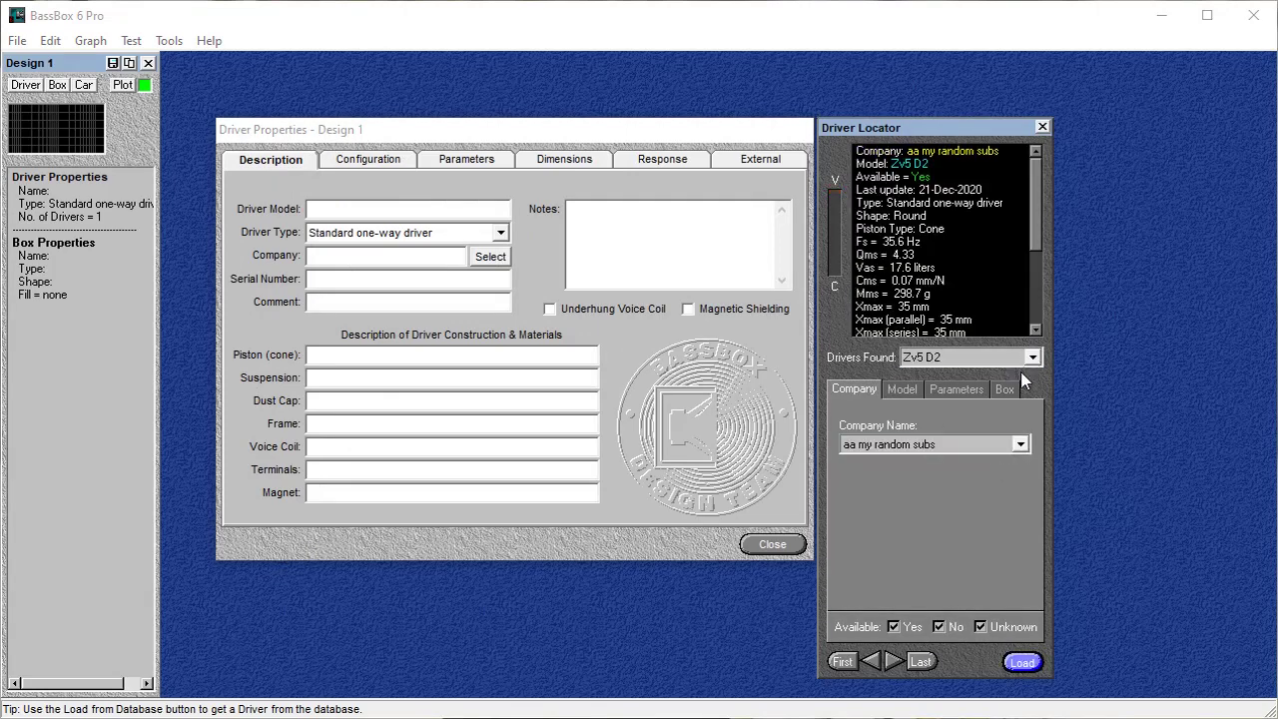
left_click(1023, 662)
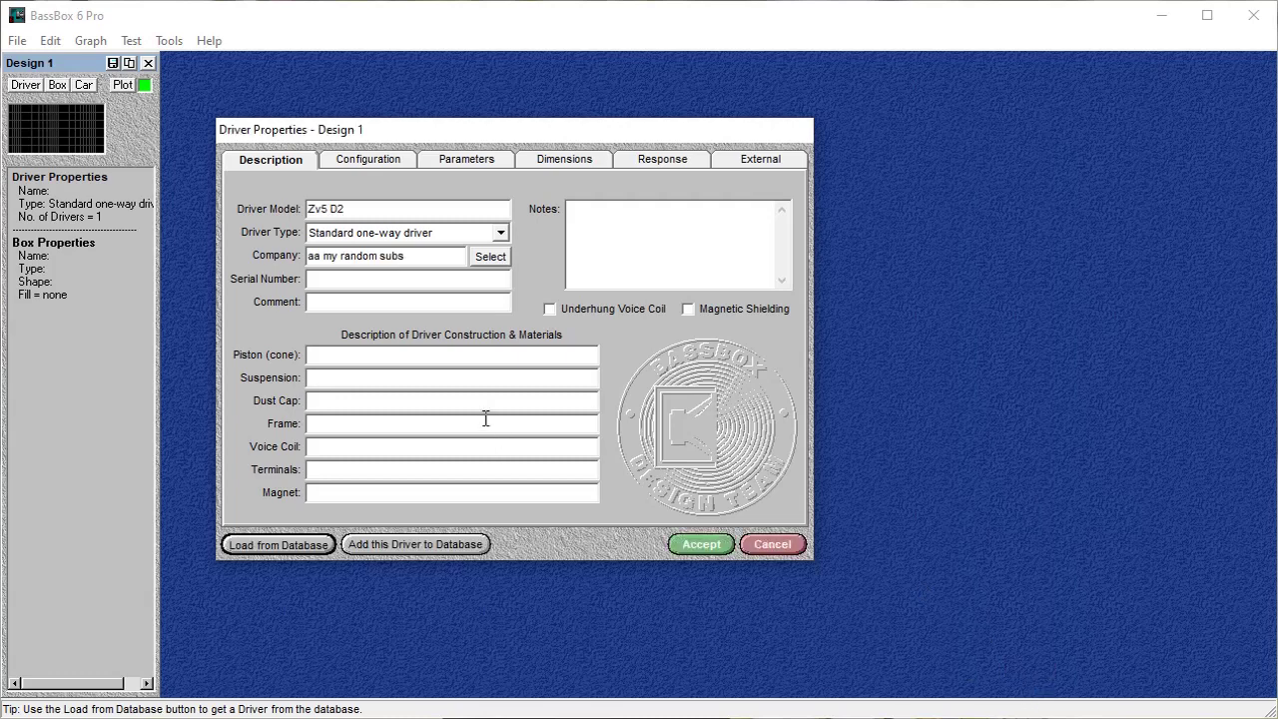
left_click(378, 165)
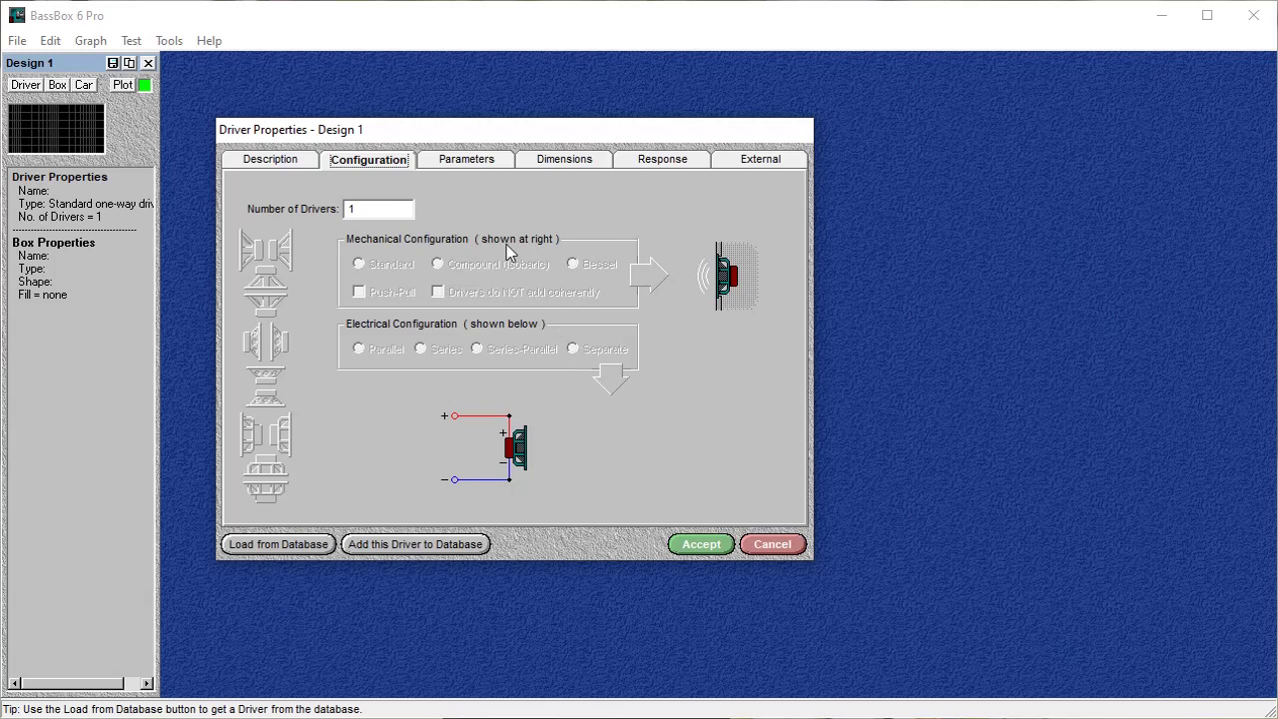
Step: Review the Zv5 D2's mechanical and electrical parameters
left_click(491, 165)
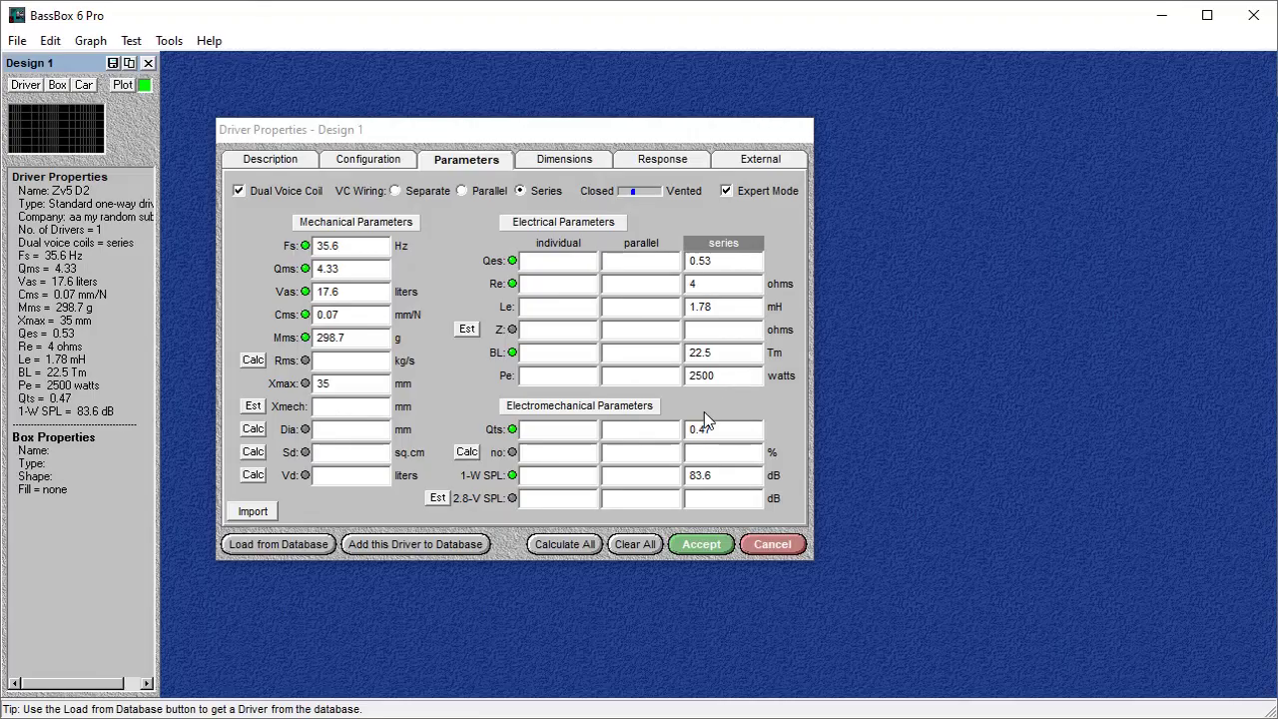
Step: Accept the driver and set Design 1's enclosure type to Vented Box
left_click(700, 544)
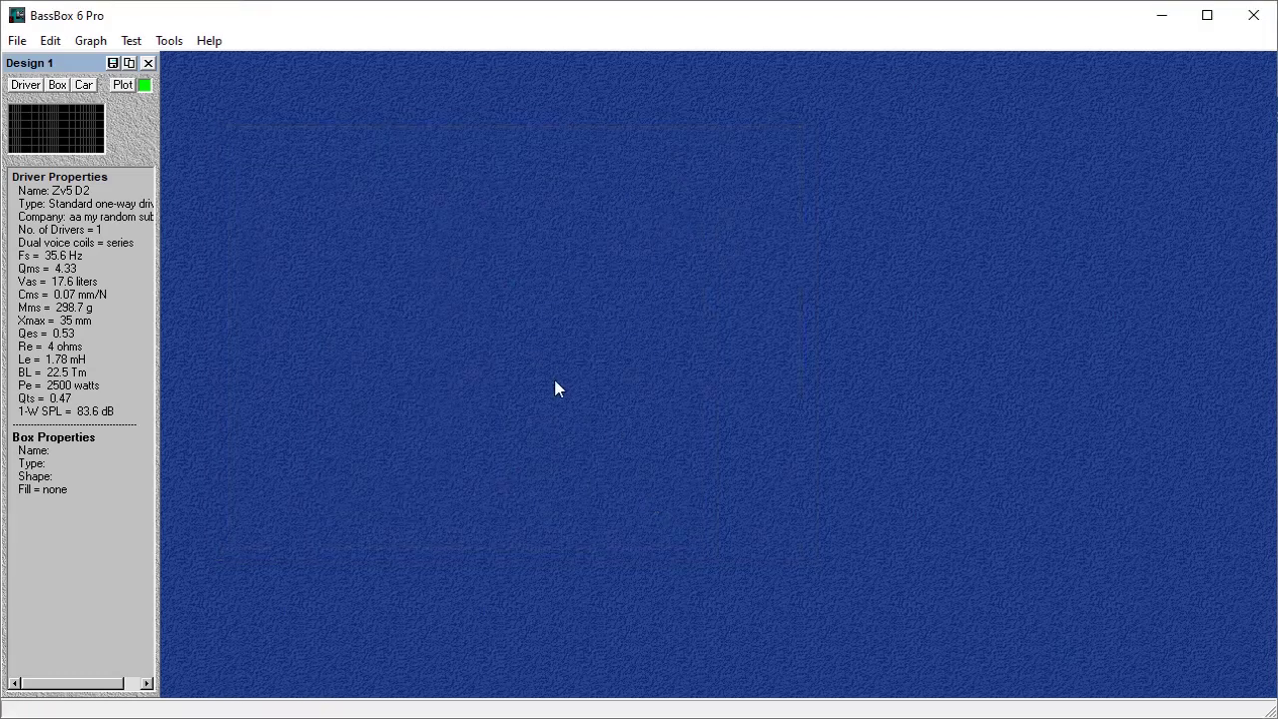
left_click(57, 85)
left_click(234, 286)
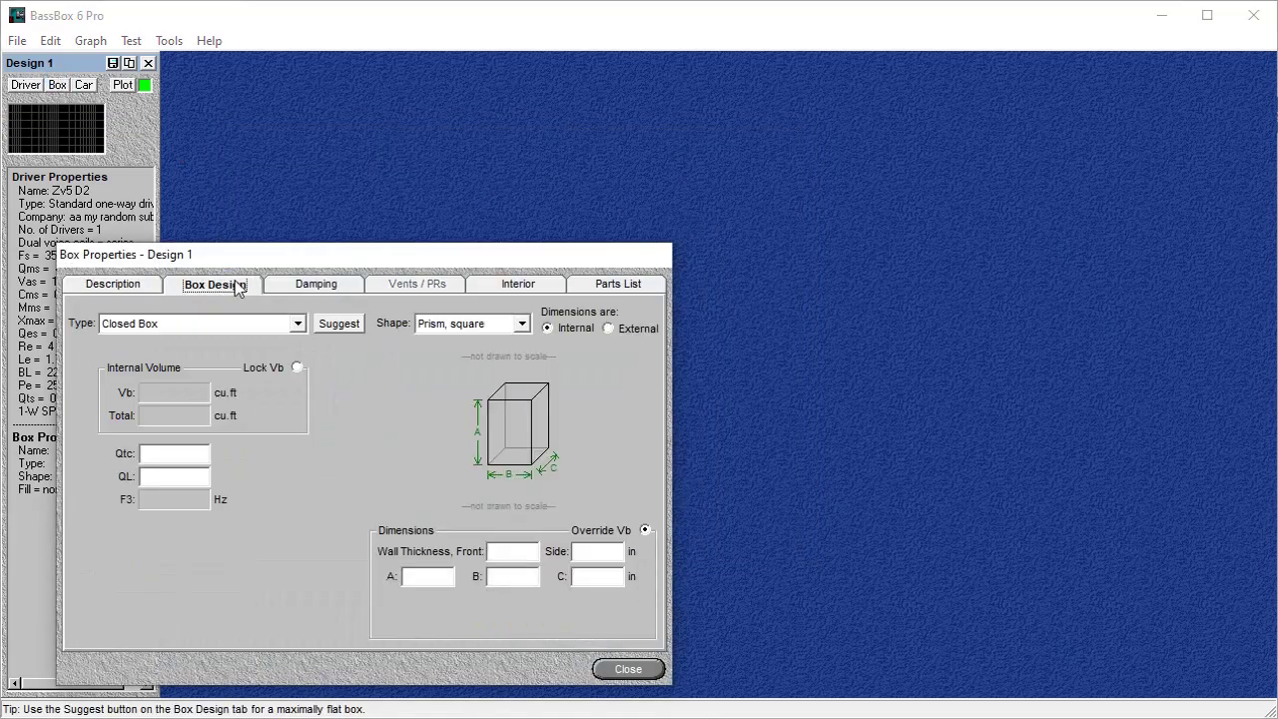
left_click(298, 324)
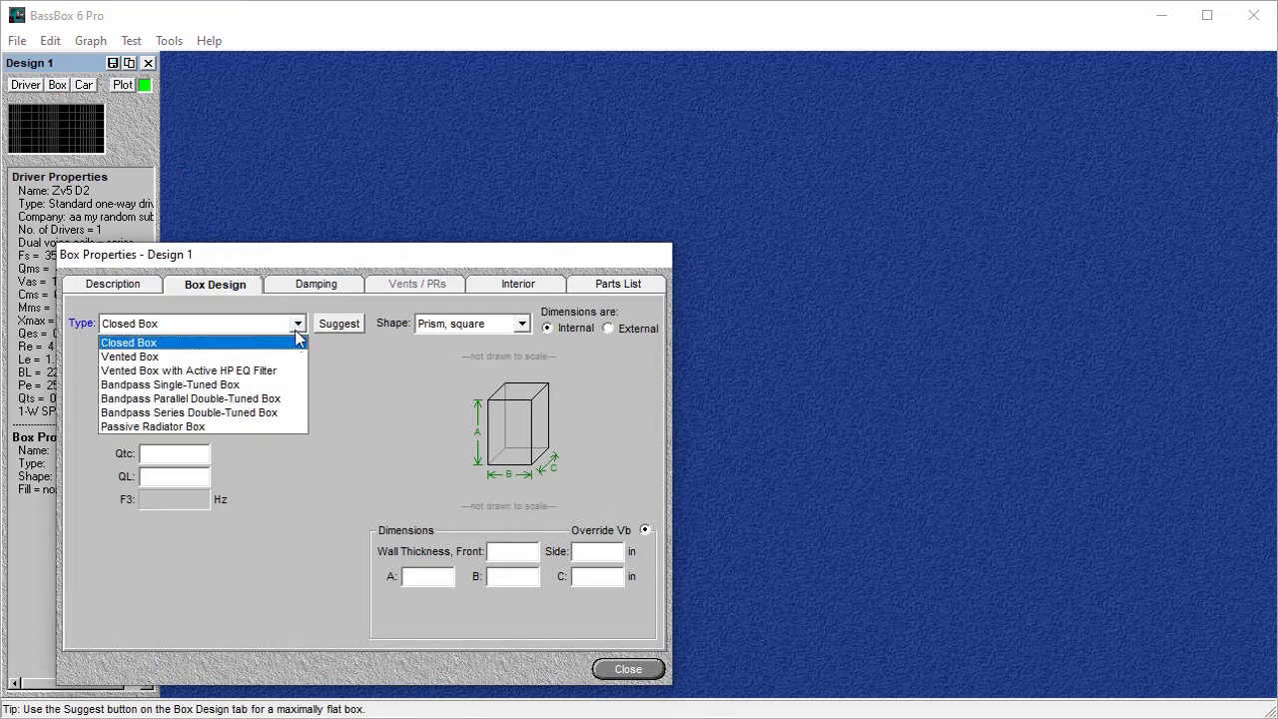
left_click(287, 357)
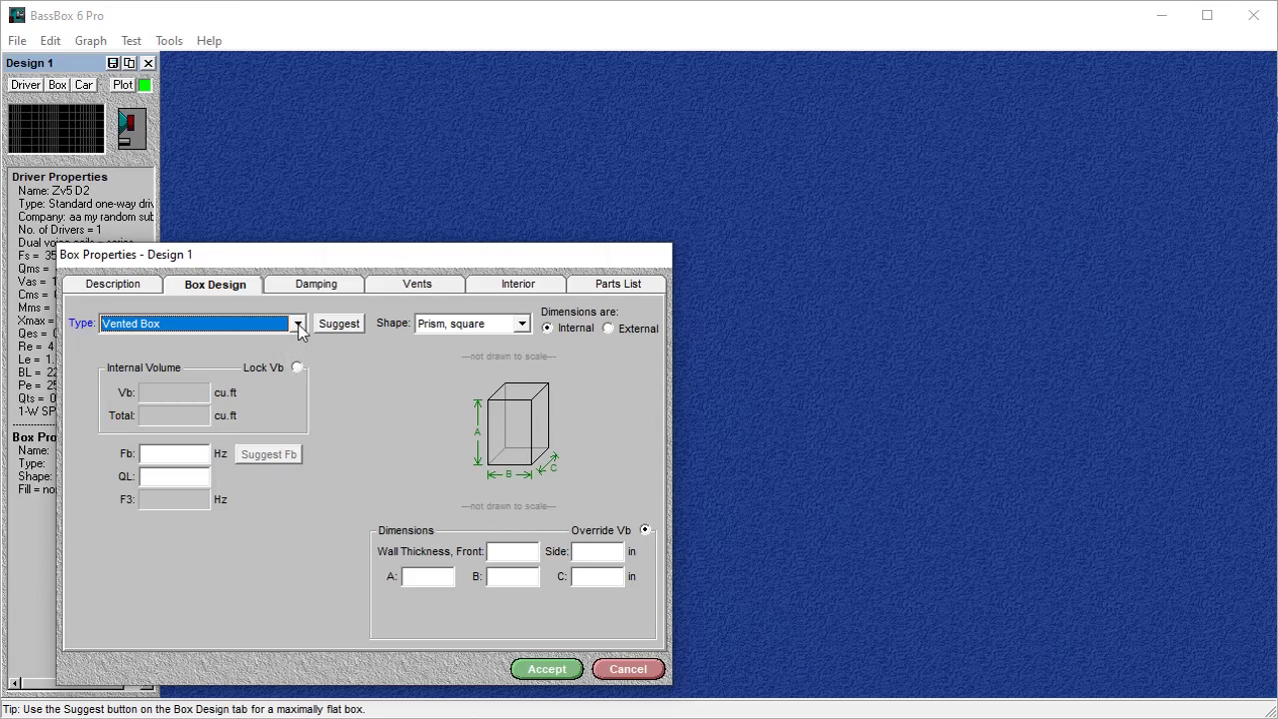
left_click_drag(363, 255, 518, 127)
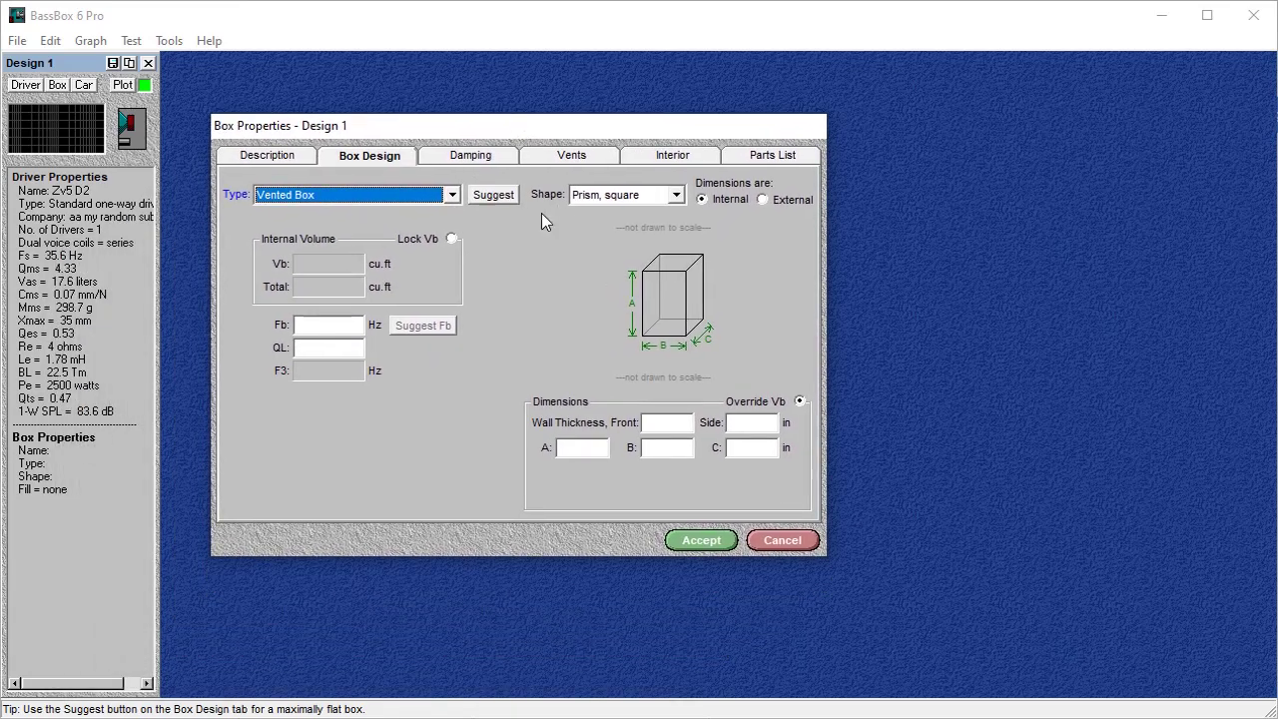
Step: Enter a 2.5 cu.ft box volume tuned to 32 Hz, with 1.5 and 0.75 in thickness values
left_click(452, 239)
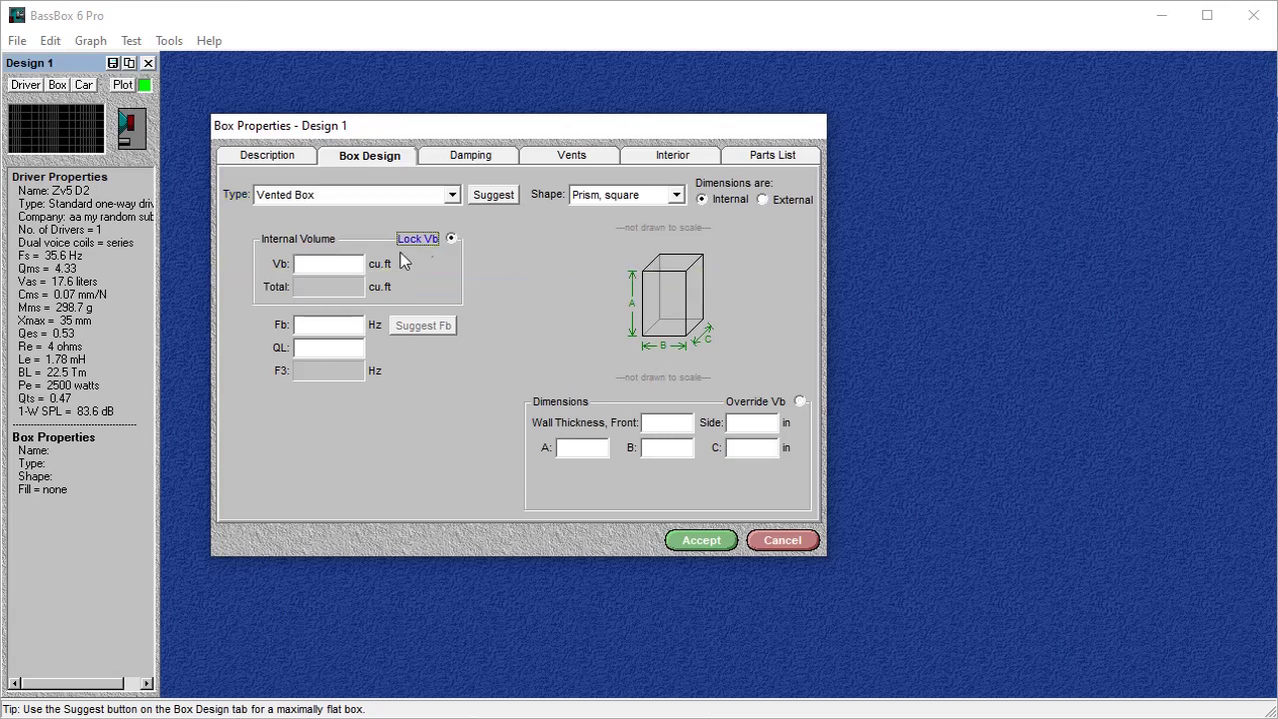
left_click(352, 264)
type("2.5")
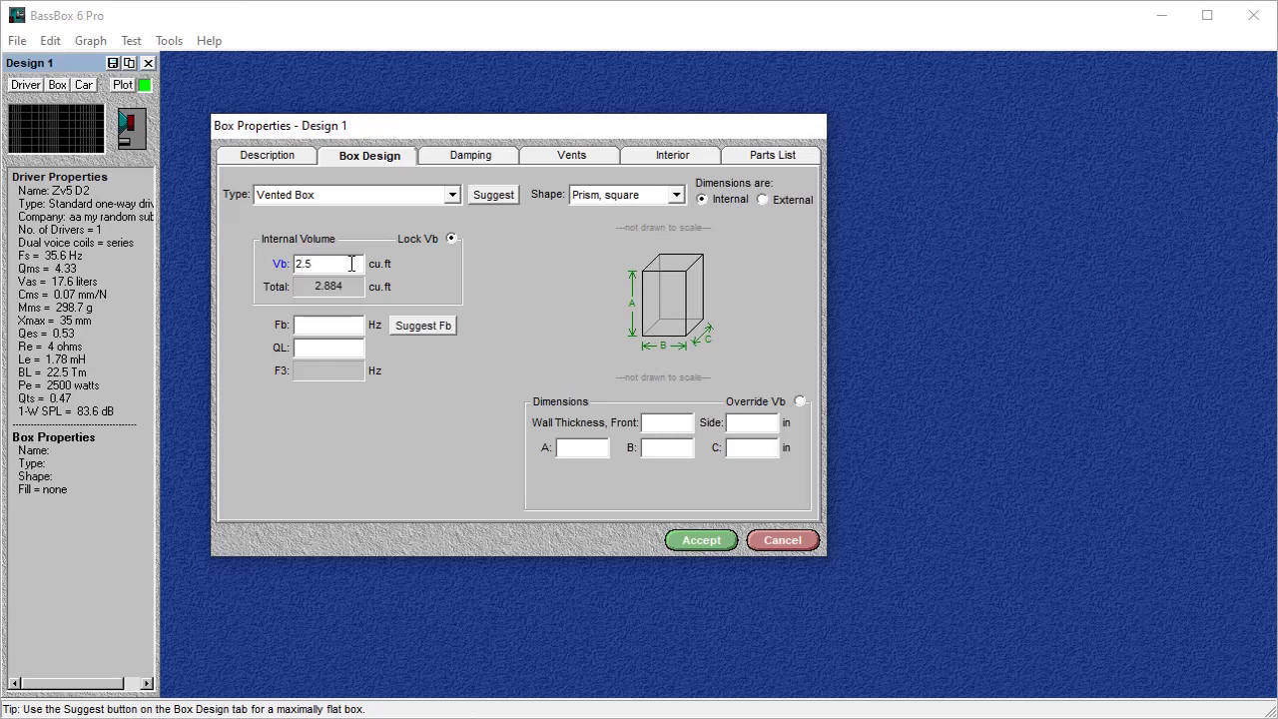
left_click(344, 323)
type("32")
type("1")
type(".5")
left_click(752, 423)
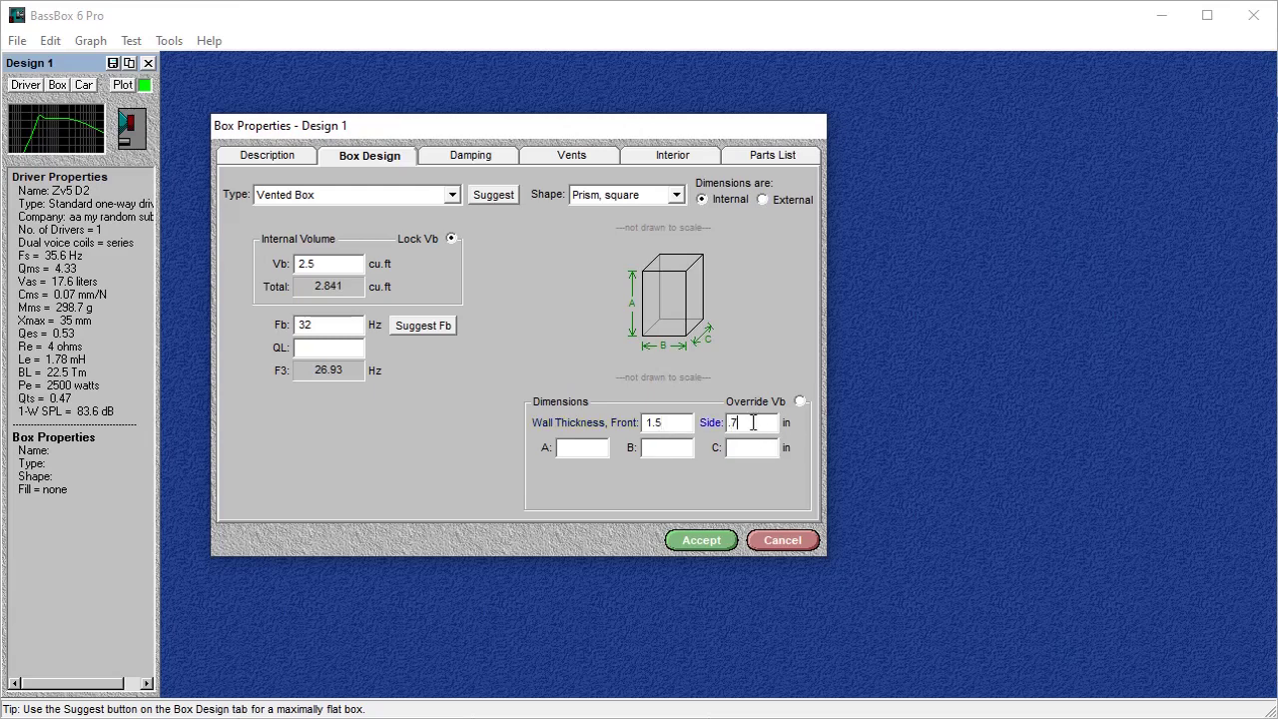
type(".75")
Step: Set external box dimensions A 15 in and B 30 in, giving C 15.01 in
left_click(605, 449)
type("15")
type("3")
type("0")
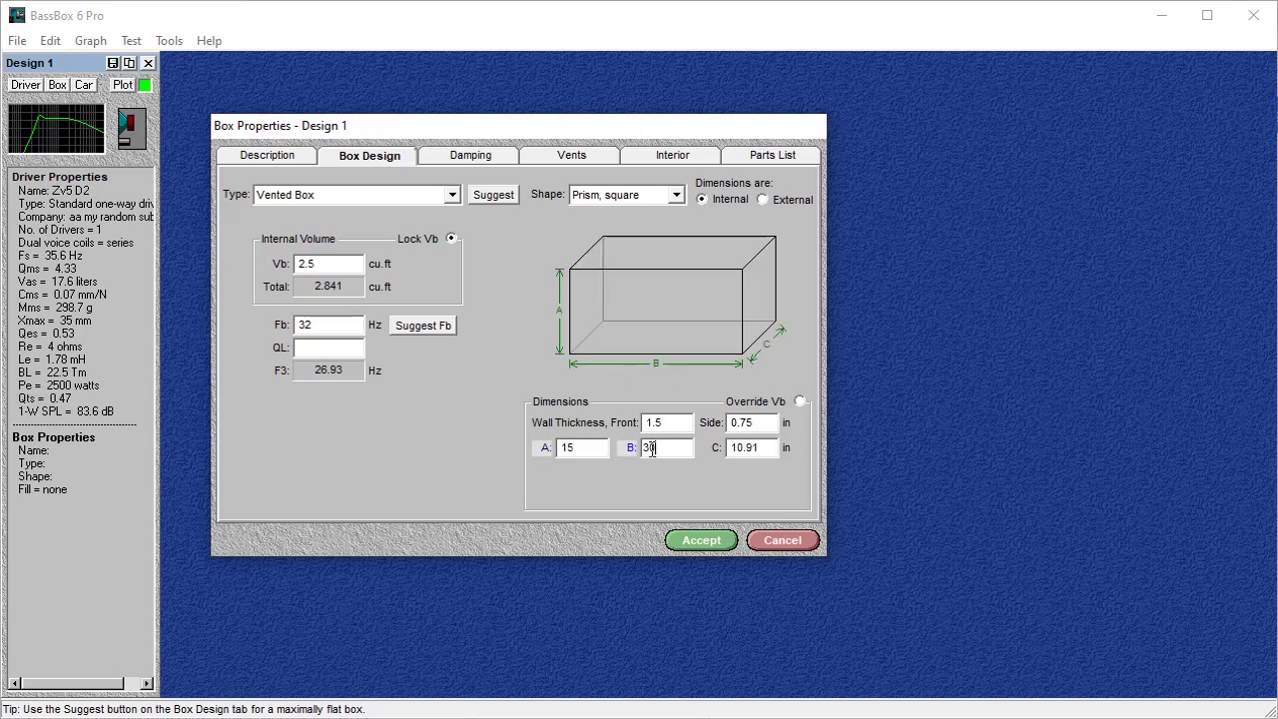
left_click(763, 200)
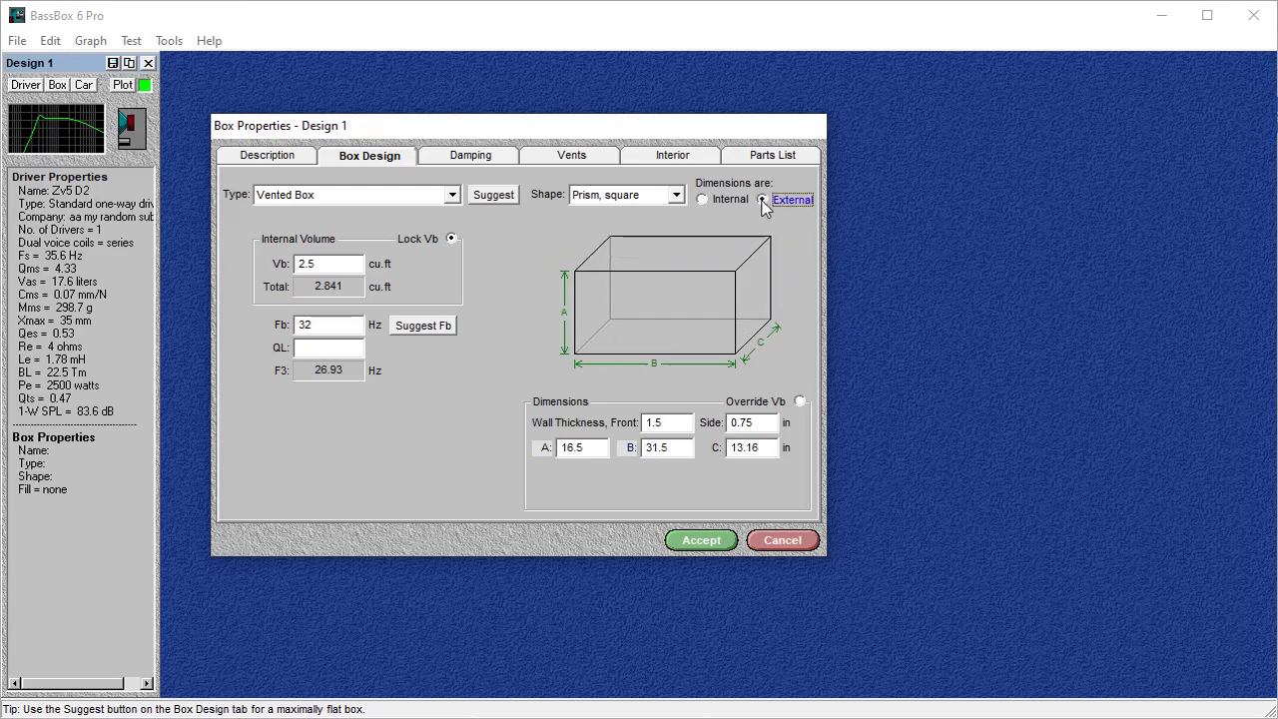
double_click(679, 446)
left_click(686, 446)
key("BackSpace")
key("BackSpace")
key("BackSpace")
type("0")
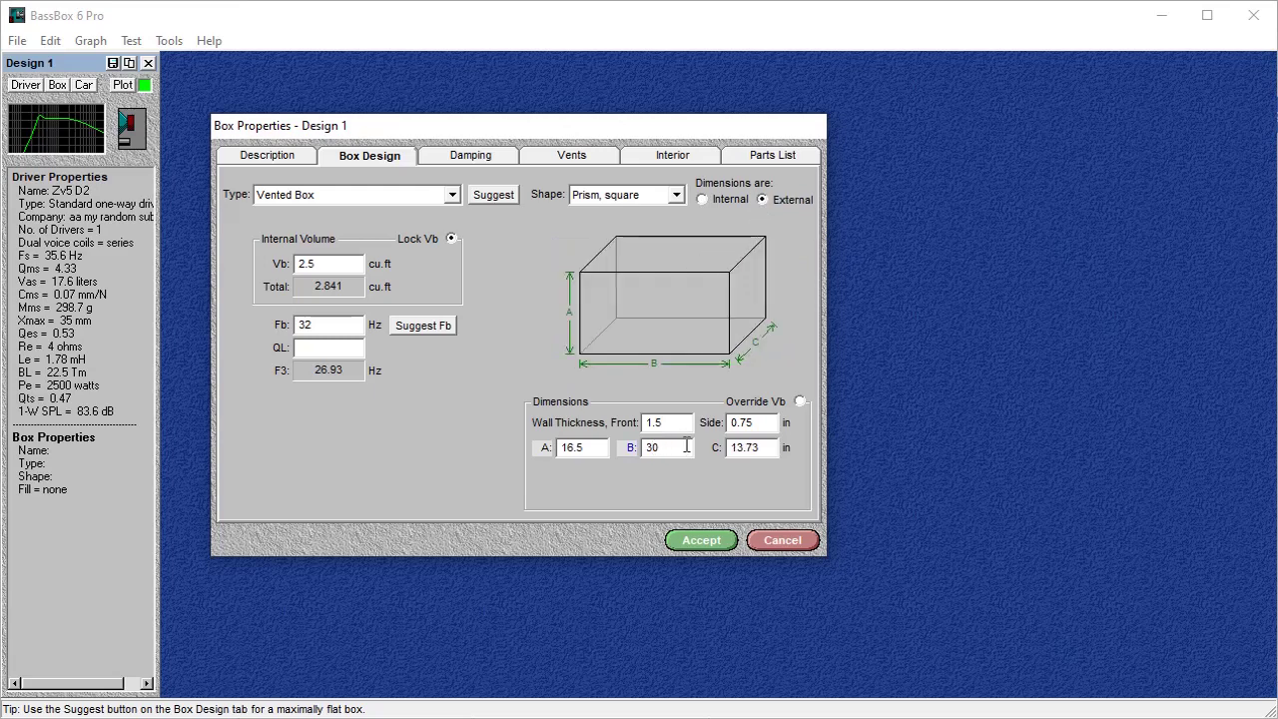
double_click(606, 450)
type("15")
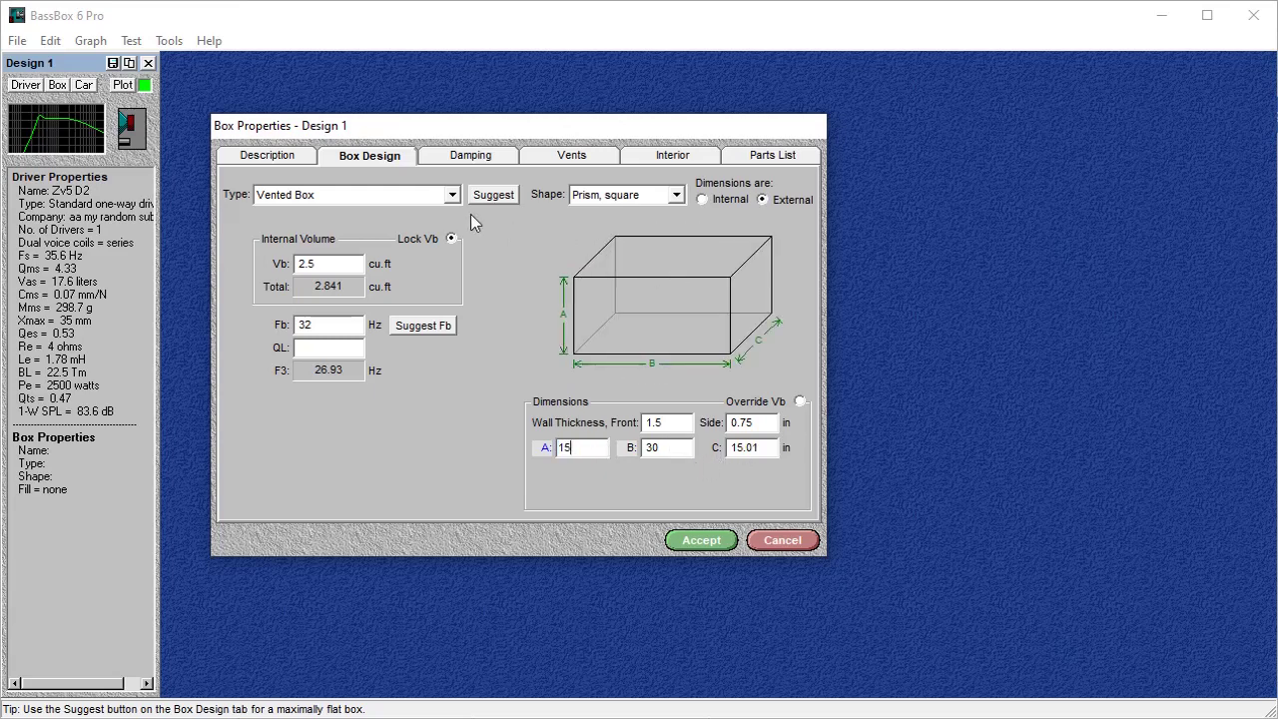
Step: Try Heavy box fill, then revert the fill to None and view the vent settings
left_click(494, 160)
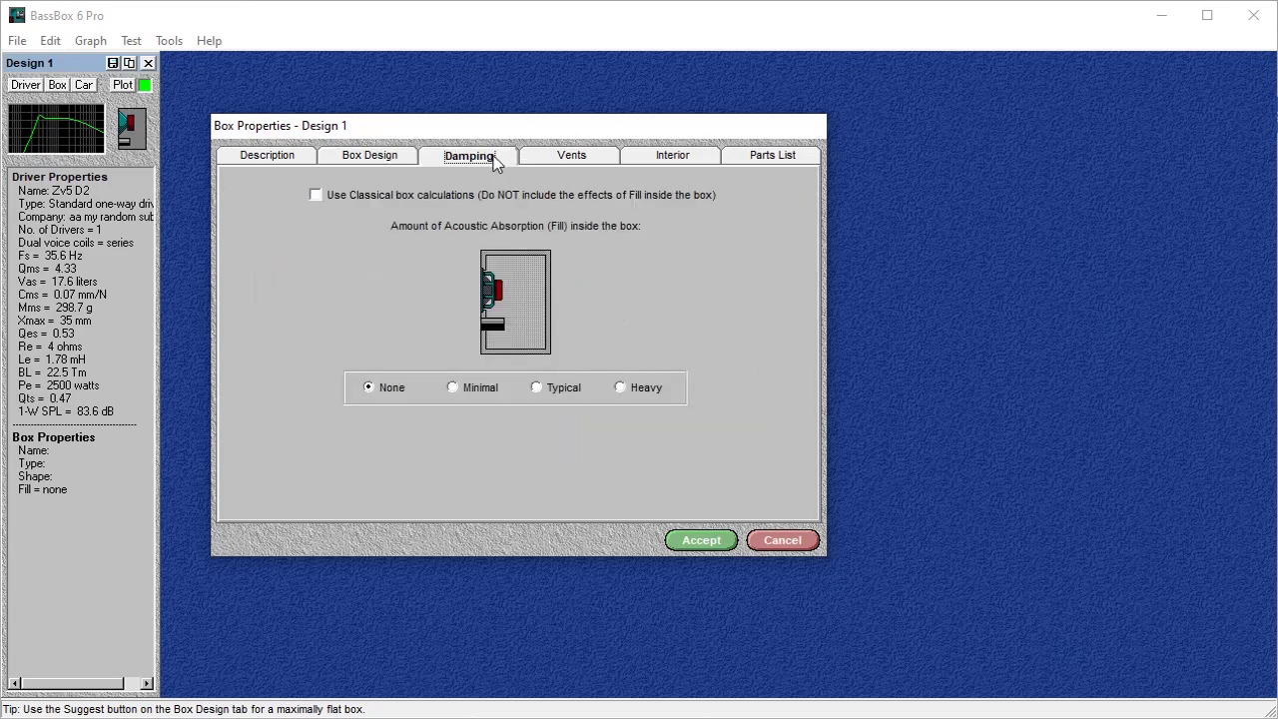
left_click(620, 388)
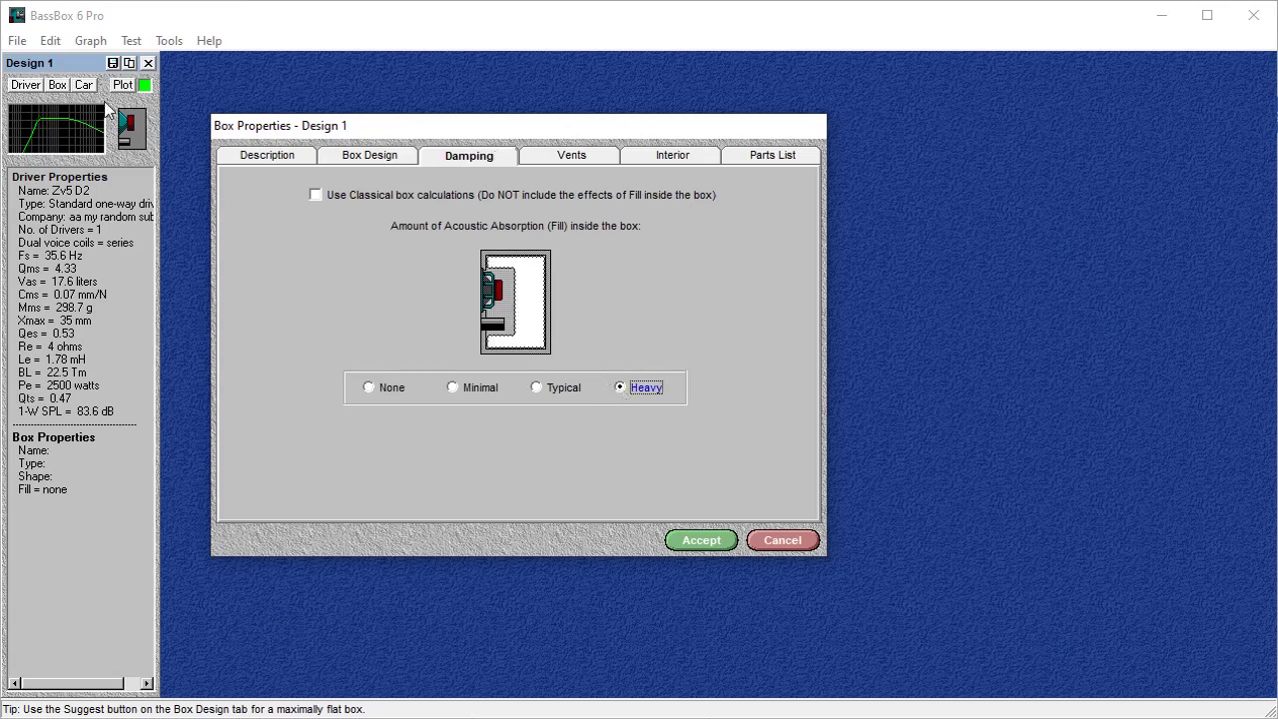
left_click(369, 388)
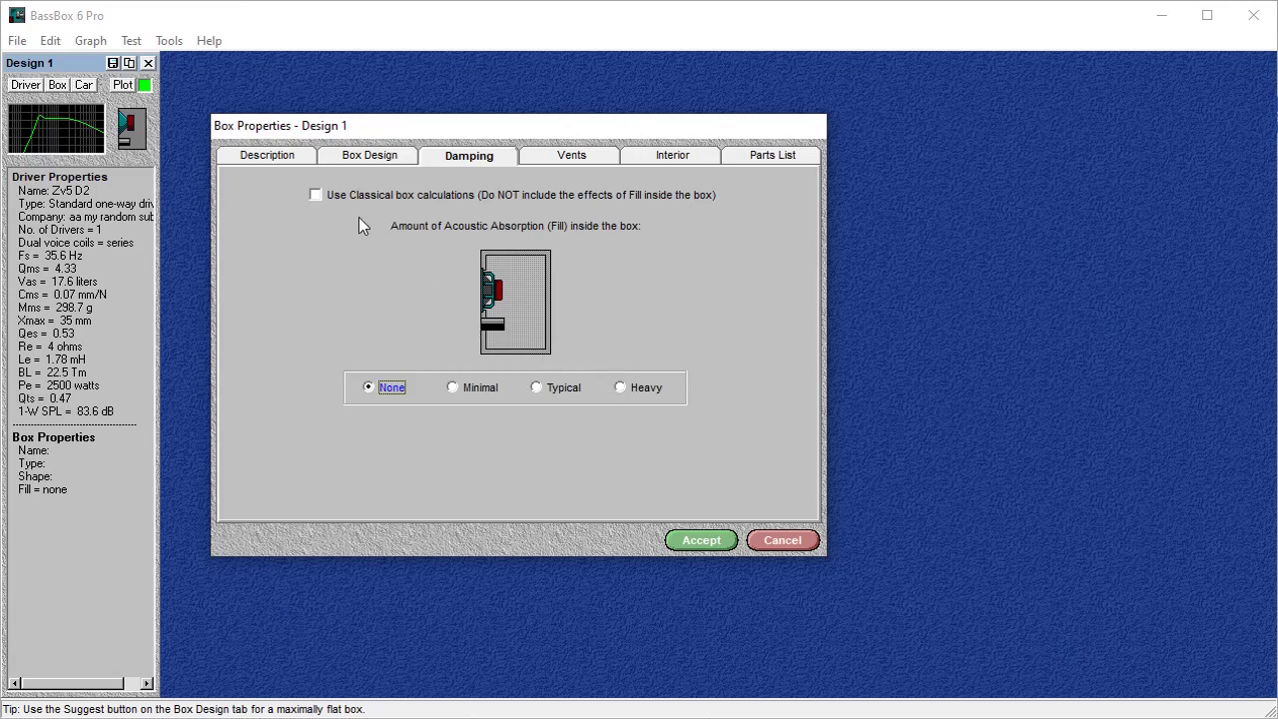
left_click(559, 157)
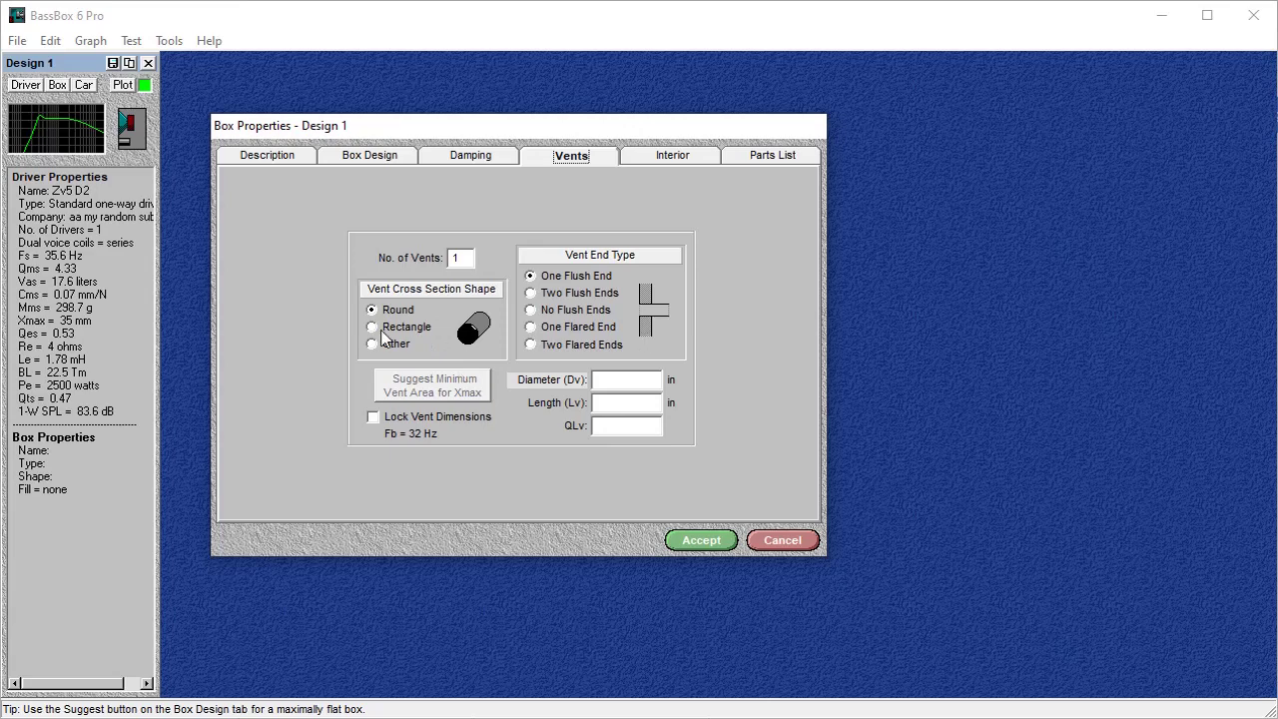
Step: Make the vent rectangular with two flared ends
left_click(531, 344)
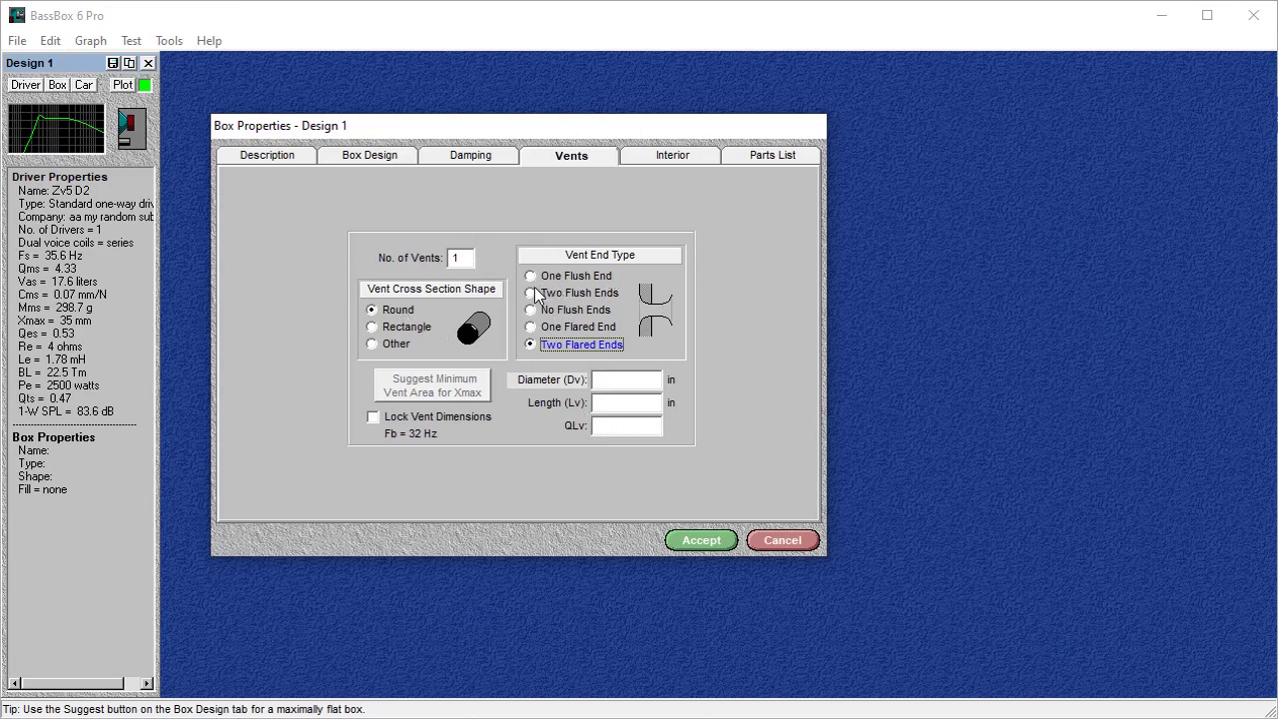
left_click(374, 328)
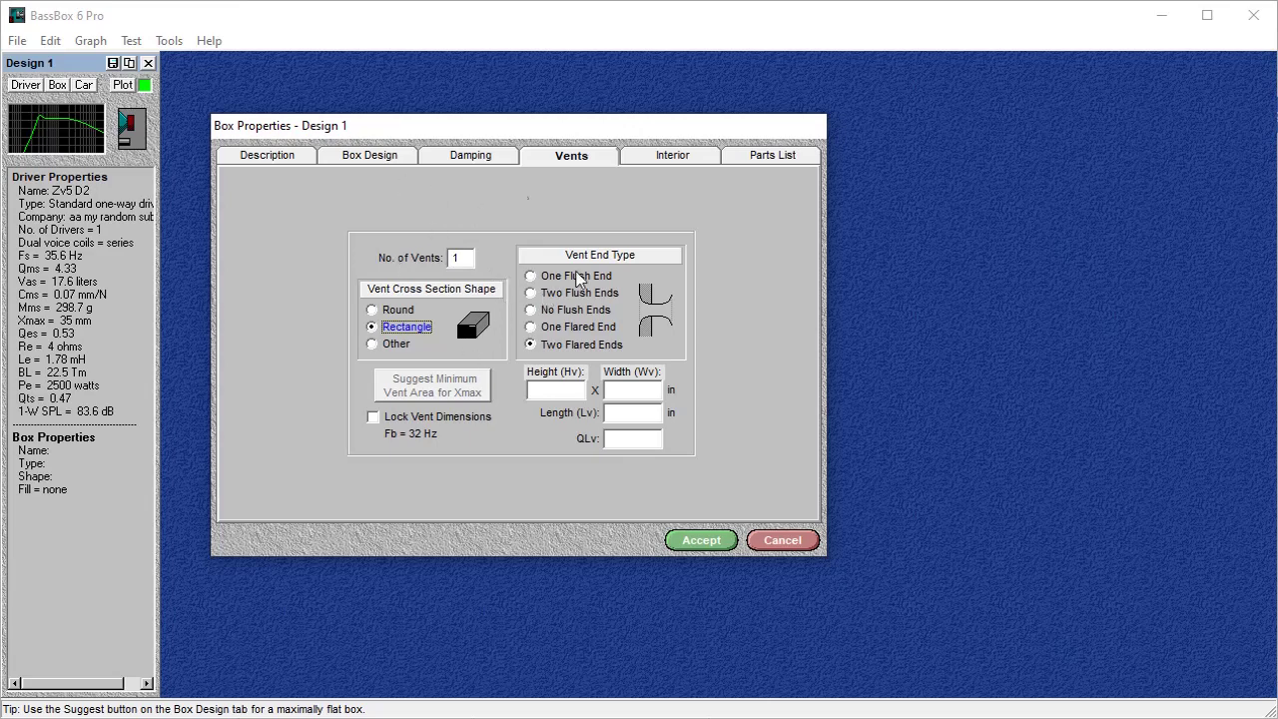
left_click(393, 156)
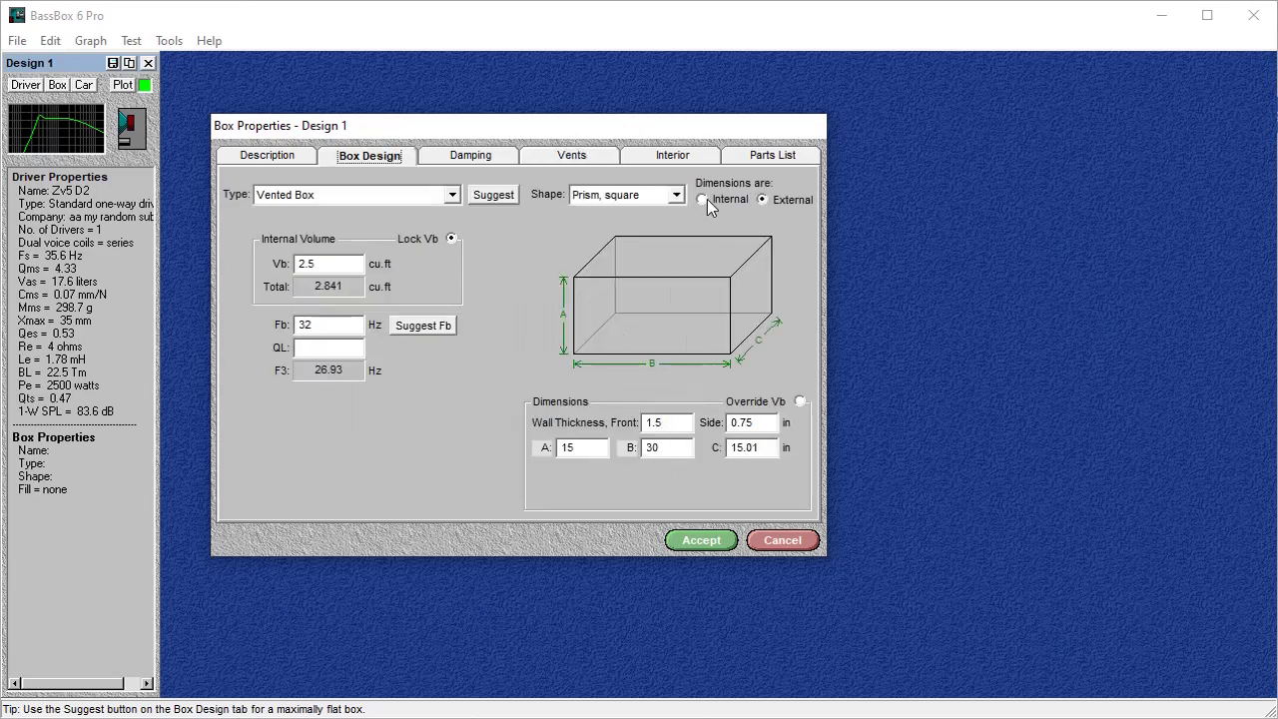
Step: Switch the box dimensions to internal: A 13.5, B 28.5, C 12.76 in
left_click(705, 199)
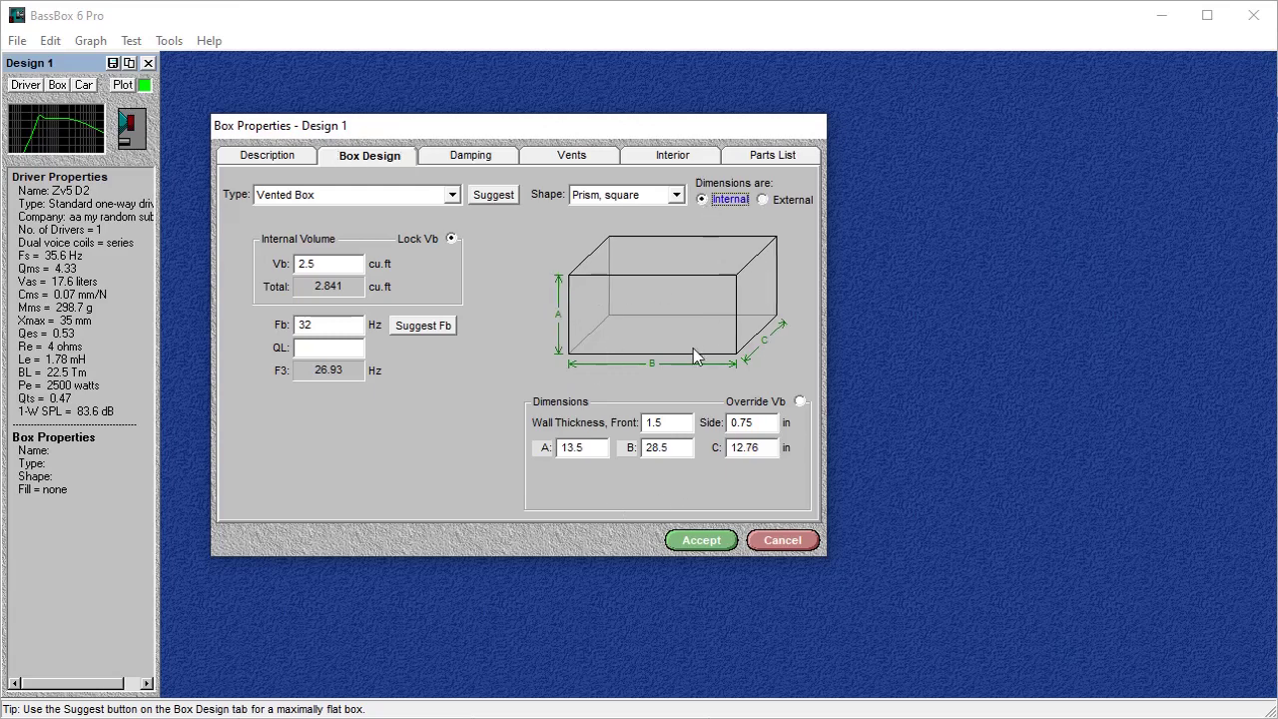
left_click(579, 448)
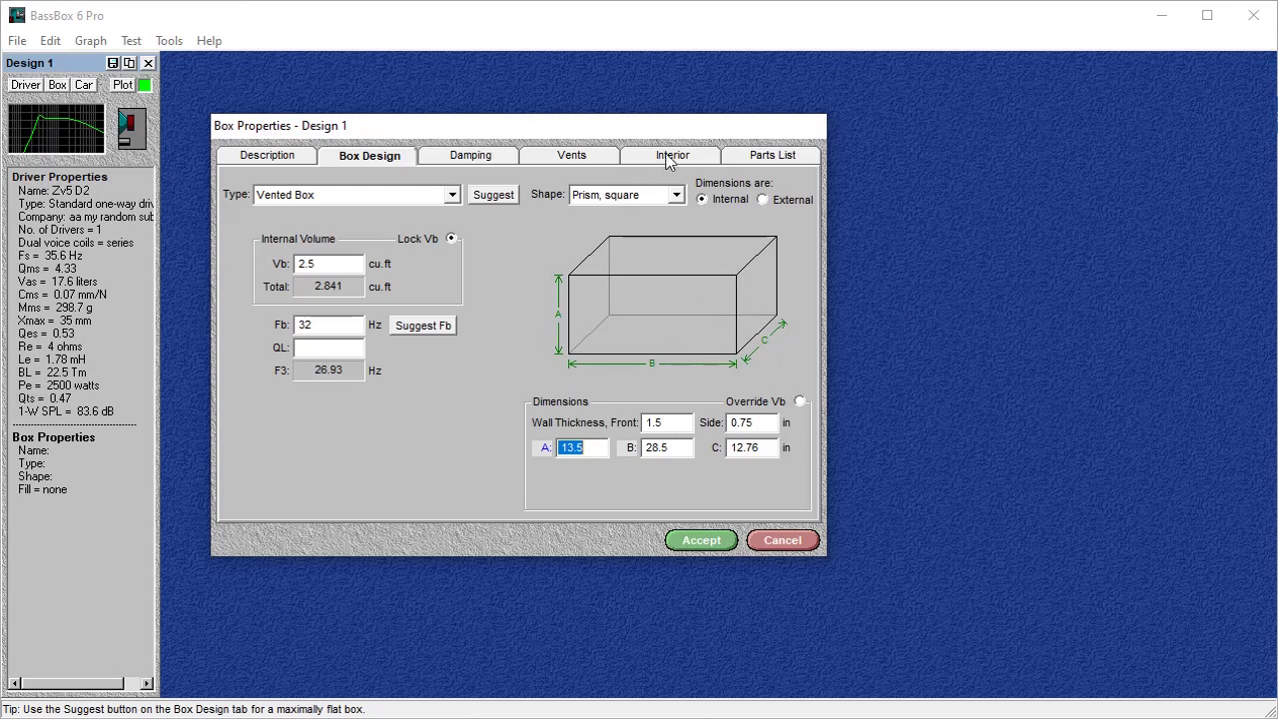
left_click(591, 161)
Step: Size the rectangular vent 13.5 in high by 3 in wide, giving a 42.18 in length
left_click(564, 388)
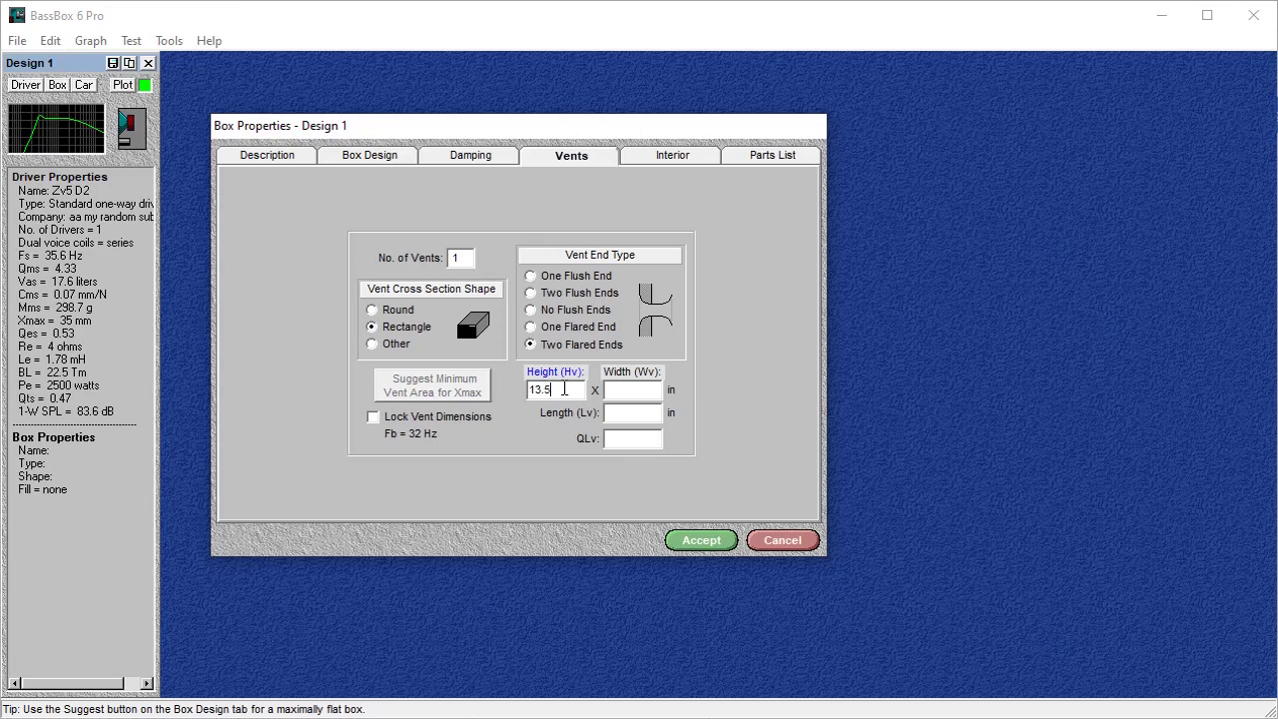
left_click(627, 391)
Step: In Windows Calculator, multiply 2.5 by 16 to get 40
left_click(878, 715)
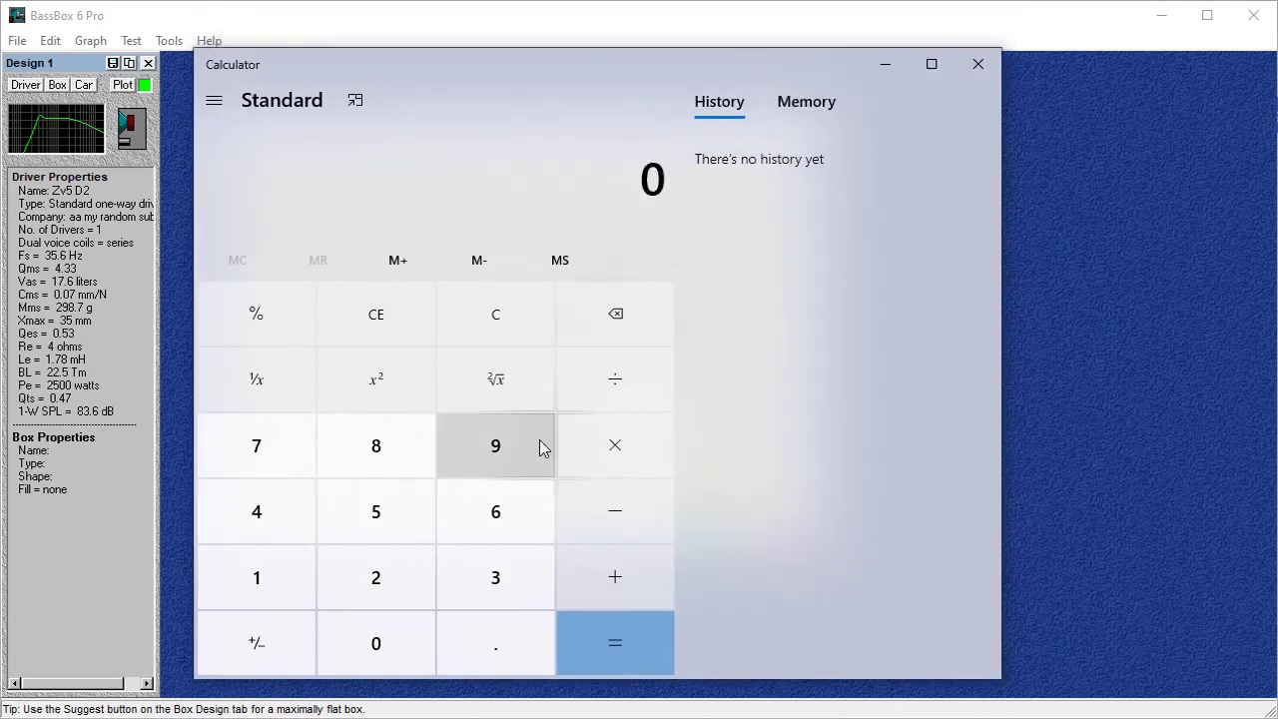
left_click(397, 565)
left_click(445, 616)
left_click(388, 539)
left_click(585, 456)
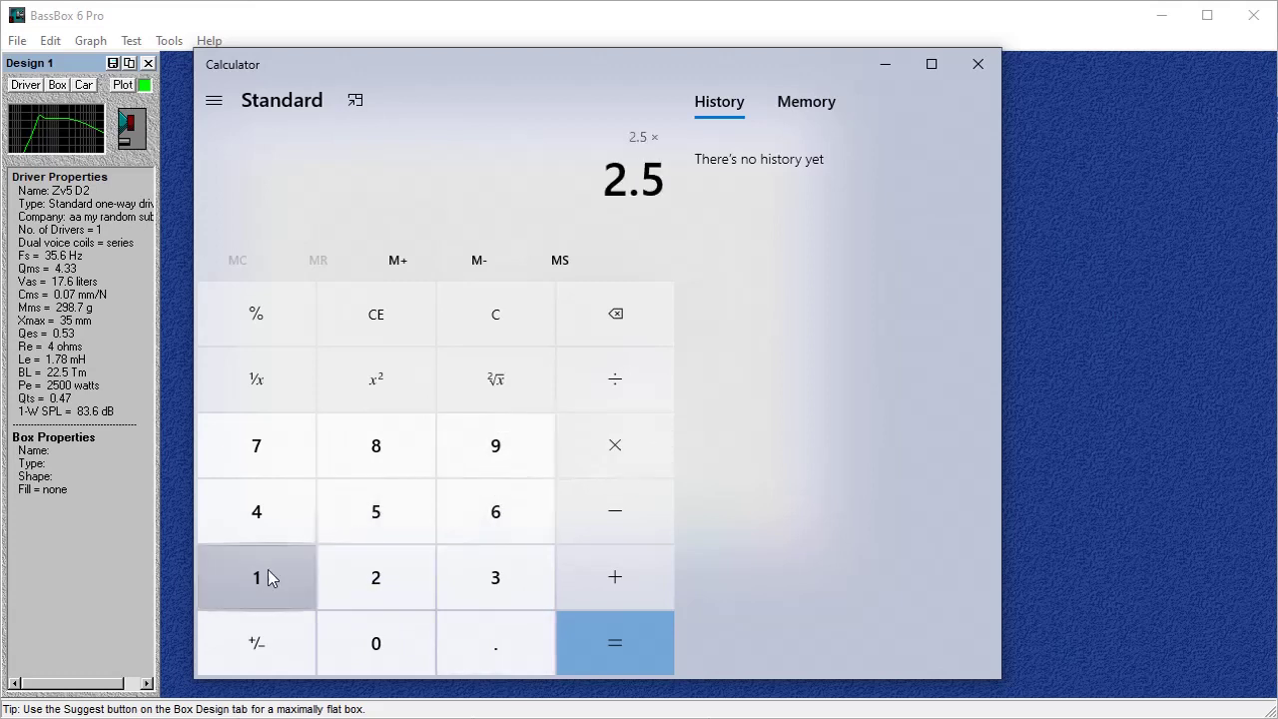
left_click(257, 575)
left_click(513, 496)
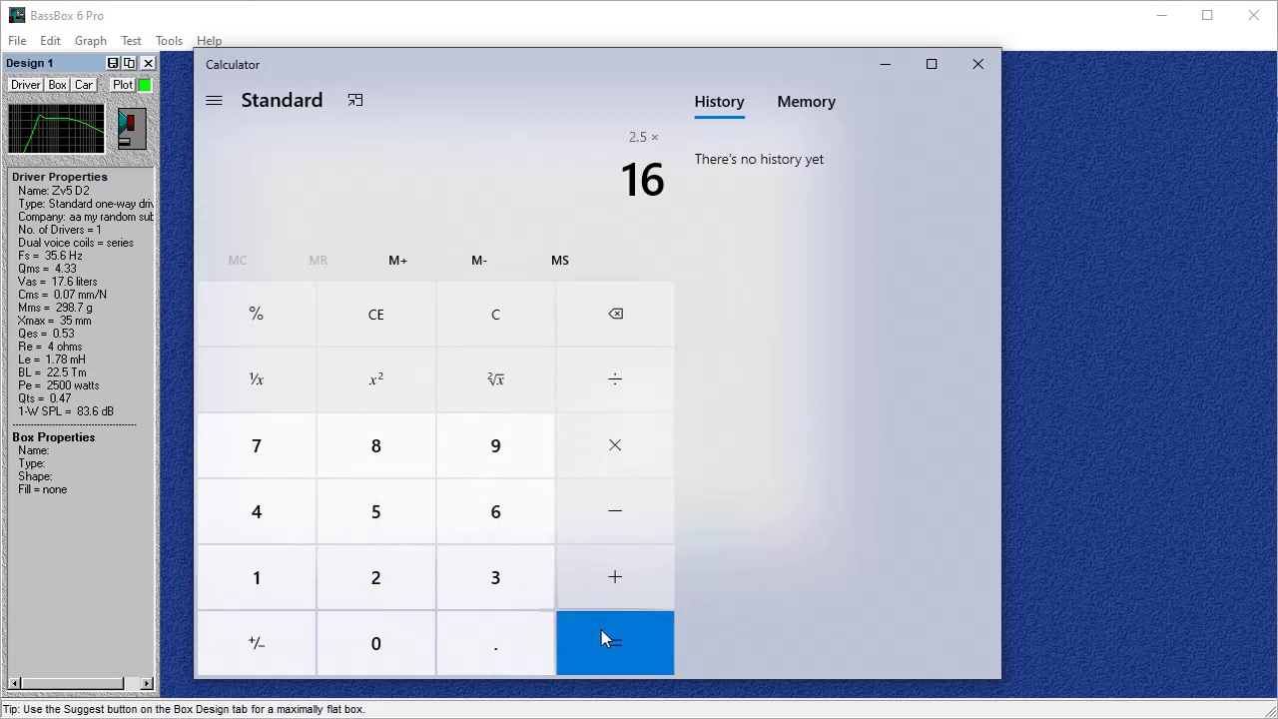
left_click(600, 630)
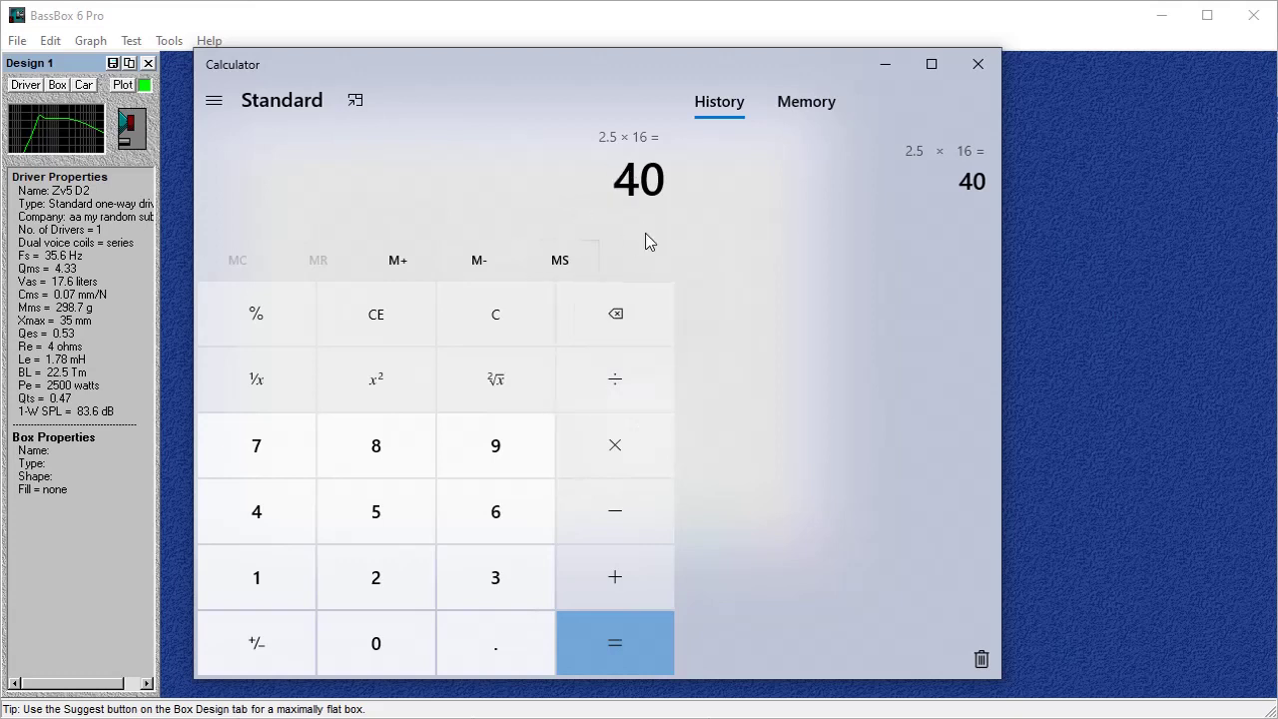
Step: Divide 40 by 13.5 to get 2.962962962962963
left_click(604, 392)
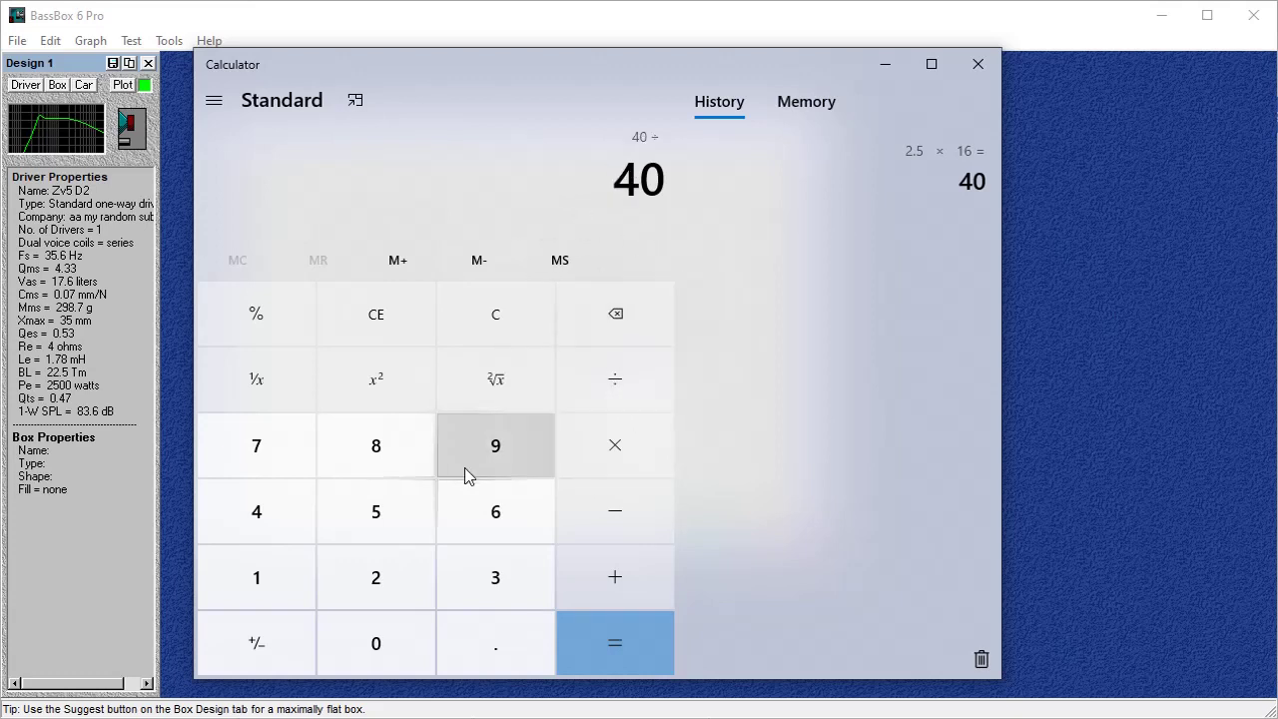
left_click(310, 569)
left_click(466, 579)
left_click(466, 629)
left_click(391, 531)
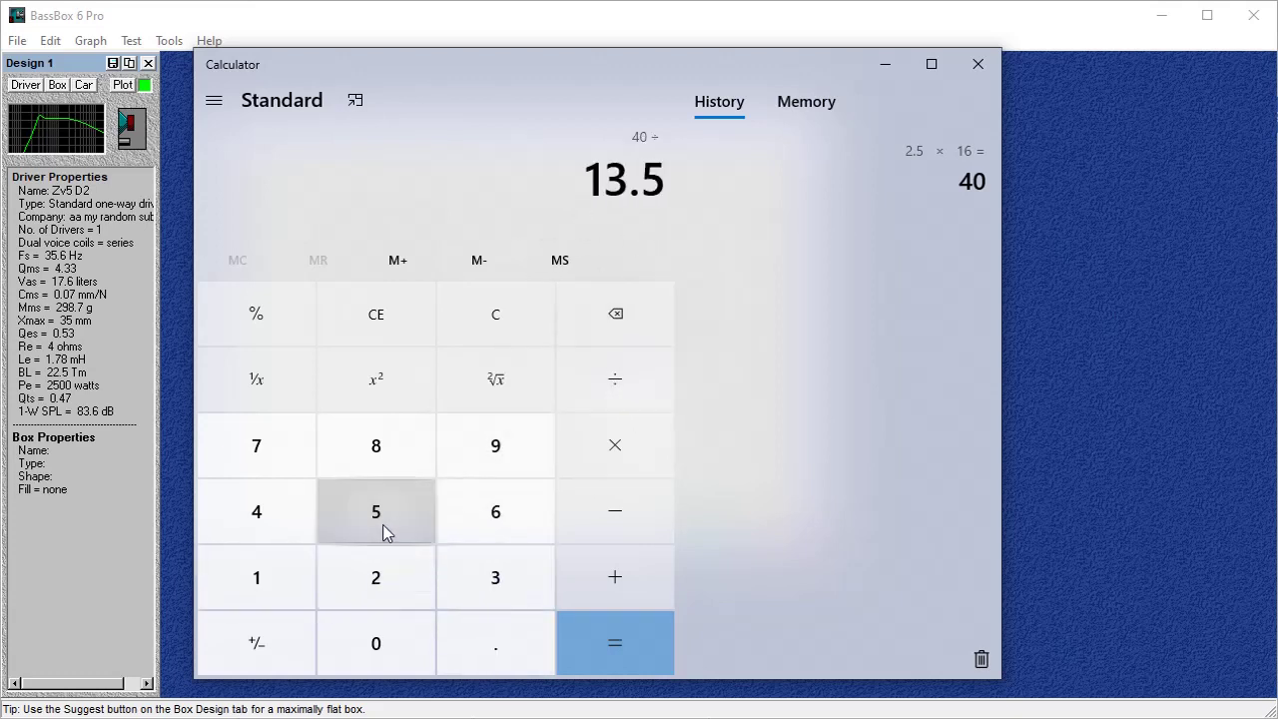
left_click(576, 640)
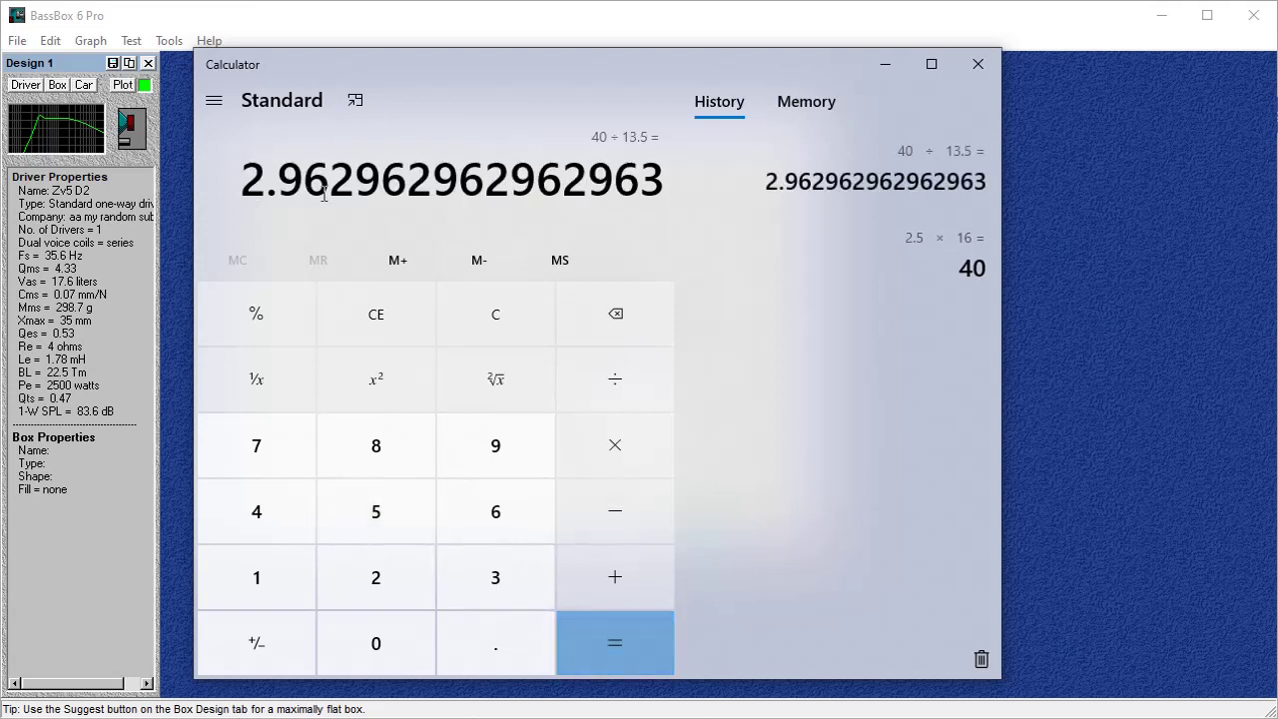
Step: Close Calculator and give the vent one flush end, briefly trying one flared end first
left_click(979, 64)
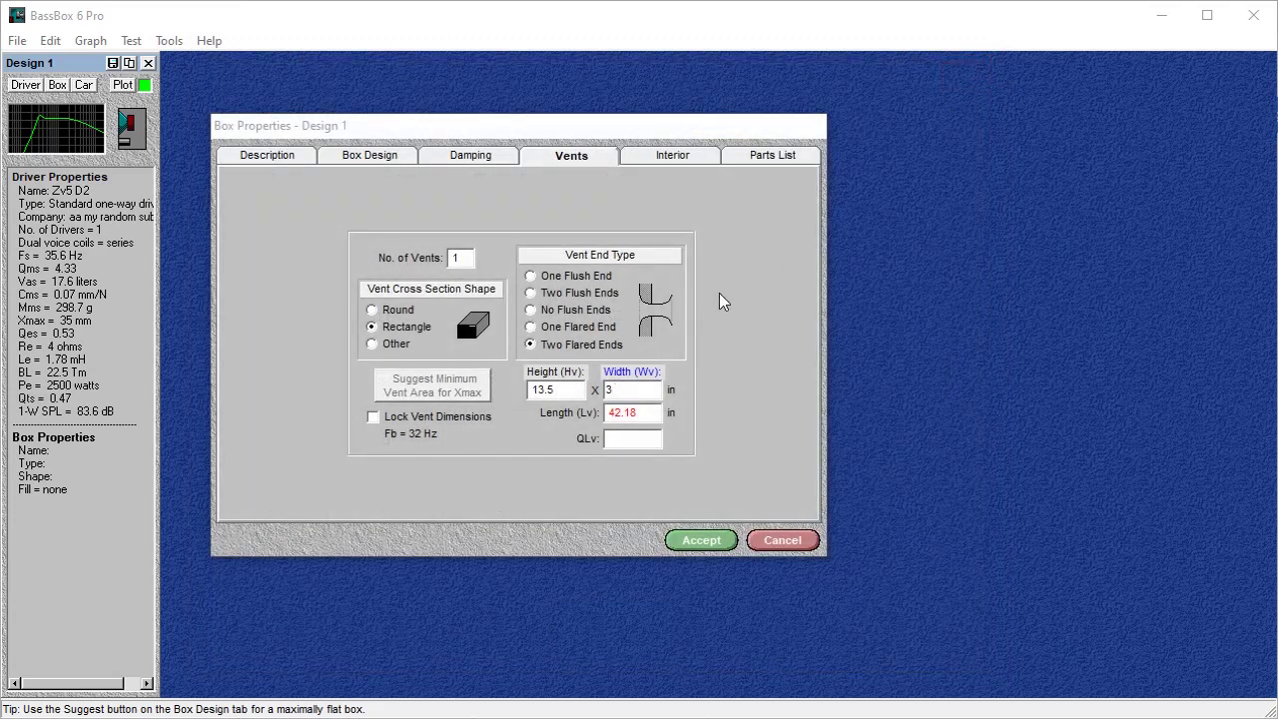
left_click(530, 279)
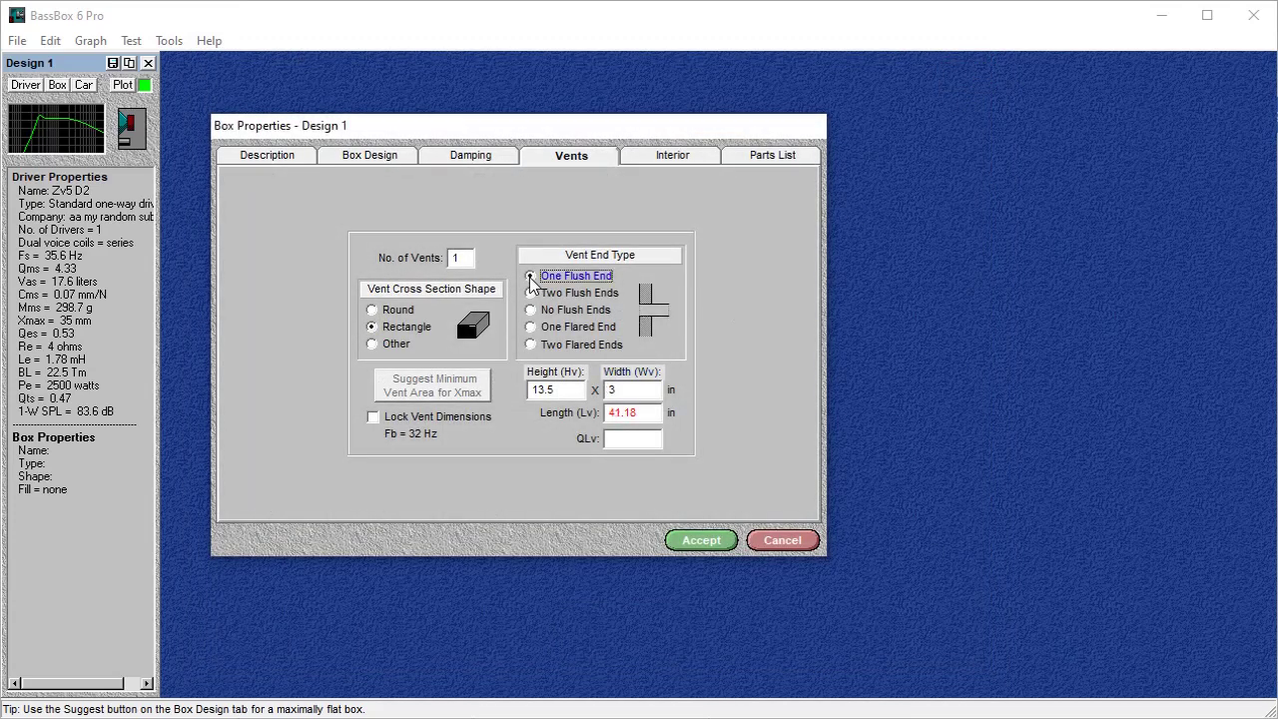
left_click(530, 328)
left_click(531, 278)
Step: Go from the Interior page to Box Design to check internal C 17.37 in and 3.867 cu.ft volume
left_click(681, 160)
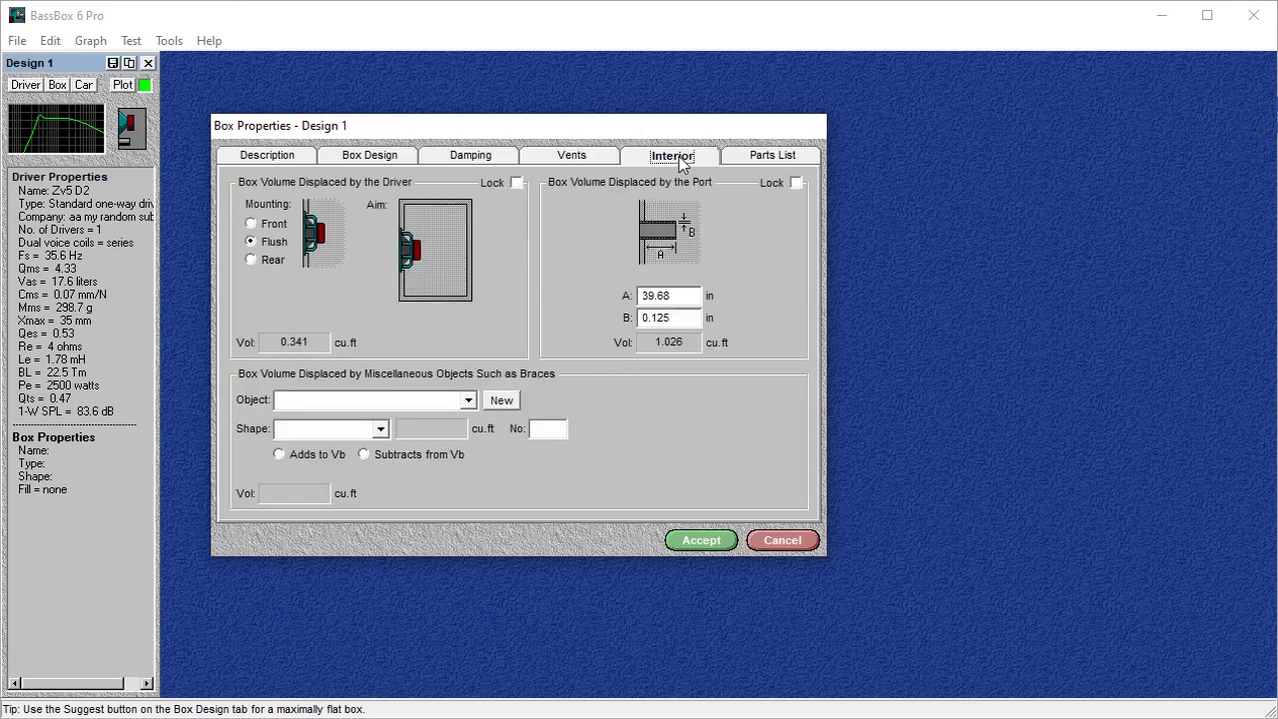
left_click(385, 164)
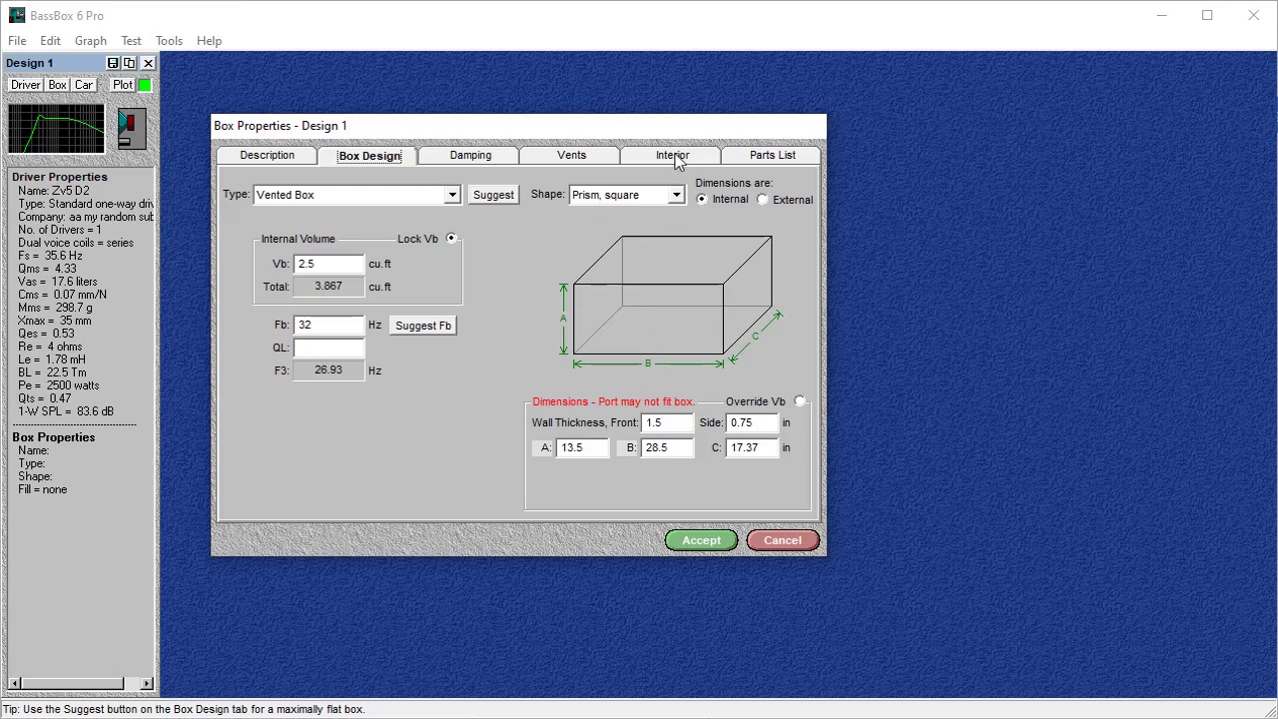
Step: Highlight the vent panel sizes in the Parts List: top/bottom 3.25 × 41.18 in, sides 13.5 × 41.18 in
left_click(753, 160)
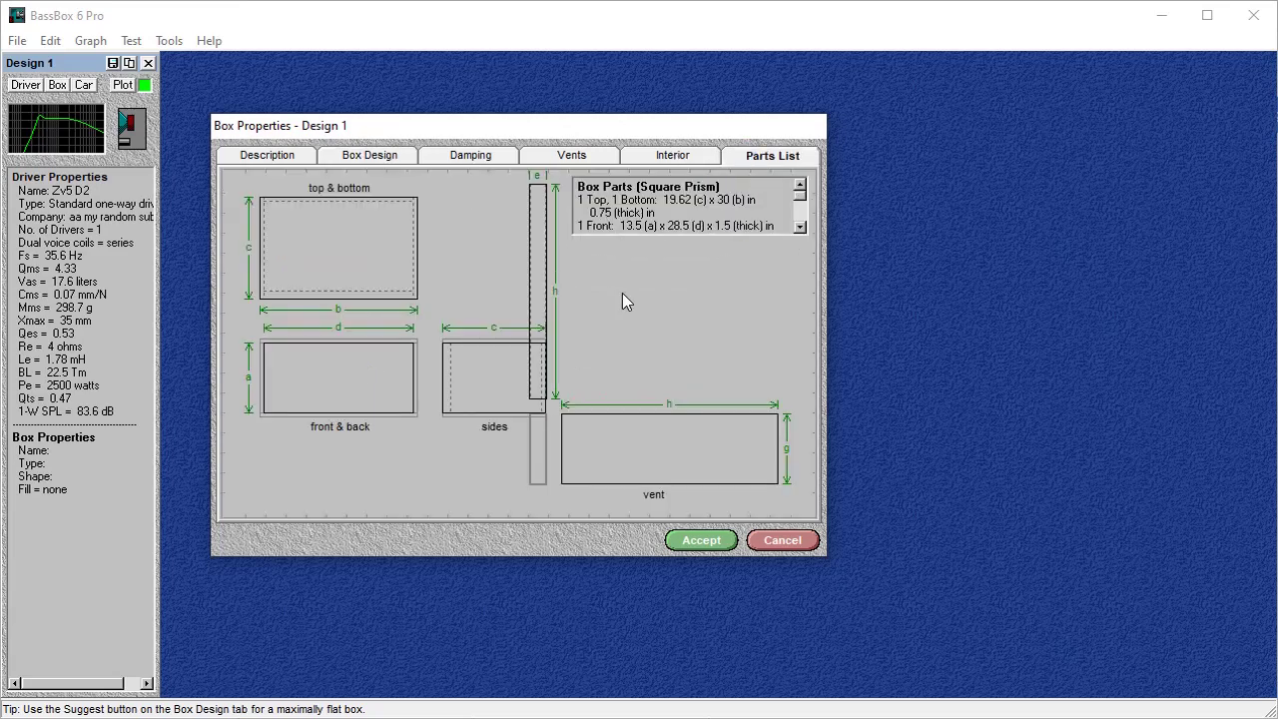
left_click_drag(799, 195, 807, 218)
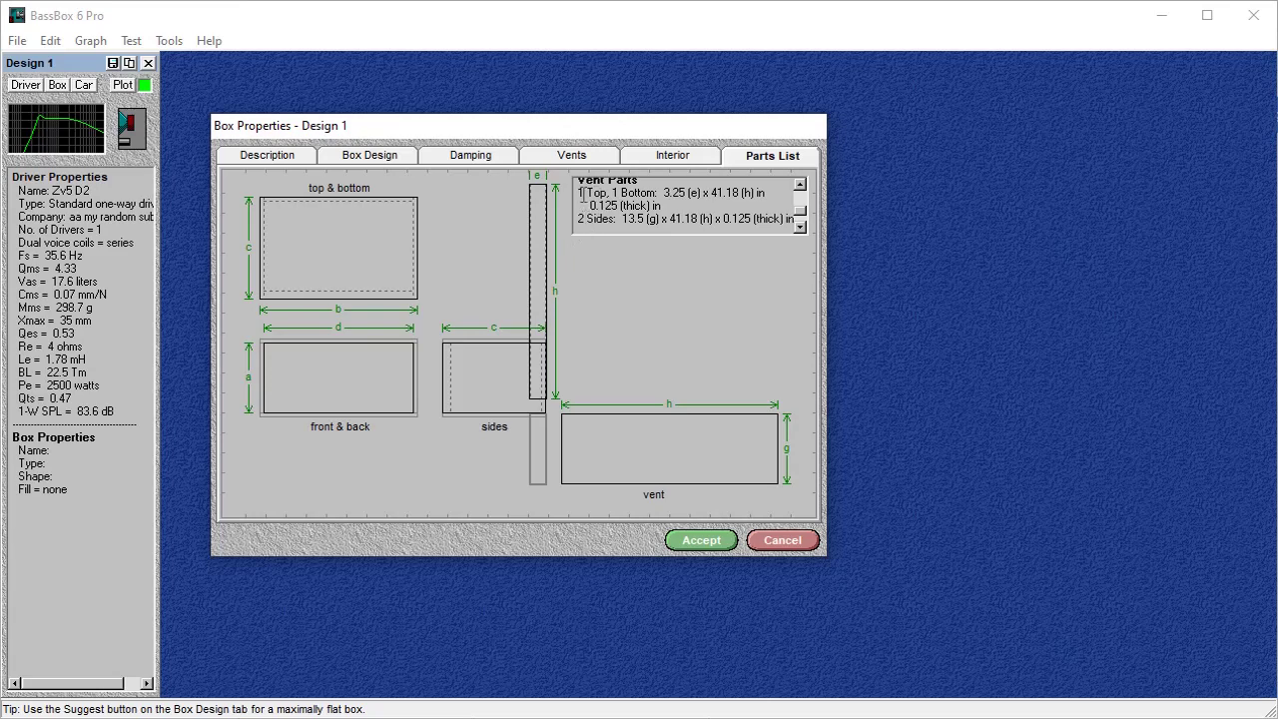
left_click_drag(580, 193, 797, 220)
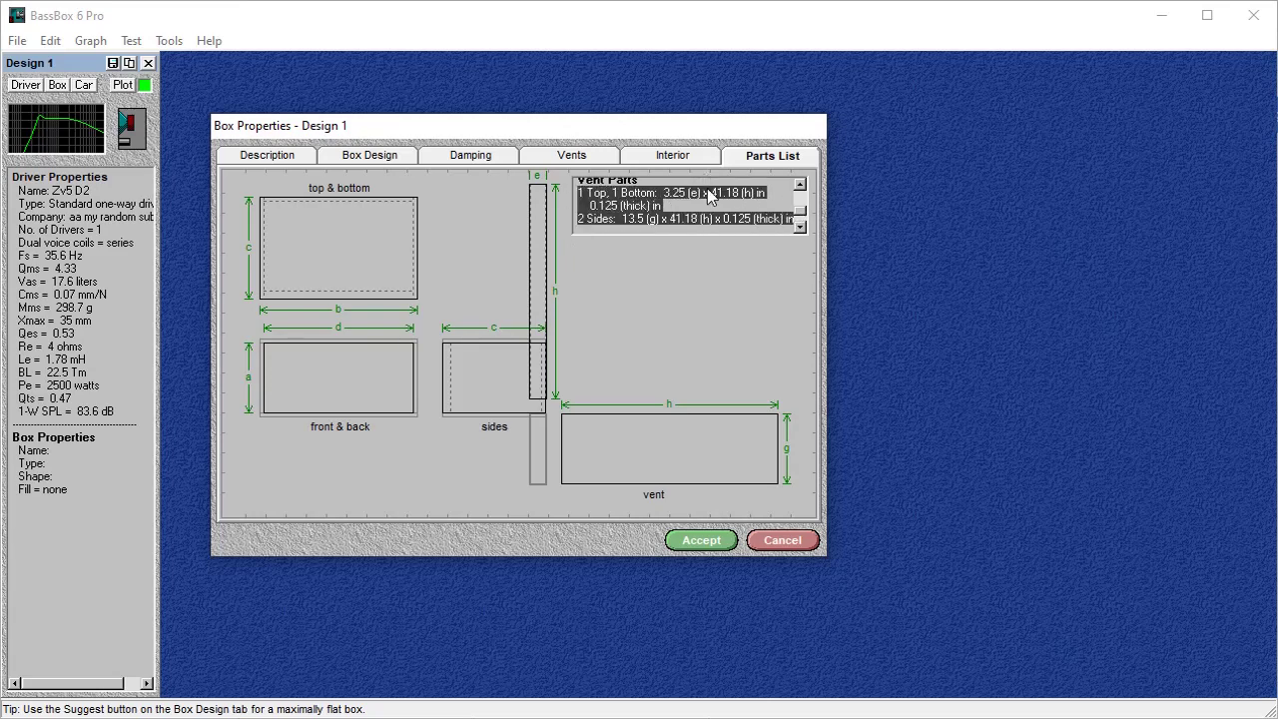
Step: Set the driver to front mounting on the Interior page, then view the Sundown Zv5 displacement search
left_click(678, 163)
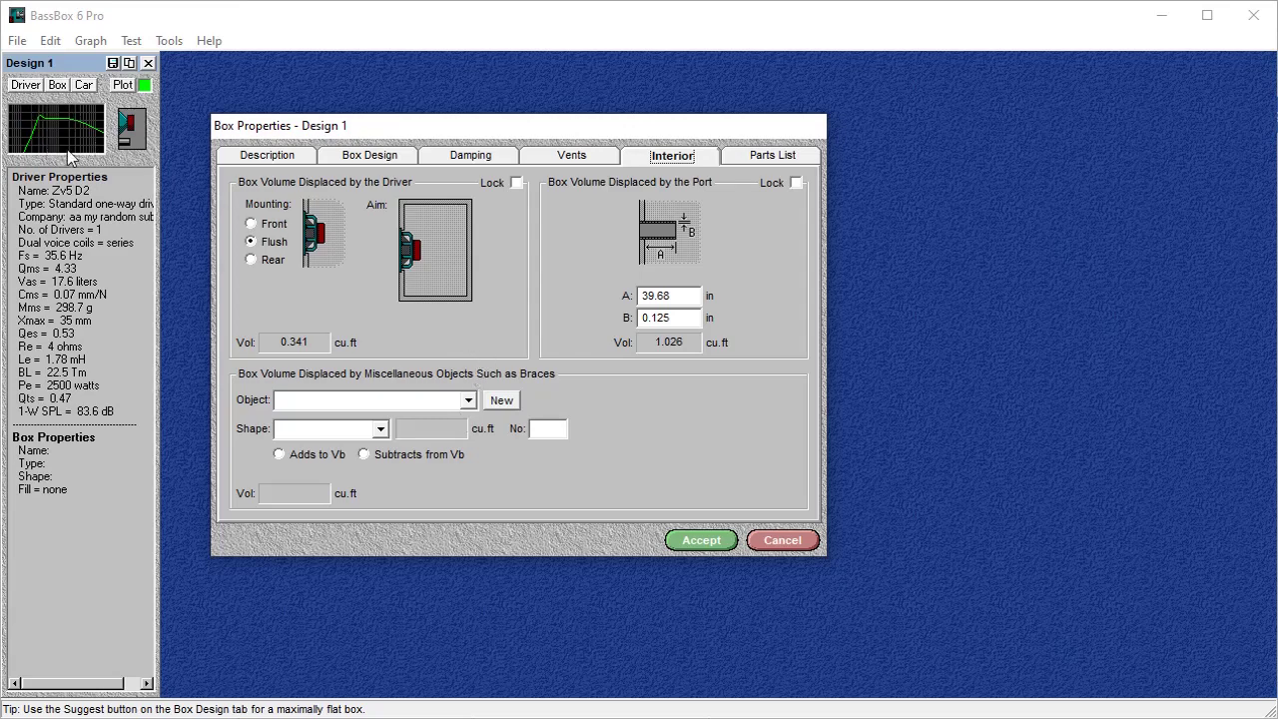
left_click(251, 224)
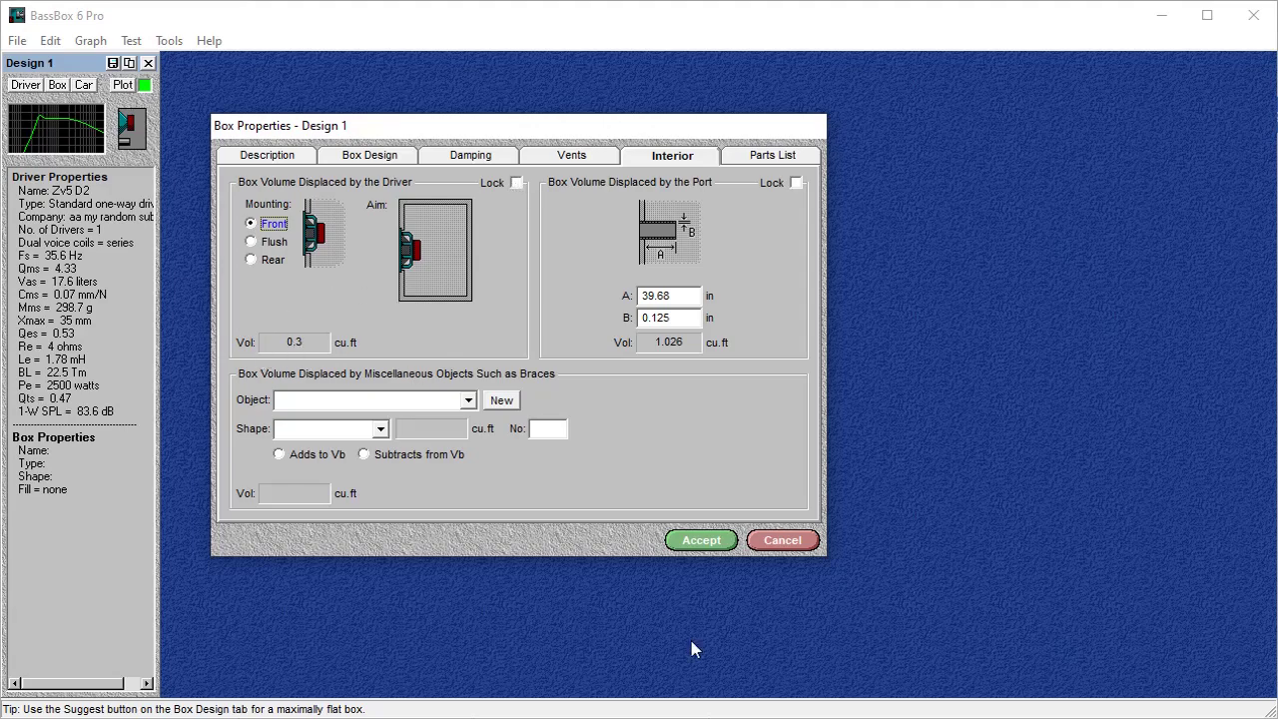
key("alt+Tab")
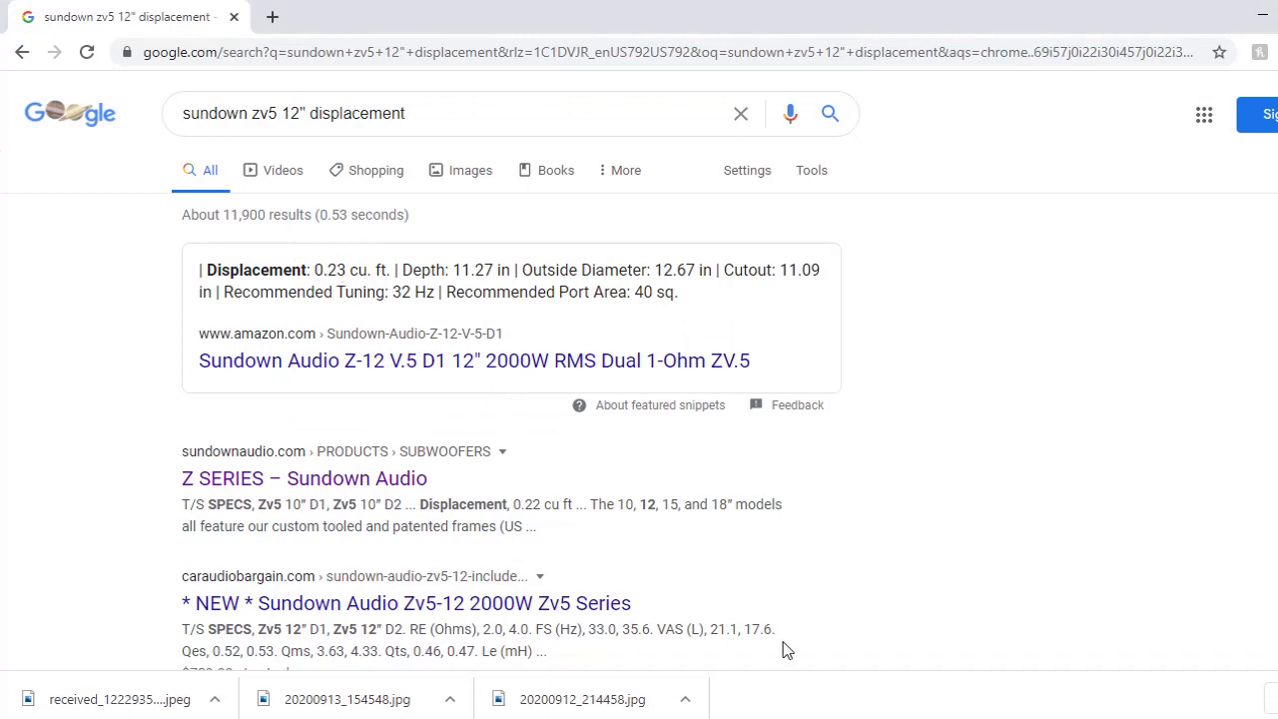
Step: Back in BassBox, lock the driver displacement and select its 0.3 value to enter 0.23
mouse_move(864, 717)
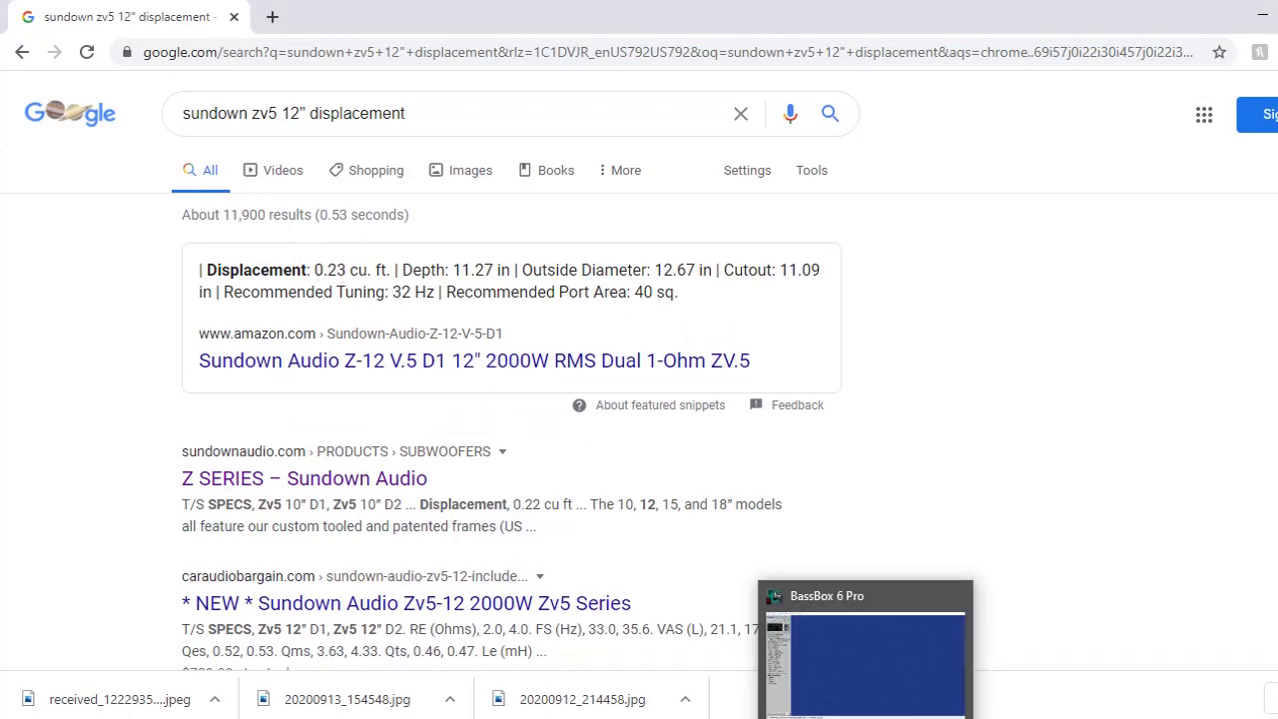
left_click(808, 666)
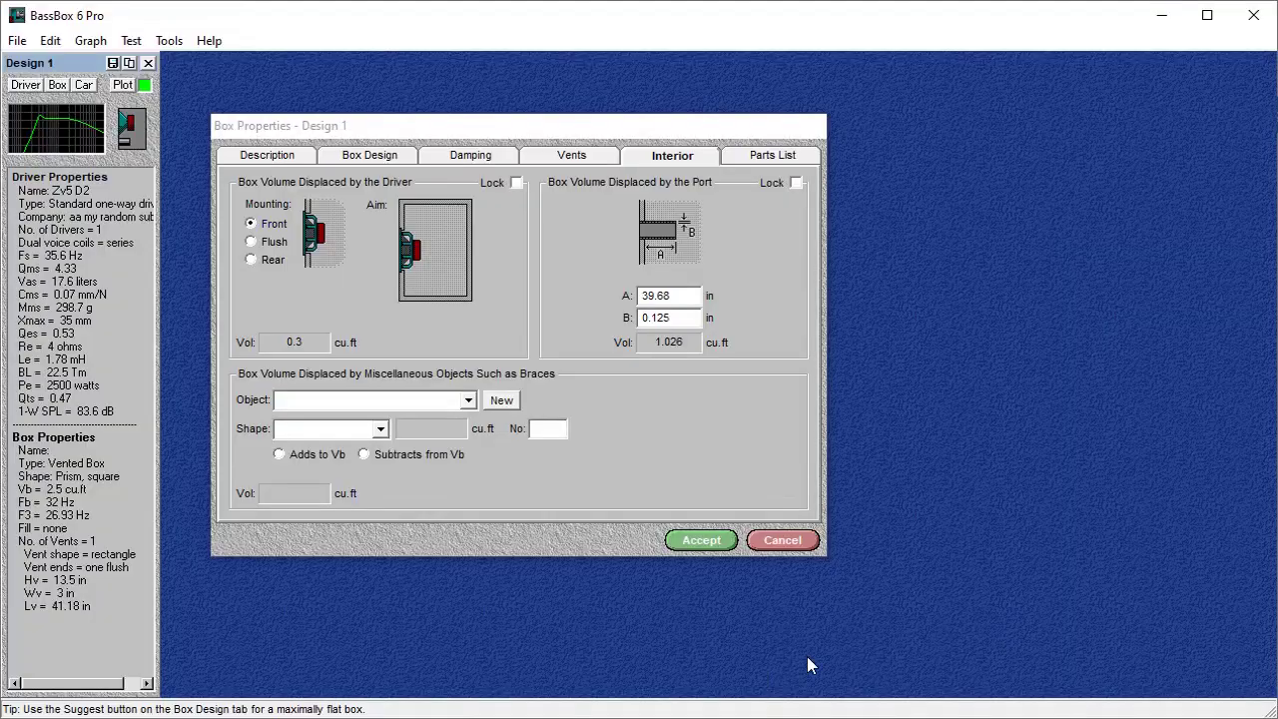
left_click(517, 184)
double_click(318, 341)
left_click(317, 341)
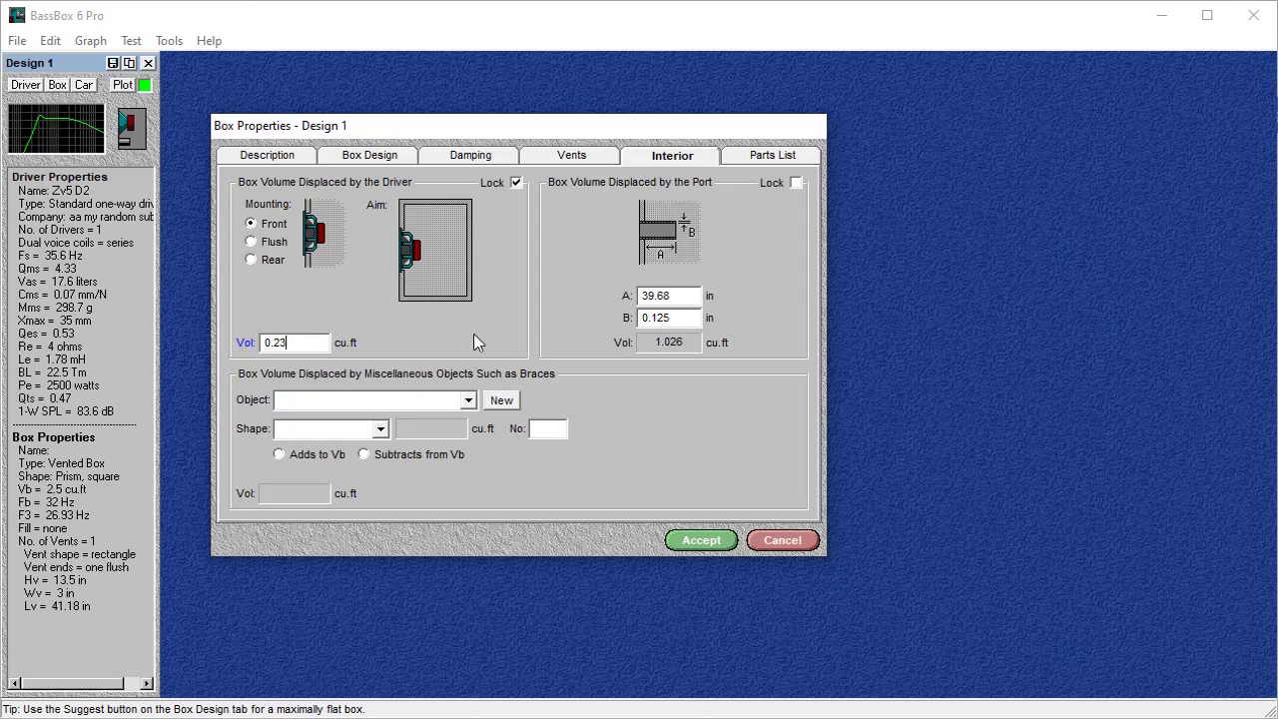
Step: Lock the port displacement and change its B dimension from 0.125 to 0.75
double_click(678, 317)
left_click(796, 182)
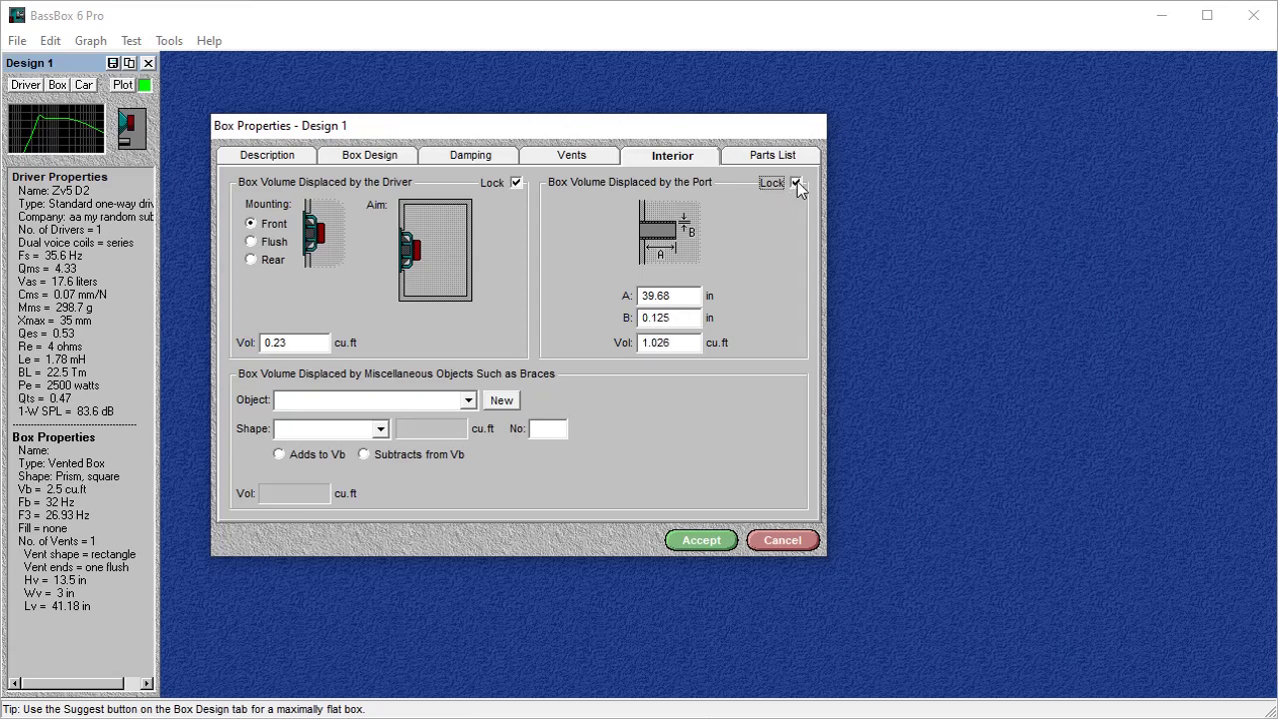
double_click(683, 322)
key("BackSpace")
double_click(661, 317)
type(".75")
double_click(656, 318)
type(".75")
double_click(639, 322)
type(".75")
Step: Select the port A value 39.68 to replace it with 40
left_click(685, 296)
left_click(679, 294)
double_click(675, 294)
Step: Launch Calculator via the Start search and compute 3.75 × 40 × 13.5 = 2,025
key("super")
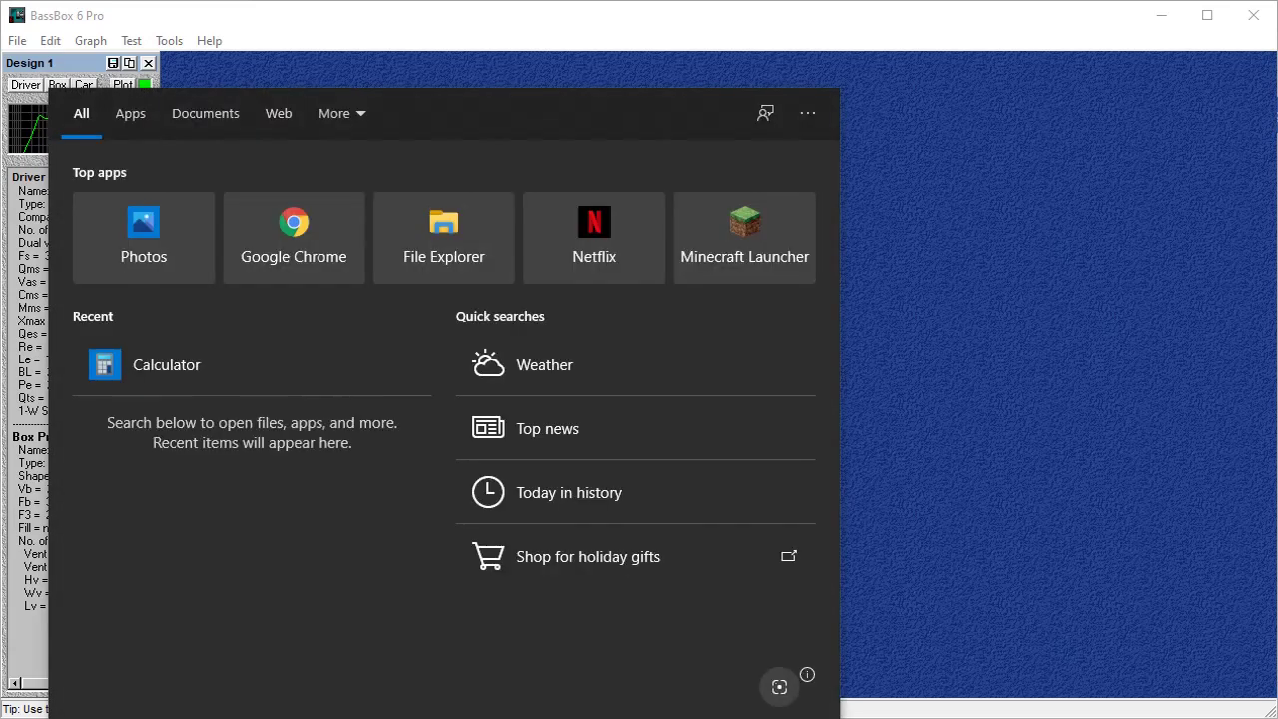
type("cal")
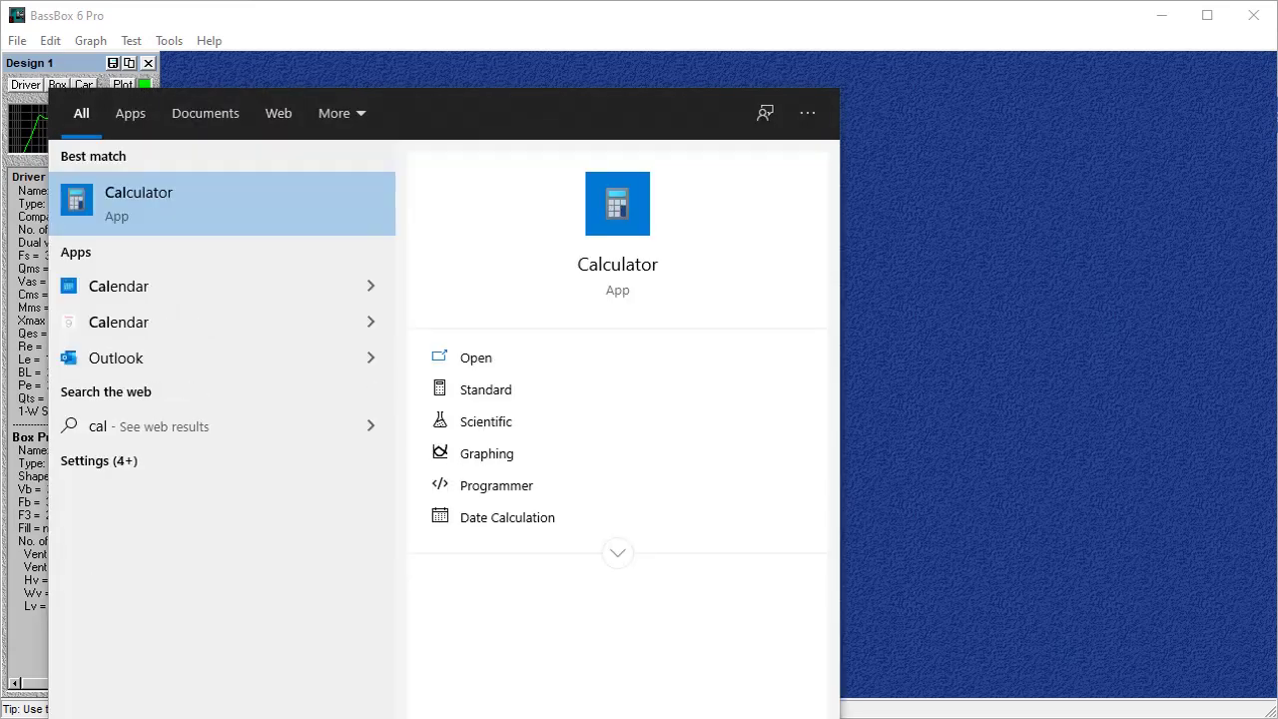
left_click(156, 198)
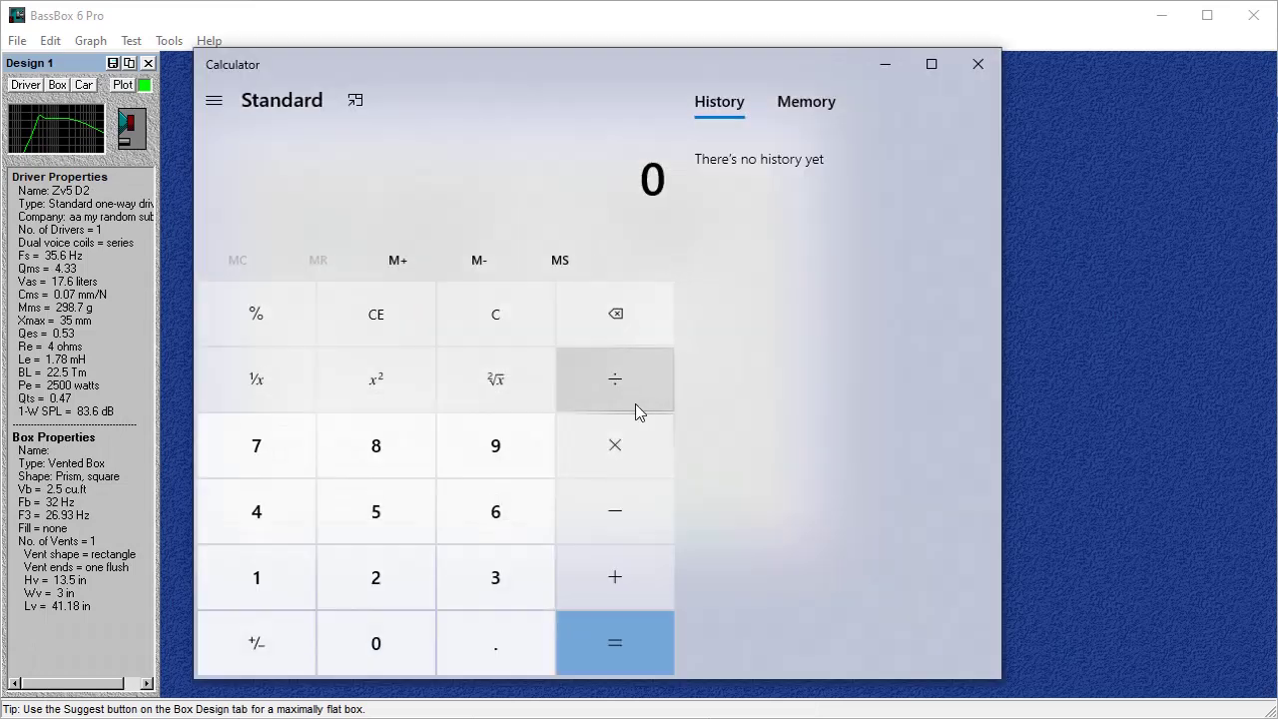
left_click(482, 602)
left_click(495, 643)
left_click(263, 450)
left_click(409, 510)
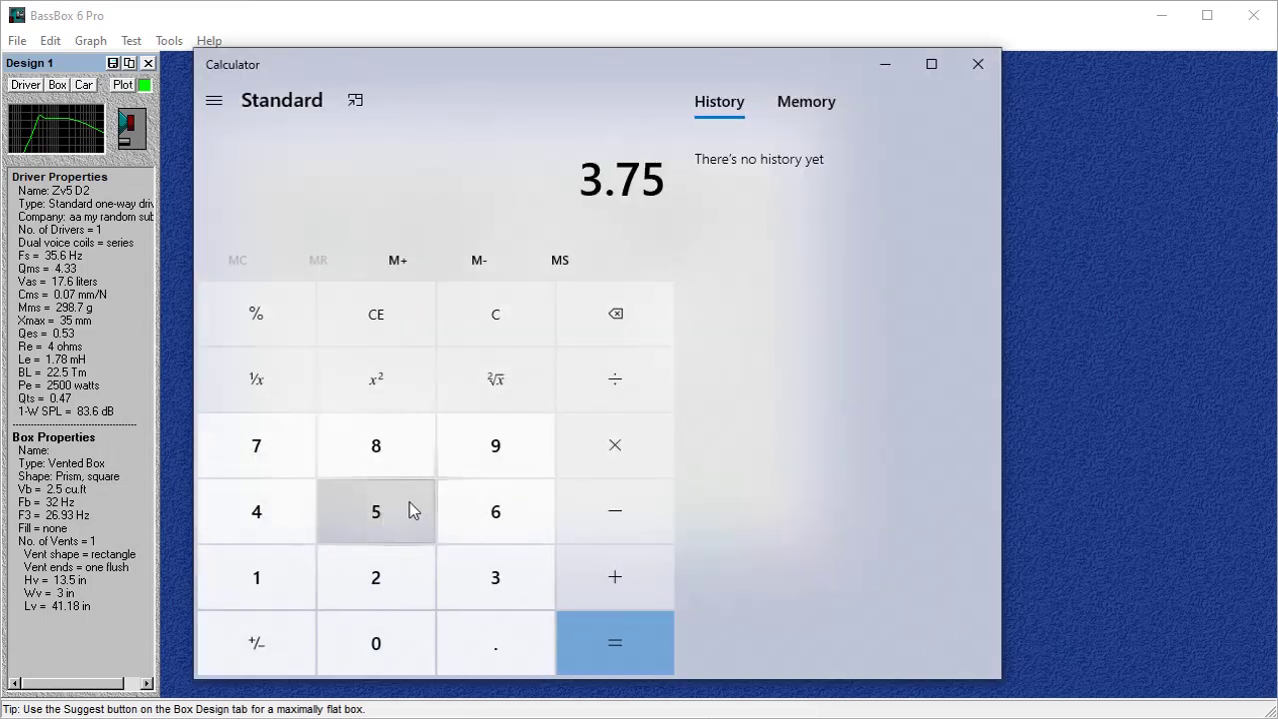
left_click(618, 455)
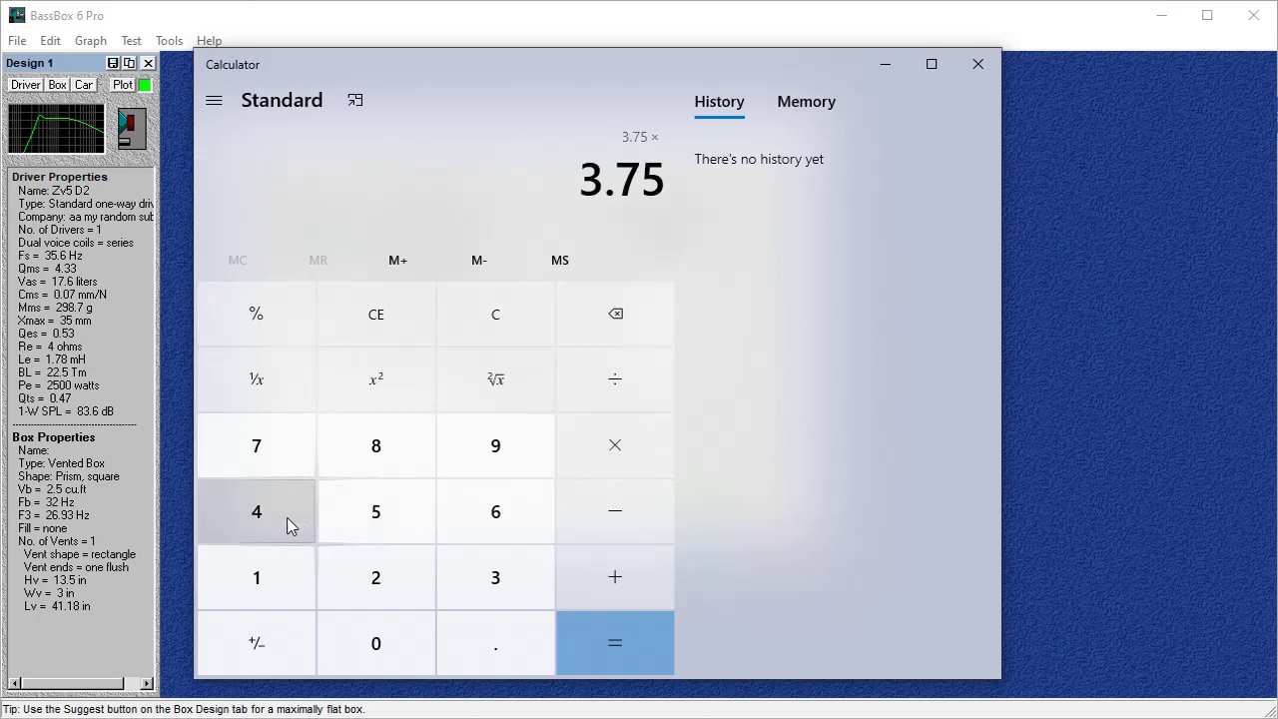
left_click(288, 526)
left_click(372, 631)
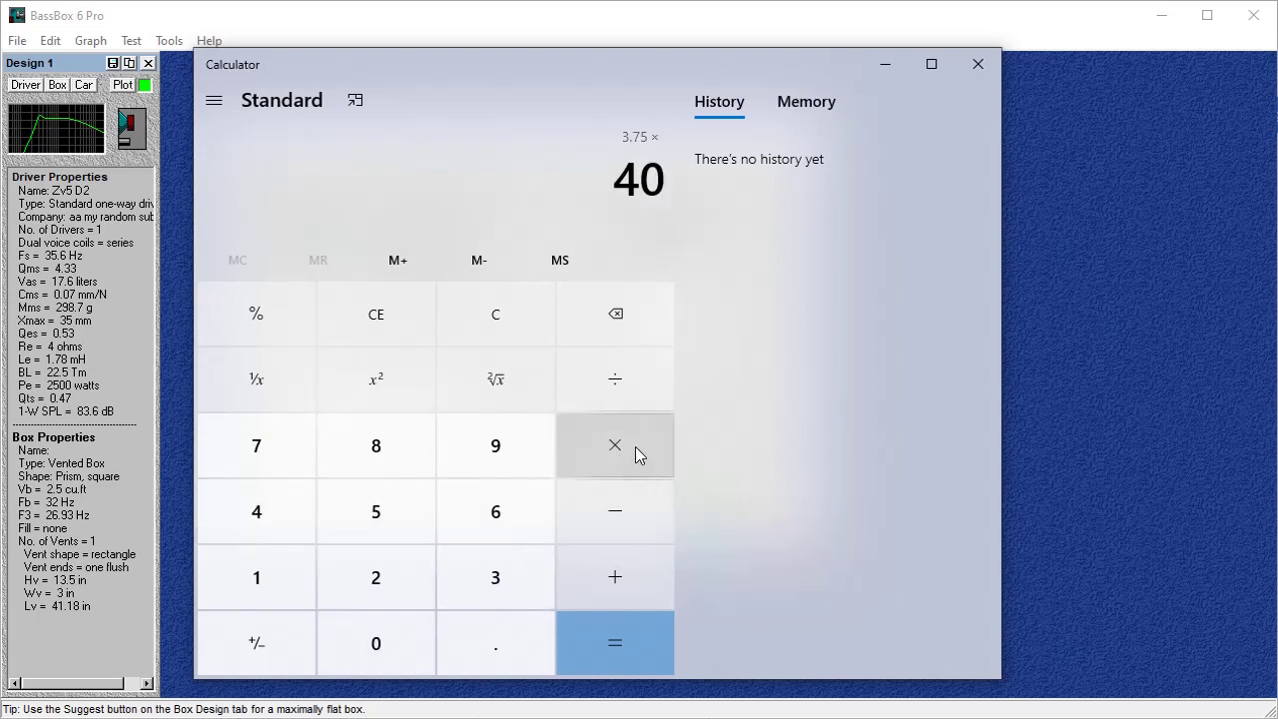
left_click(635, 446)
left_click(290, 585)
left_click(512, 601)
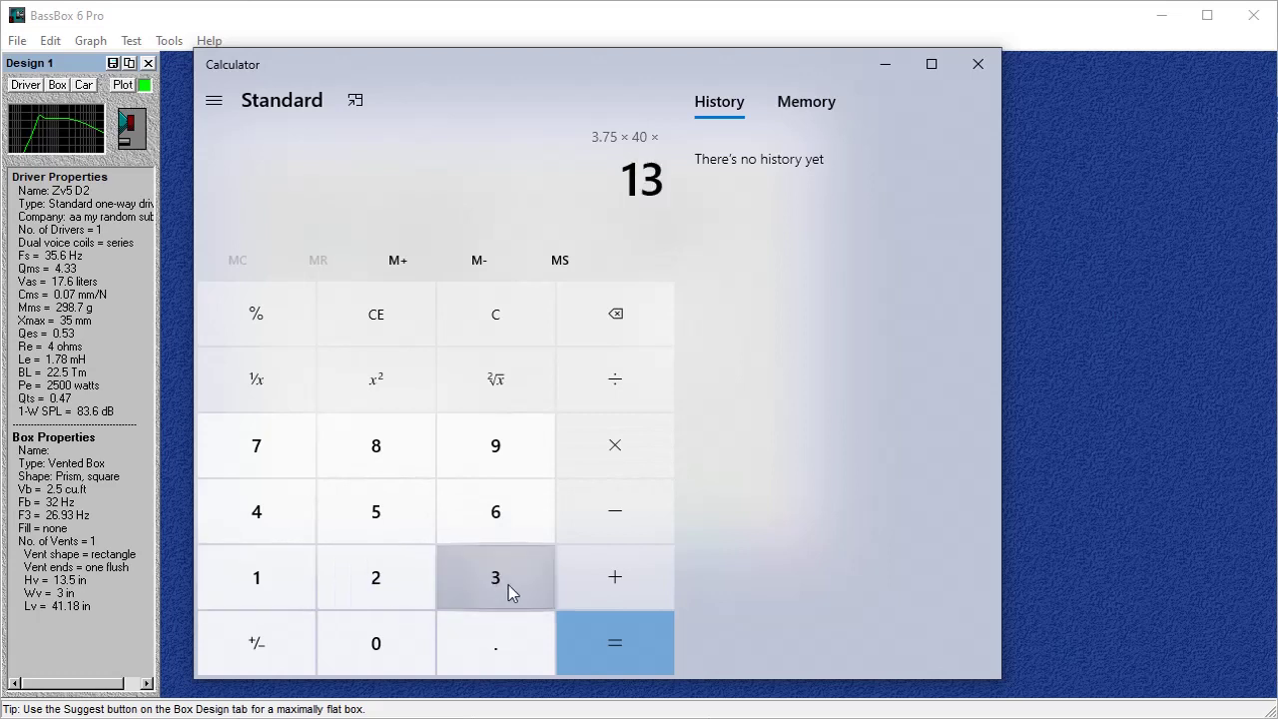
left_click(499, 639)
left_click(425, 527)
left_click(623, 656)
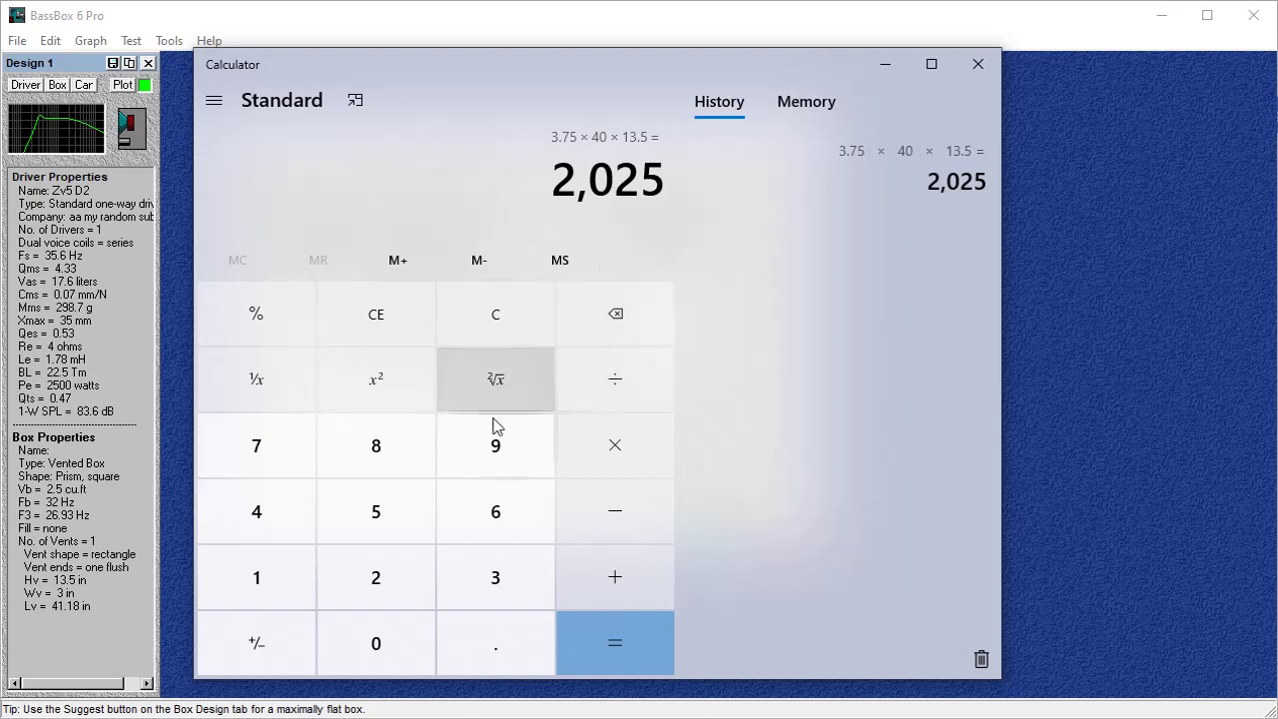
Step: Divide 2025 by 1728 to get 1.171875 cubic feet
left_click(625, 388)
left_click(282, 589)
left_click(276, 457)
left_click(359, 561)
left_click(382, 451)
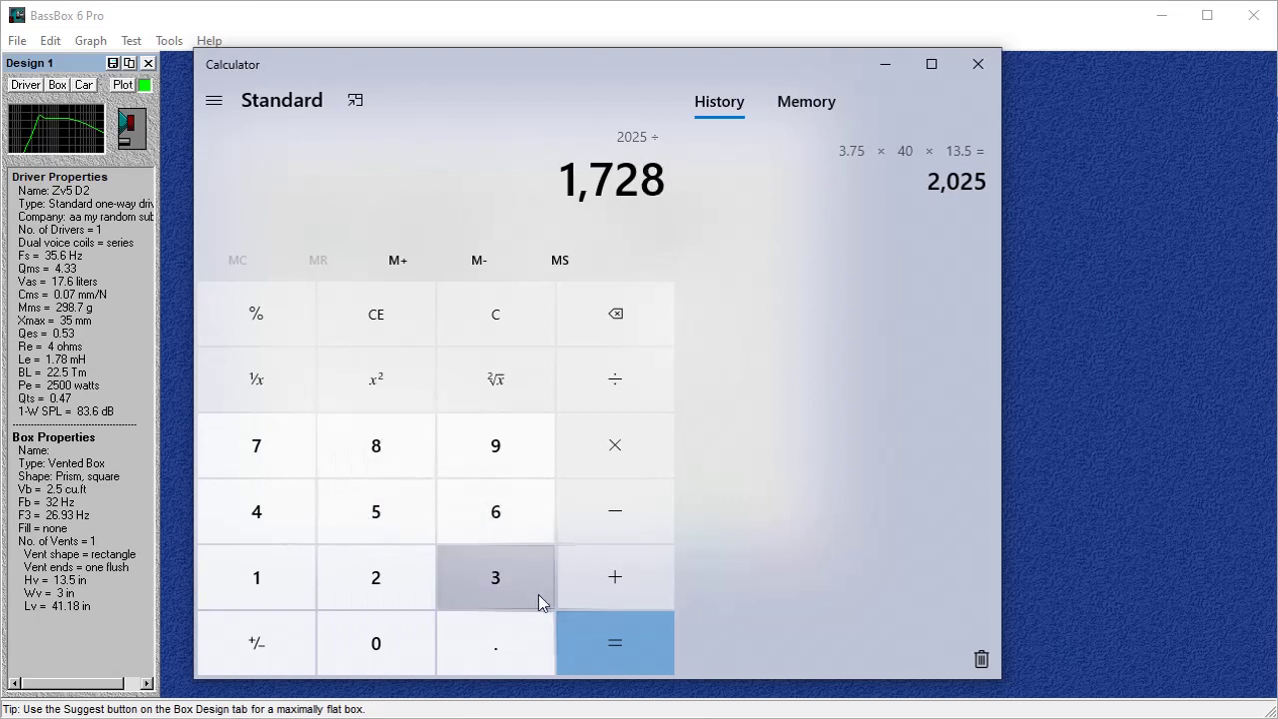
left_click(605, 639)
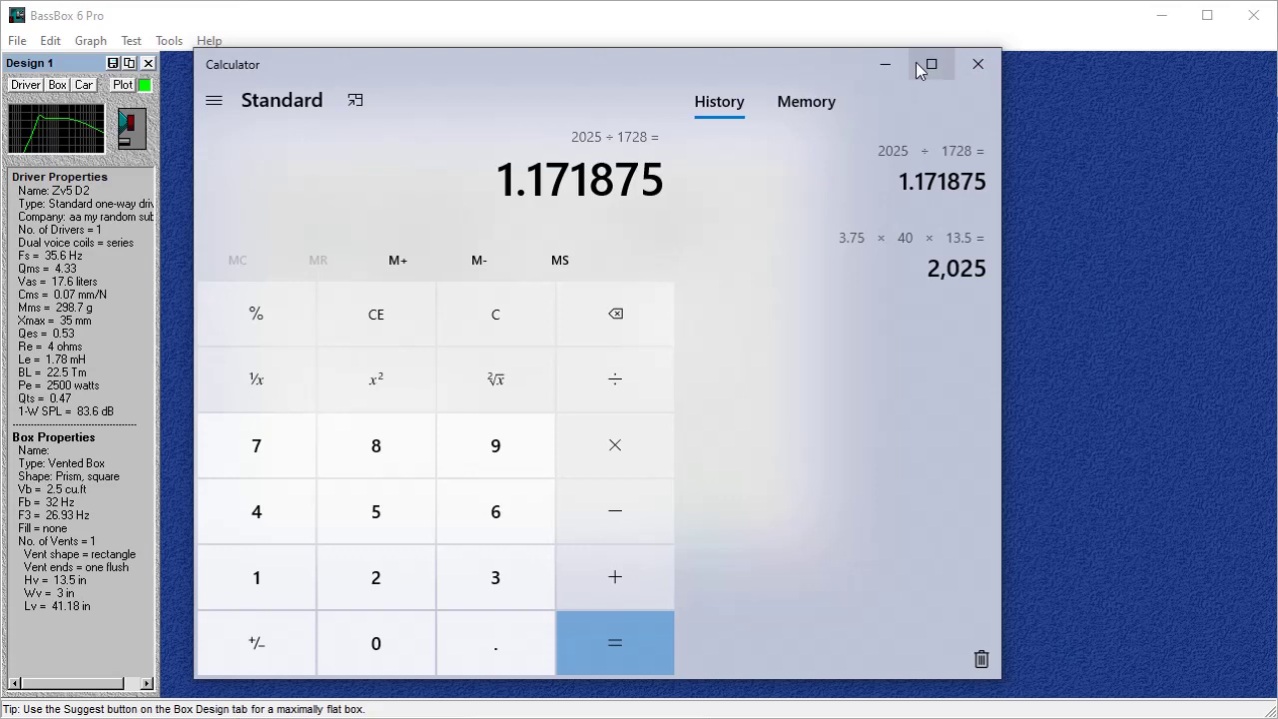
Step: Minimize Calculator and enter 1.172 as the port's displaced volume
left_click(884, 64)
double_click(675, 342)
type("1.172")
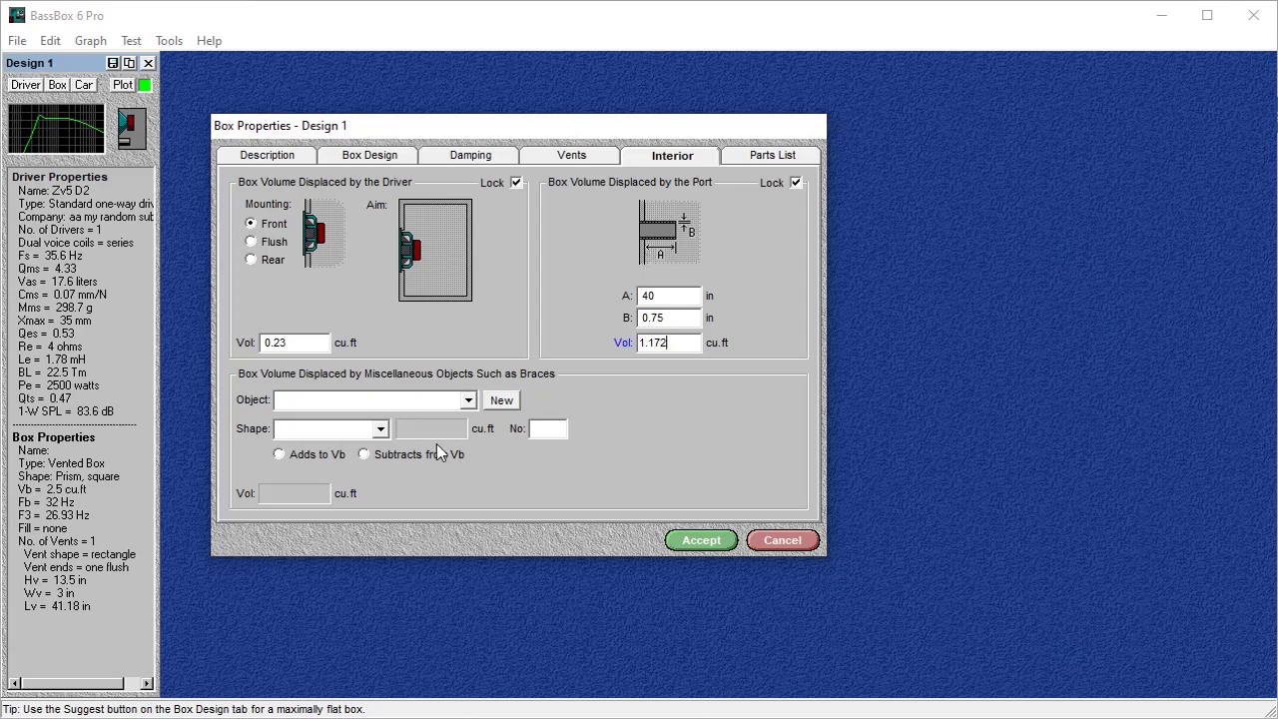
Step: Check the vent length 41.18 in and the box C dimension 17.52 in
left_click(385, 154)
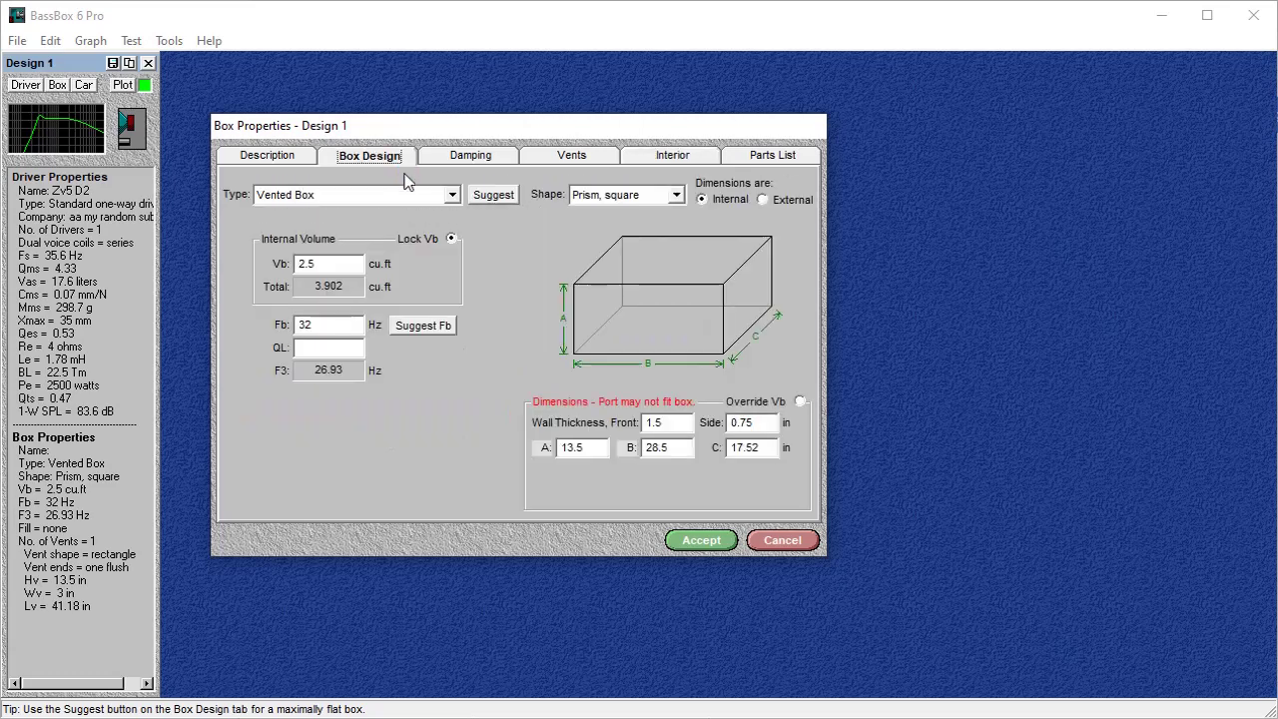
left_click(552, 160)
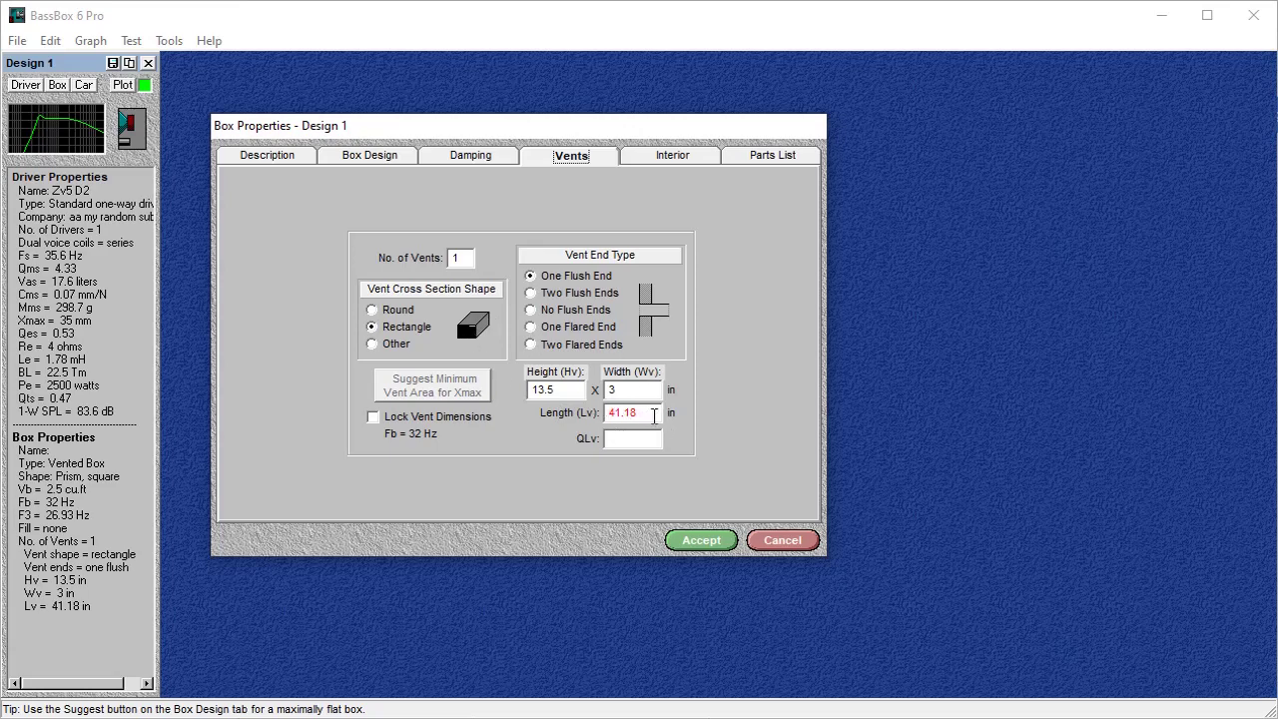
double_click(654, 417)
left_click(370, 156)
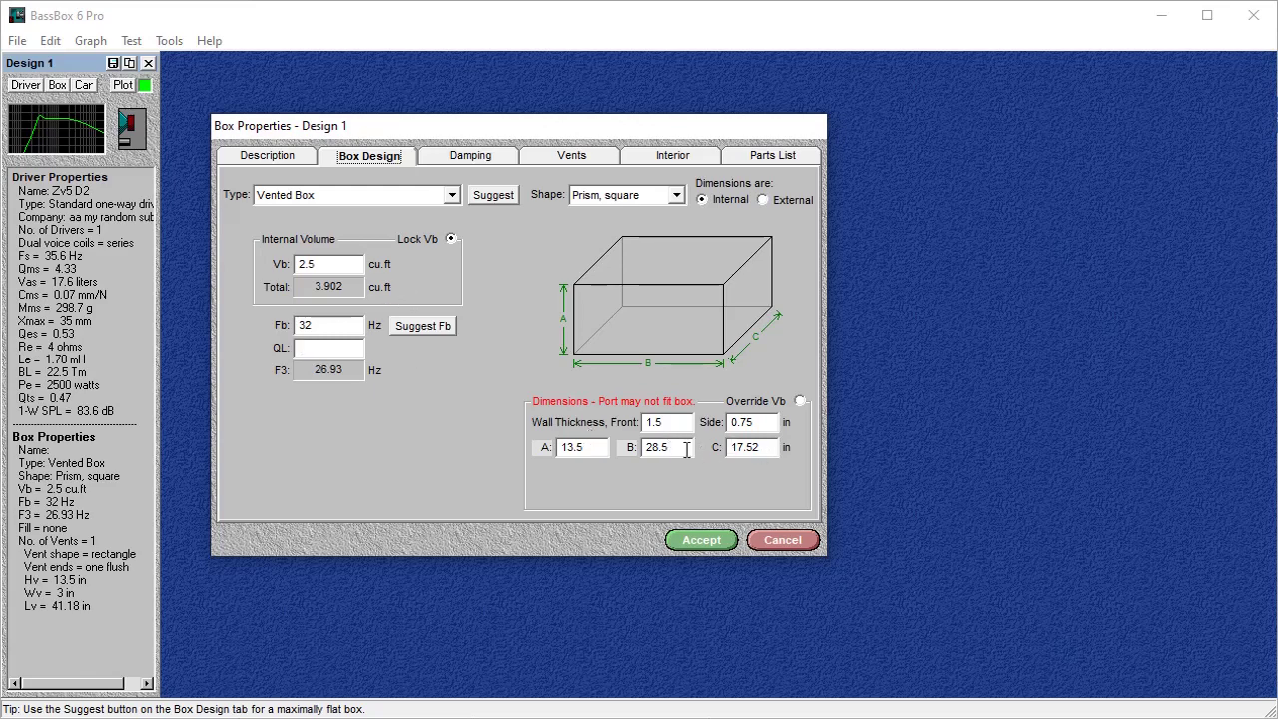
left_click(732, 450)
left_click(728, 452)
left_click_drag(729, 452, 750, 451)
double_click(765, 455)
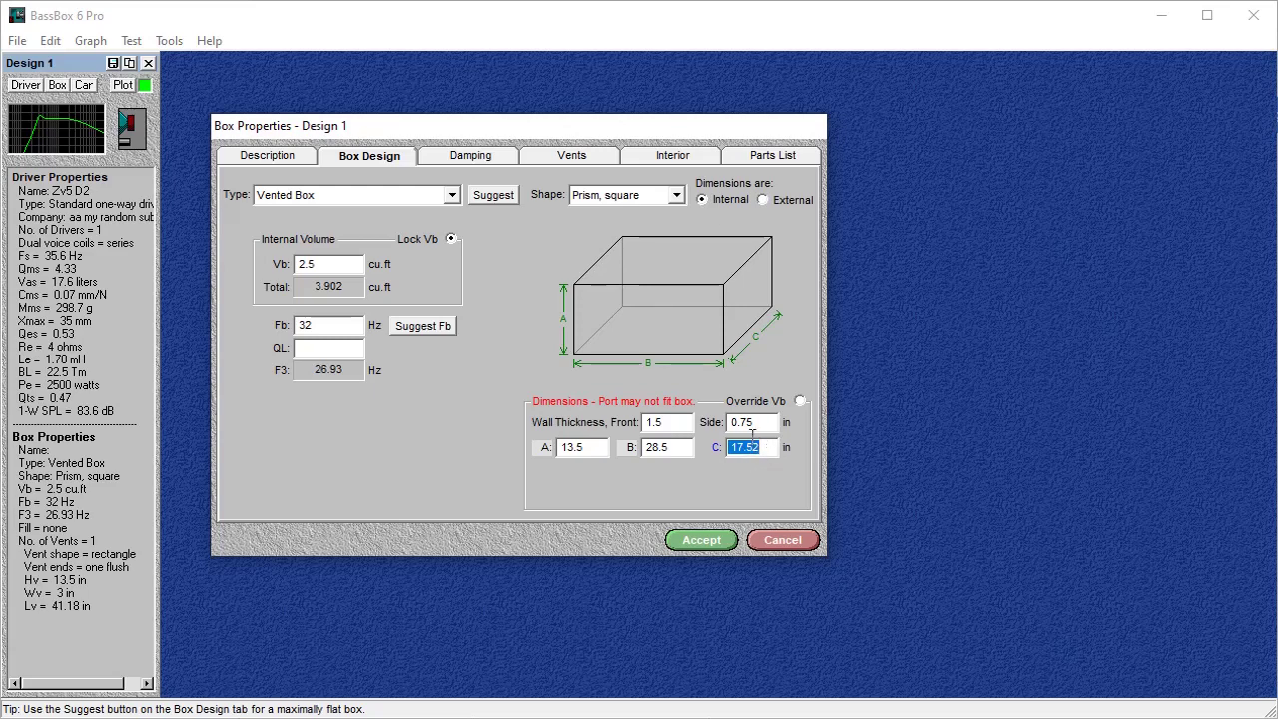
Step: Review the Vents, Interior and Parts List pages, port A value 40, and box C 17.52 again
left_click(587, 165)
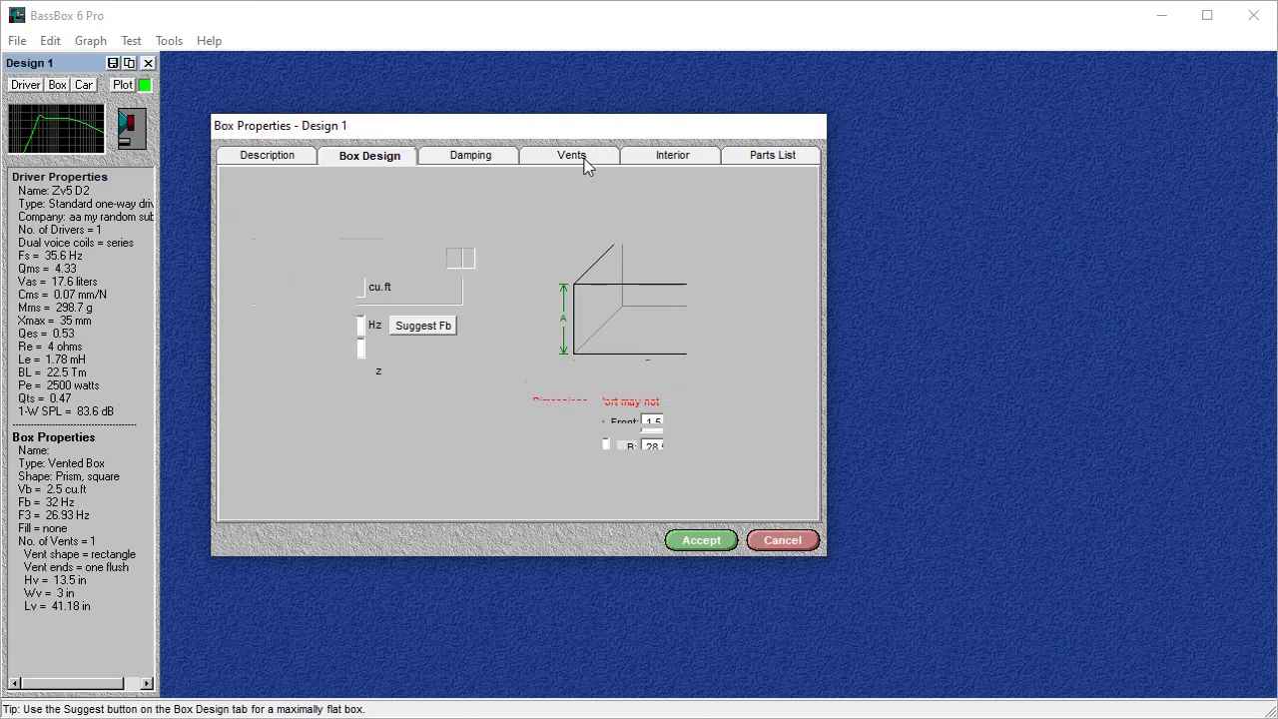
left_click(684, 159)
left_click(769, 157)
left_click(669, 160)
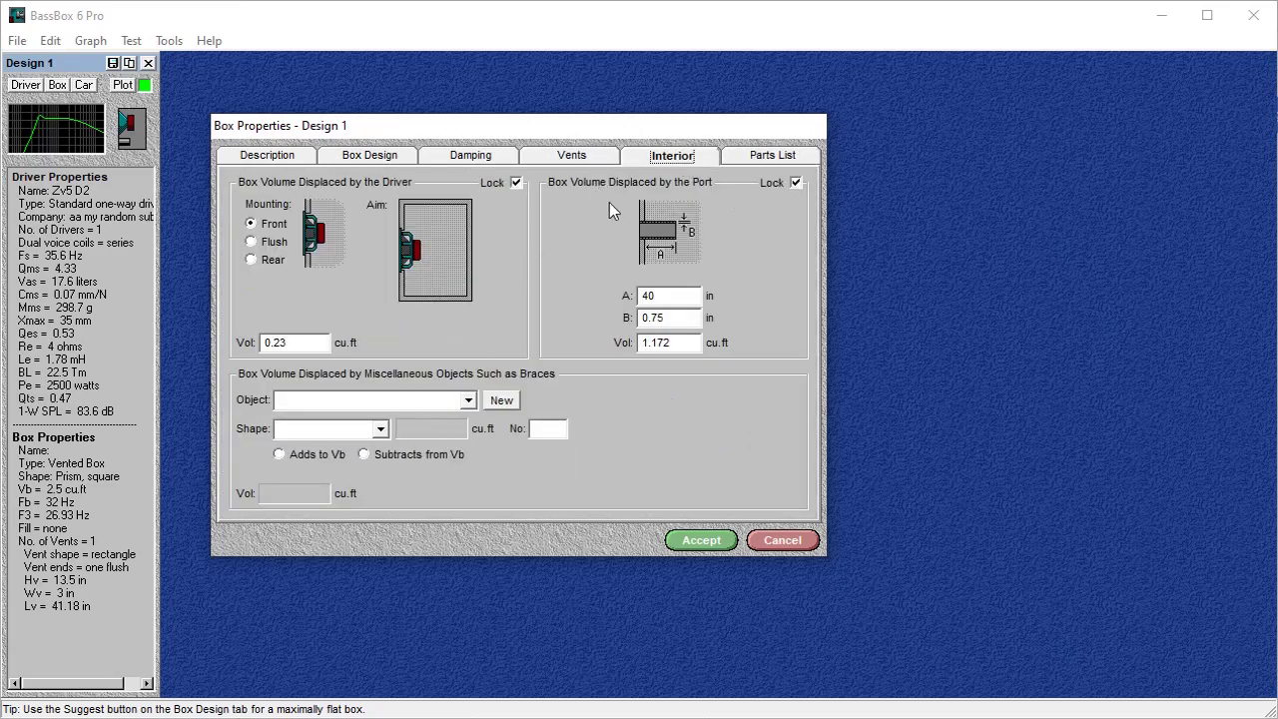
double_click(647, 295)
left_click(587, 161)
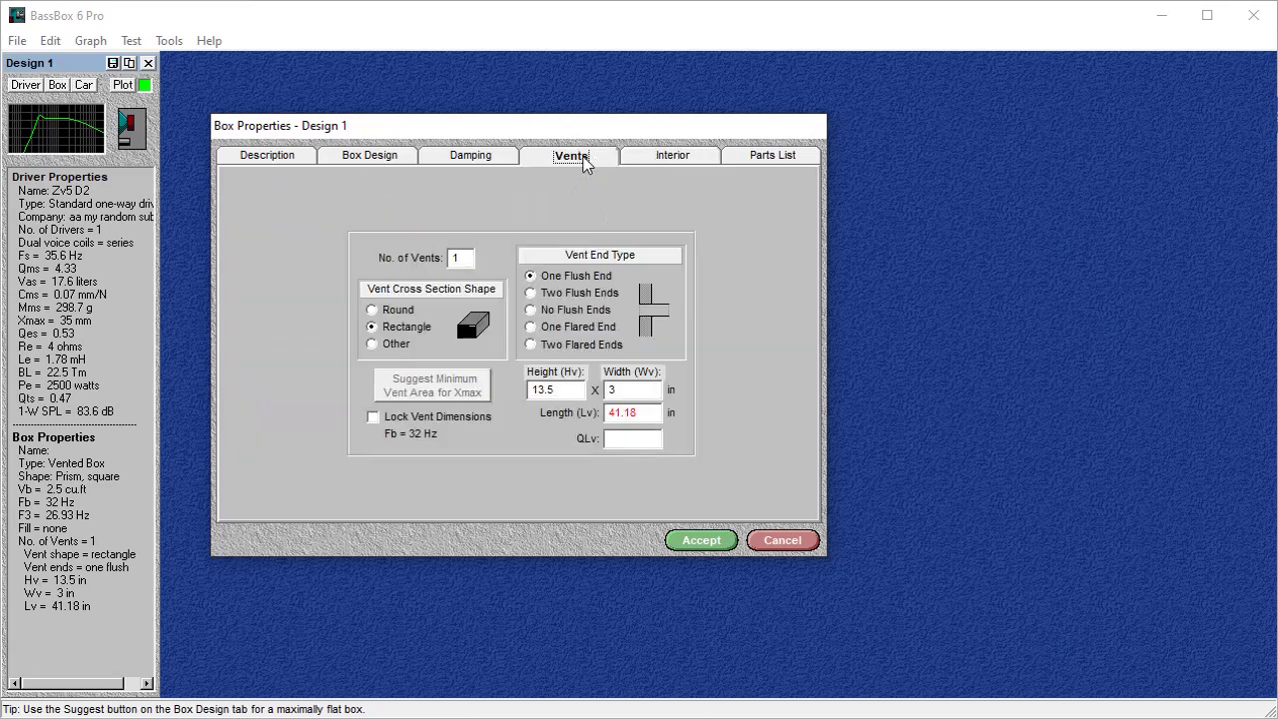
left_click(399, 157)
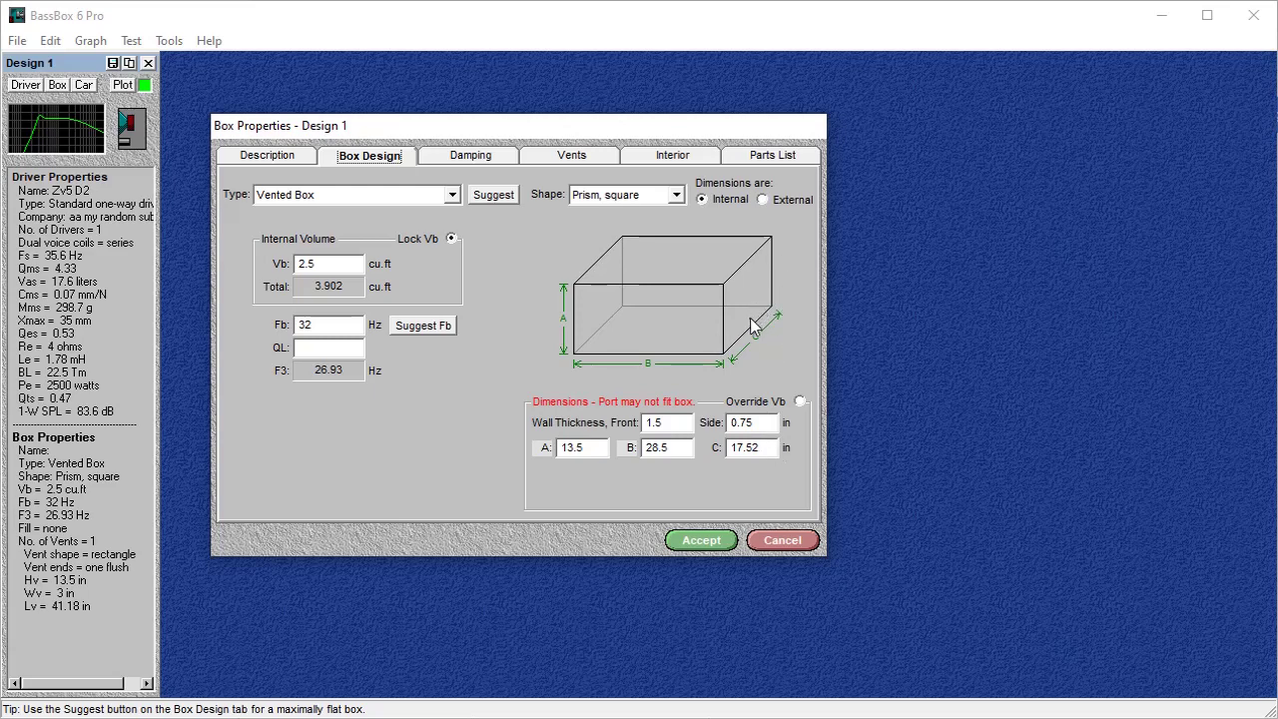
left_click(767, 448)
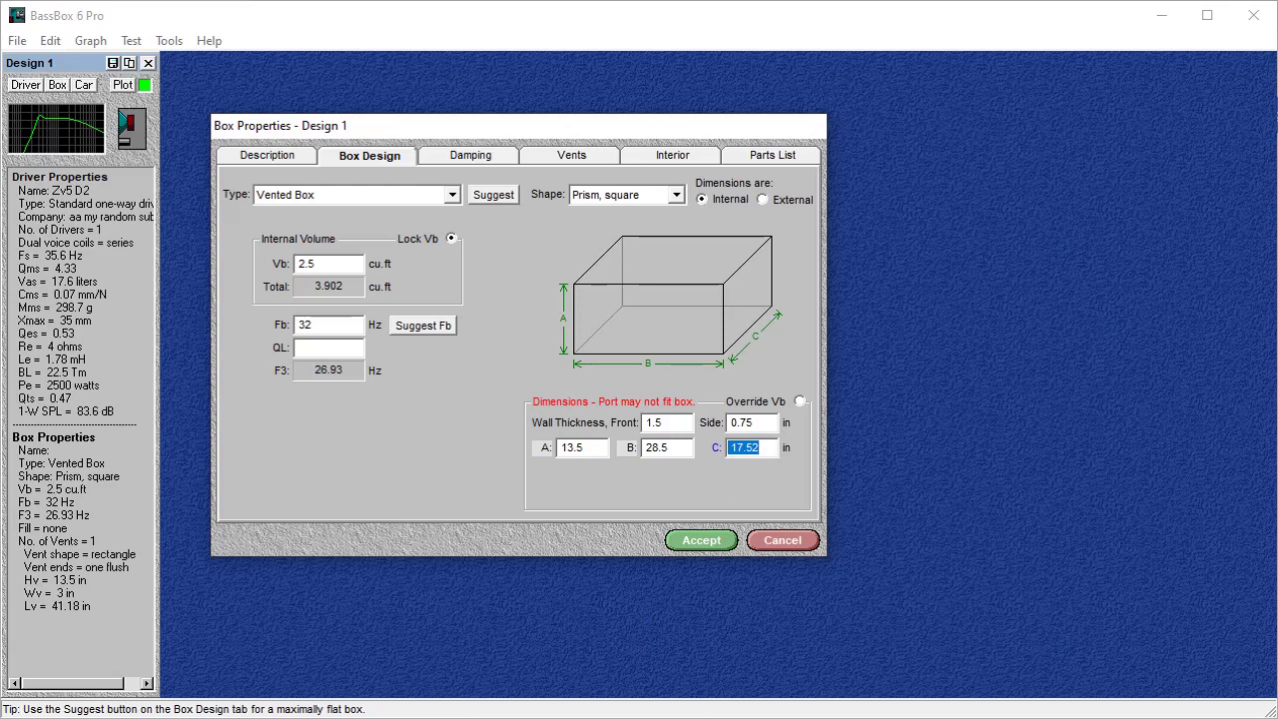
Step: Clear Calculator and add 17.5 + 1.5 to get 19
key("alt+Tab")
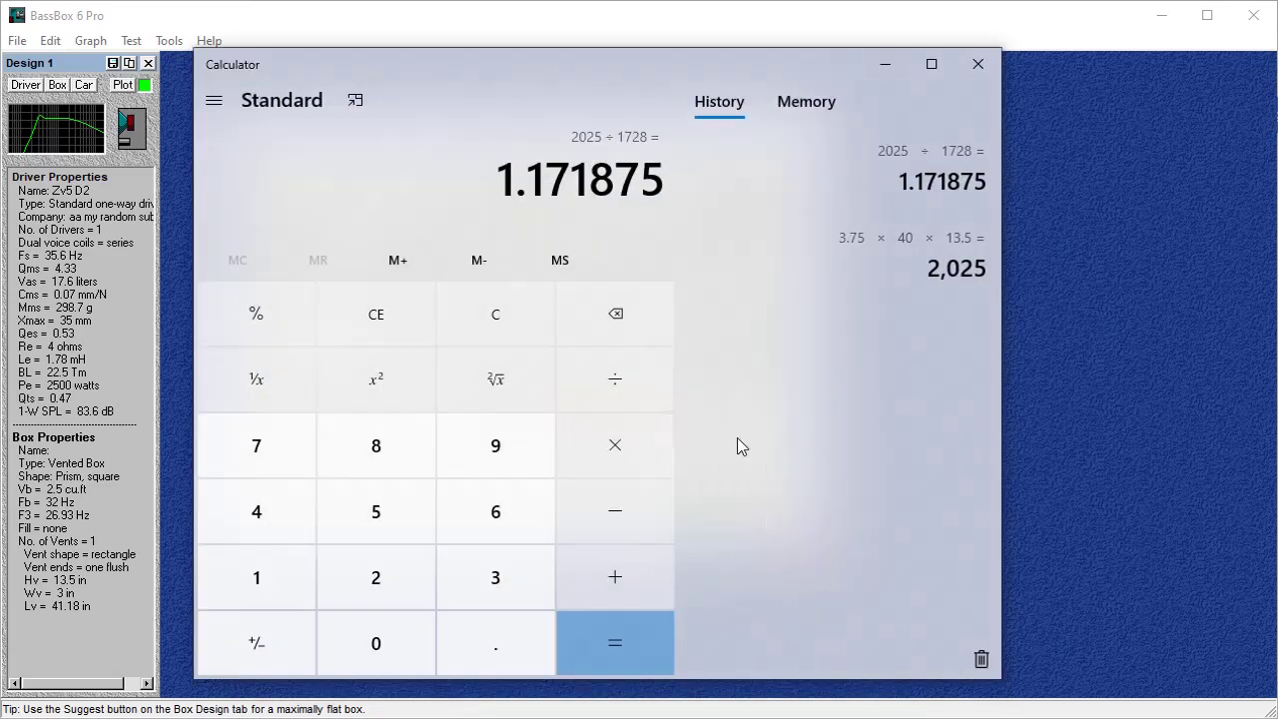
left_click(495, 316)
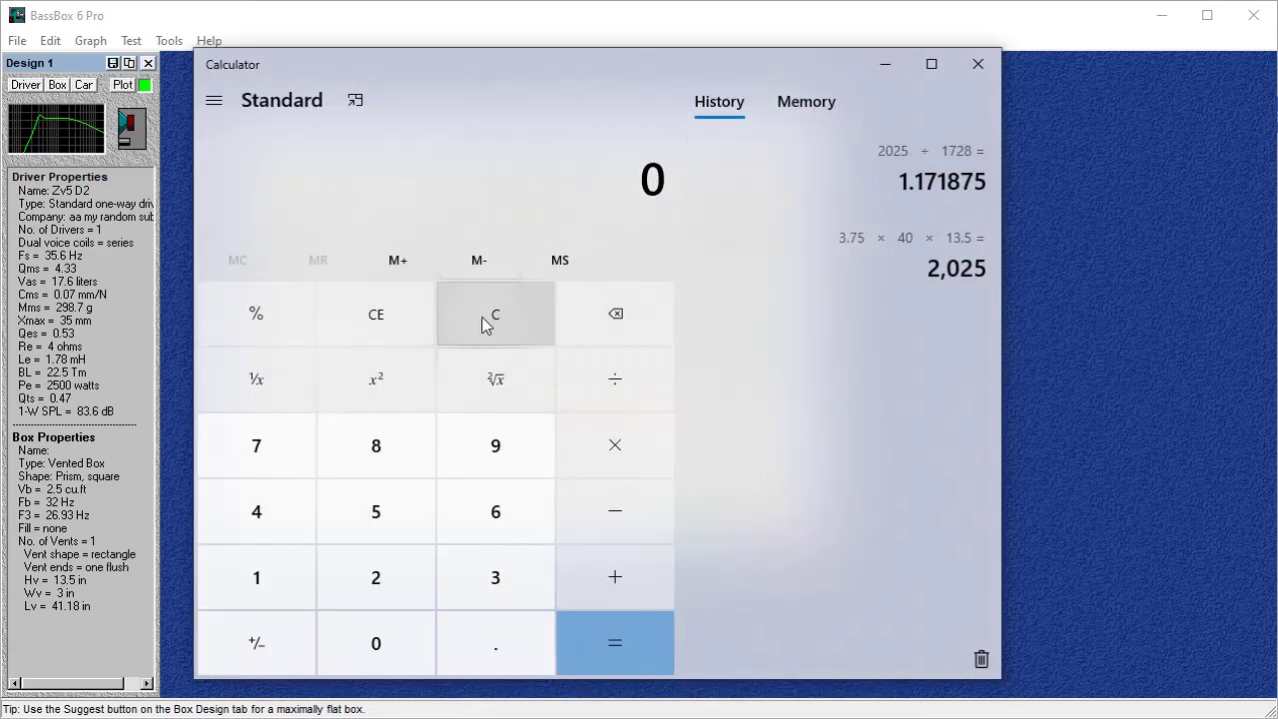
left_click(256, 578)
left_click(256, 446)
left_click(495, 643)
left_click(376, 511)
left_click(613, 571)
left_click(257, 577)
left_click(495, 643)
left_click(375, 511)
left_click(607, 641)
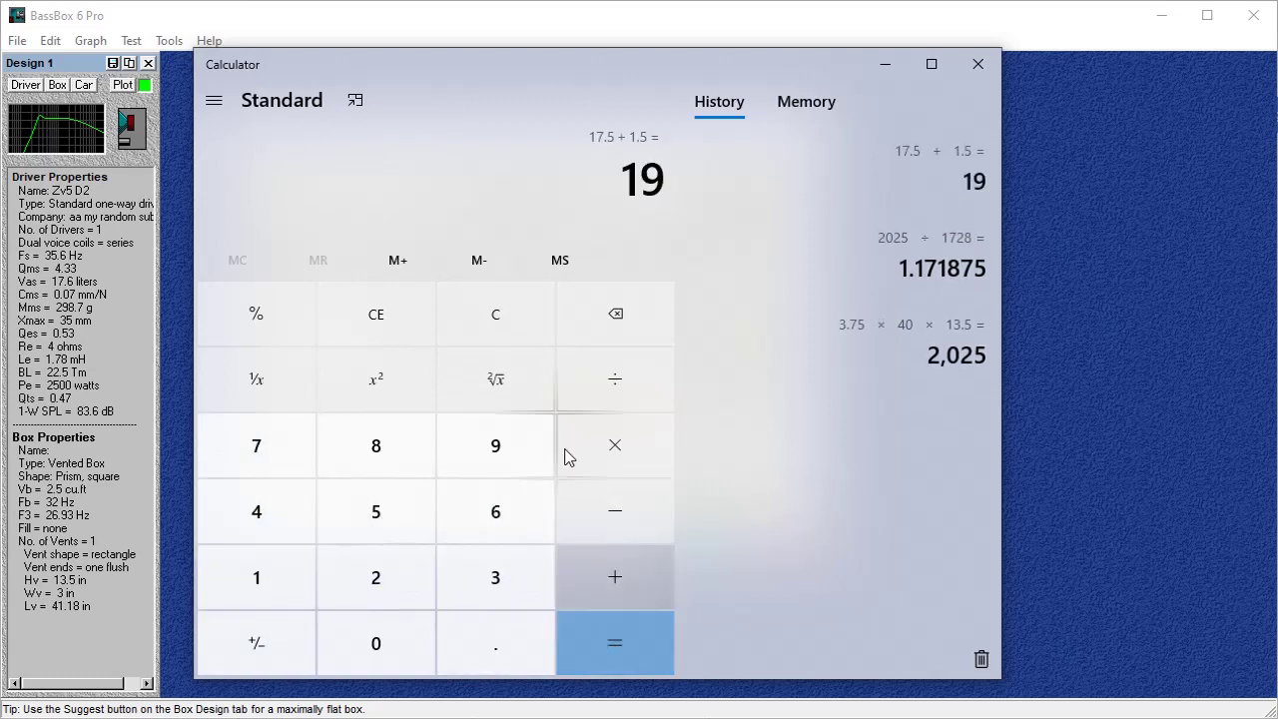
Step: Subtract 3 from 19 to get 16, then check the box's B dimension of 28.5 in BassBox
left_click(608, 514)
left_click(510, 564)
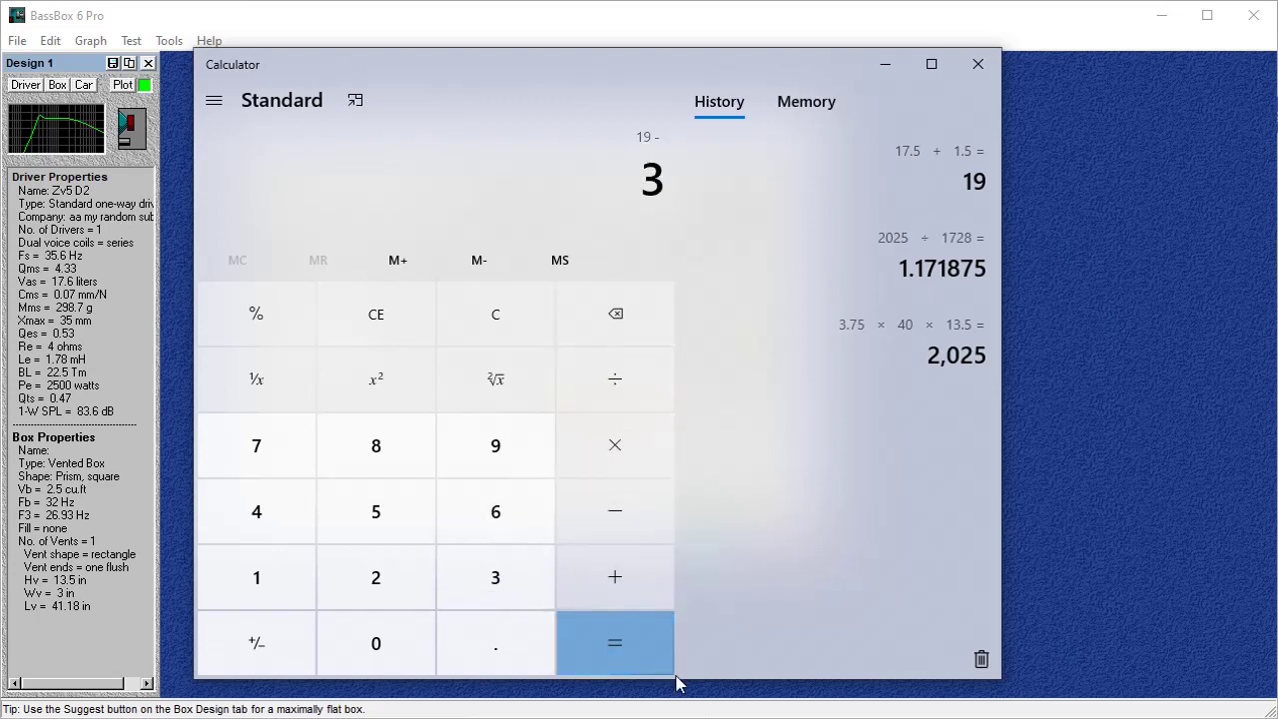
left_click(612, 651)
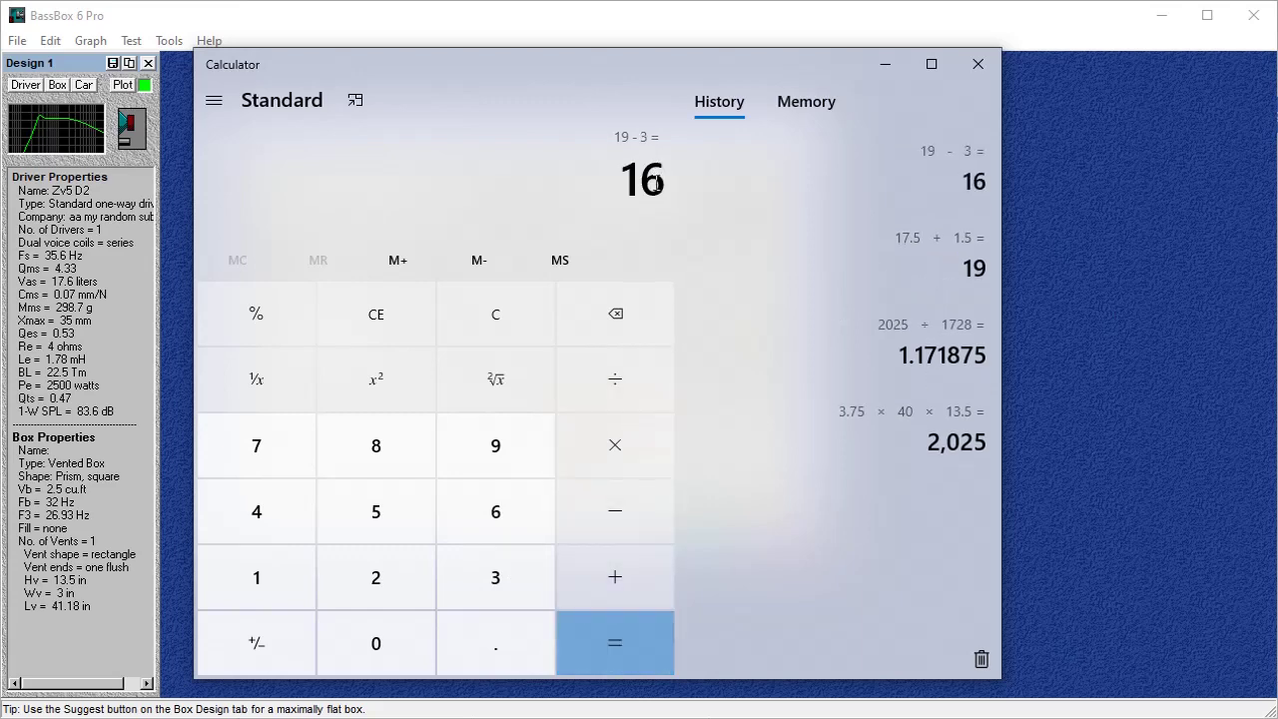
left_click(889, 64)
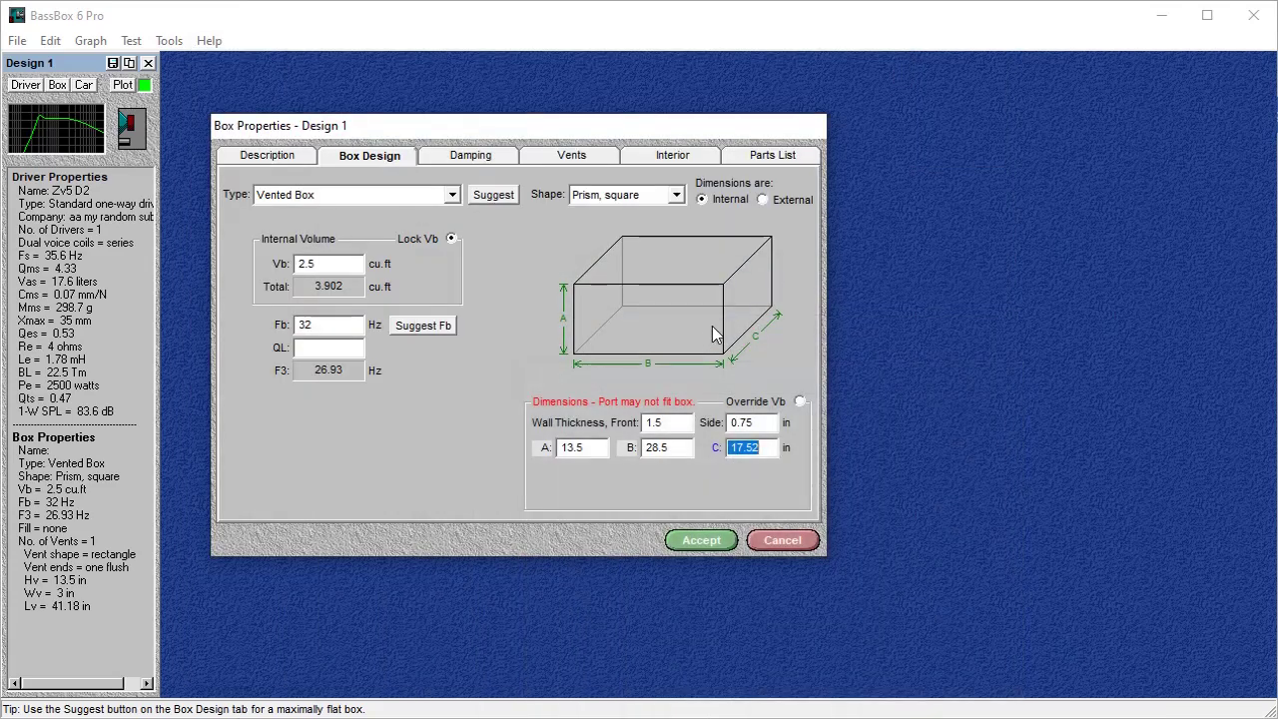
double_click(663, 448)
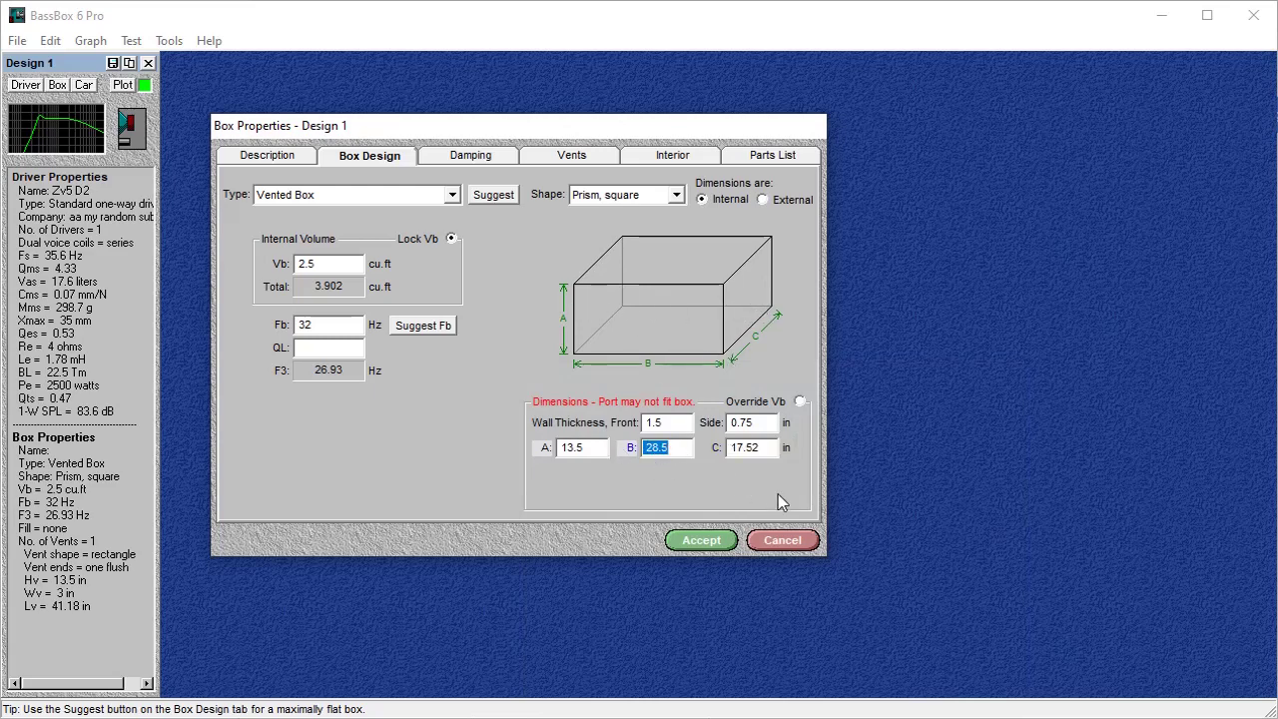
Step: Clear Calculator and compute 28.5 − 3 = 25.5
key("alt+Tab")
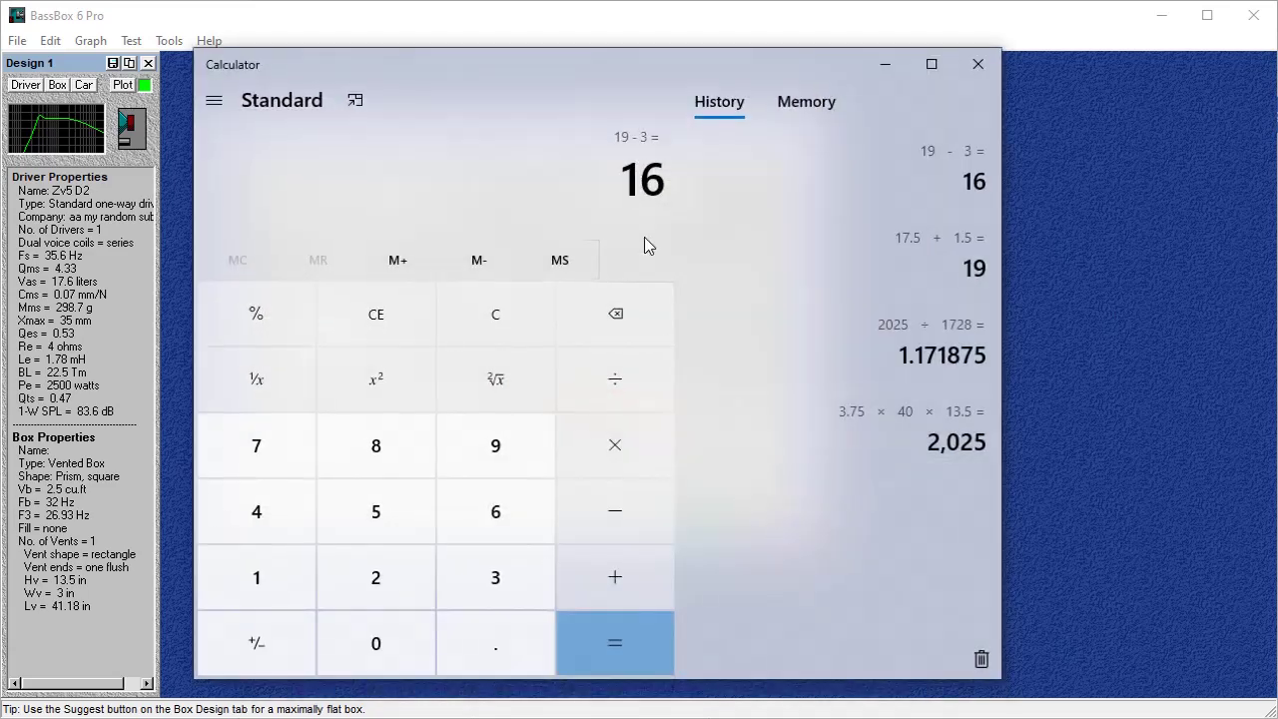
left_click(520, 324)
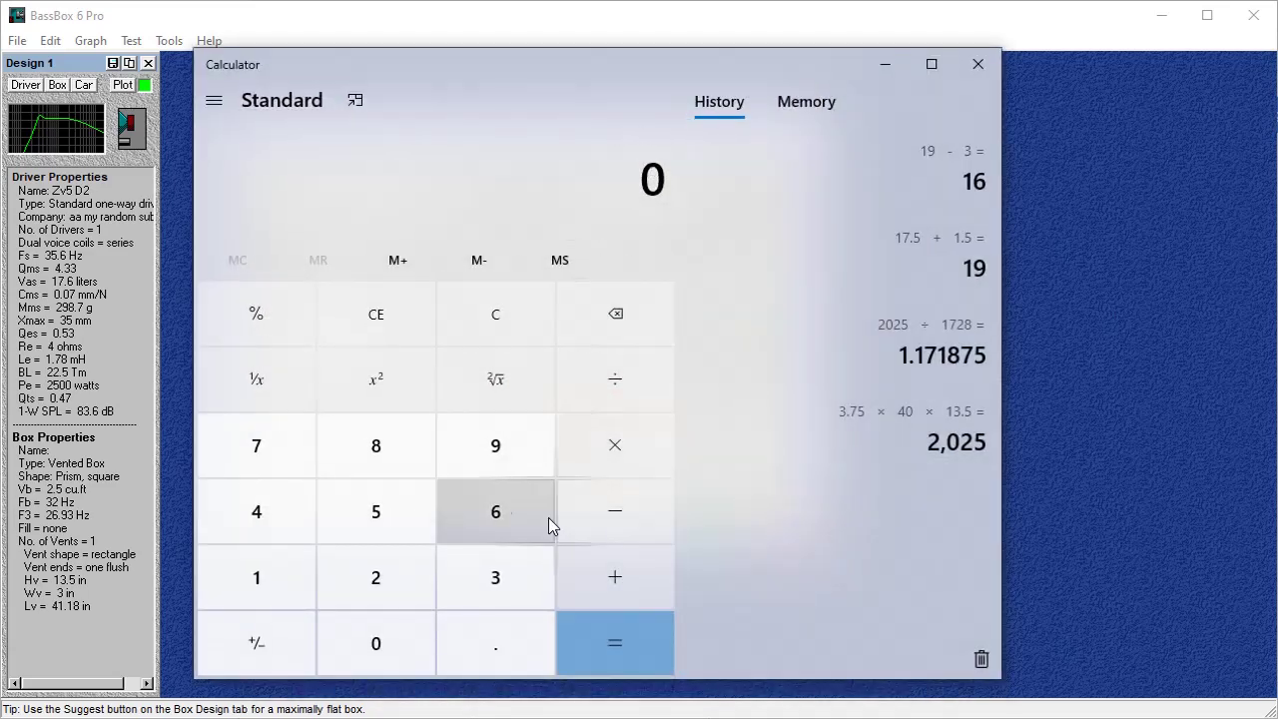
left_click(362, 570)
left_click(396, 474)
left_click(458, 652)
left_click(398, 526)
left_click(590, 513)
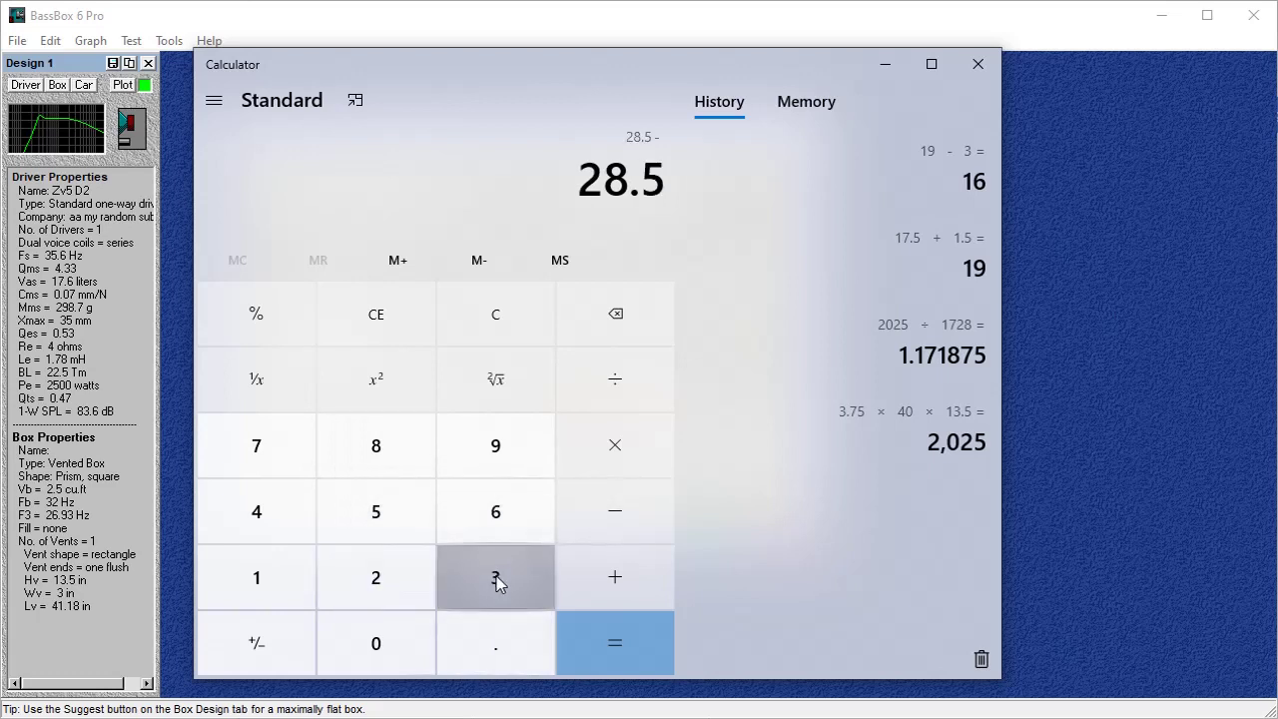
left_click(498, 583)
left_click(614, 640)
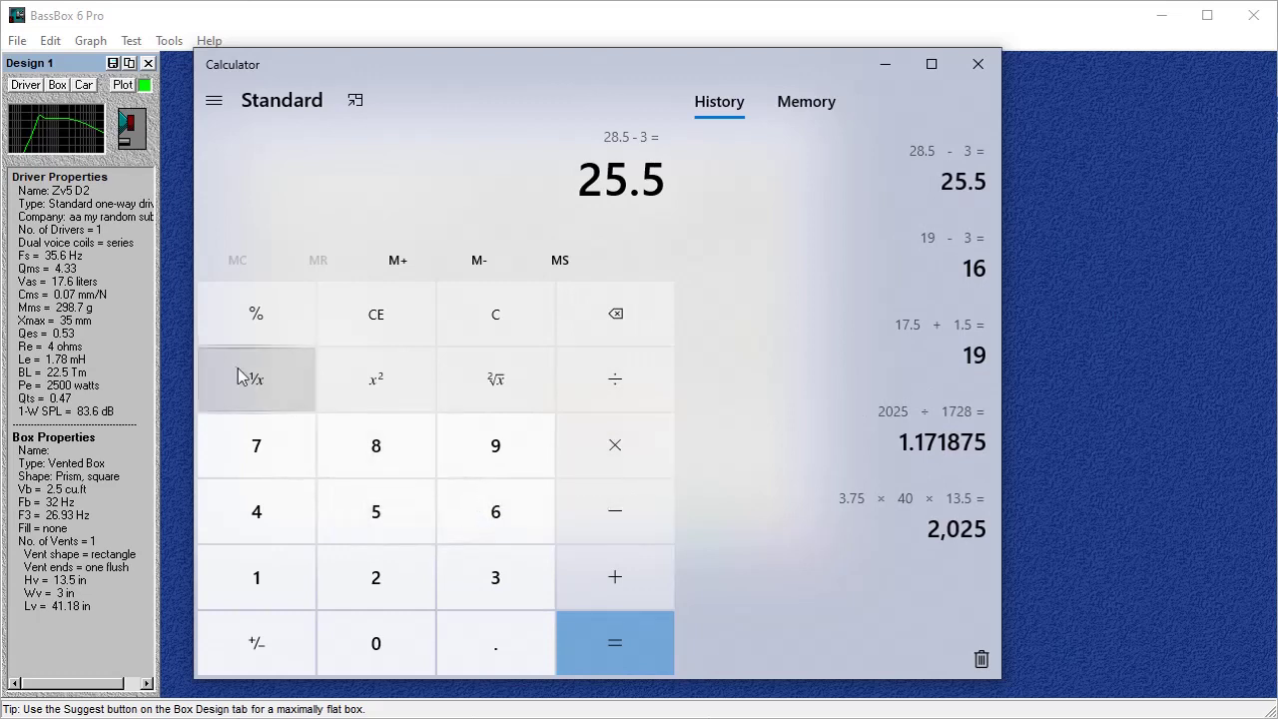
Step: Compute 25.5 − 3 = 22.5 and 22.5 + 16 = 38.5, then minimize Calculator
left_click(582, 521)
left_click(529, 575)
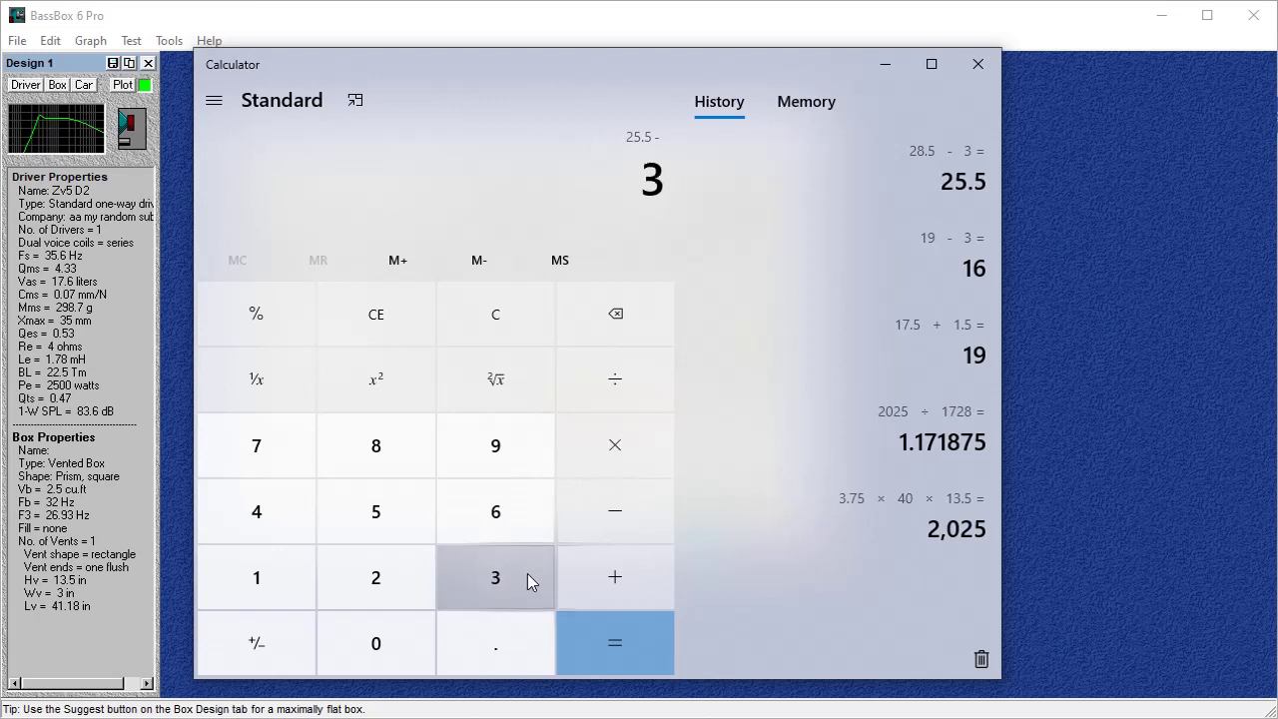
left_click(618, 639)
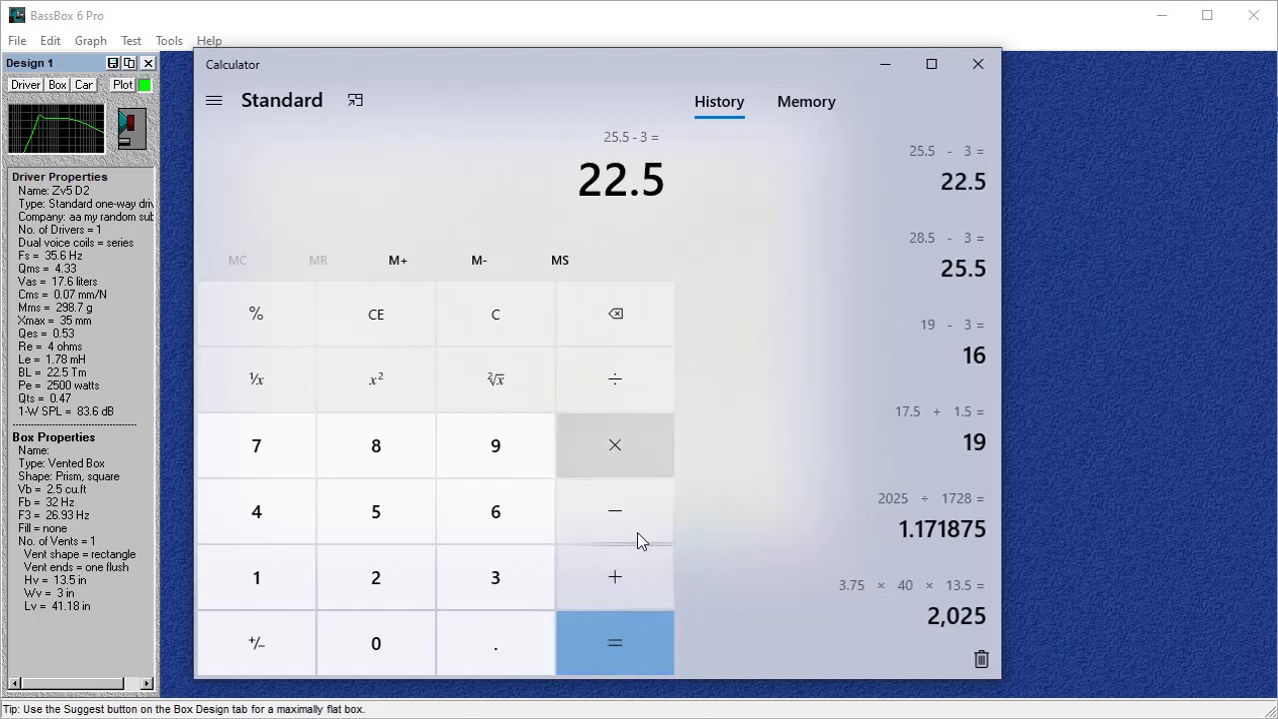
left_click(632, 566)
left_click(256, 577)
left_click(505, 512)
left_click(617, 644)
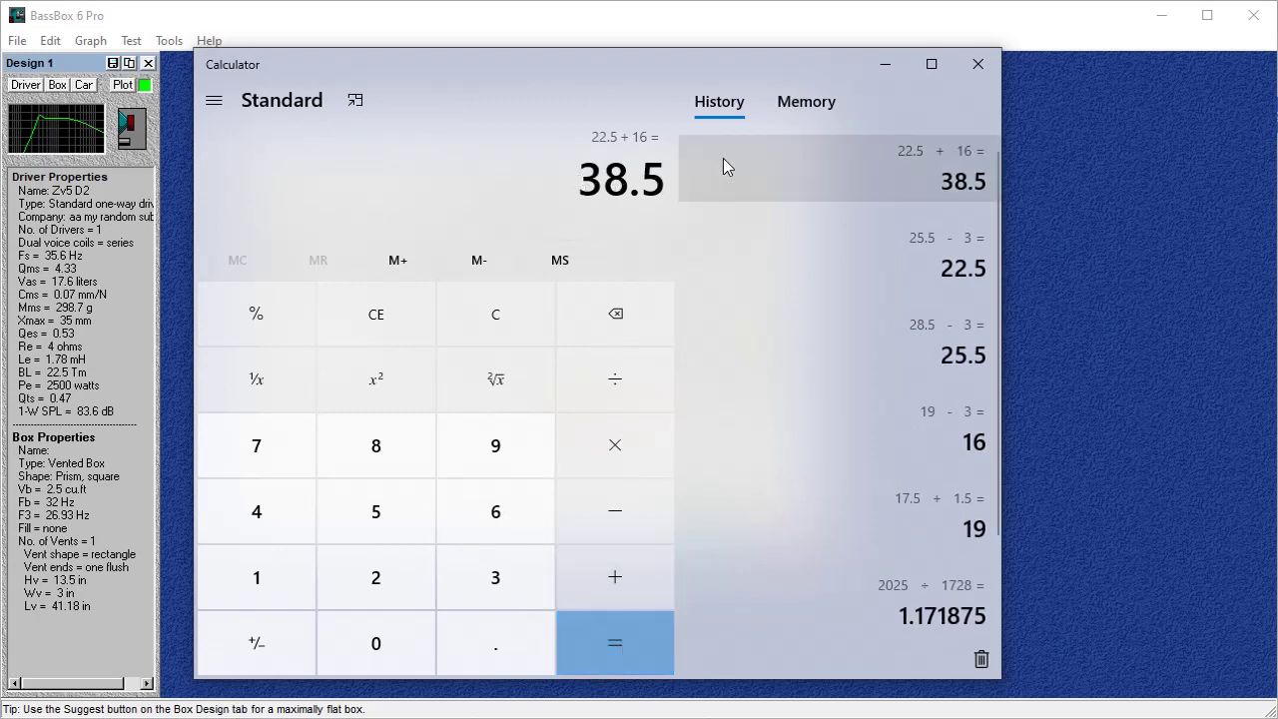
left_click(899, 64)
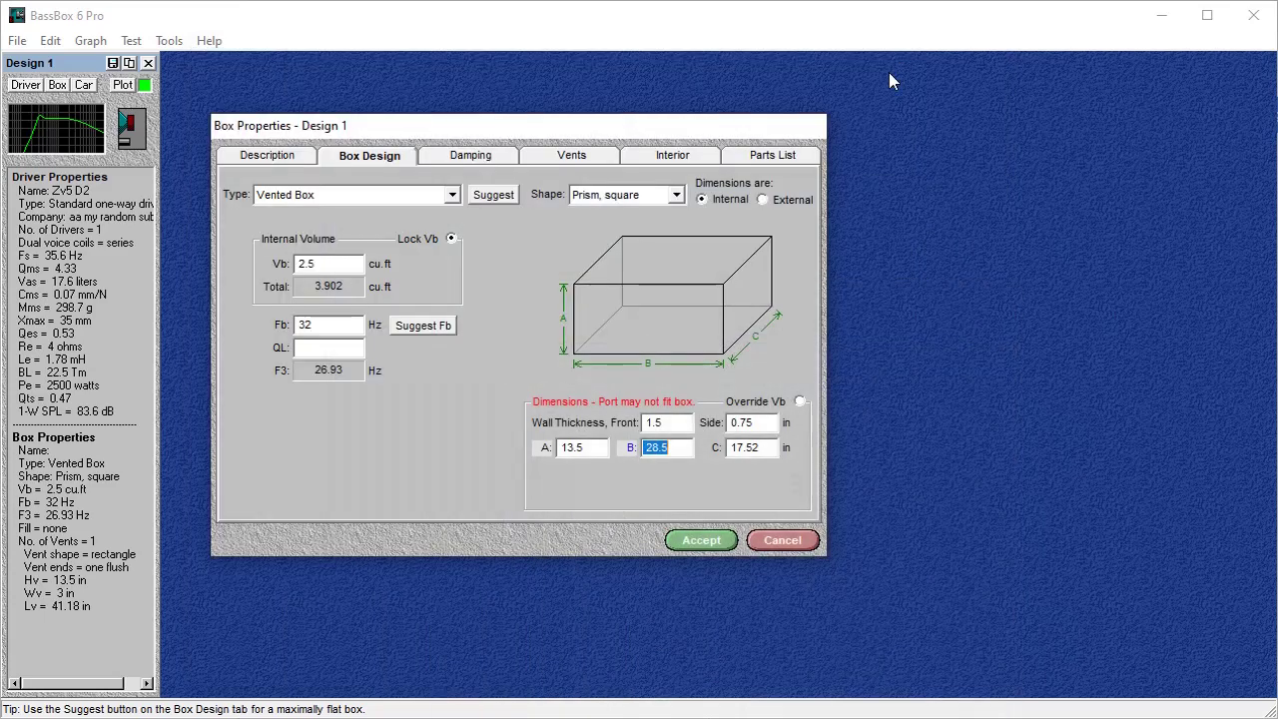
Step: Change the vent width (Wv) from 3 to 2.5 on the Vents page
left_click(729, 375)
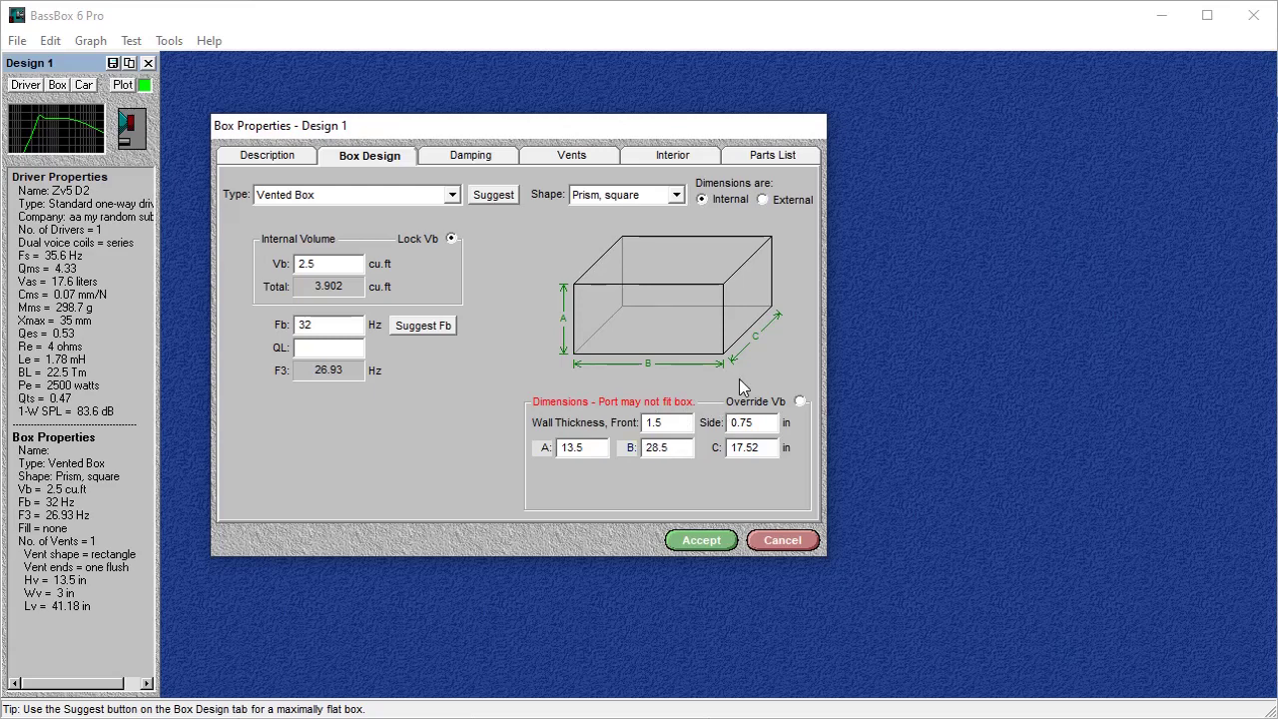
left_click(601, 159)
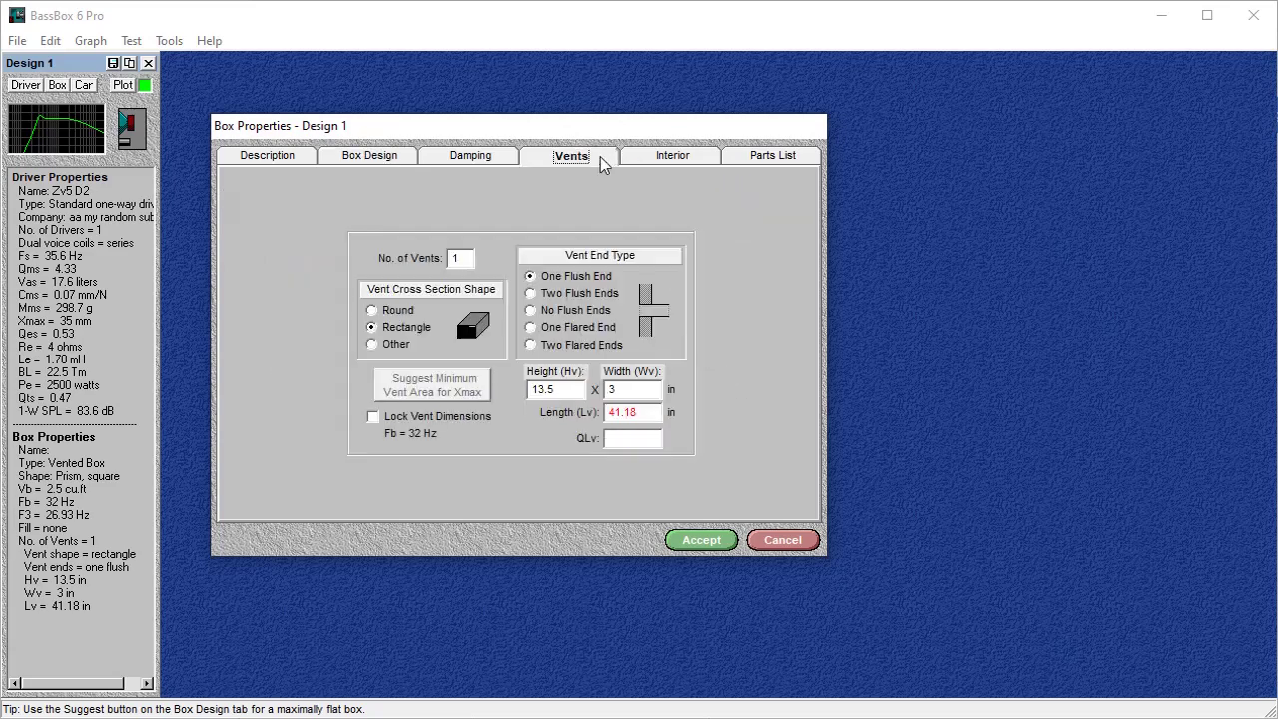
double_click(624, 389)
type("2.5")
left_click(656, 416)
left_click_drag(607, 391, 616, 394)
double_click(647, 417)
double_click(653, 390)
double_click(642, 414)
Step: Lock the vent dimensions and trim the vent length from 34.13 to 34 in
left_click(375, 418)
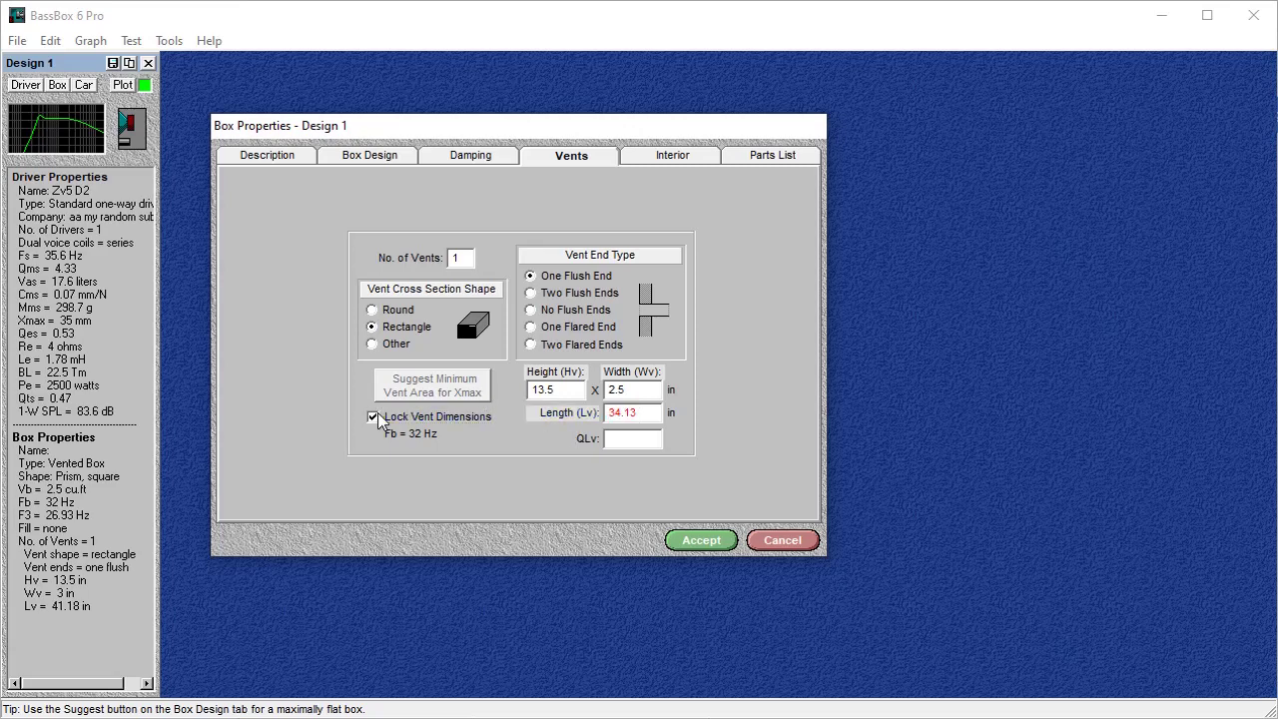
double_click(642, 416)
left_click(642, 416)
key("BackSpace")
left_click_drag(626, 427, 614, 427)
Step: Erase the port length A value of 40 on the Interior page and select thickness B (0.75)
left_click(691, 157)
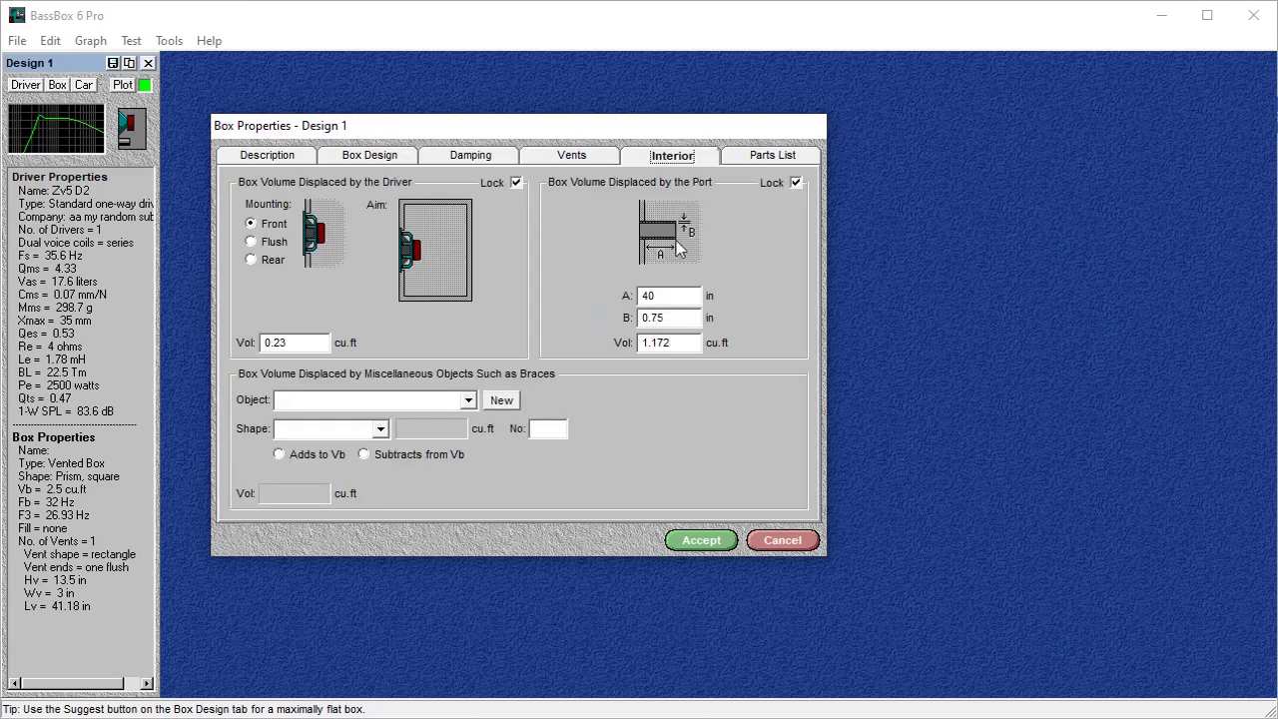
left_click(575, 158)
double_click(621, 415)
left_click(694, 158)
left_click(656, 296)
double_click(669, 296)
key("BackSpace")
double_click(684, 317)
Step: Clear the Calculator and multiply 3.25 by 13.5
key("alt+Tab")
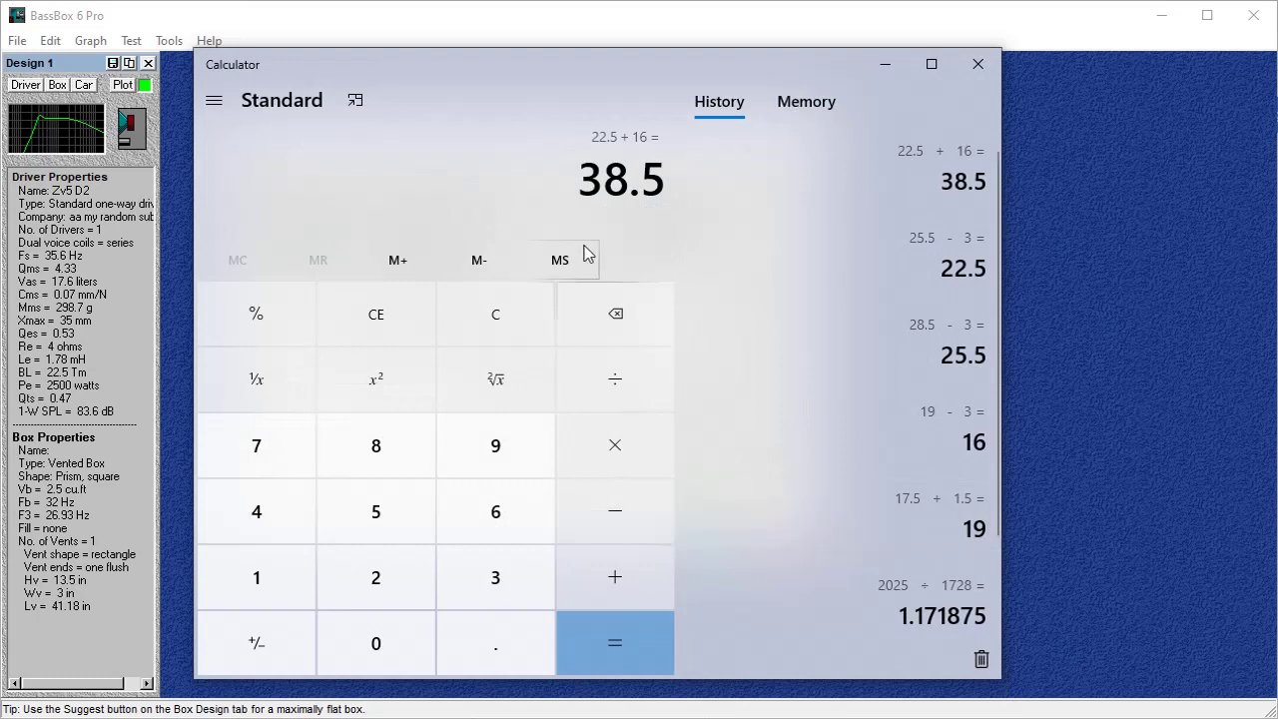
left_click(615, 315)
left_click(504, 310)
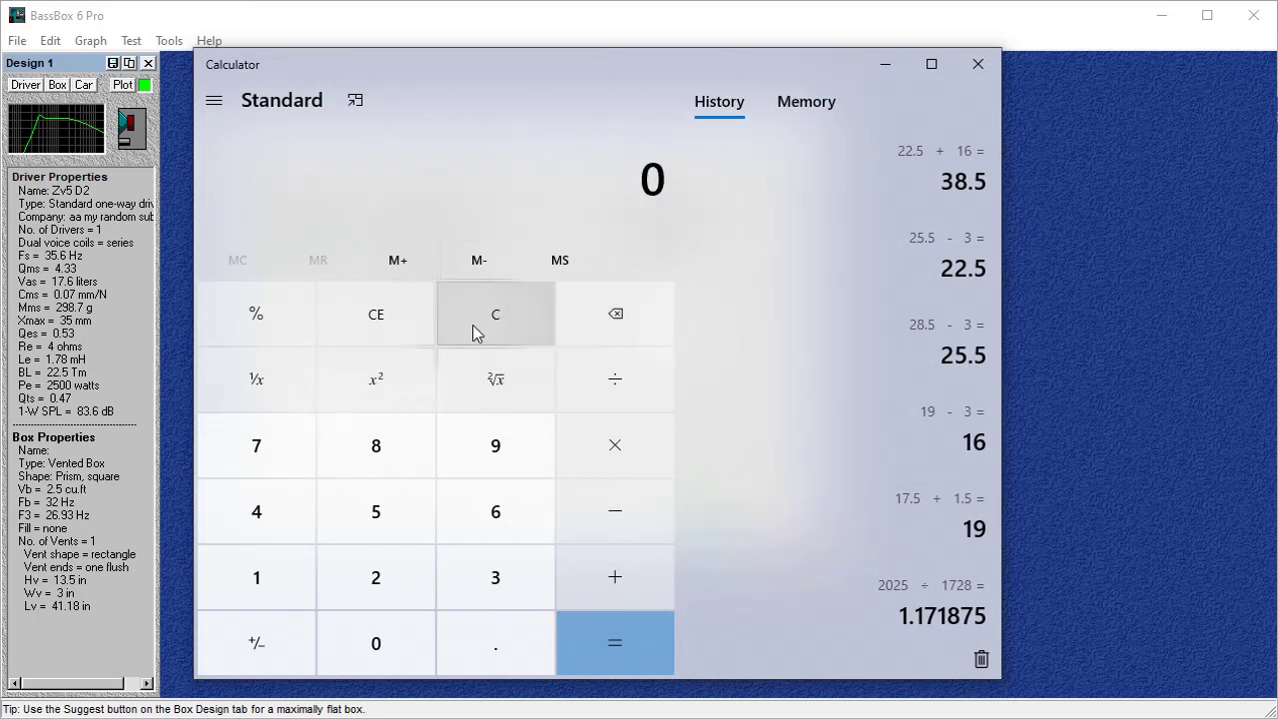
left_click(455, 570)
left_click(459, 642)
left_click(379, 578)
left_click(393, 529)
left_click(589, 453)
left_click(274, 572)
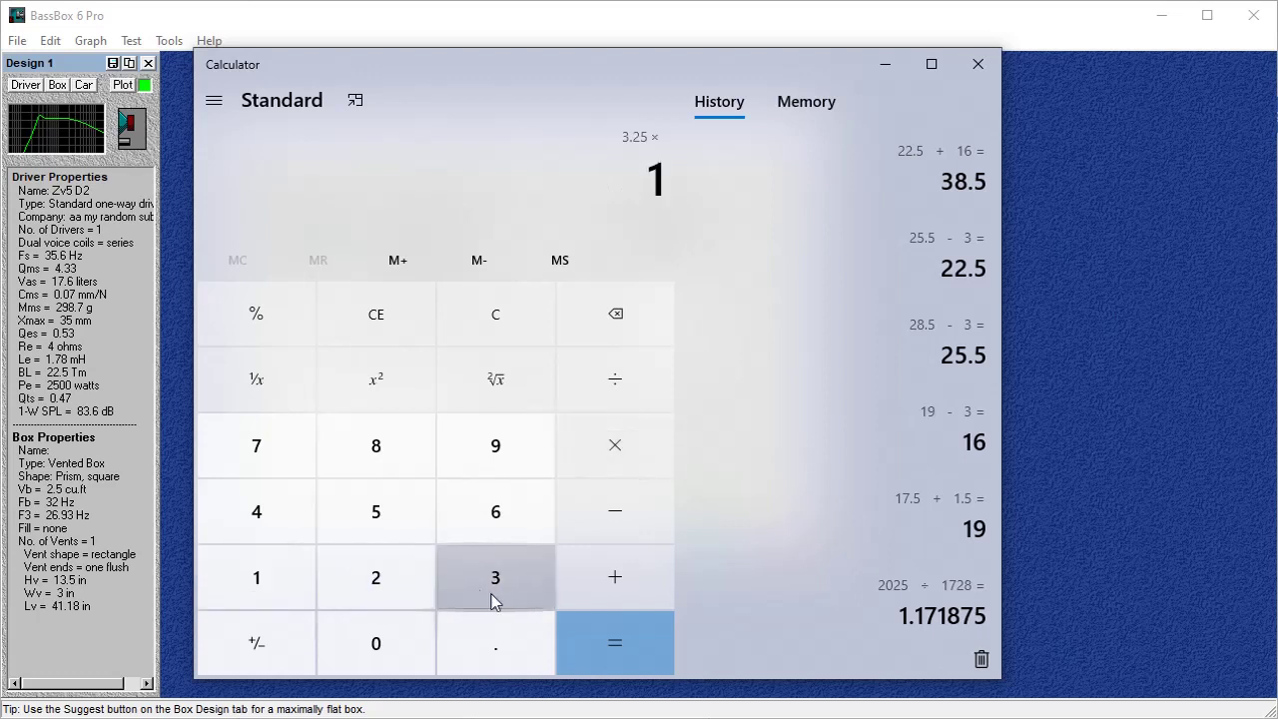
left_click(491, 597)
left_click(486, 626)
left_click(391, 522)
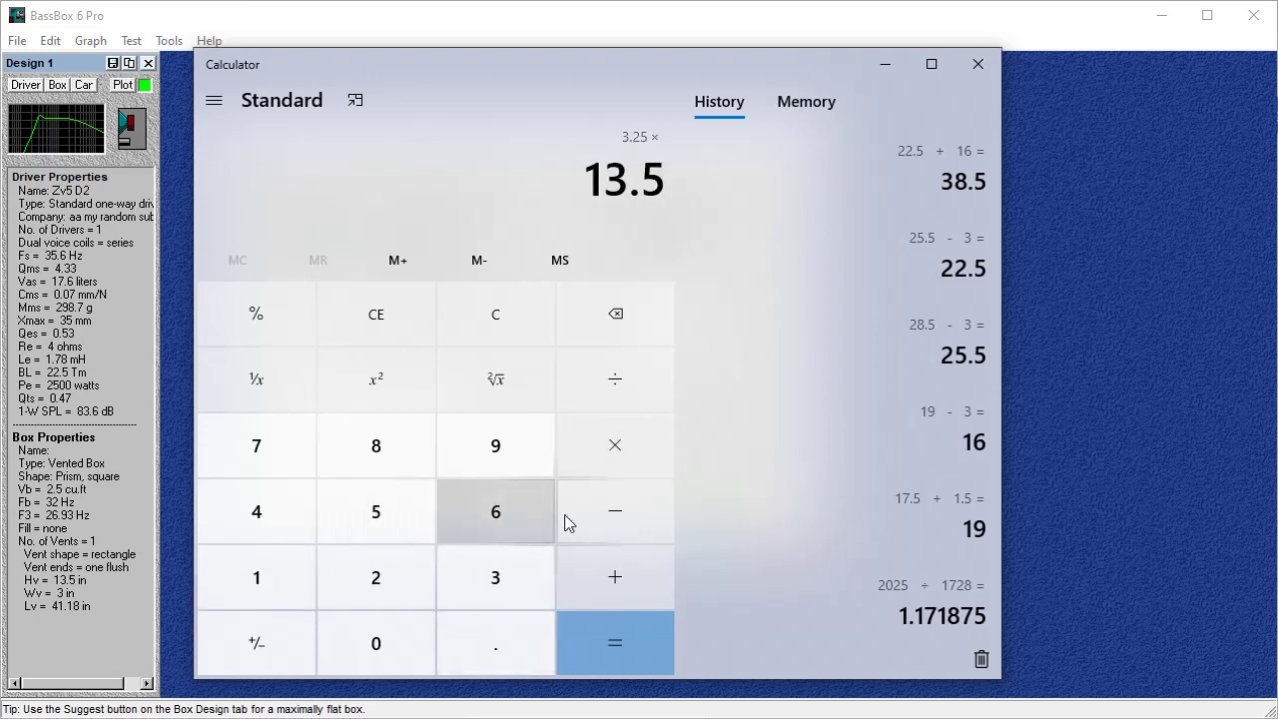
left_click(589, 582)
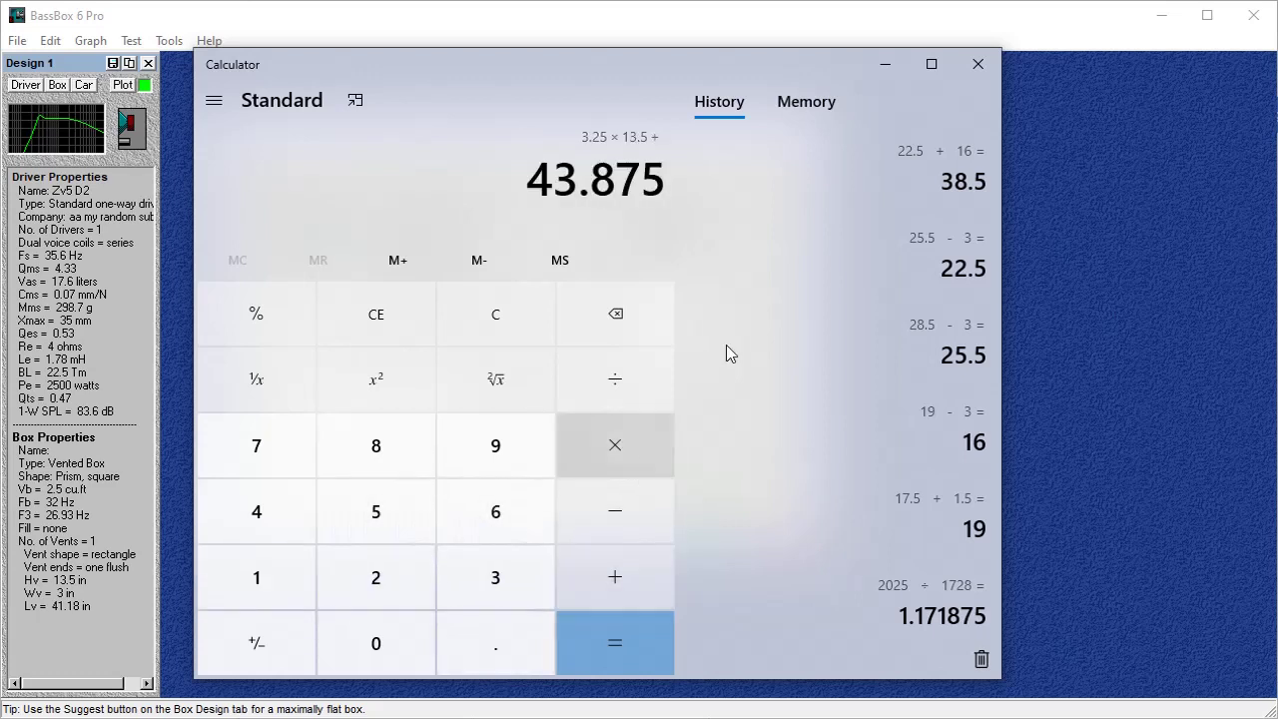
Step: Start over in the Calculator and enter 13.5 × 3.25 ×
left_click(494, 305)
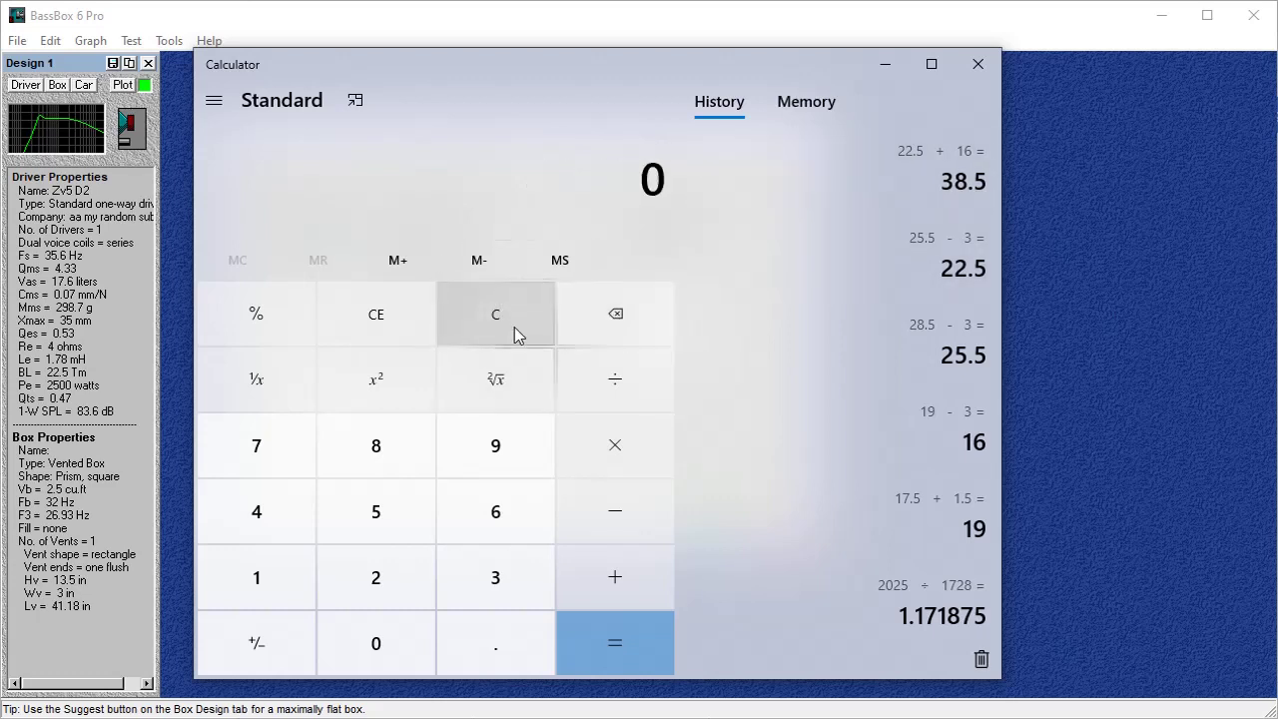
left_click(257, 577)
left_click(495, 577)
left_click(470, 639)
left_click(394, 524)
left_click(619, 462)
left_click(458, 584)
left_click(471, 632)
left_click(406, 591)
left_click(424, 516)
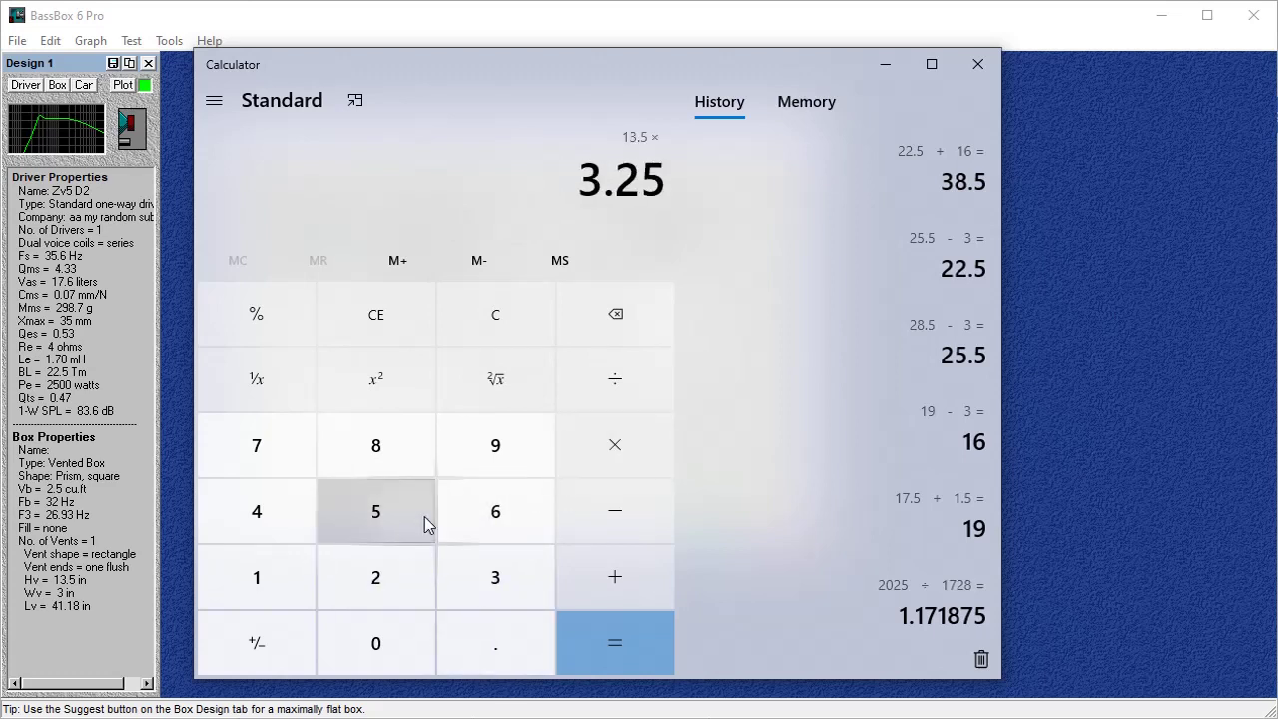
left_click(602, 464)
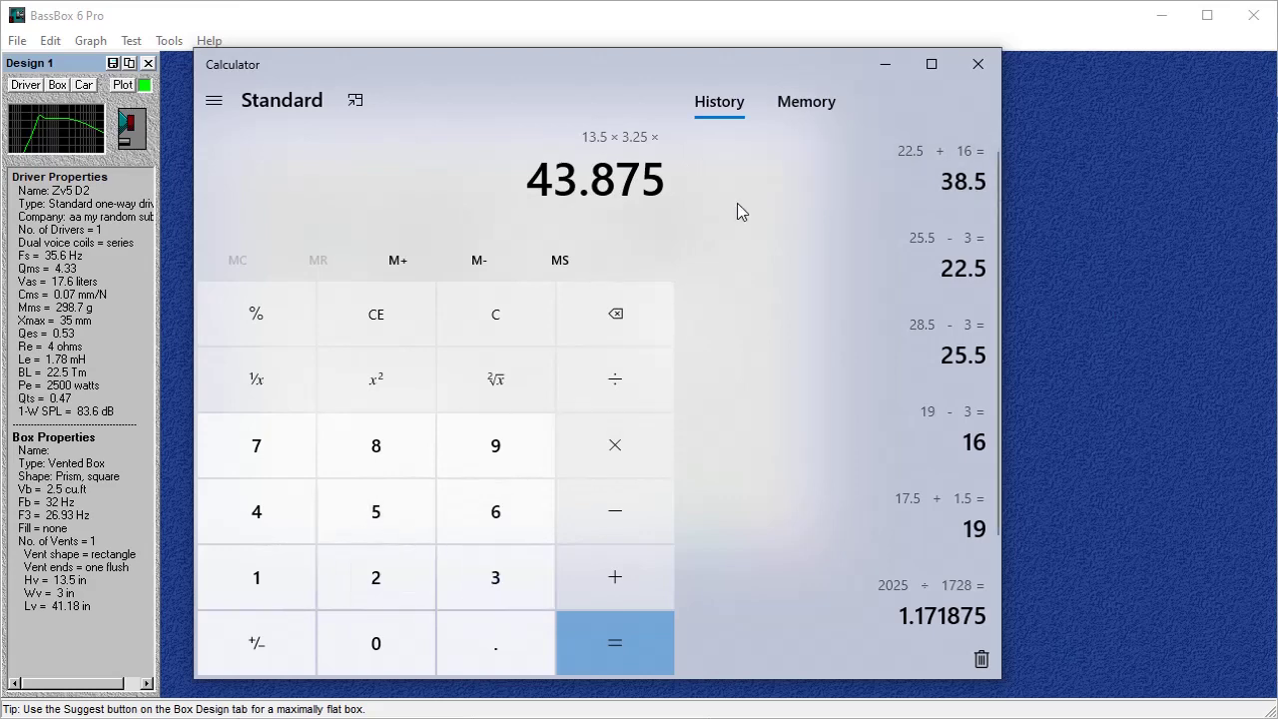
Step: Multiply by 32.5 to get the port volume in cubic inches
left_click_drag(733, 68, 817, 75)
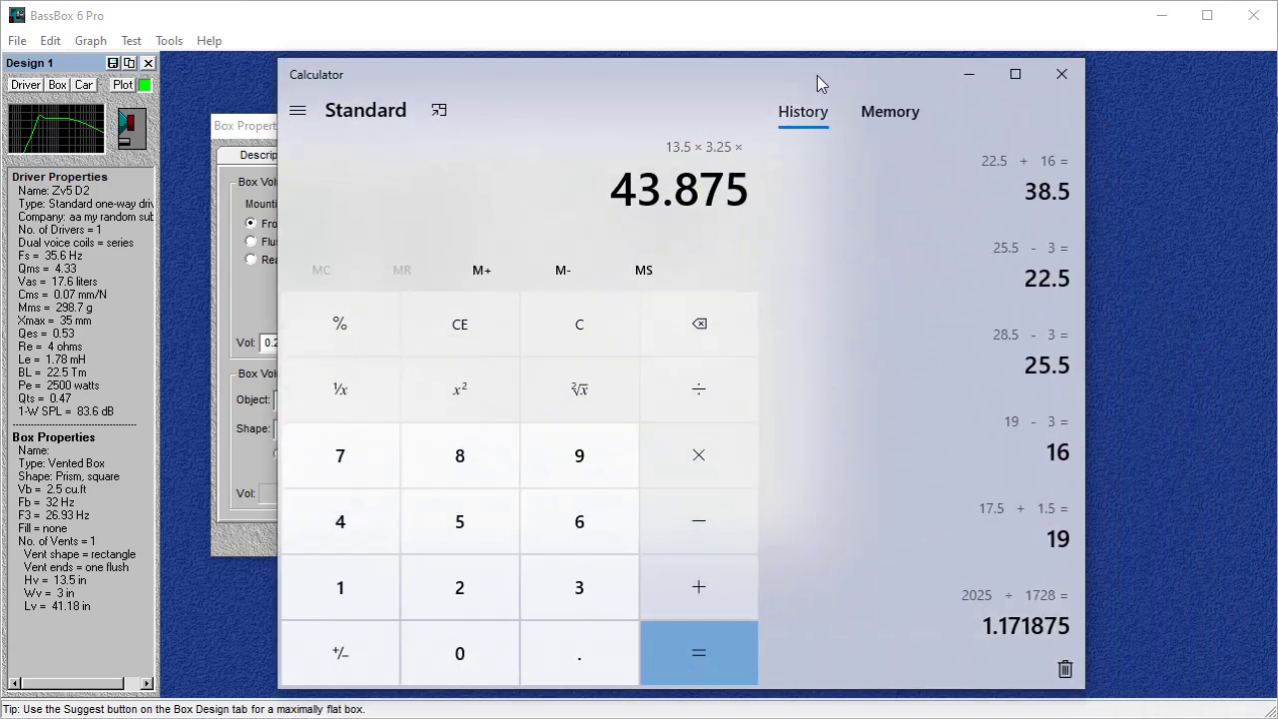
left_click(580, 600)
left_click(500, 599)
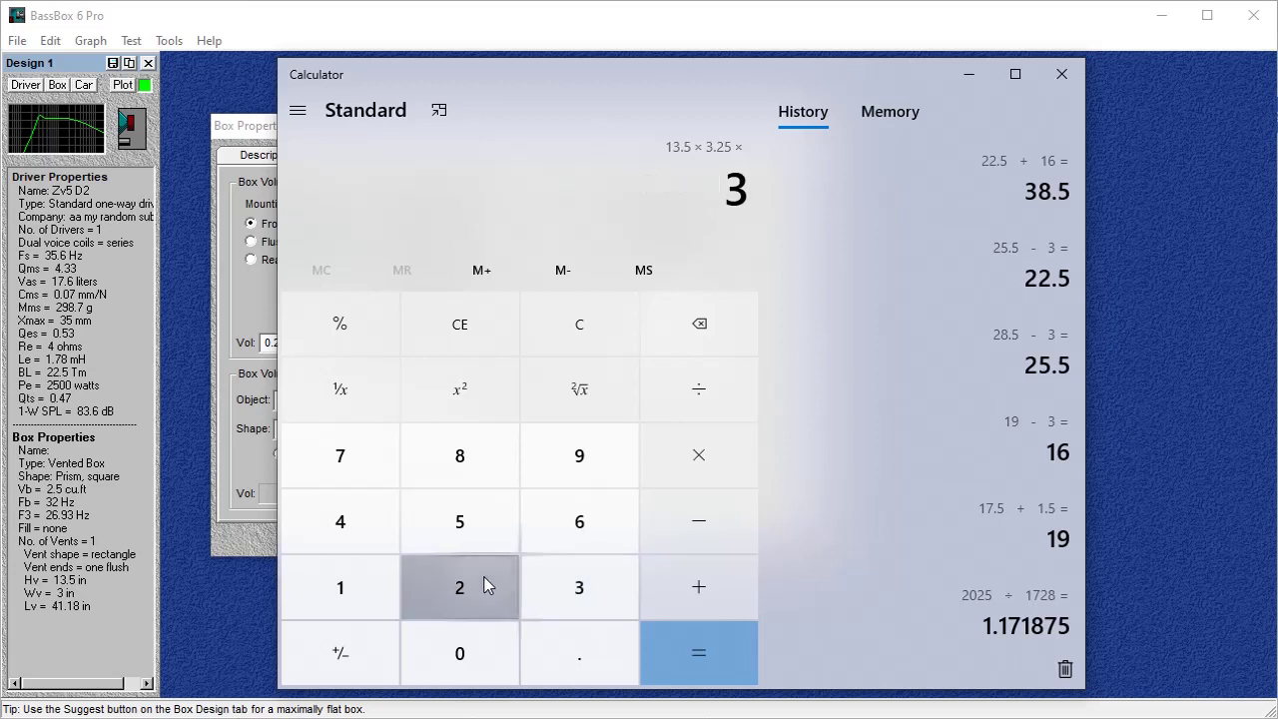
left_click(579, 653)
left_click(494, 519)
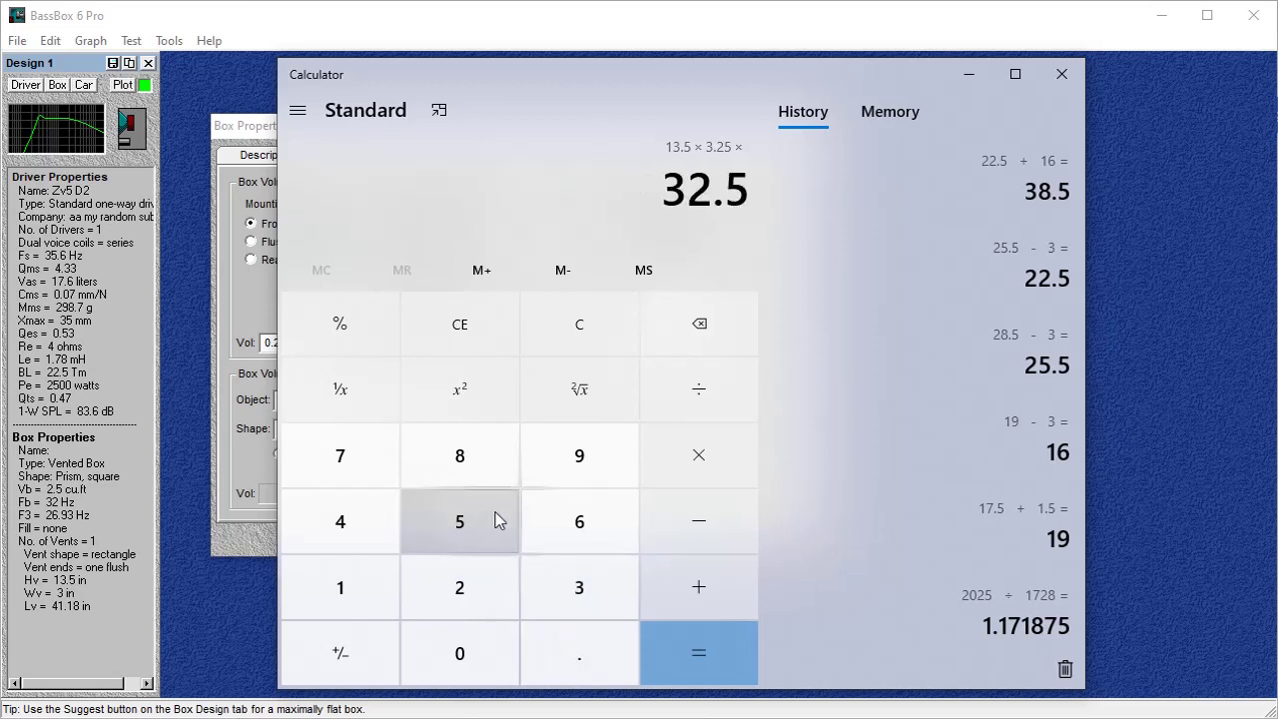
left_click(687, 664)
Step: Divide by 1728 to get 0.8251953125 cubic feet, then minimize the Calculator
left_click(679, 391)
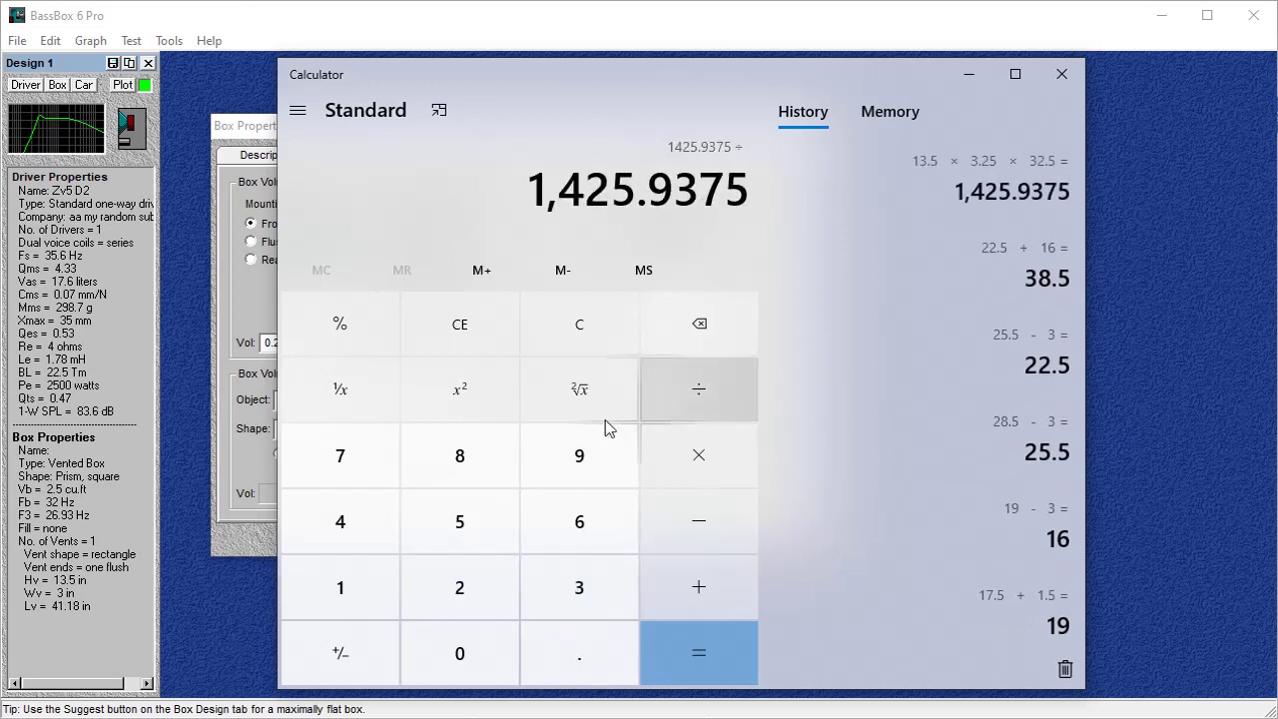
left_click(339, 599)
left_click(379, 465)
left_click(437, 578)
left_click(465, 473)
left_click(702, 659)
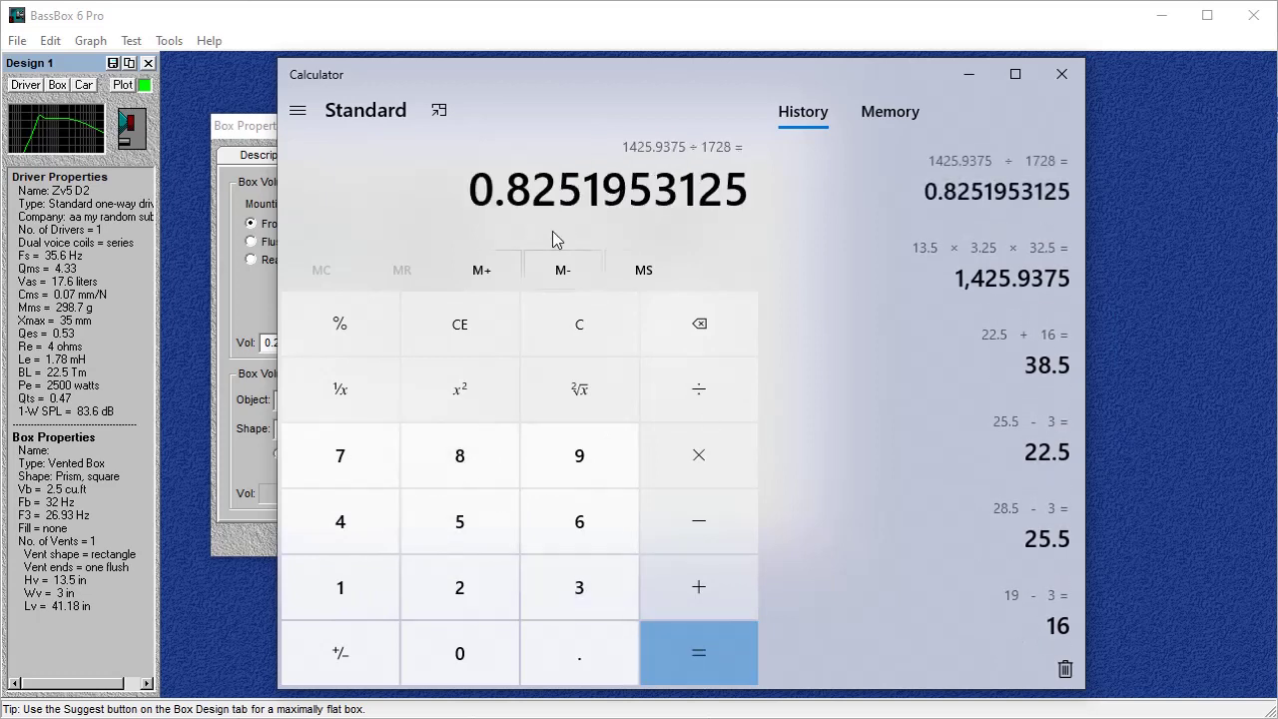
left_click(969, 75)
Step: Set the port displacement volume to 0.825 and port length A to 32.5 in
double_click(667, 342)
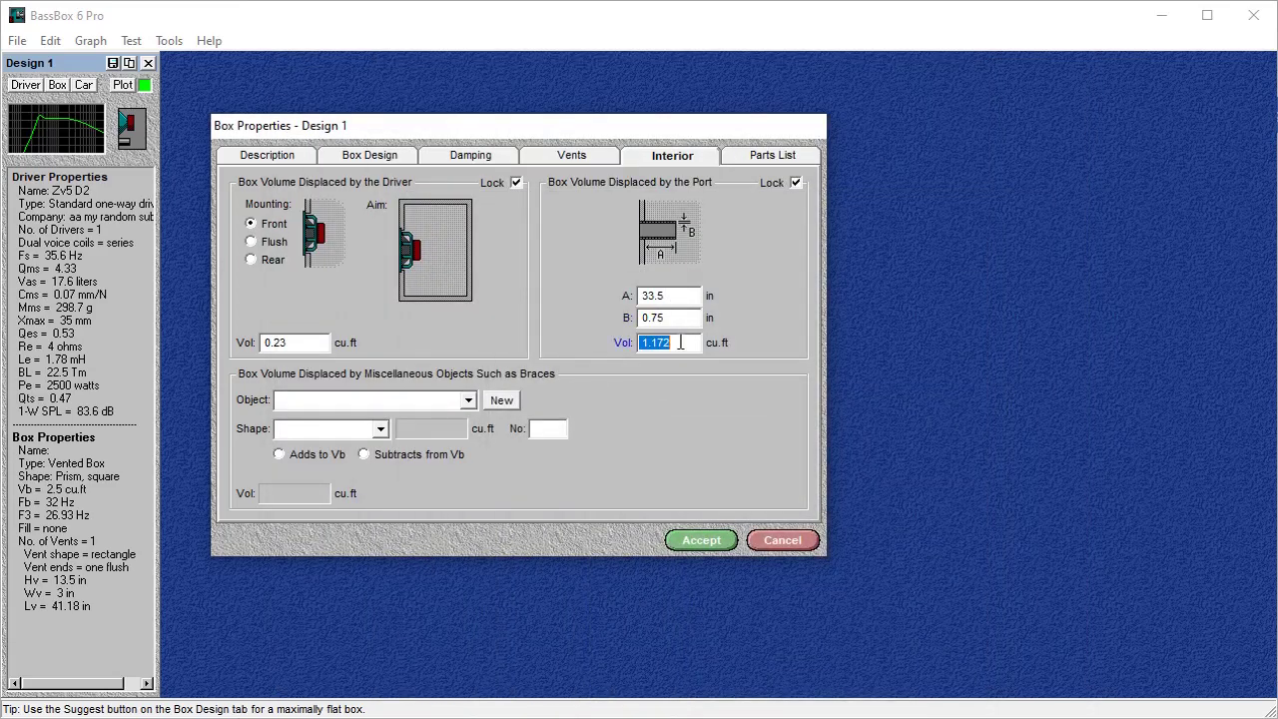
key("BackSpace")
left_click(654, 296)
left_click(652, 296)
key("BackSpace")
type("2")
Step: Review the Vents, Interior and Parts List pages, ending on Box Design
left_click(409, 159)
left_click(550, 160)
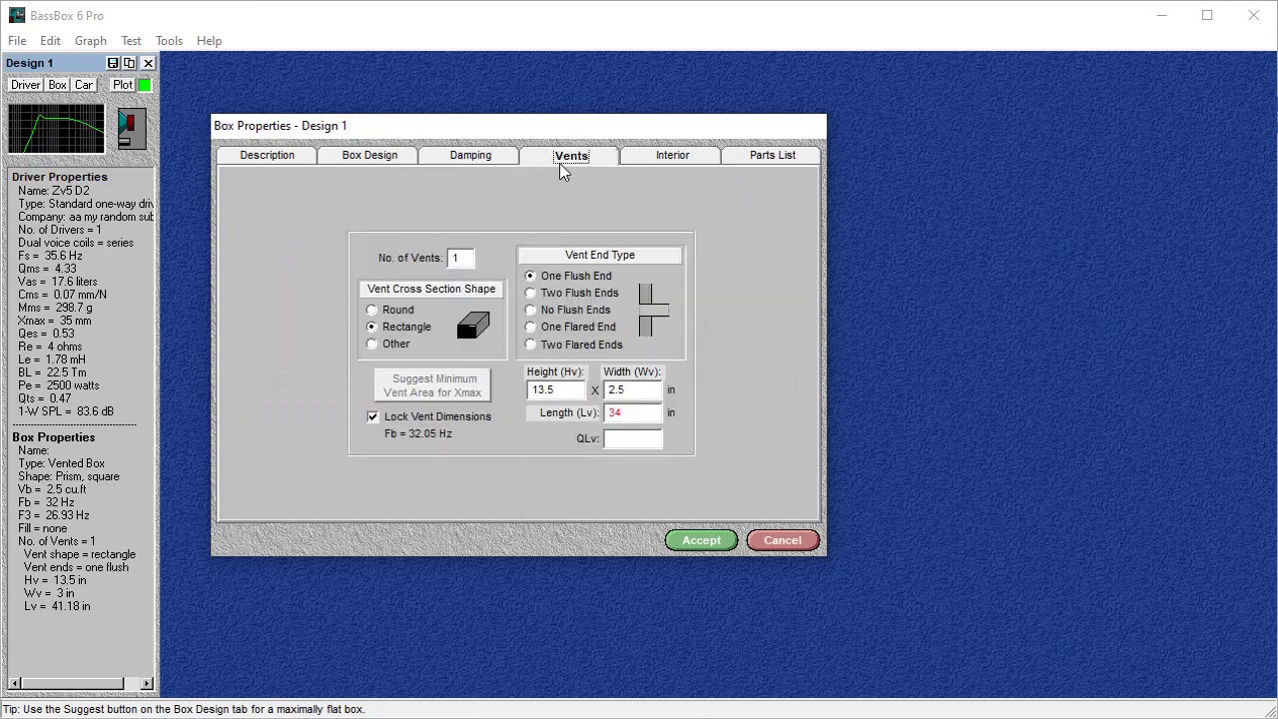
left_click(661, 158)
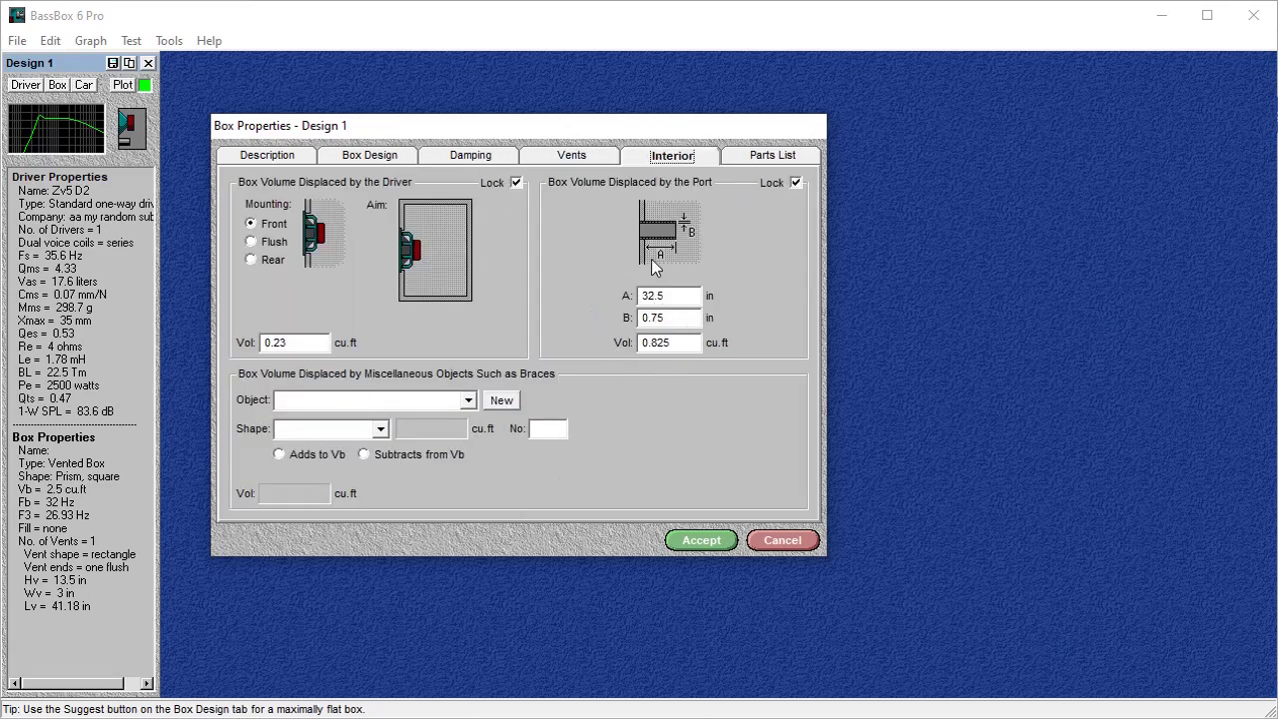
left_click(751, 158)
left_click(710, 161)
left_click(751, 158)
scroll(804, 211, "down", 2)
scroll(803, 218, "up", 1)
left_click(389, 157)
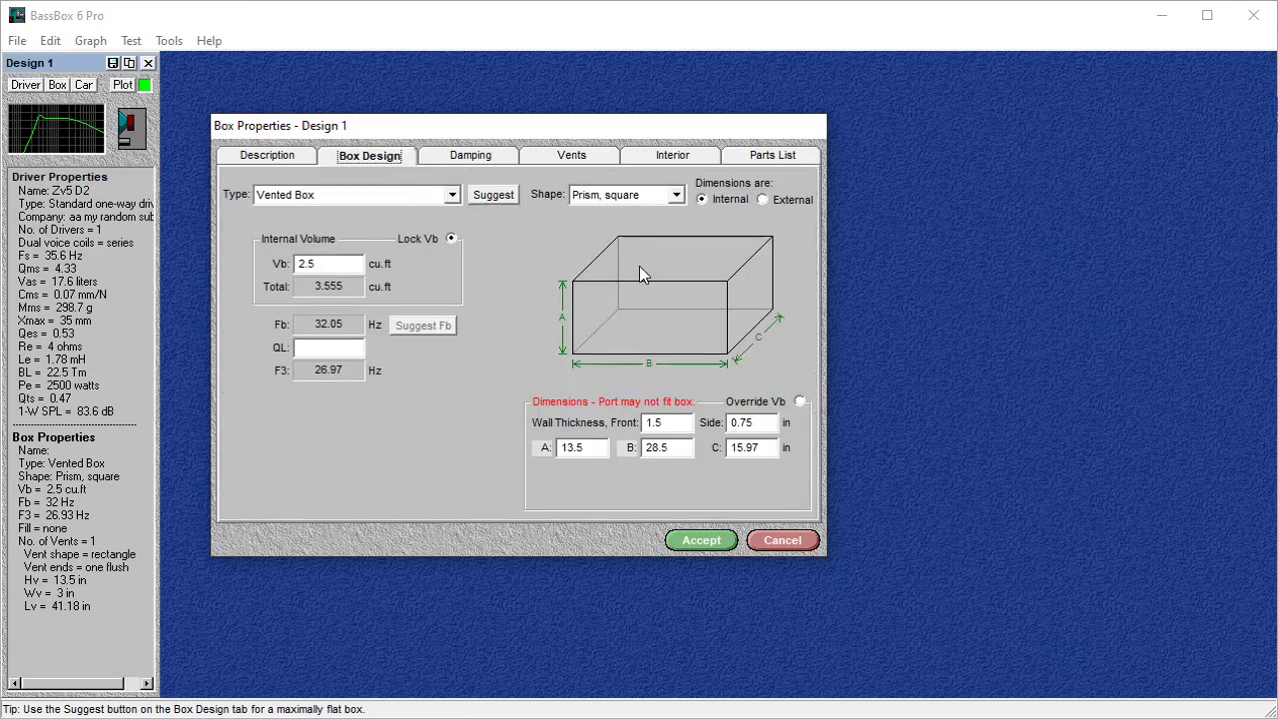
Step: Override Vb and change box depth C from 15.97 to 16 in
left_click(800, 401)
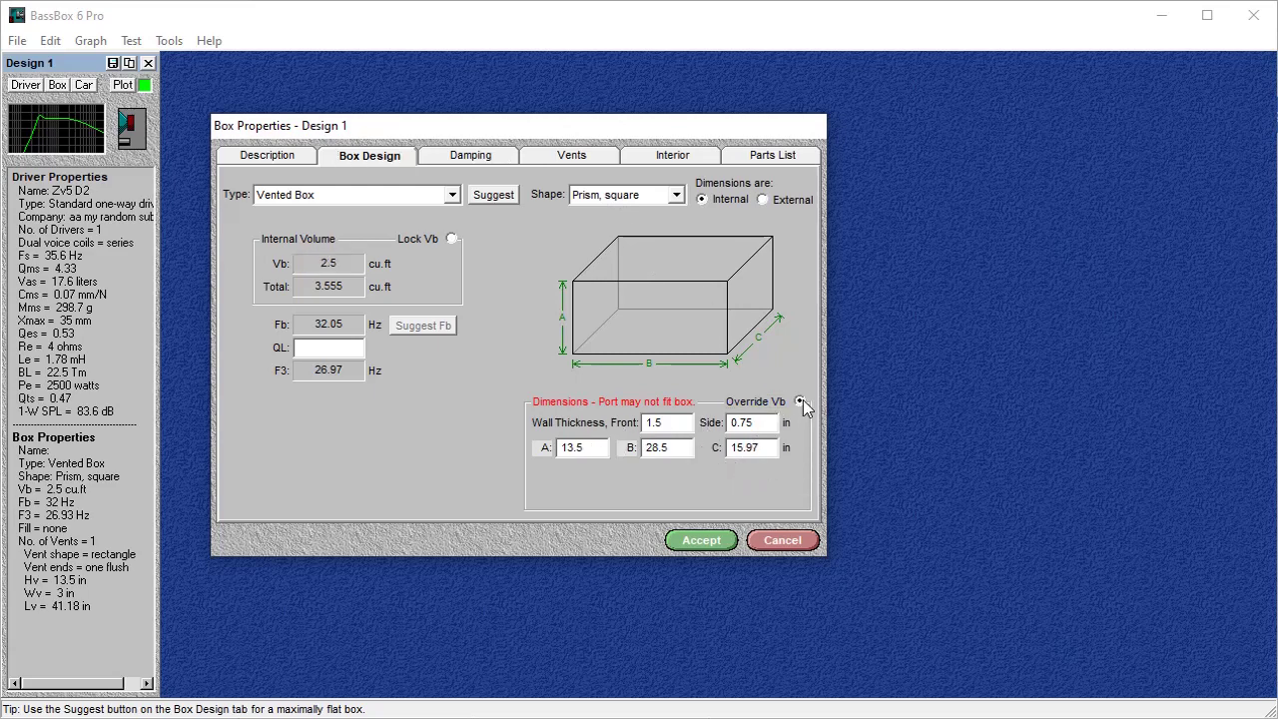
double_click(763, 447)
left_click(767, 447)
key("BackSpace")
key("BackSpace")
key("BackSpace")
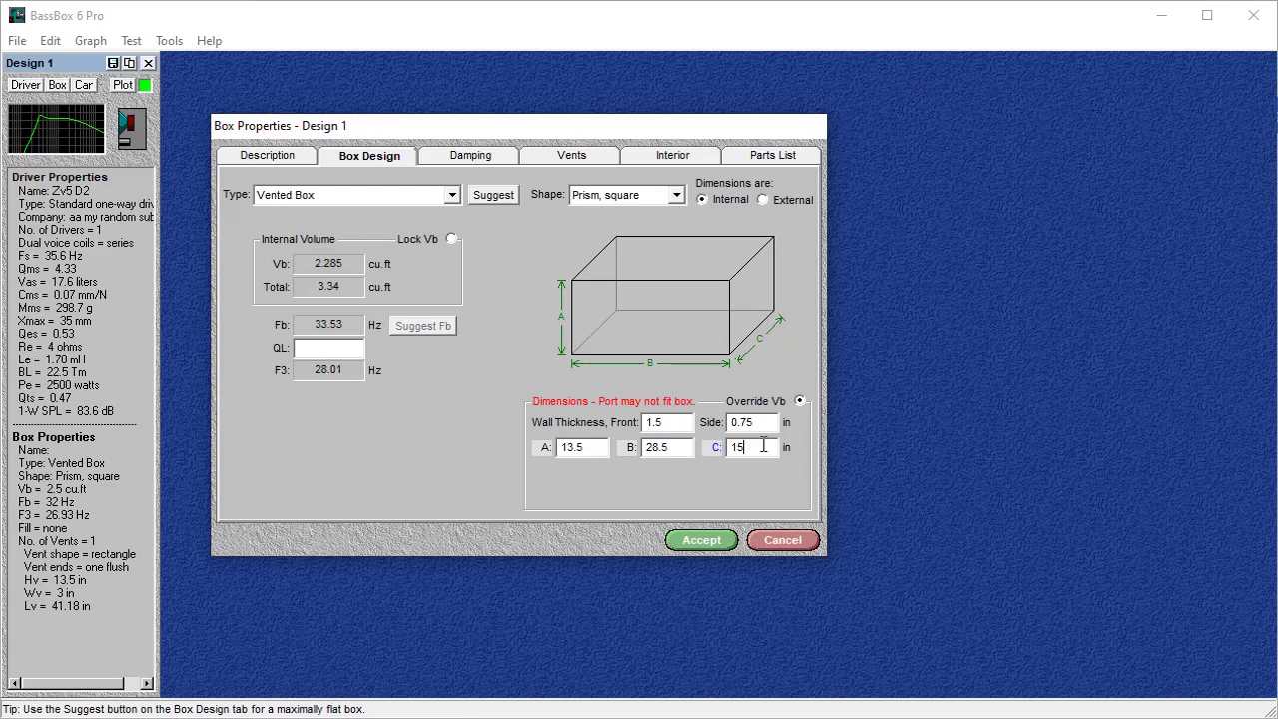
type("6")
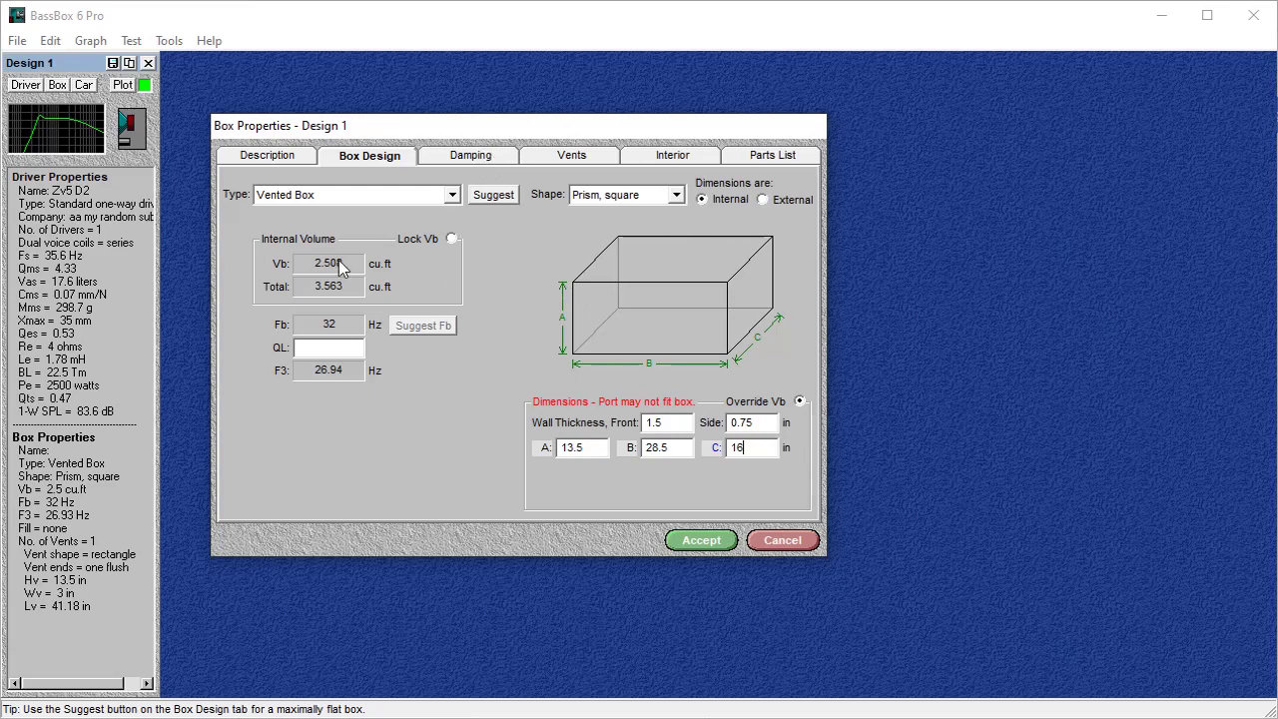
Step: On the Interior page, add a new miscellaneous displaced object named 2' brace vertical
left_click(578, 162)
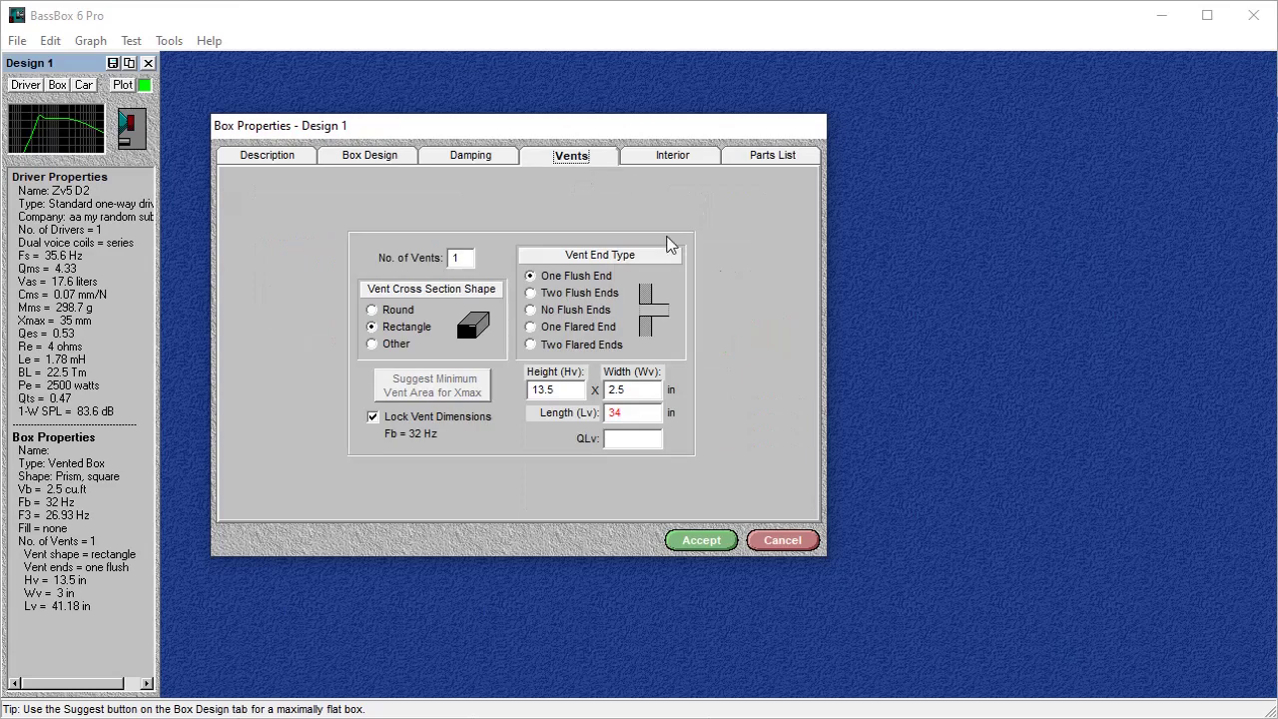
left_click(692, 160)
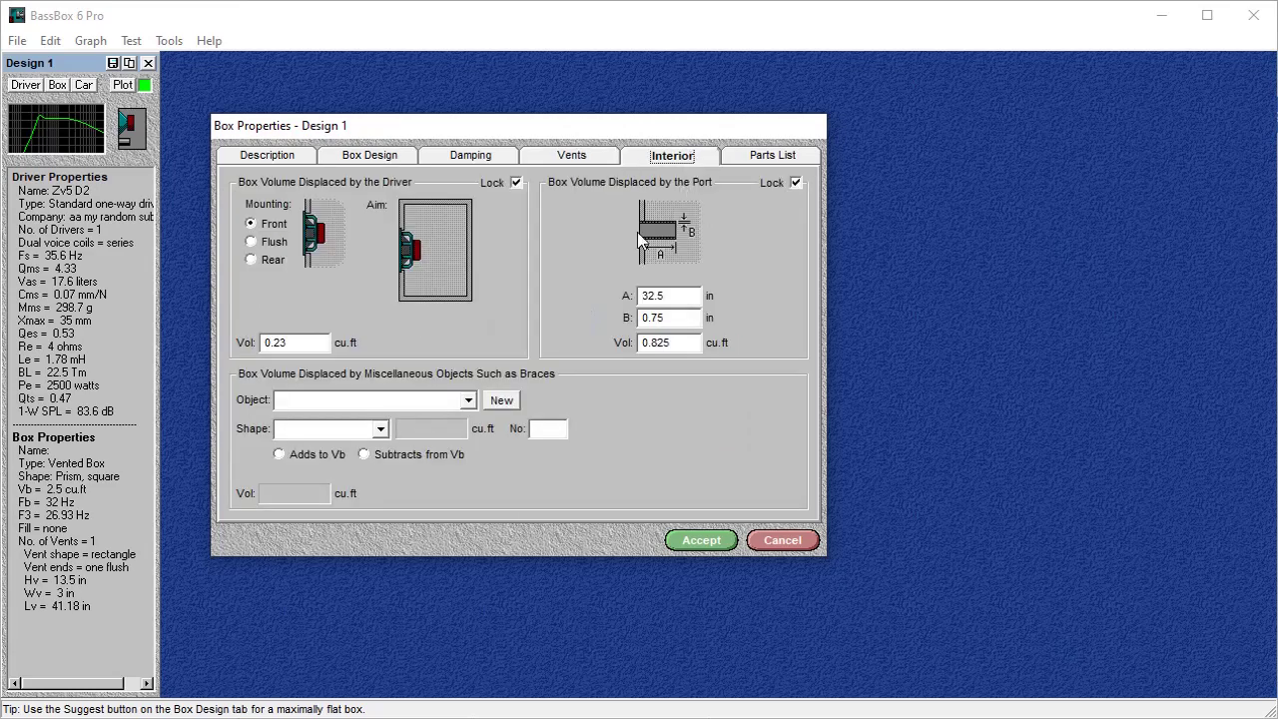
left_click(469, 400)
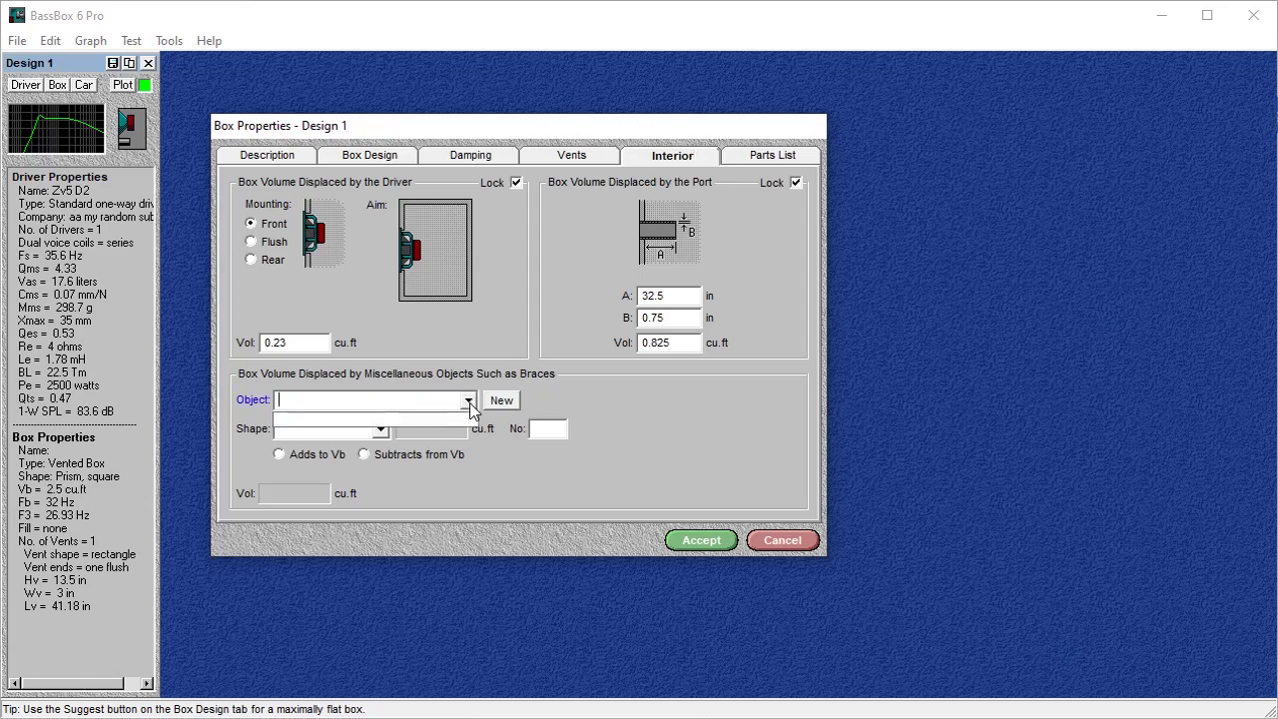
left_click(444, 417)
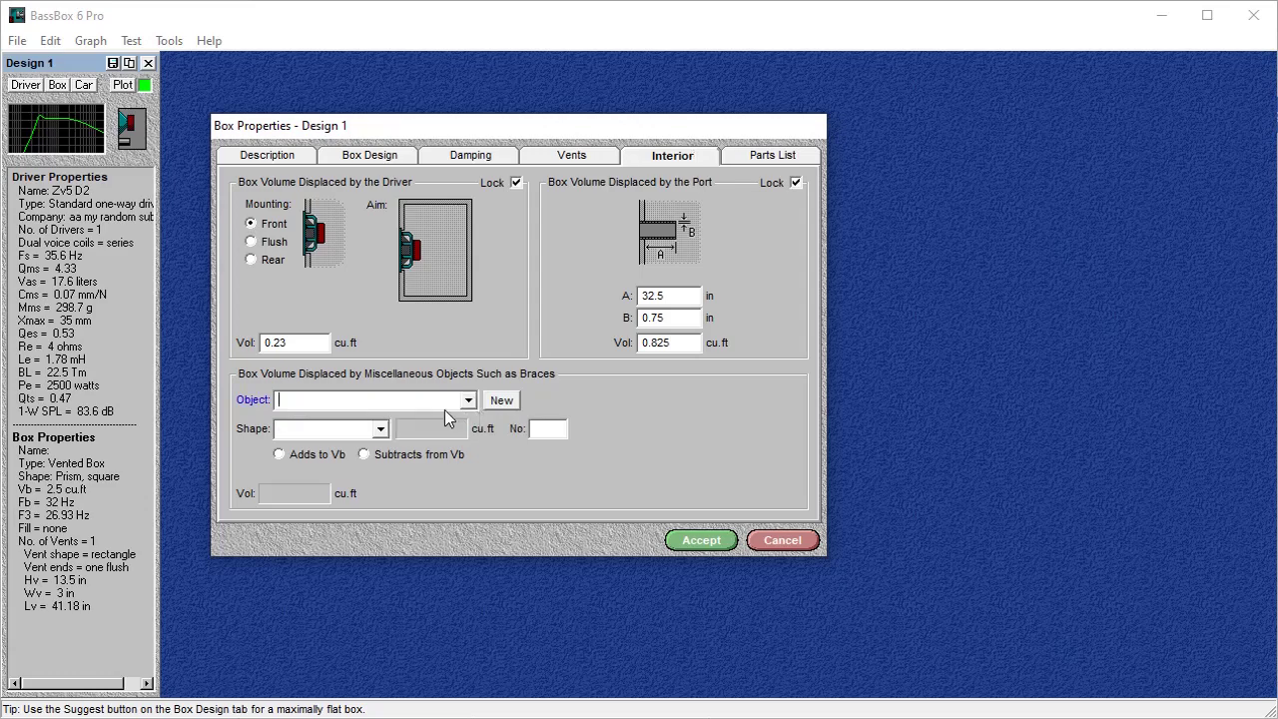
left_click(502, 400)
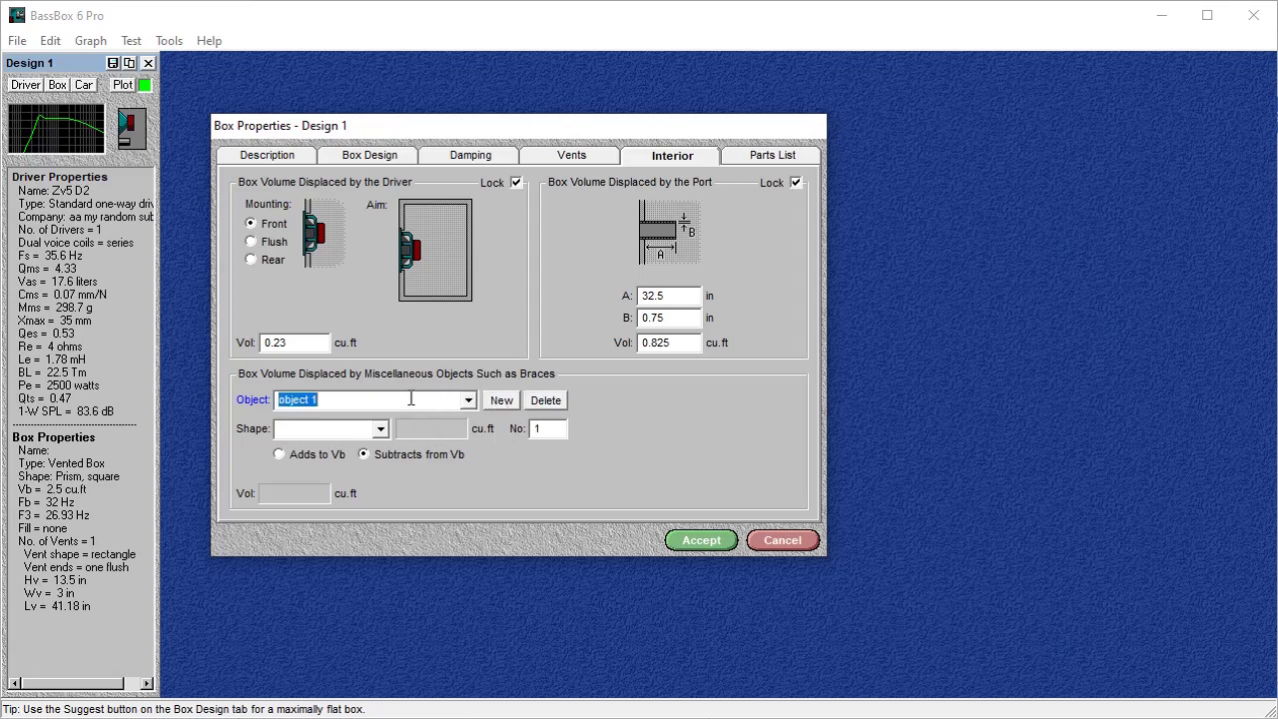
type("2' brace vertical")
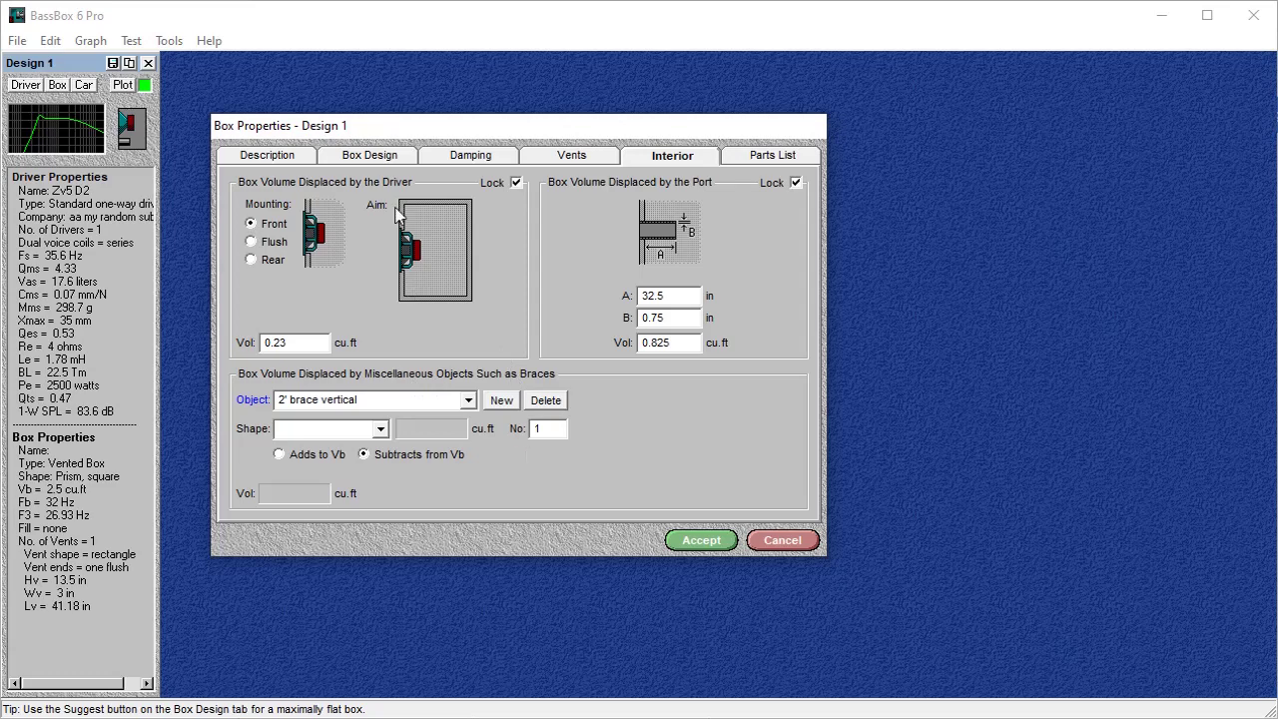
left_click(392, 158)
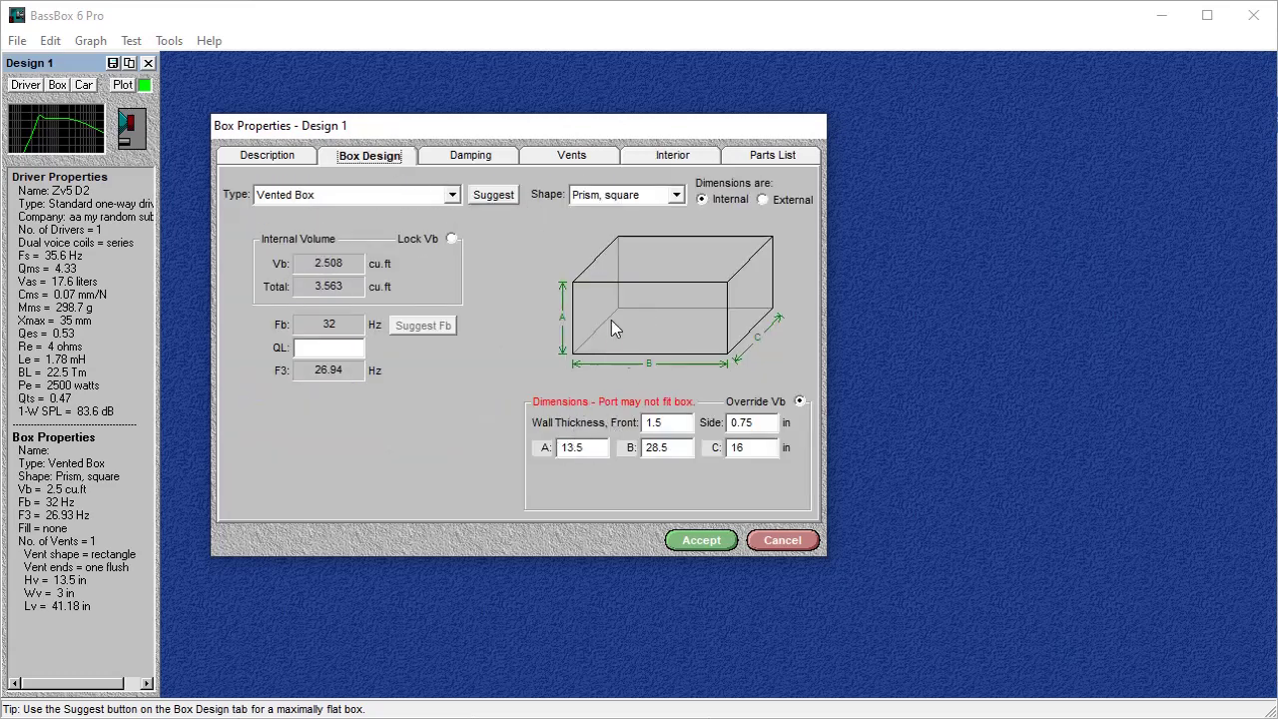
Step: Make the 2' brace vertical a cylinder with A 13.5 in, B 2 in, quantity 2
left_click(649, 161)
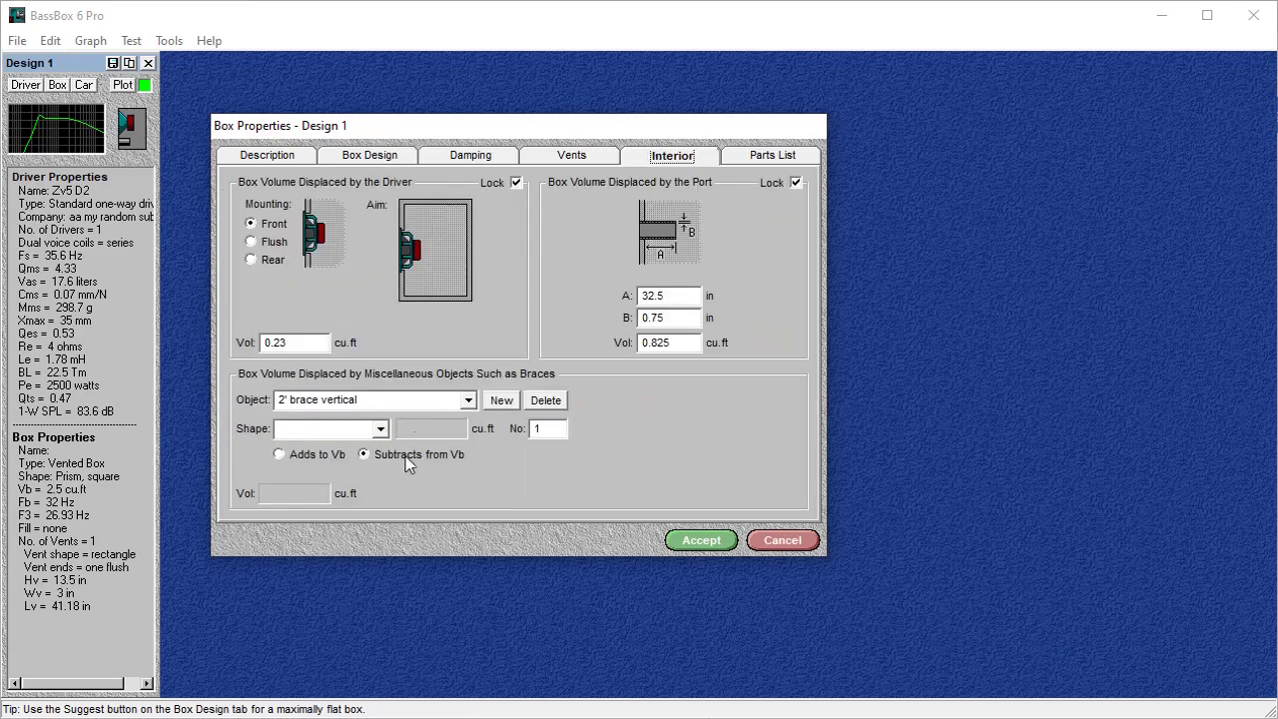
left_click(379, 428)
left_click(349, 477)
left_click(600, 400)
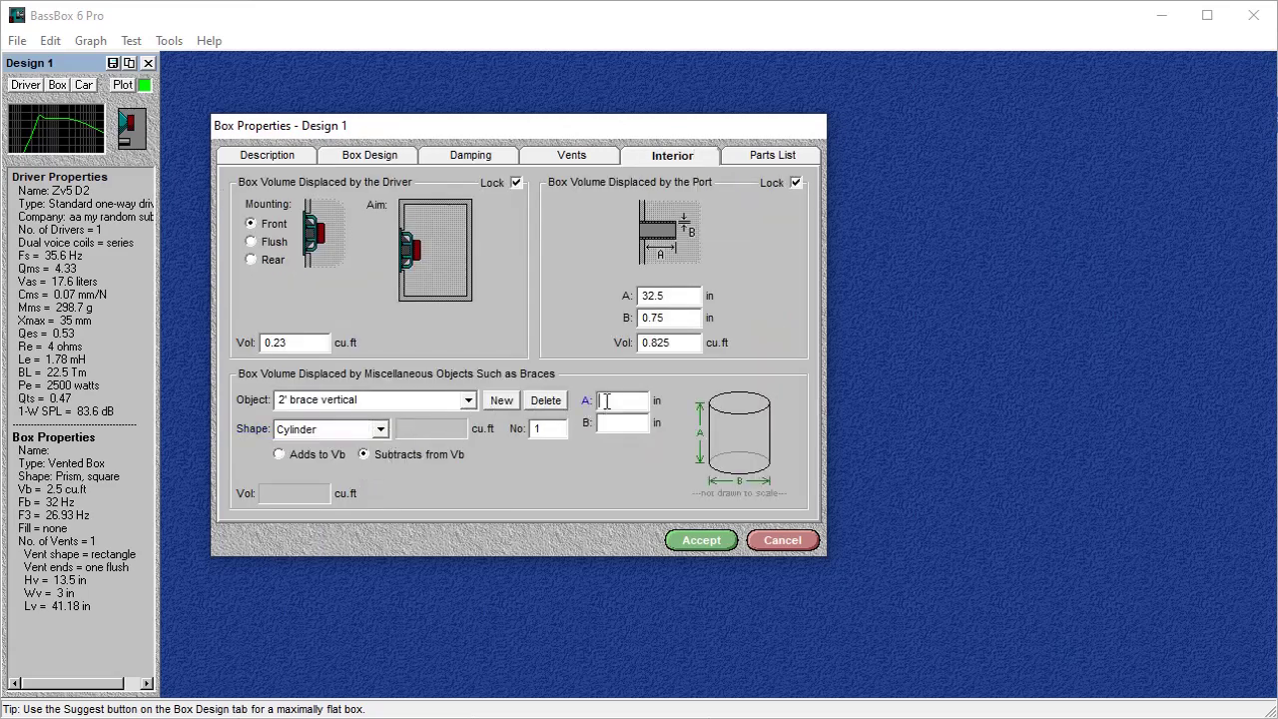
type("13.5")
right_click(605, 411)
left_click(605, 454)
left_click(623, 426)
type("2")
double_click(548, 428)
type("2")
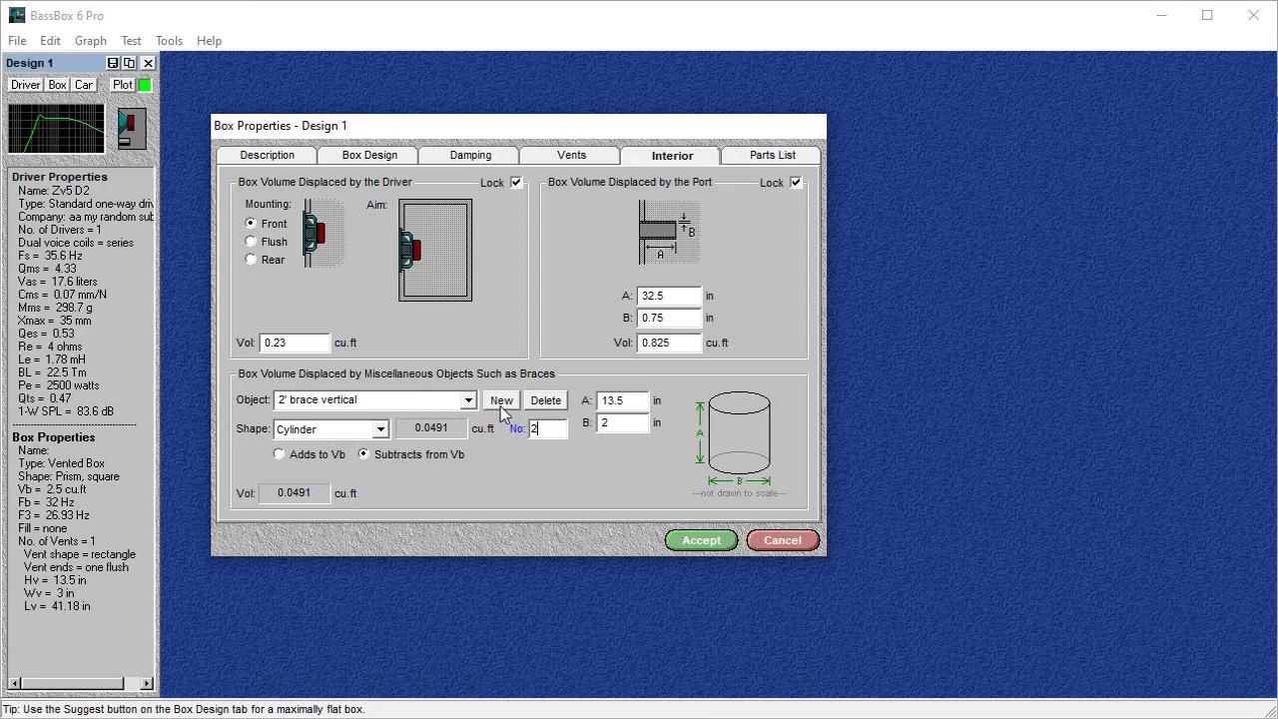
Step: Add a new displaced object named corner brace with a square prism shape
left_click(498, 399)
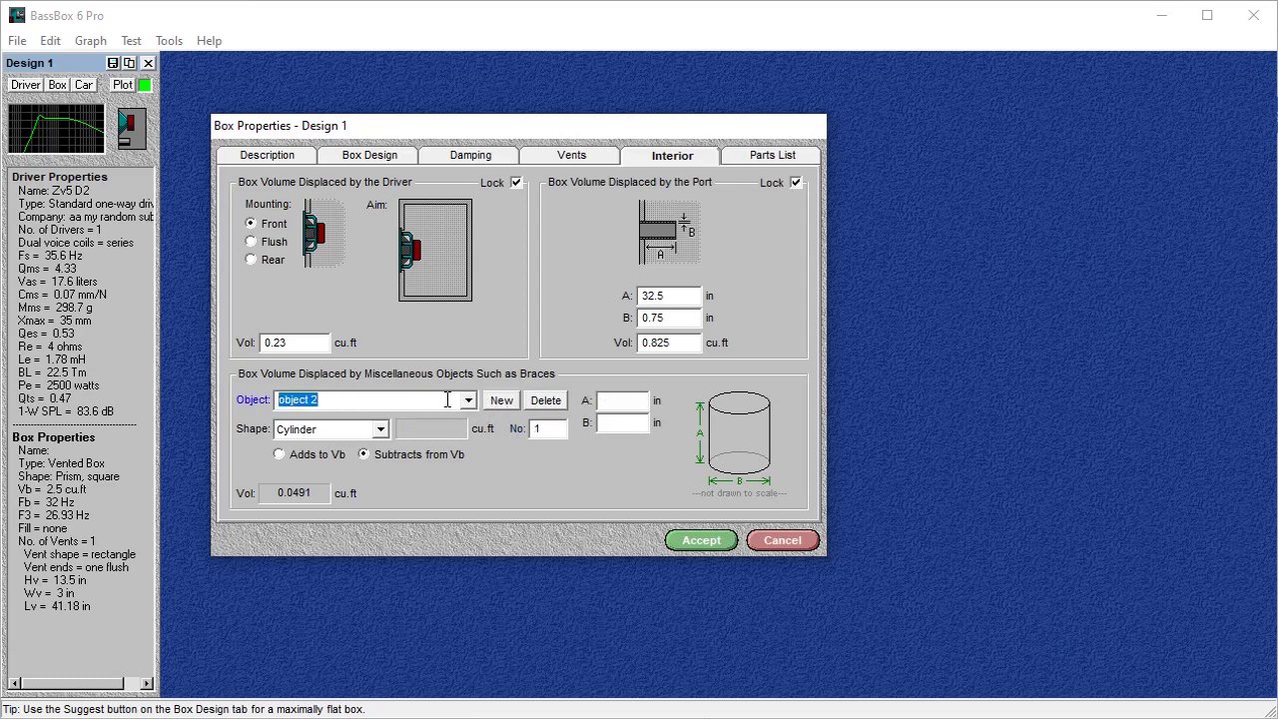
type("corner br")
type("aa")
type("ce")
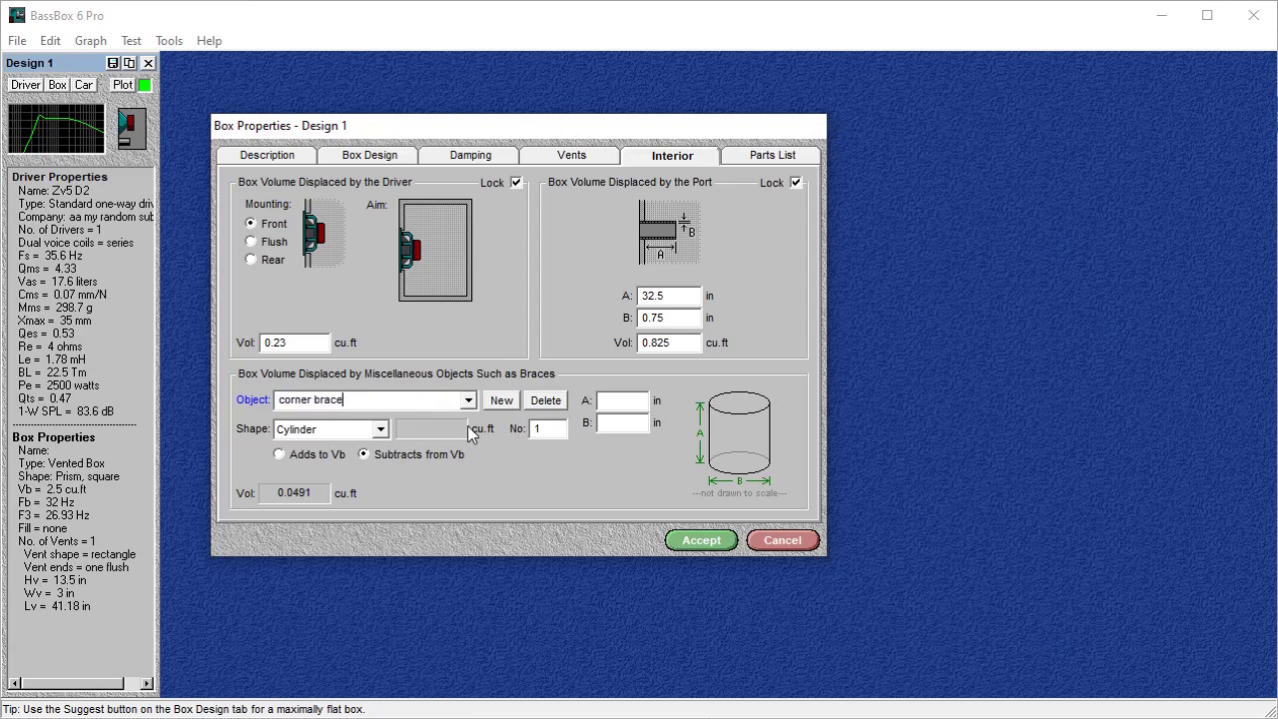
left_click(382, 431)
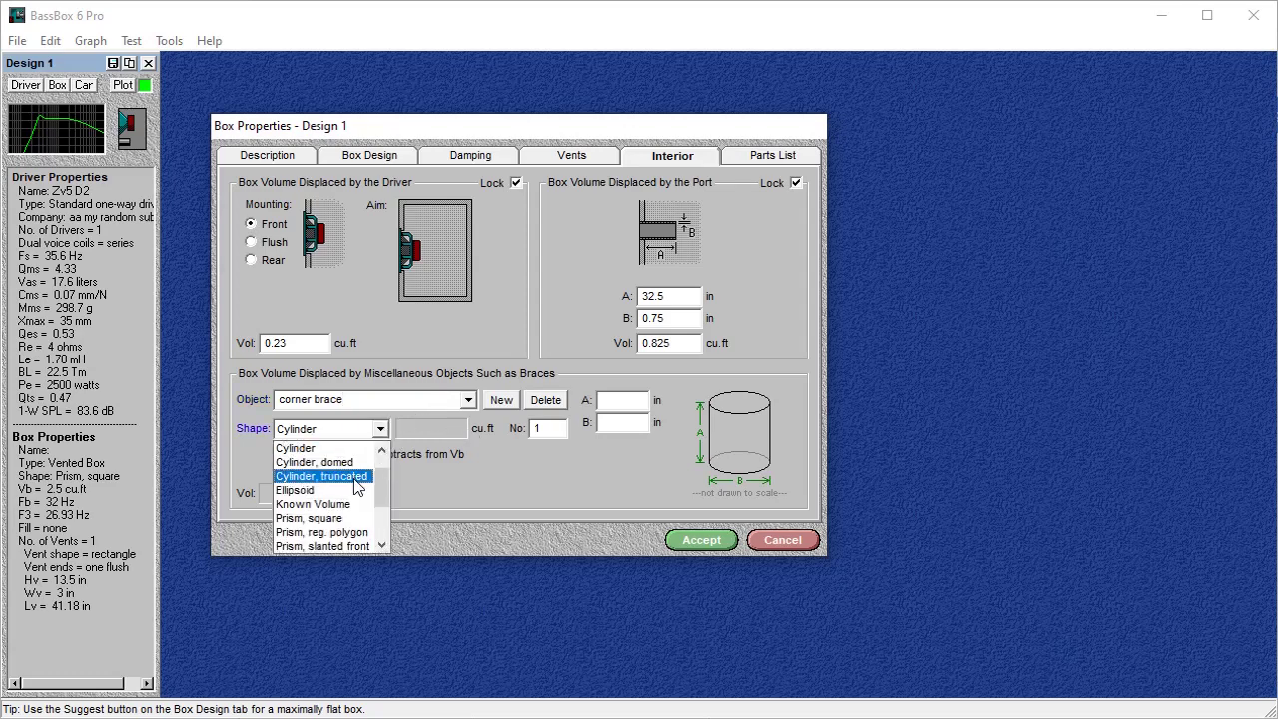
scroll(347, 483, "down", 1)
left_click(347, 478)
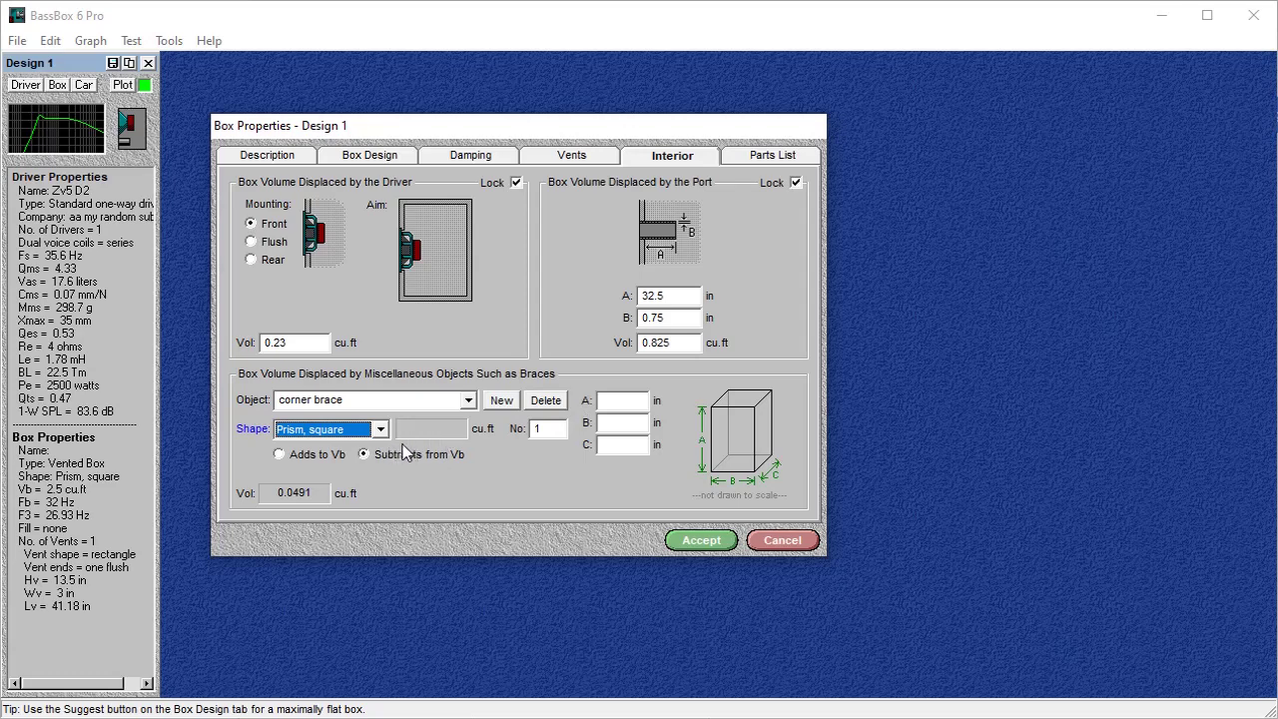
Step: Give the corner brace dimensions A 13.5, B 2, C 2 in and quantity 2
left_click(613, 401)
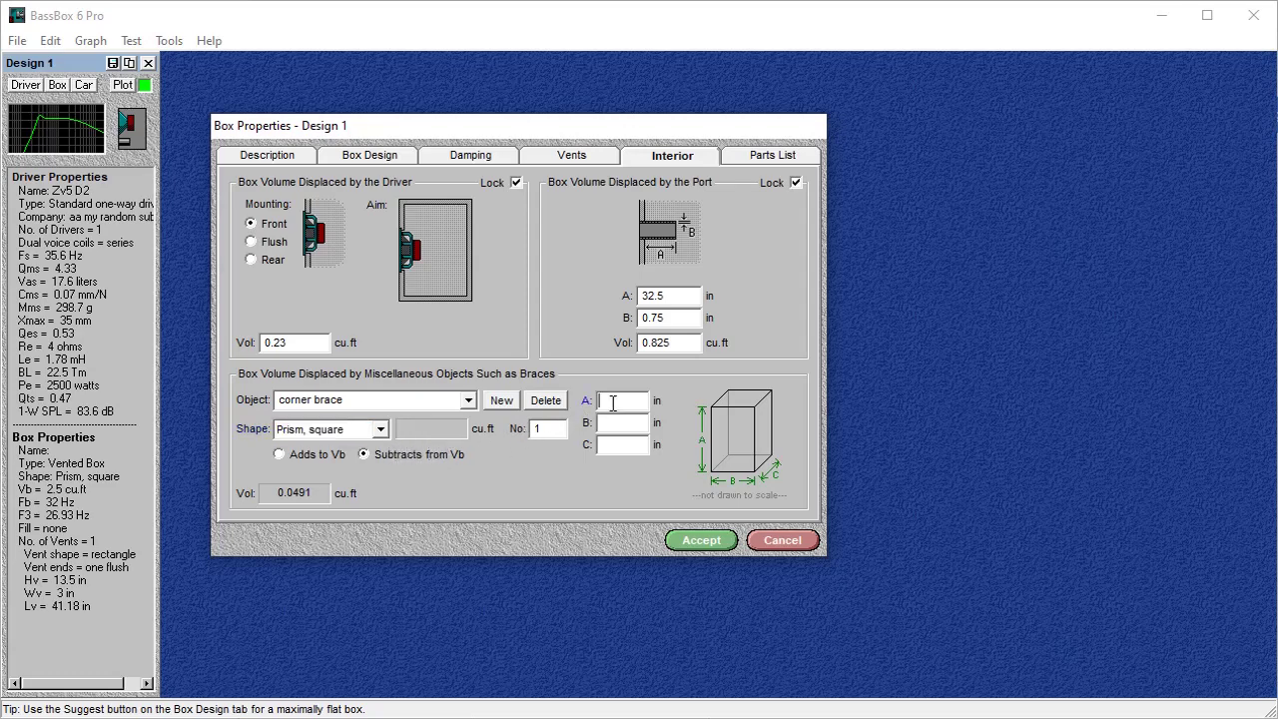
type("13.5")
left_click(643, 422)
type("2")
left_click(636, 446)
type("2")
left_click_drag(545, 428, 537, 429)
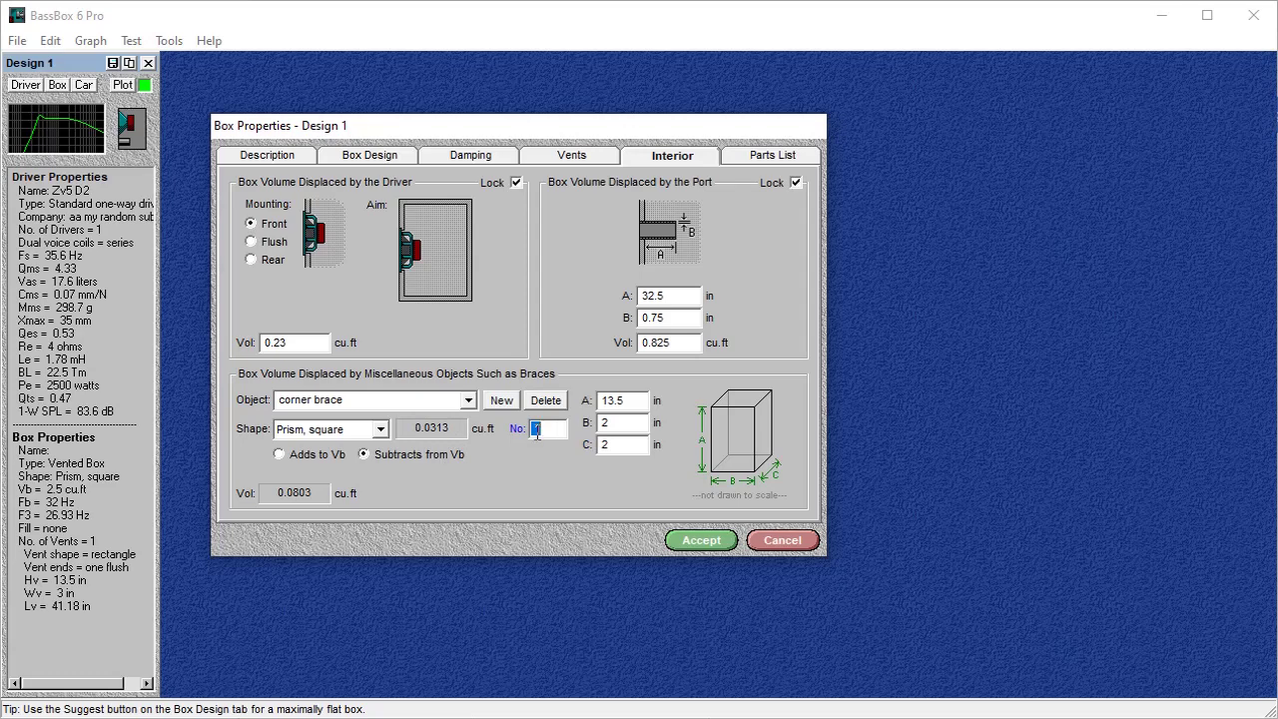
type("2")
Step: Review the object list, Parts List, Vents page and the port and driver displaced volumes
left_click(468, 400)
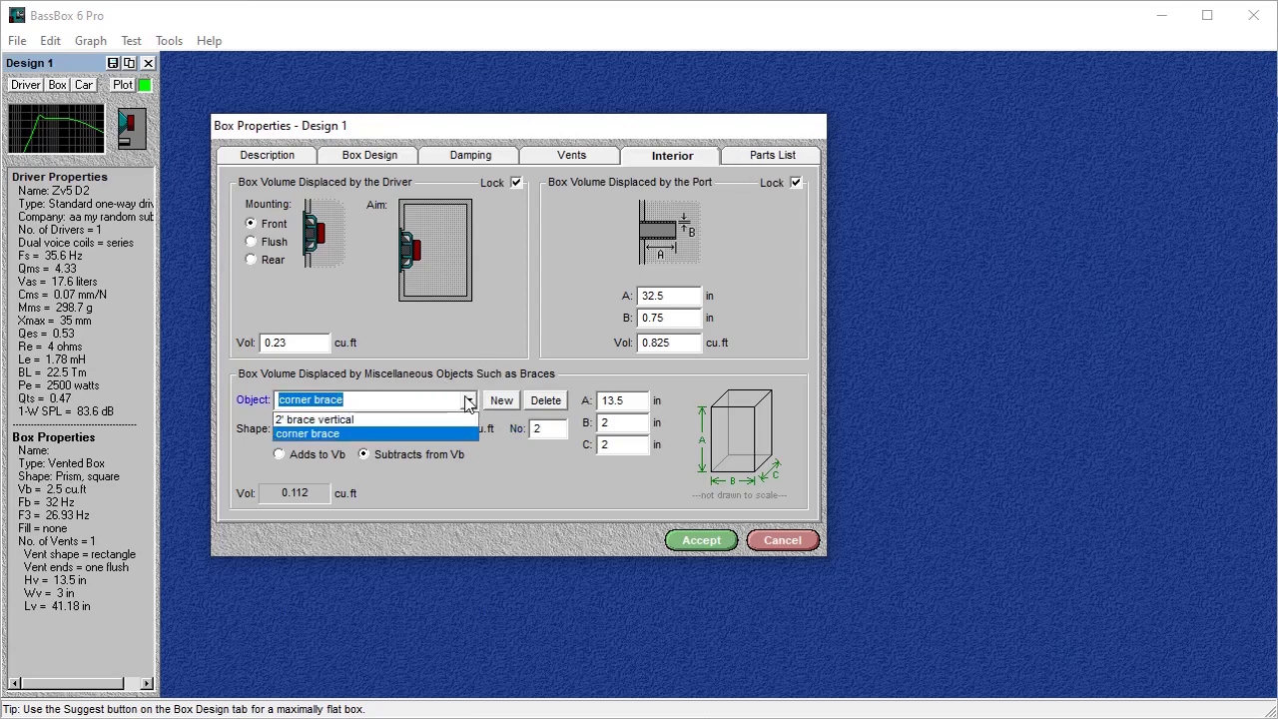
left_click(470, 401)
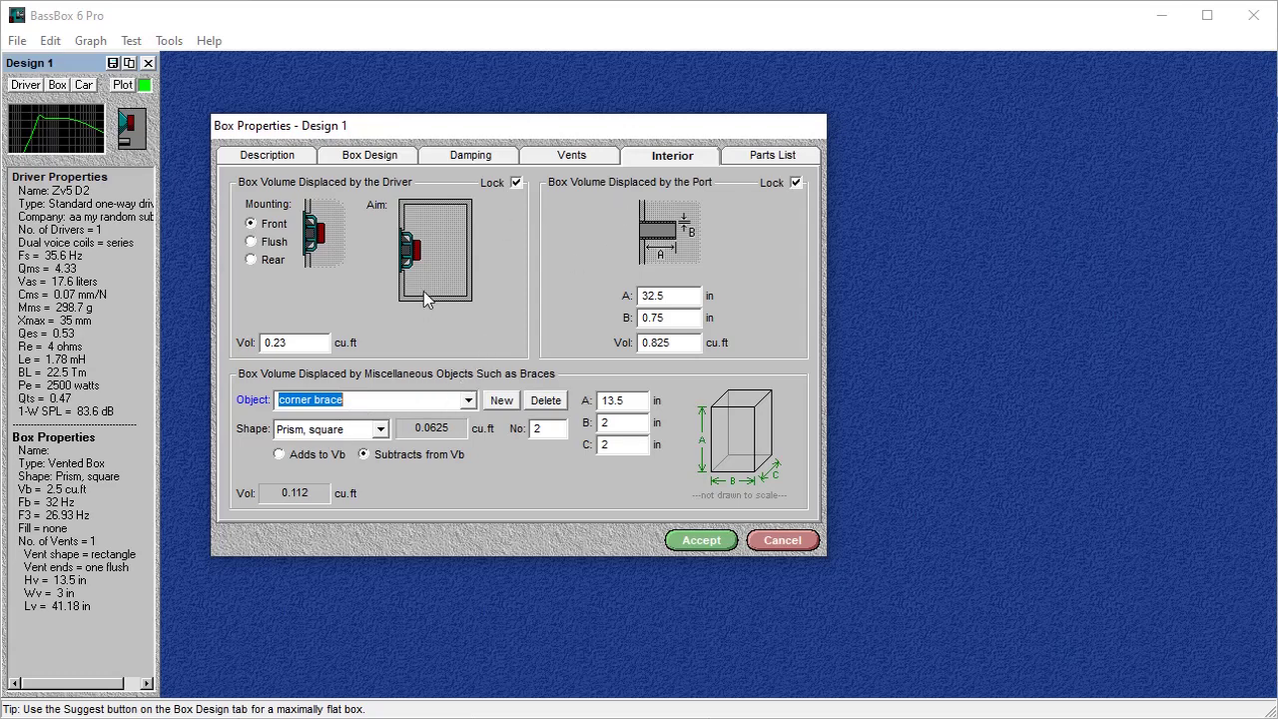
left_click(734, 158)
left_click(696, 161)
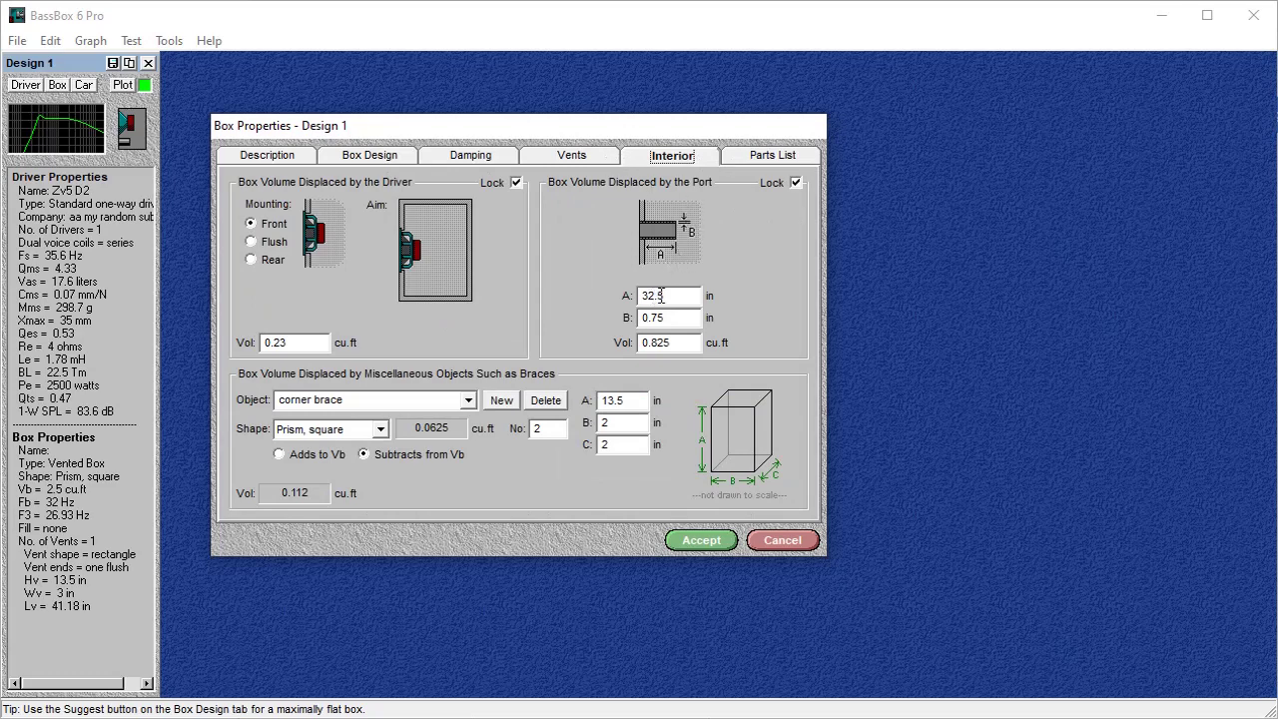
left_click(536, 155)
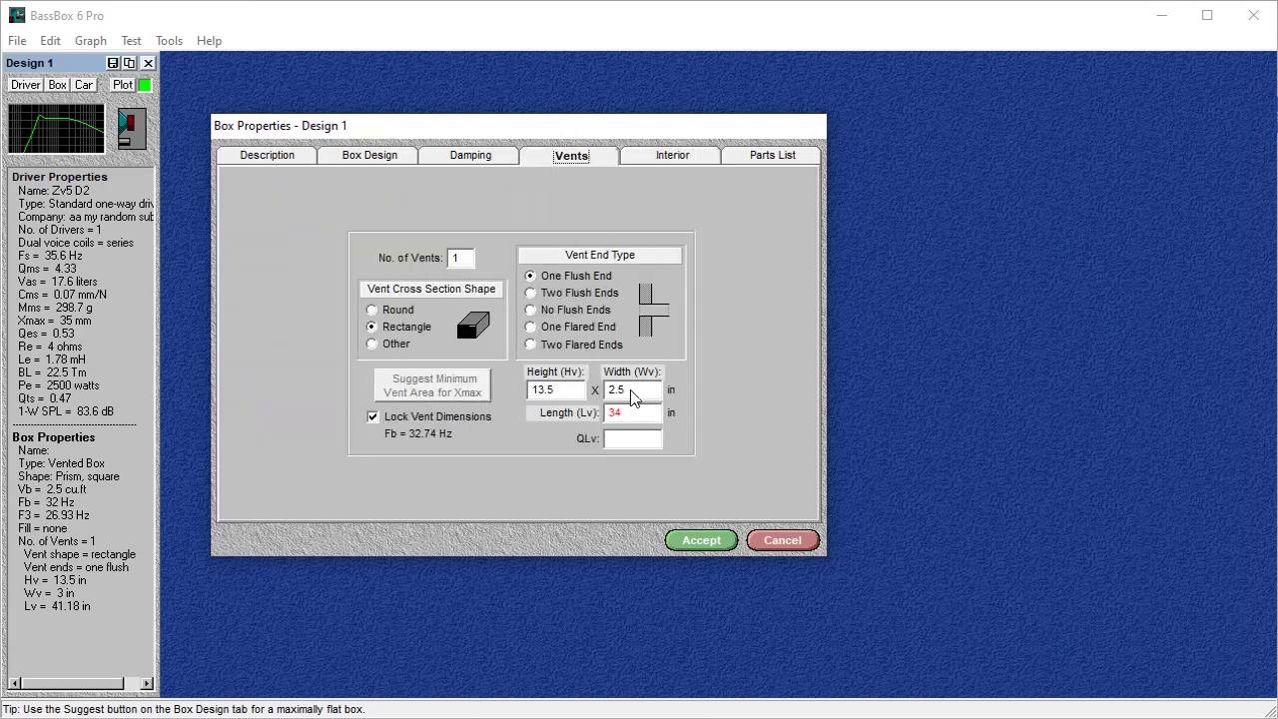
left_click(659, 159)
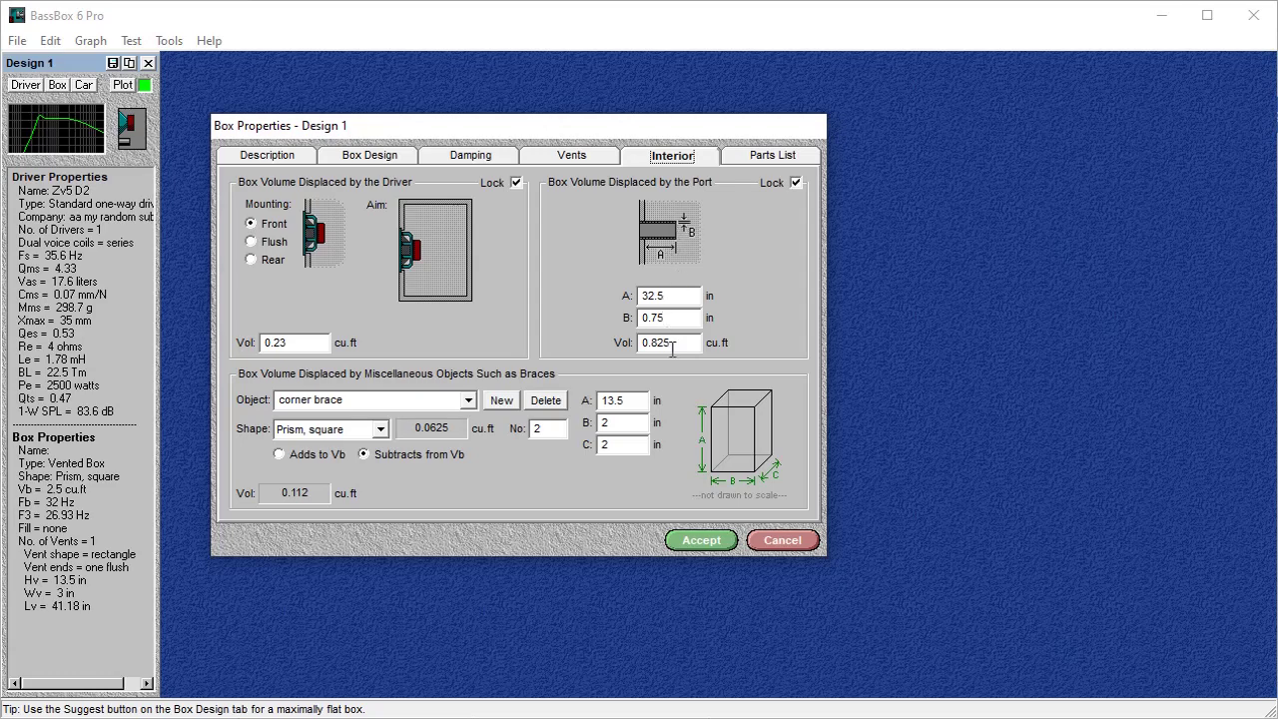
left_click_drag(640, 344, 683, 346)
double_click(297, 344)
left_click(298, 343)
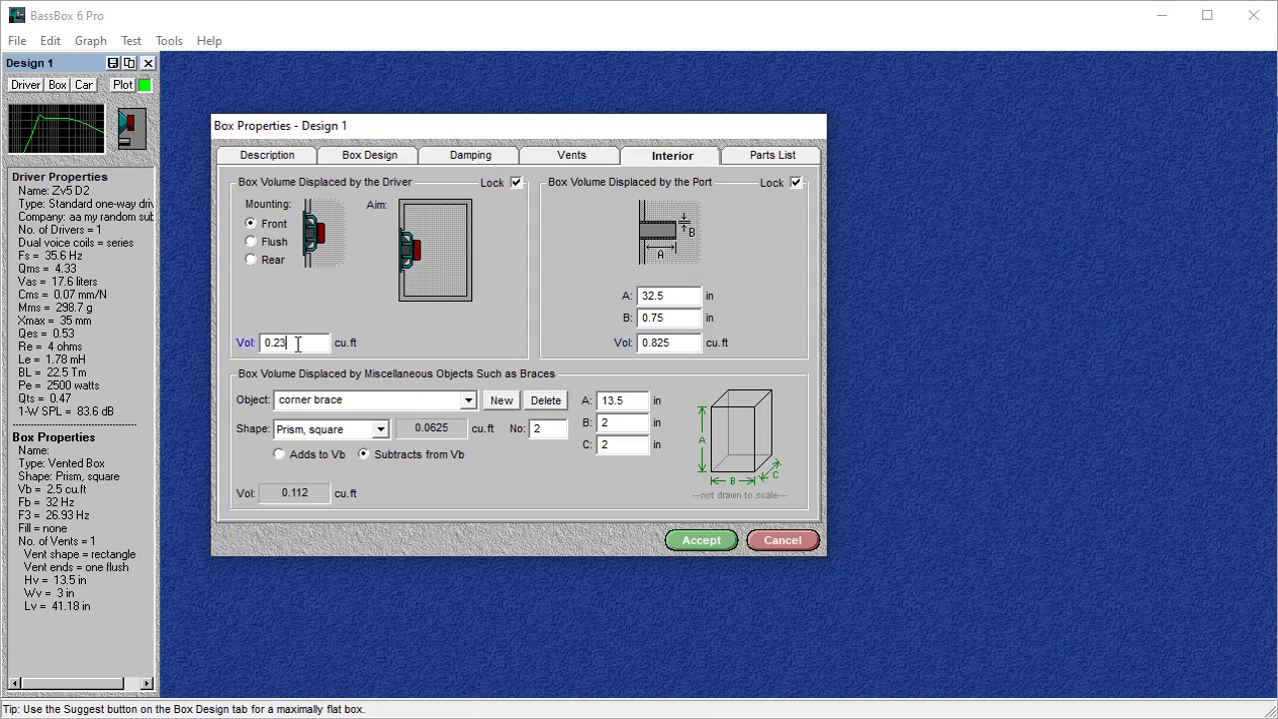
Step: Try the Rear and Flush driver mounting options, then restore Front mounting
left_click(251, 245)
left_click(251, 259)
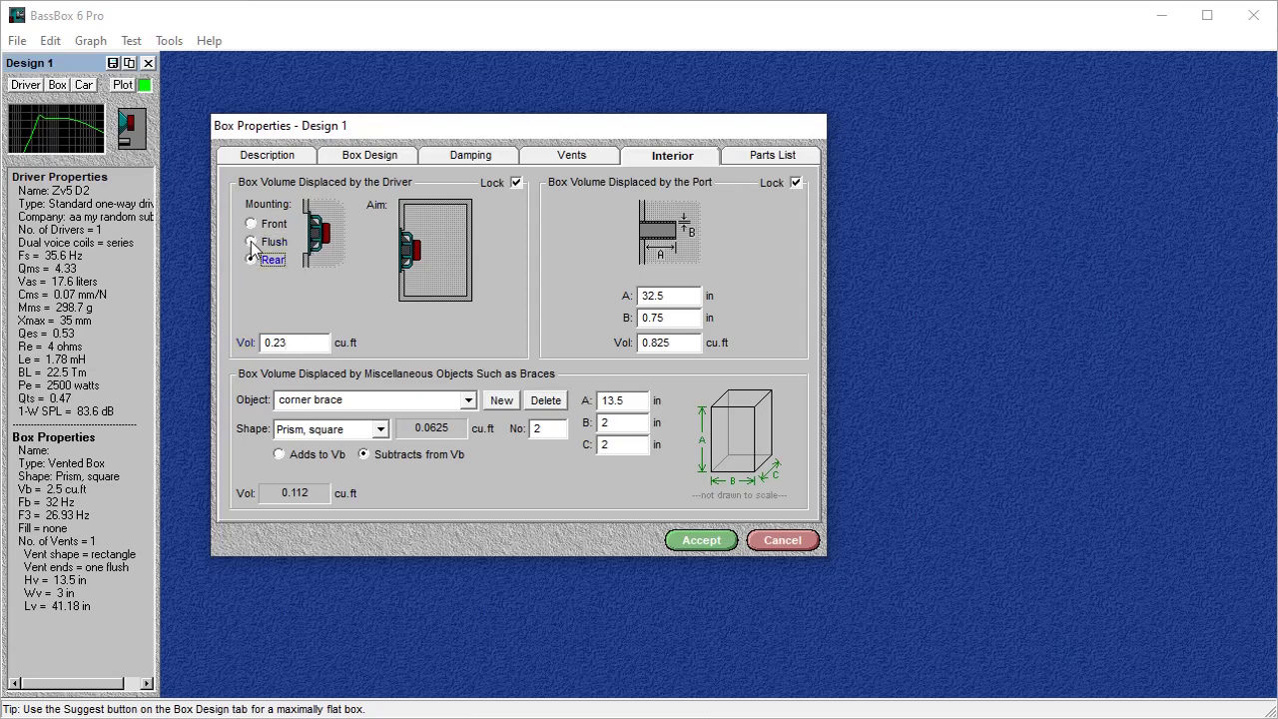
left_click(252, 242)
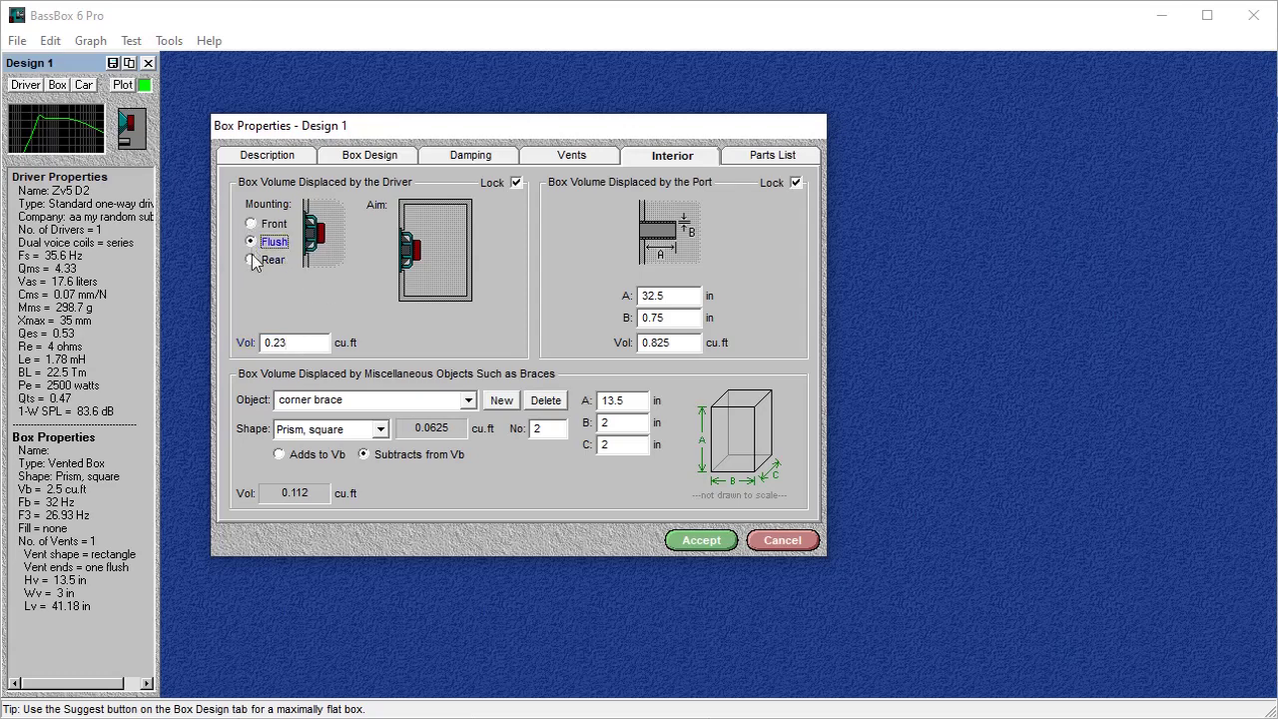
left_click(252, 257)
left_click(251, 242)
left_click(251, 259)
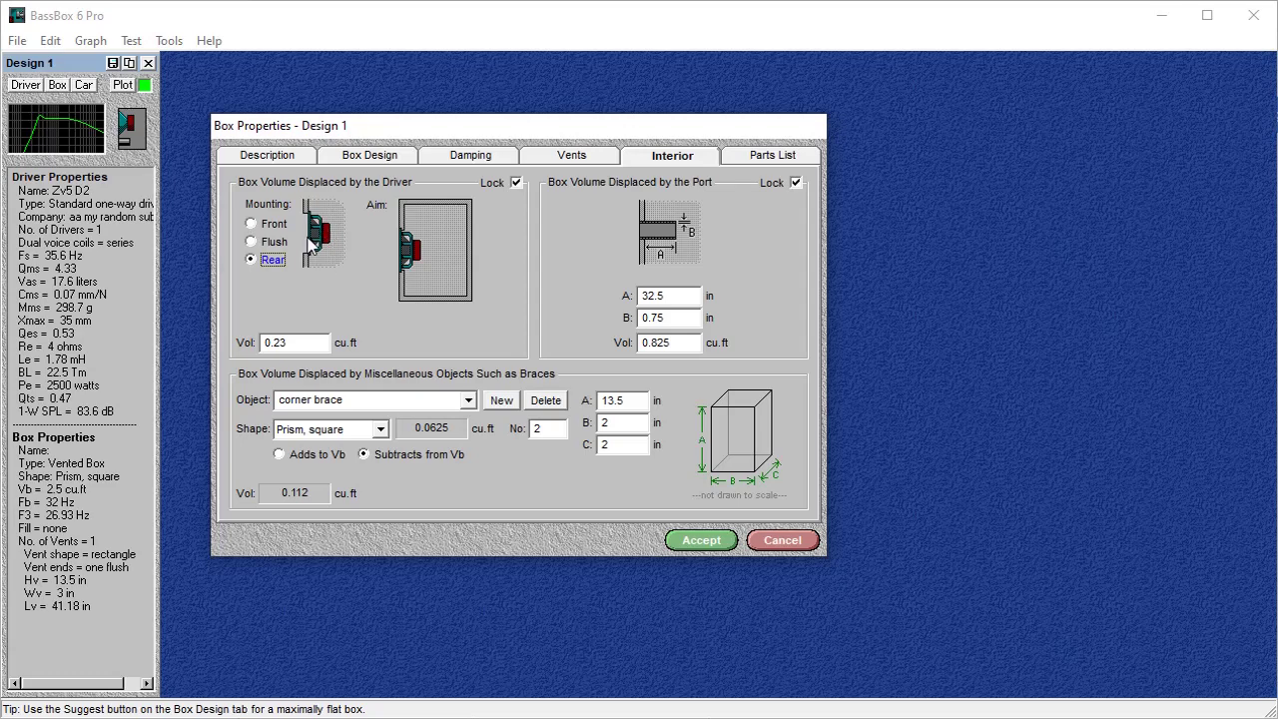
left_click(251, 243)
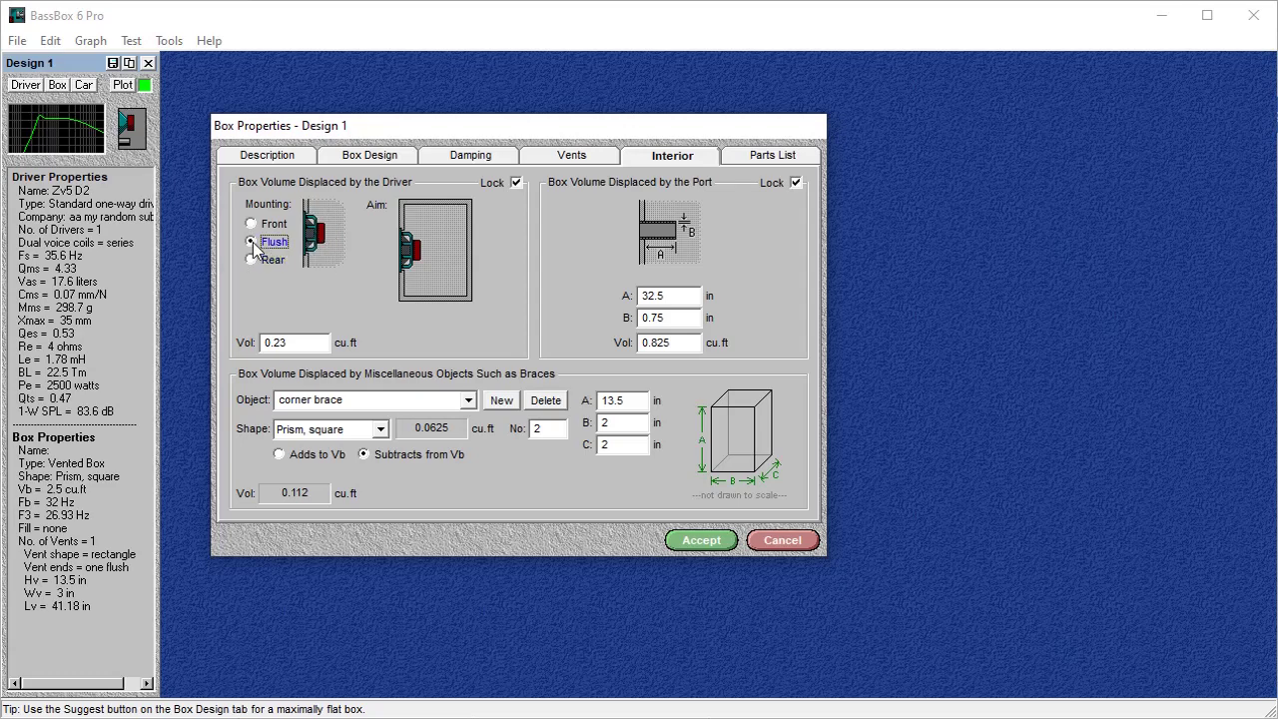
left_click(252, 225)
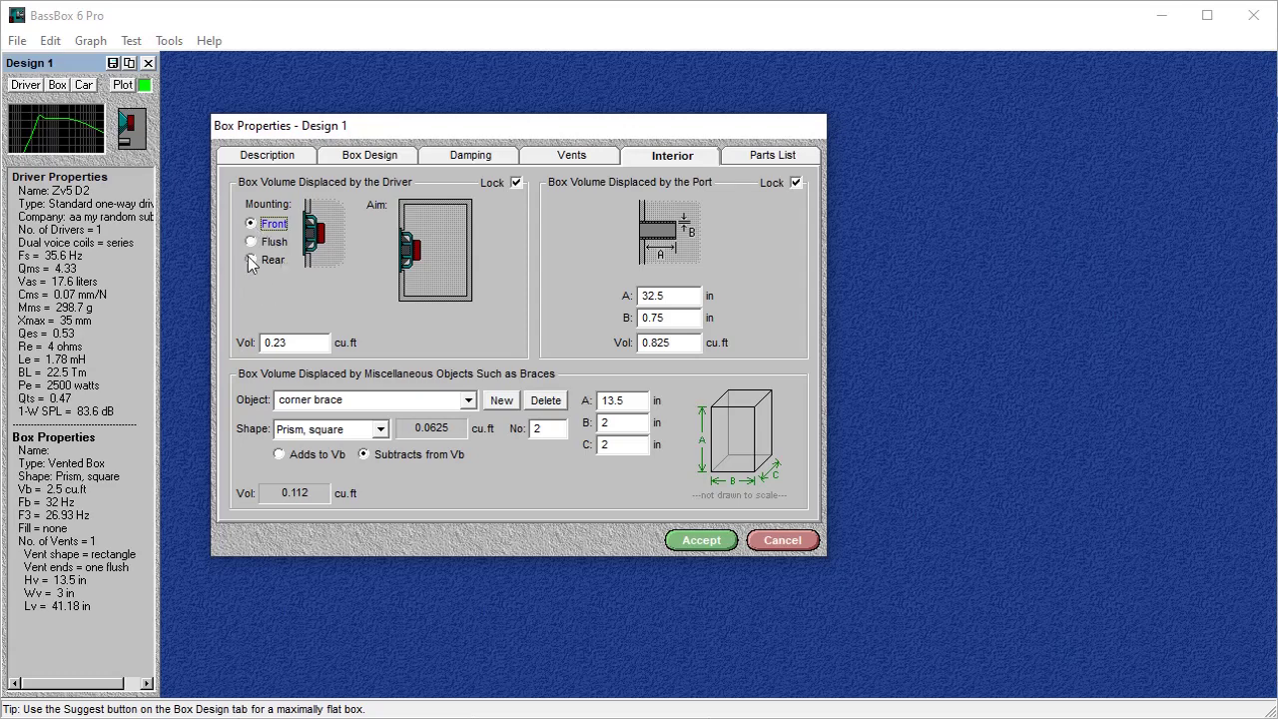
Step: Preview flush and rear mounting once more, keep Front, and return to the vent settings
left_click(293, 344)
left_click(294, 343)
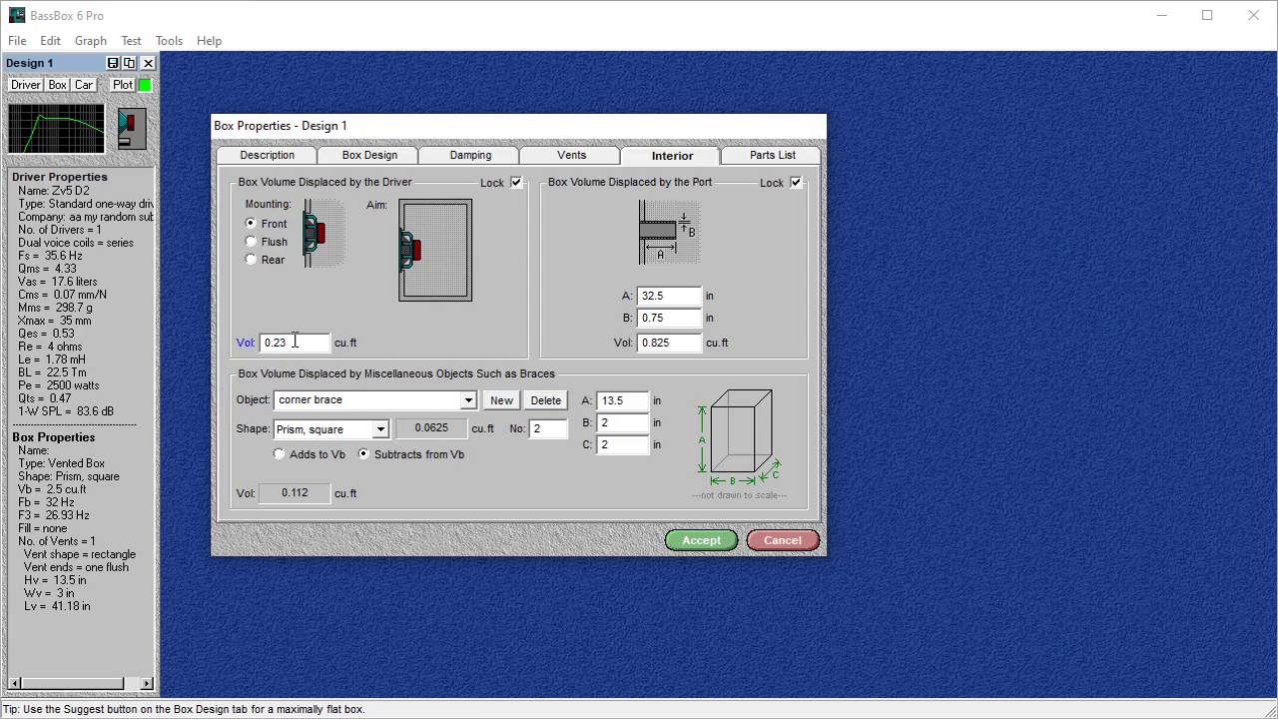
left_click(251, 241)
left_click(252, 258)
left_click(252, 224)
left_click(555, 157)
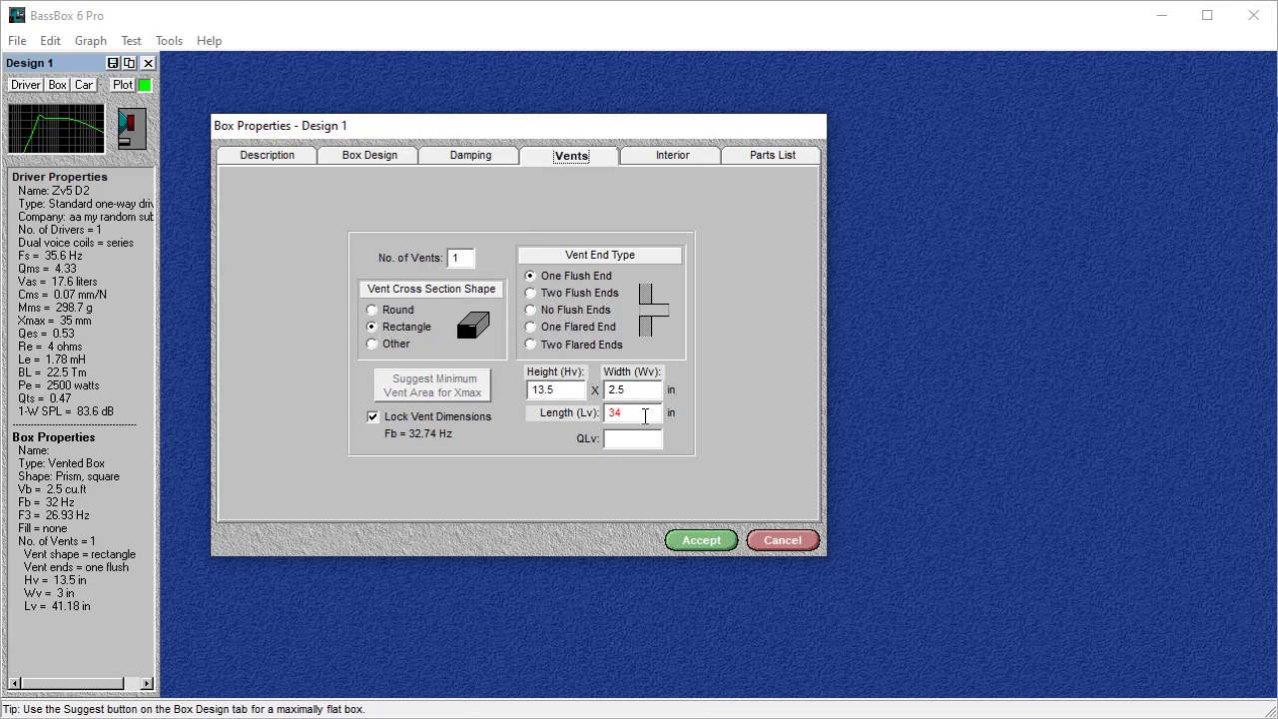
Step: With Vb overridden, change box depth C to 16.5 in, tuning the box to Fb 32.01 Hz
double_click(432, 419)
left_click(399, 160)
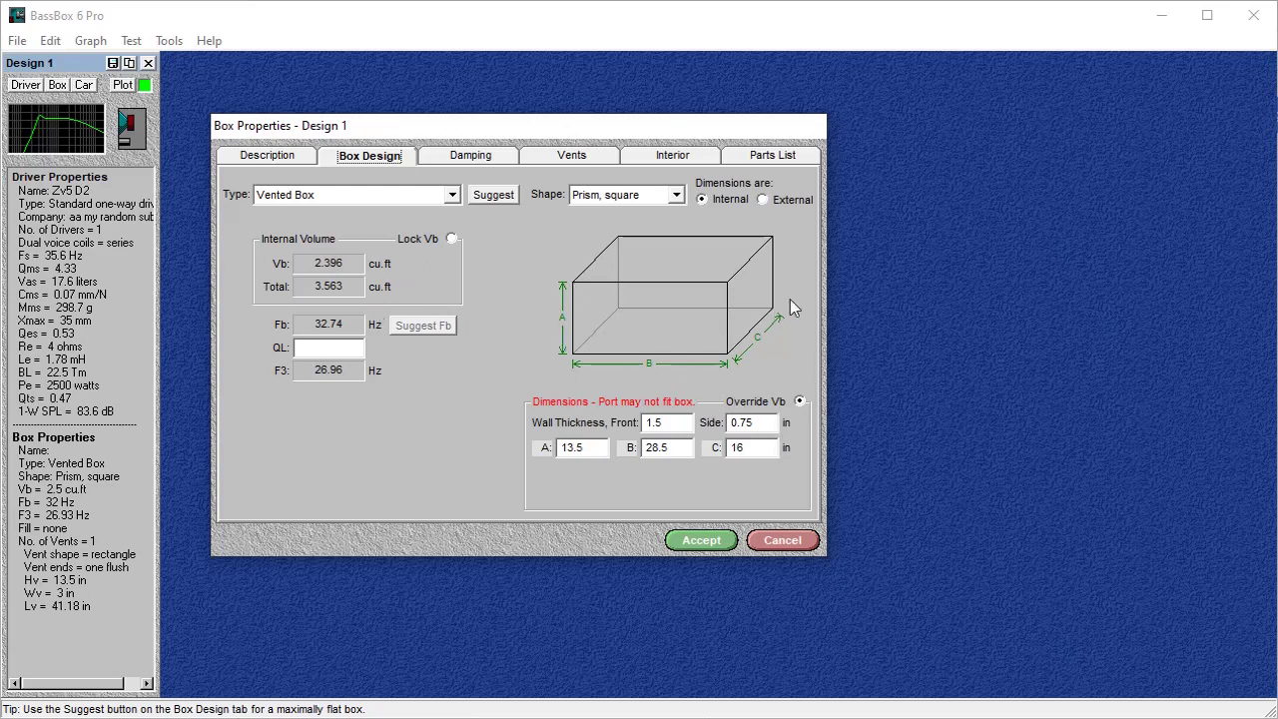
left_click(800, 402)
double_click(747, 451)
left_click(747, 451)
key("BackSpace")
type("7")
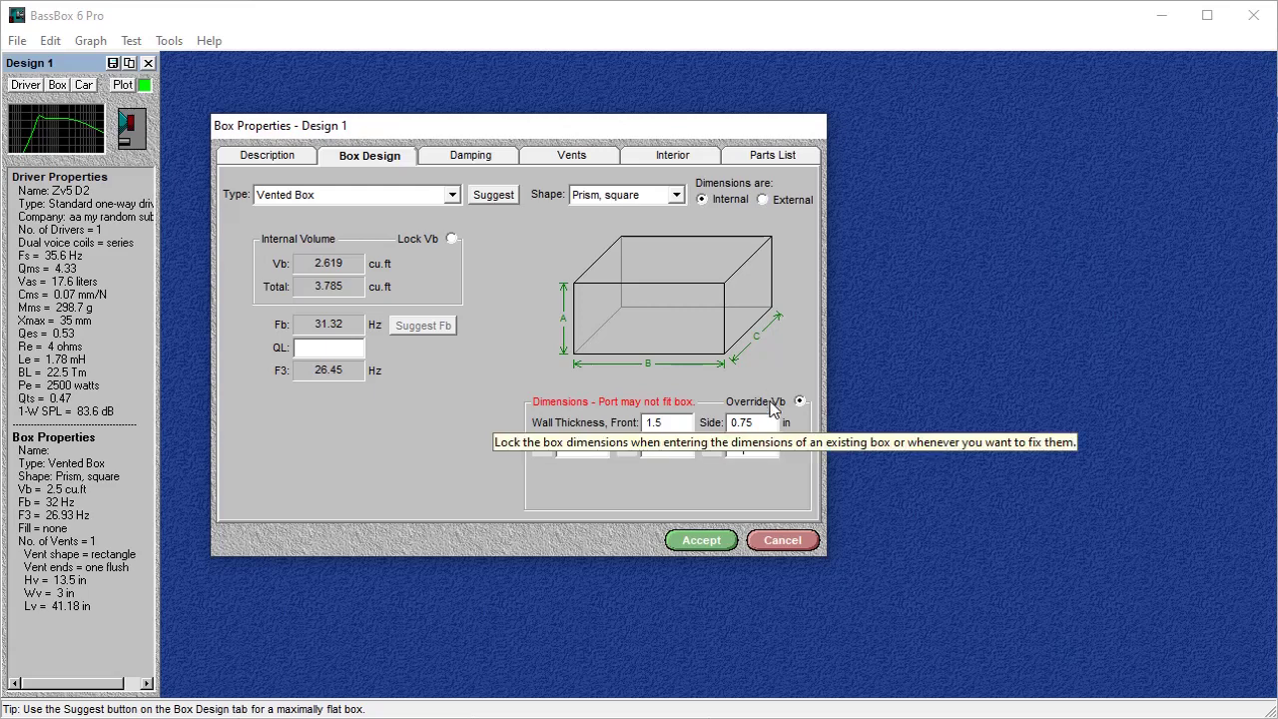
key("BackSpace")
type("6.5")
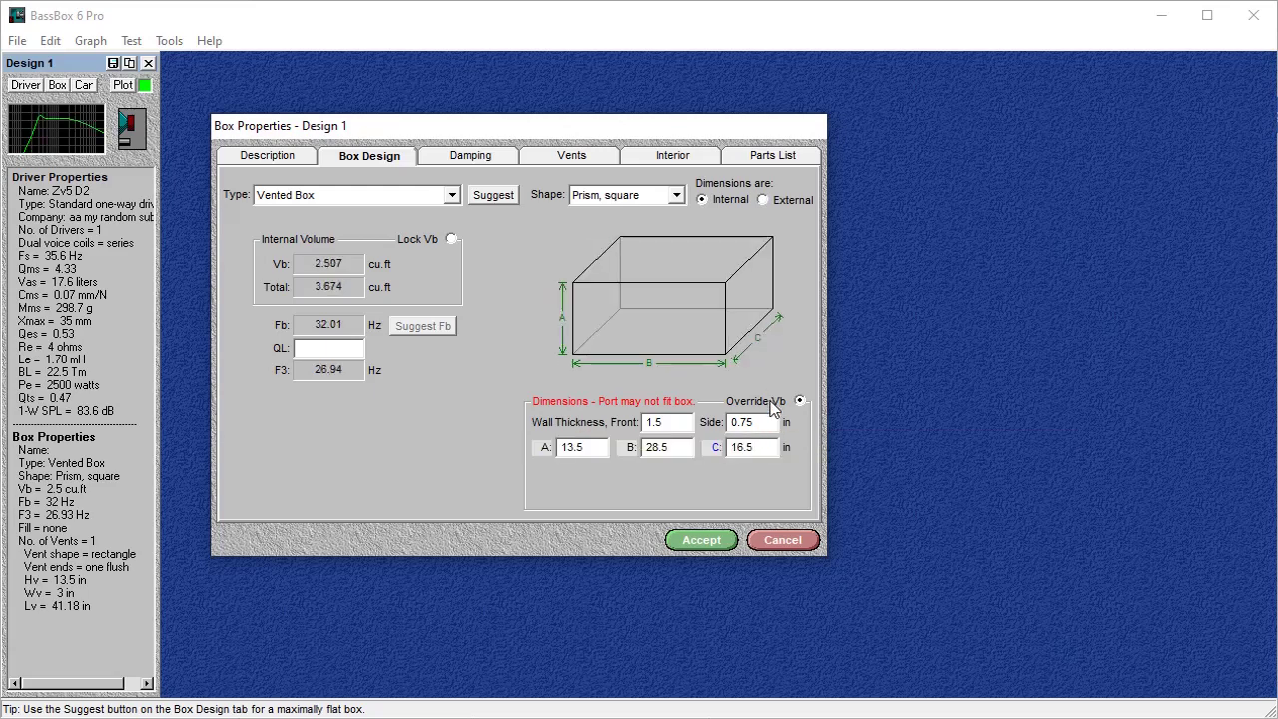
left_click(603, 158)
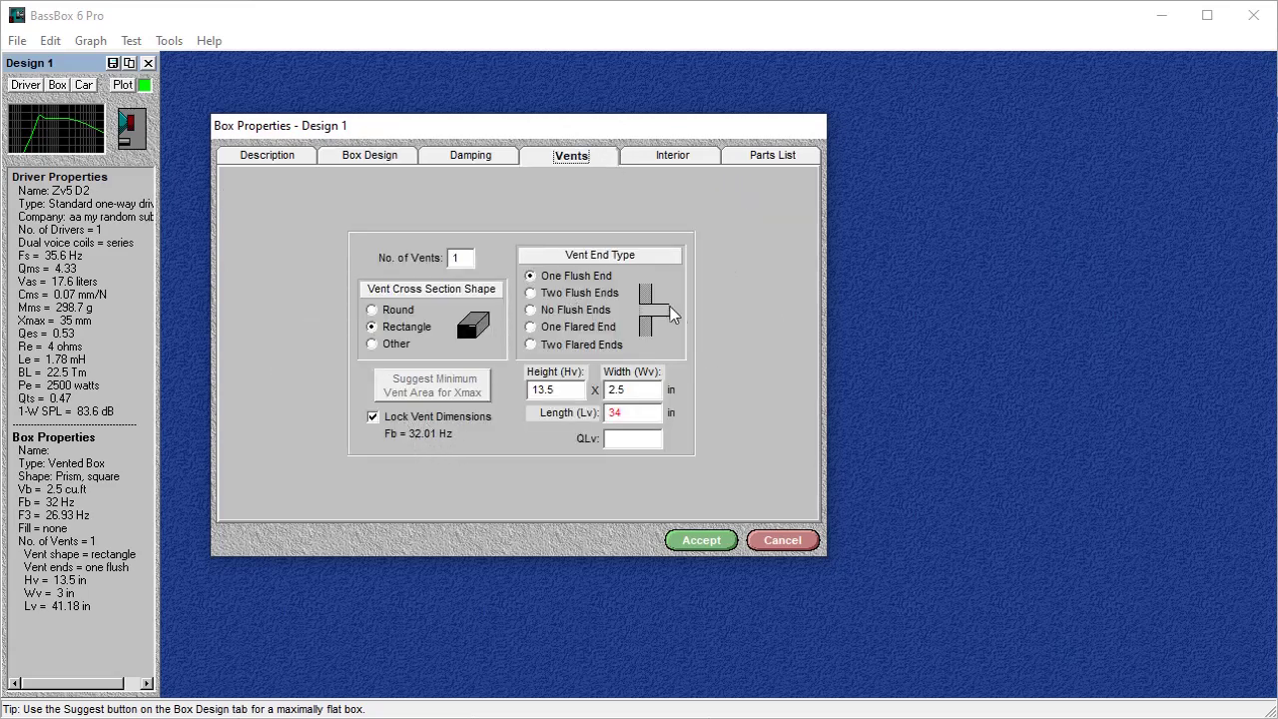
Step: Review Design 1's Interior, Parts List, Damping, Box Design, Description and Vents pages
left_click(687, 160)
left_click(751, 159)
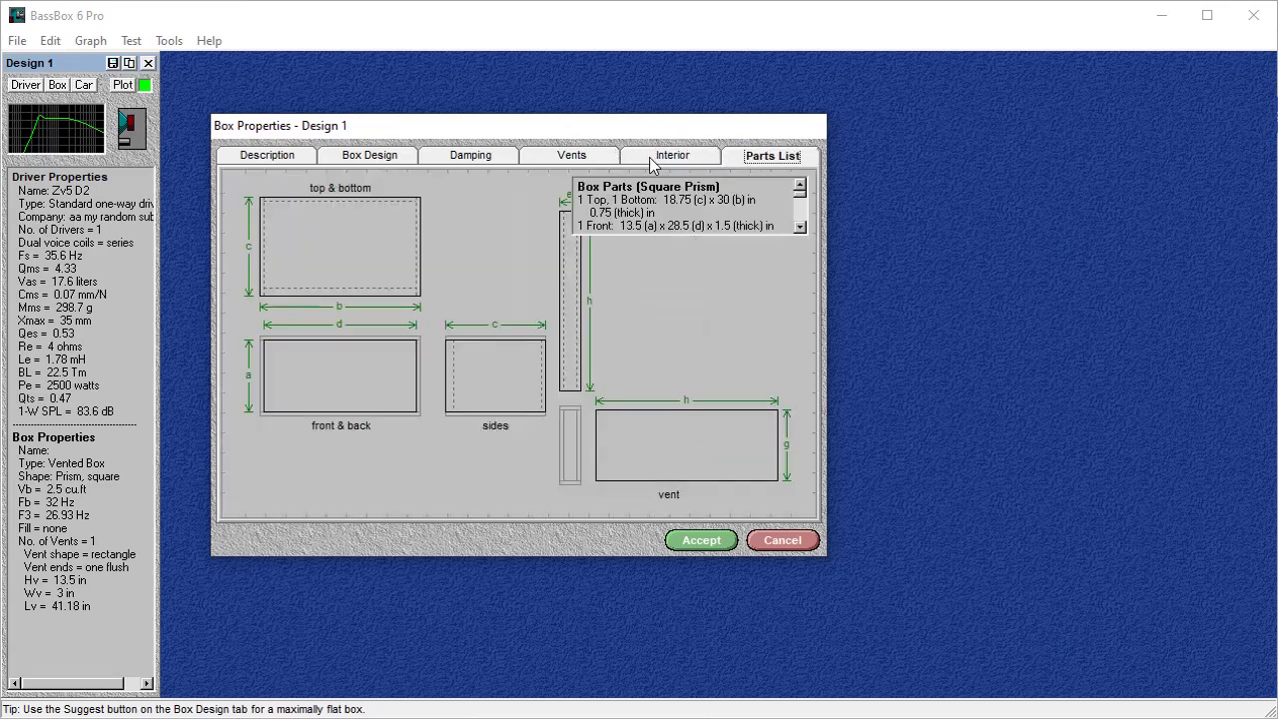
left_click(624, 157)
left_click(469, 157)
left_click(380, 156)
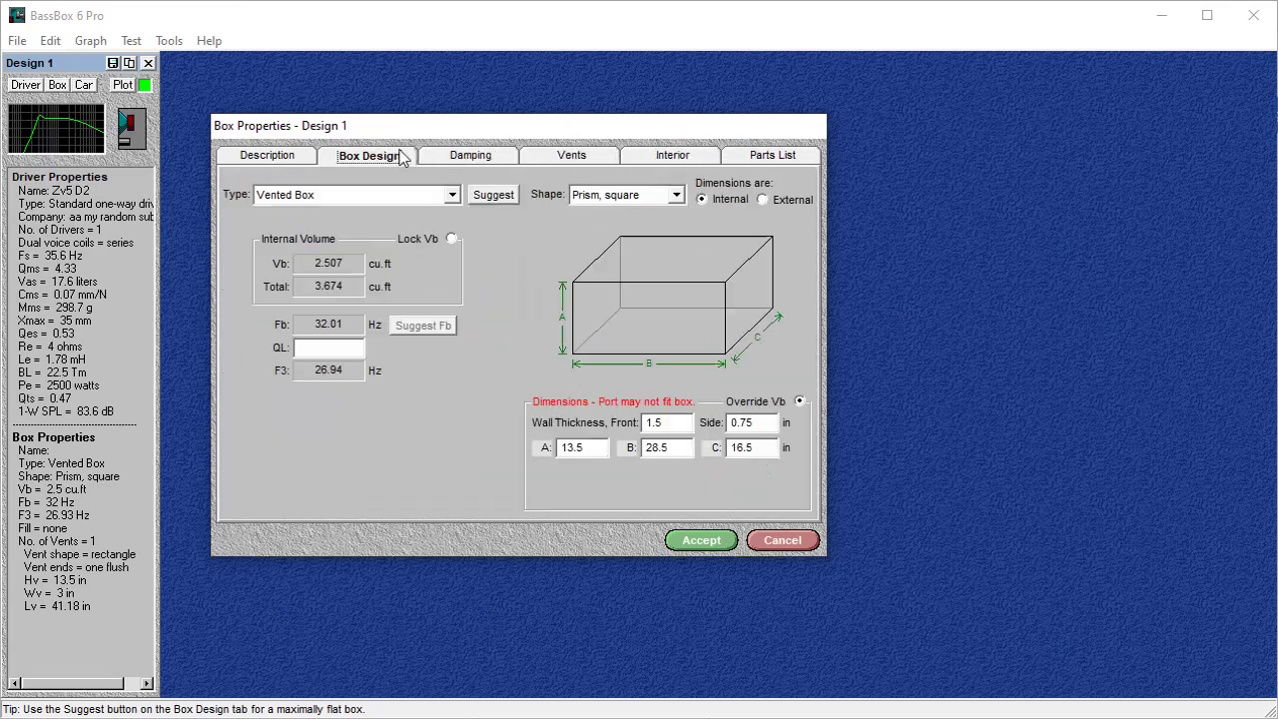
left_click(295, 156)
left_click(440, 156)
left_click(547, 156)
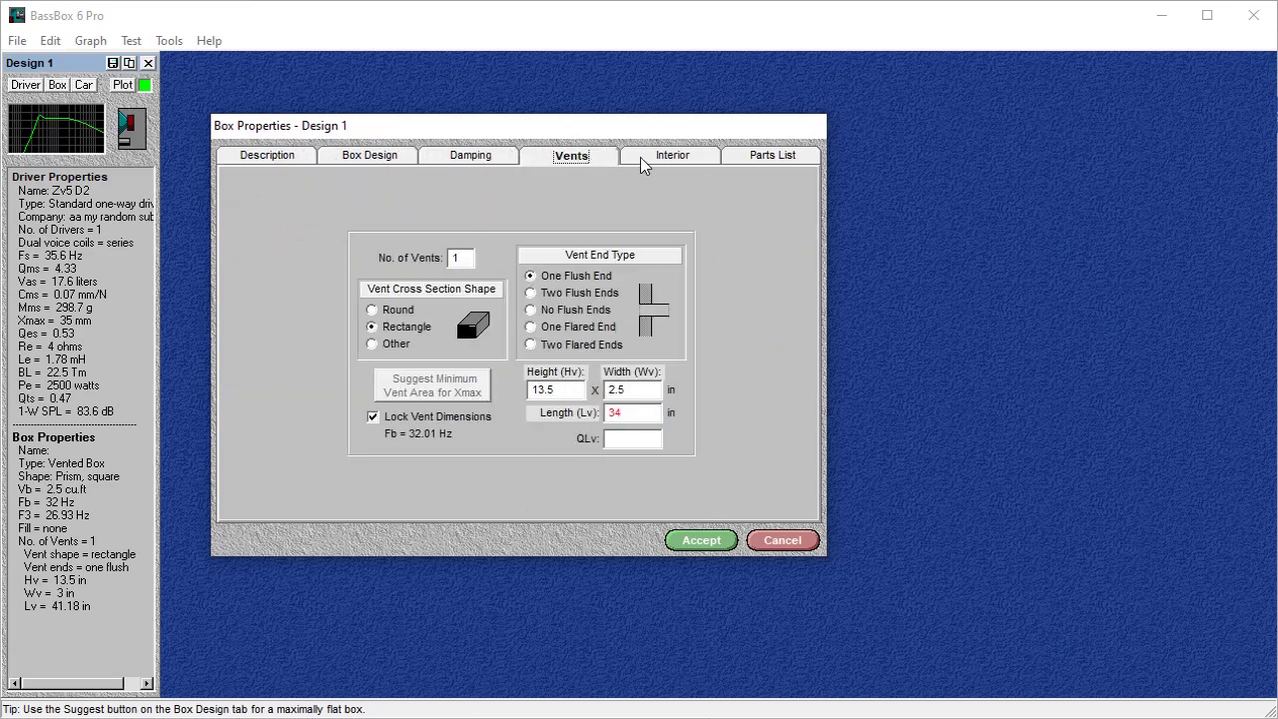
left_click(662, 157)
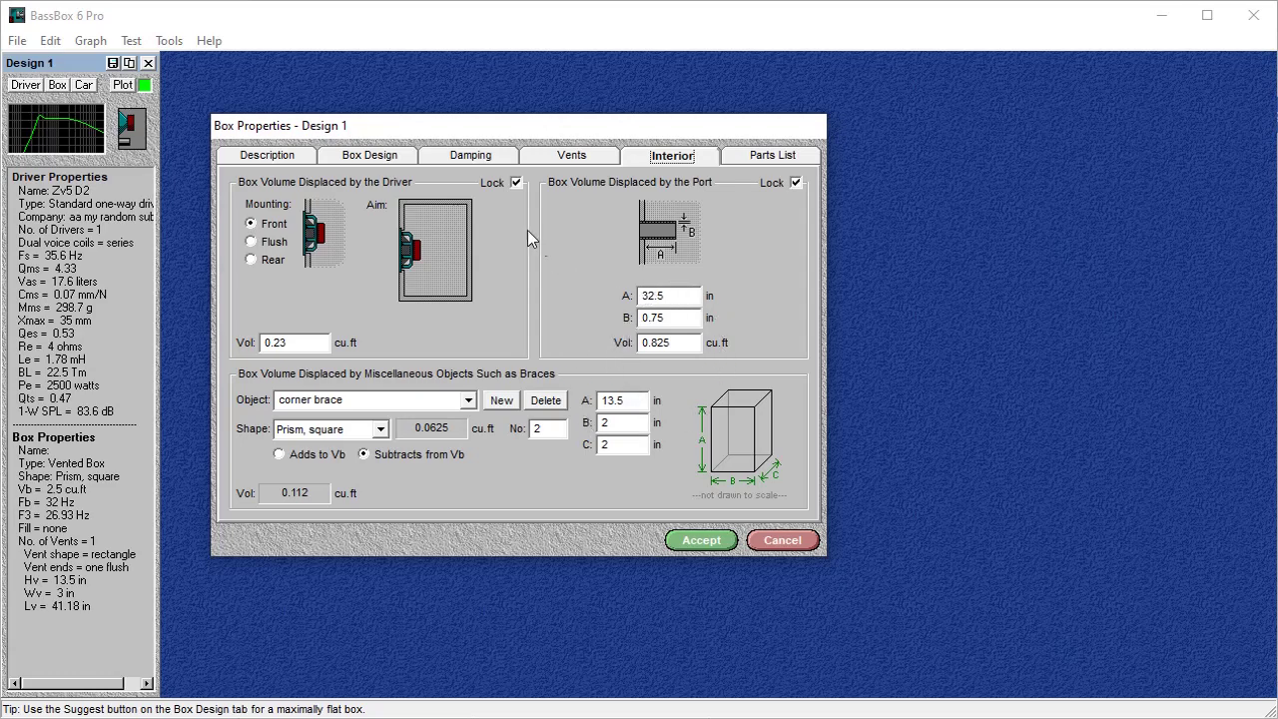
left_click(395, 160)
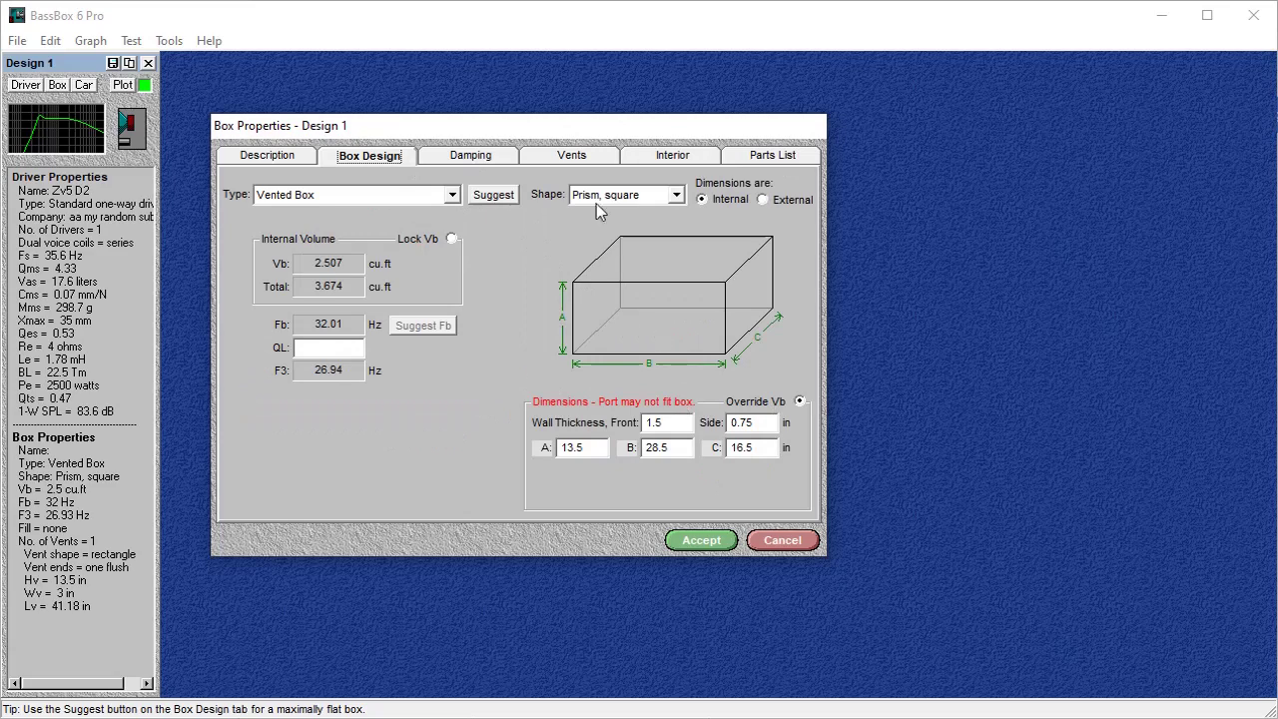
left_click(667, 158)
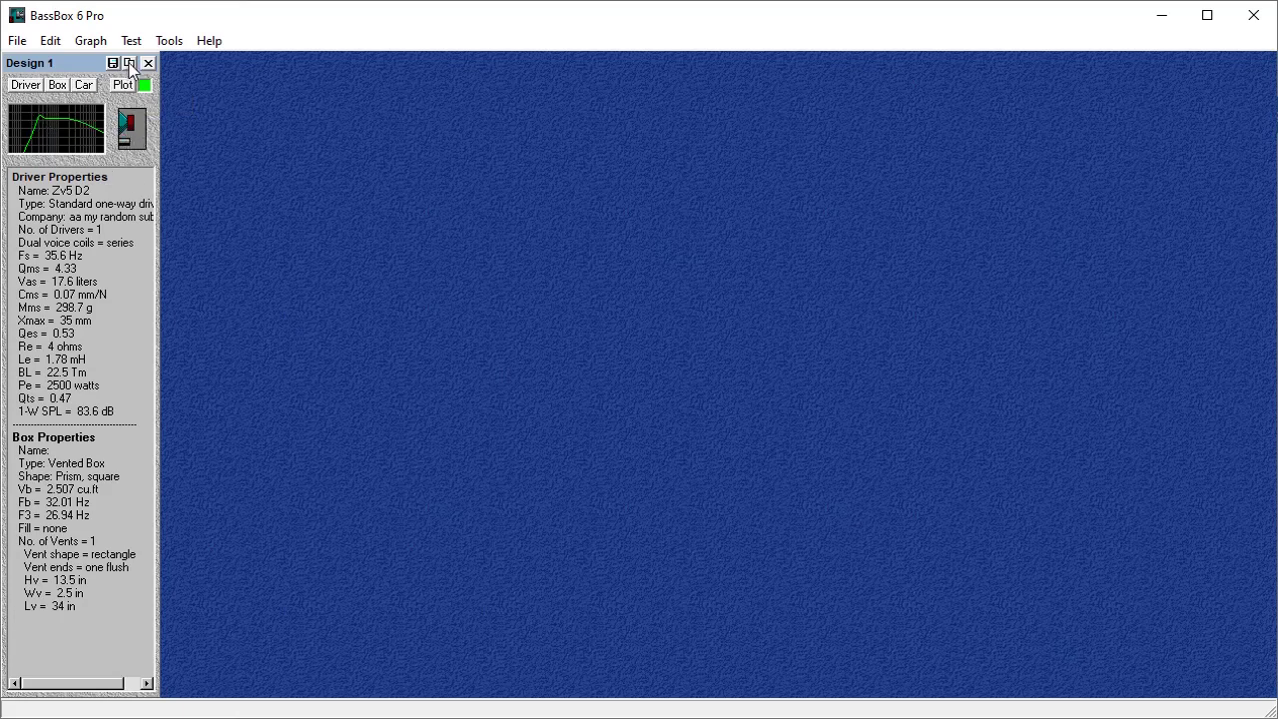
Step: Duplicate Design 1 as Design 2 and give its vent a 3 in width, raising Fb to 34.78 Hz
left_click(129, 63)
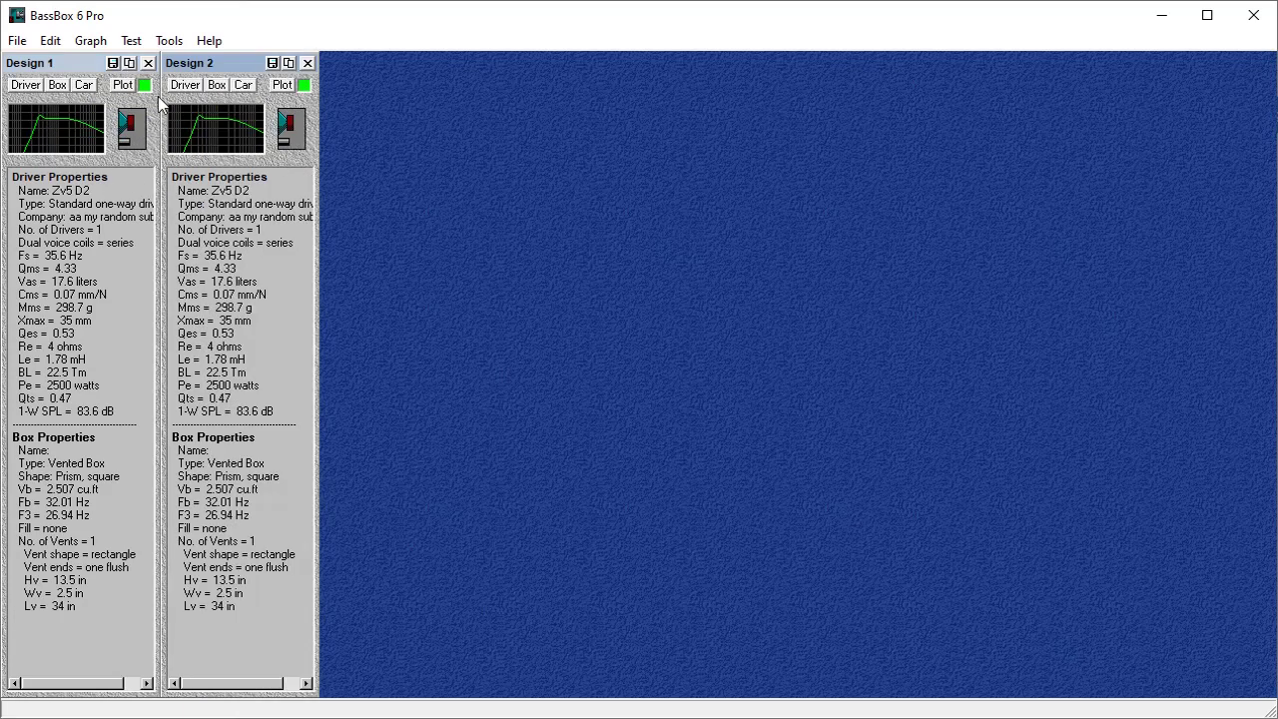
left_click(220, 88)
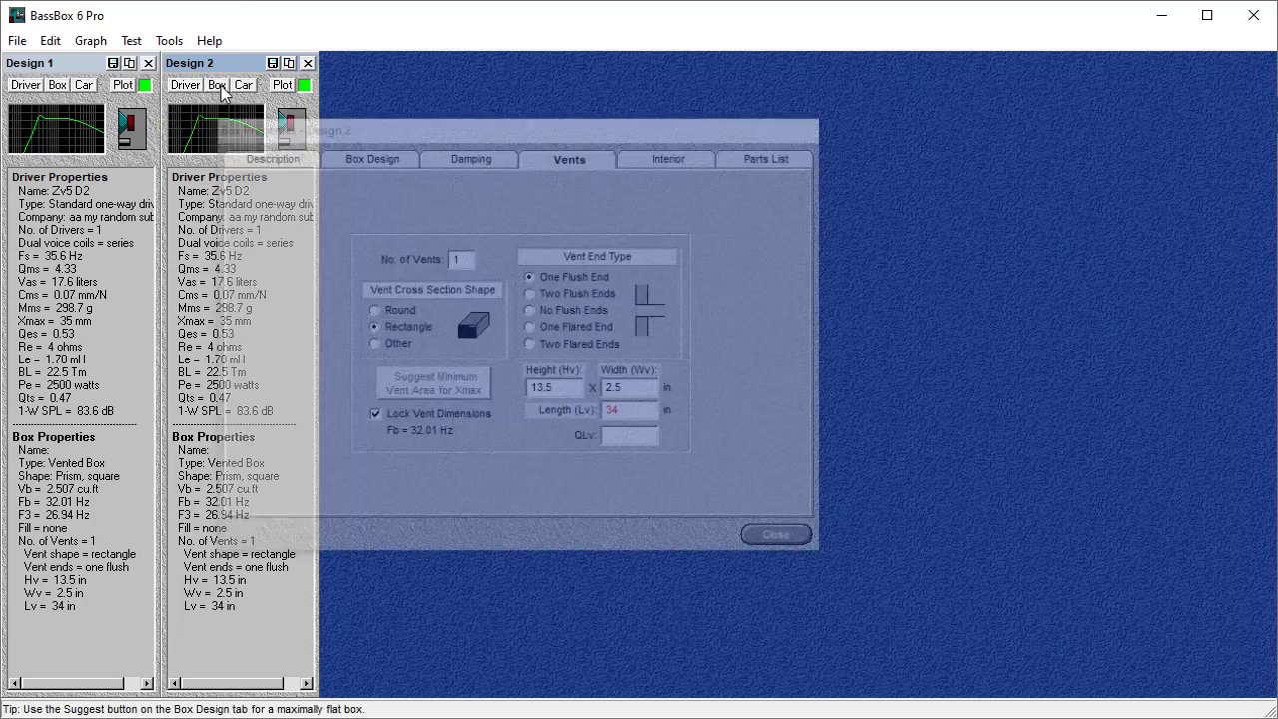
left_click(637, 413)
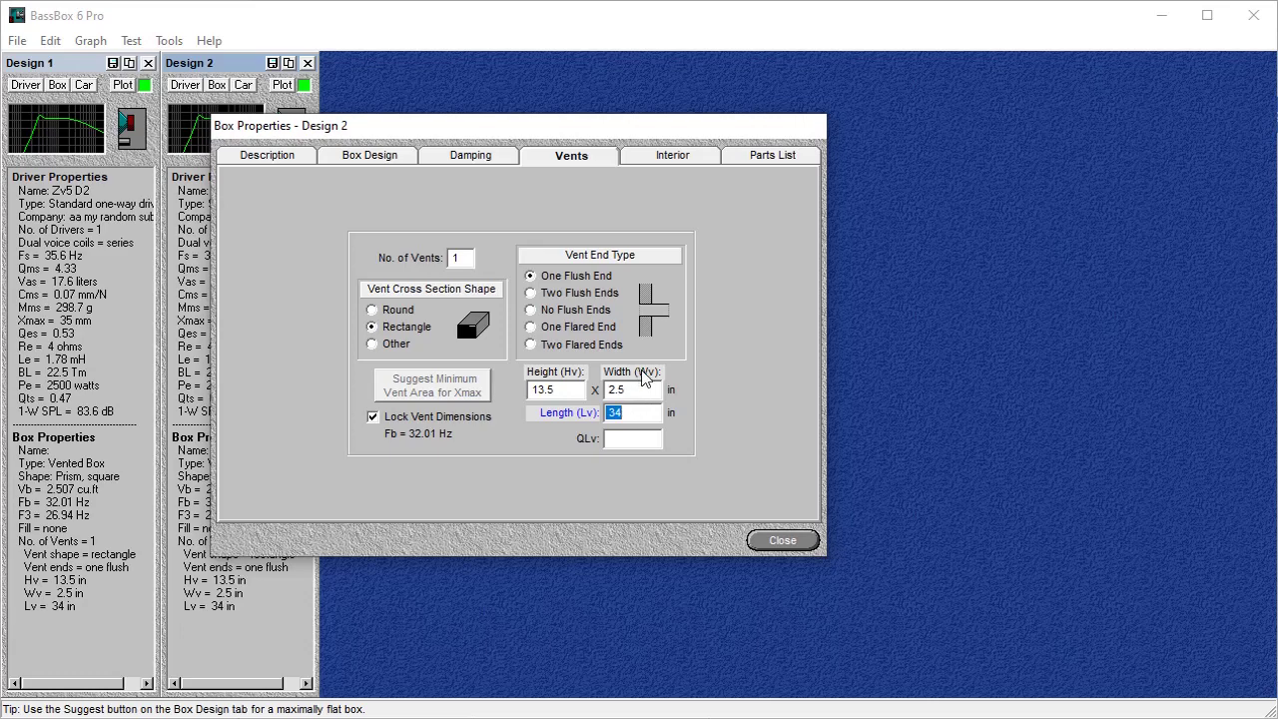
left_click(645, 392)
key("BackSpace")
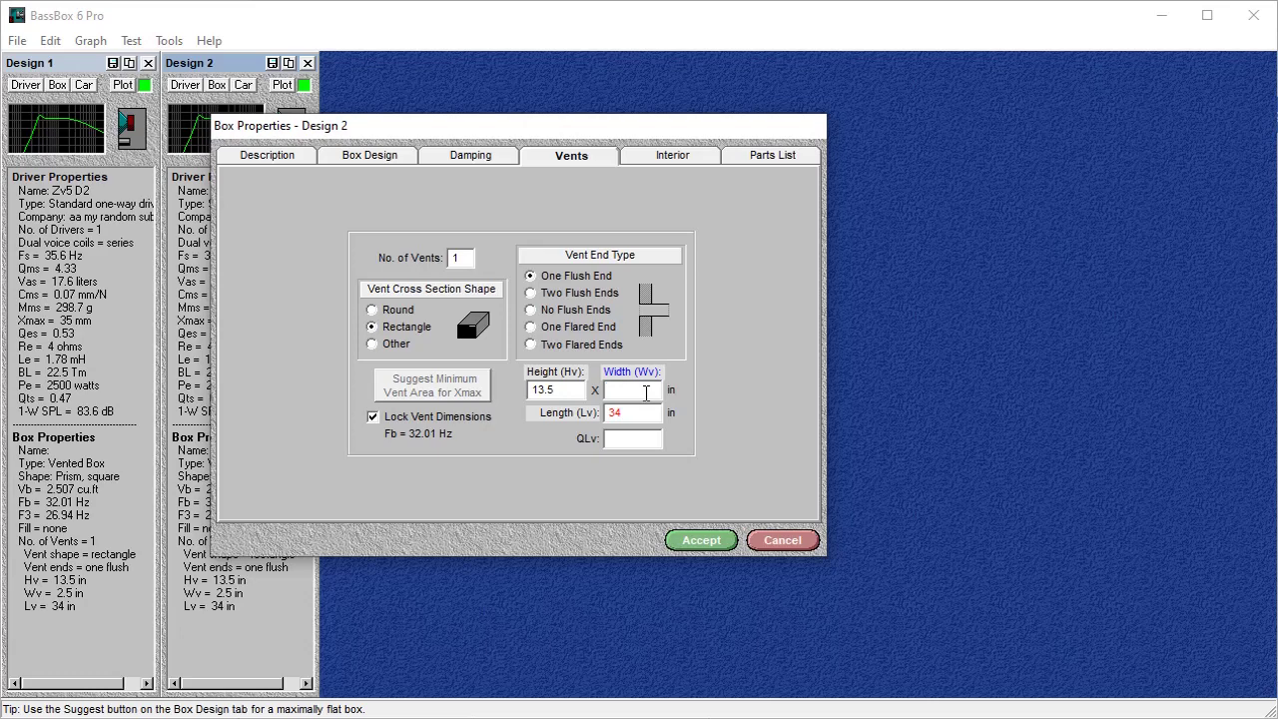
type("3")
Step: Unlock the vent dimensions and try a 25 Hz tuning with a vent width of 43
left_click(367, 155)
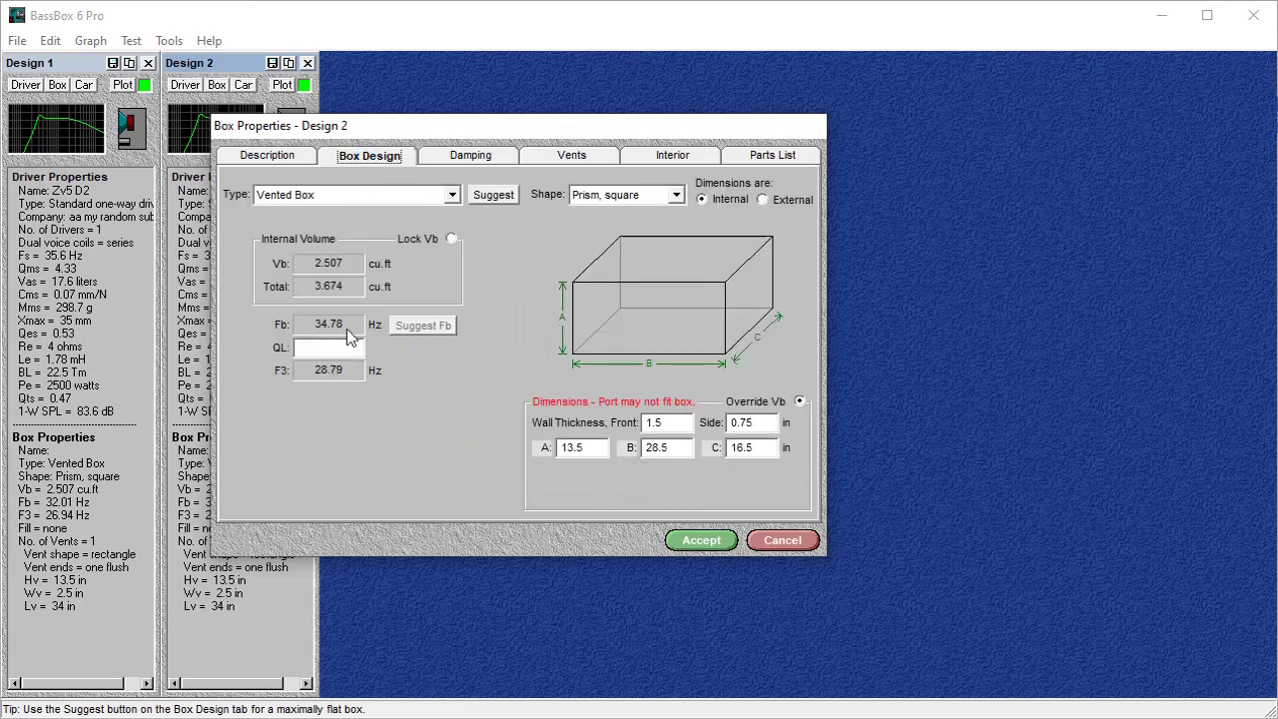
left_click(576, 158)
left_click(374, 417)
left_click(406, 160)
double_click(334, 325)
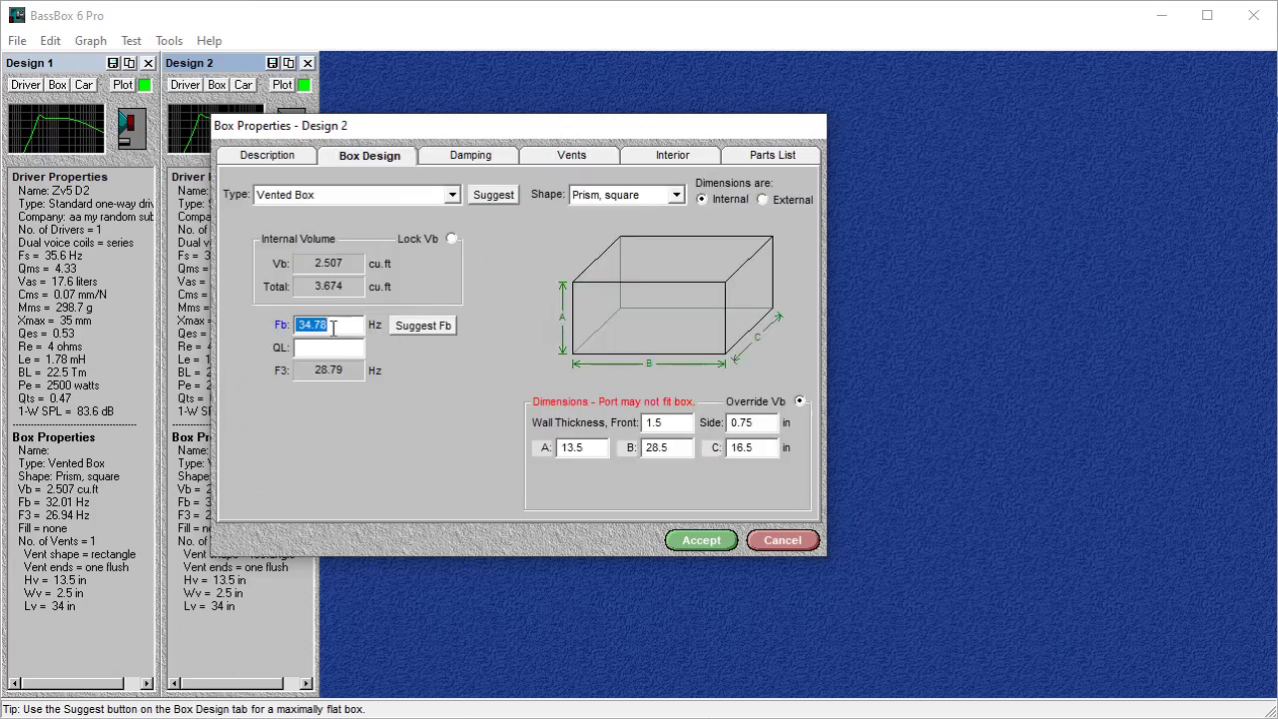
type("25")
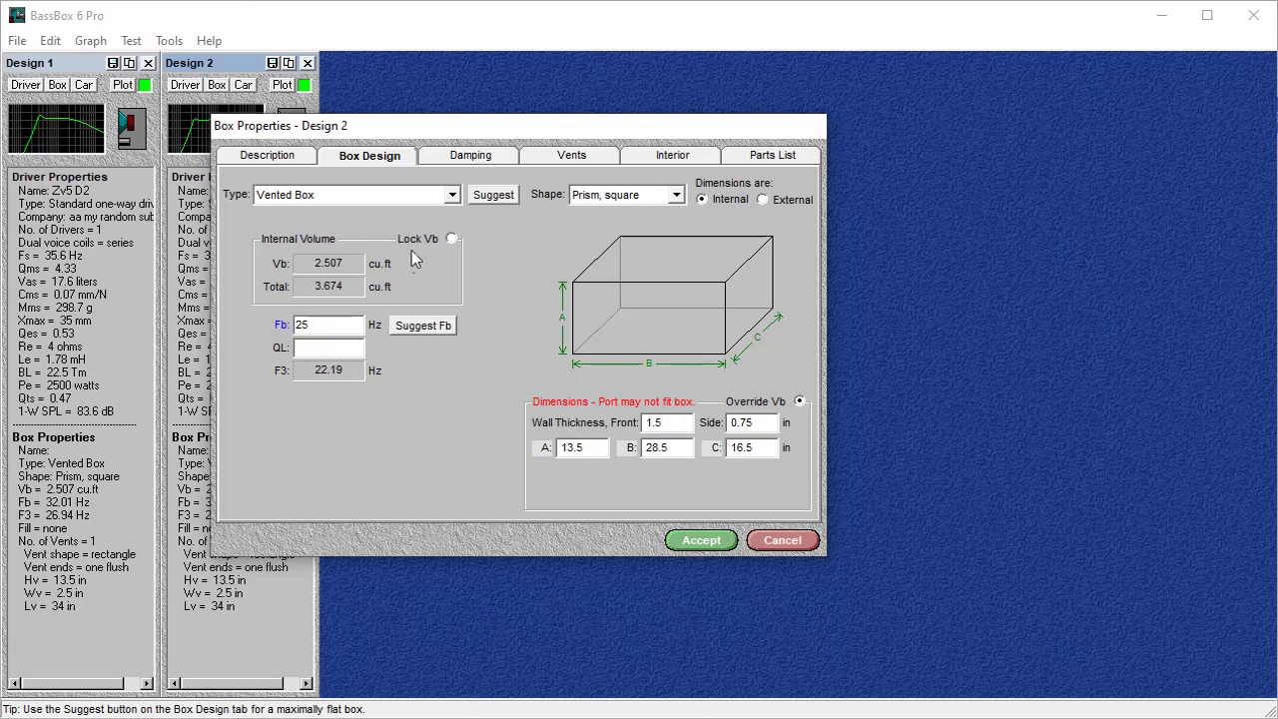
left_click(555, 159)
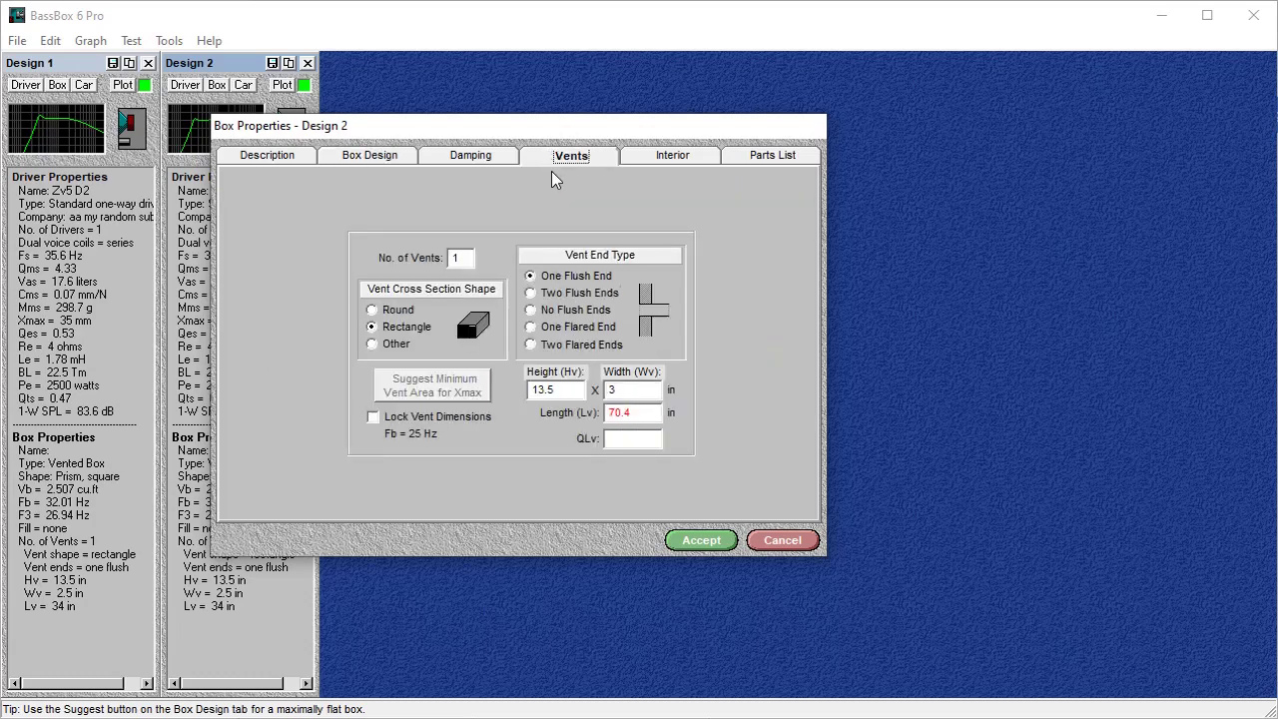
double_click(624, 412)
double_click(631, 392)
type("4")
type("3")
Step: Set Fb to 32 Hz and vent width to 2.5 in, then accept Design 2's box
left_click(372, 156)
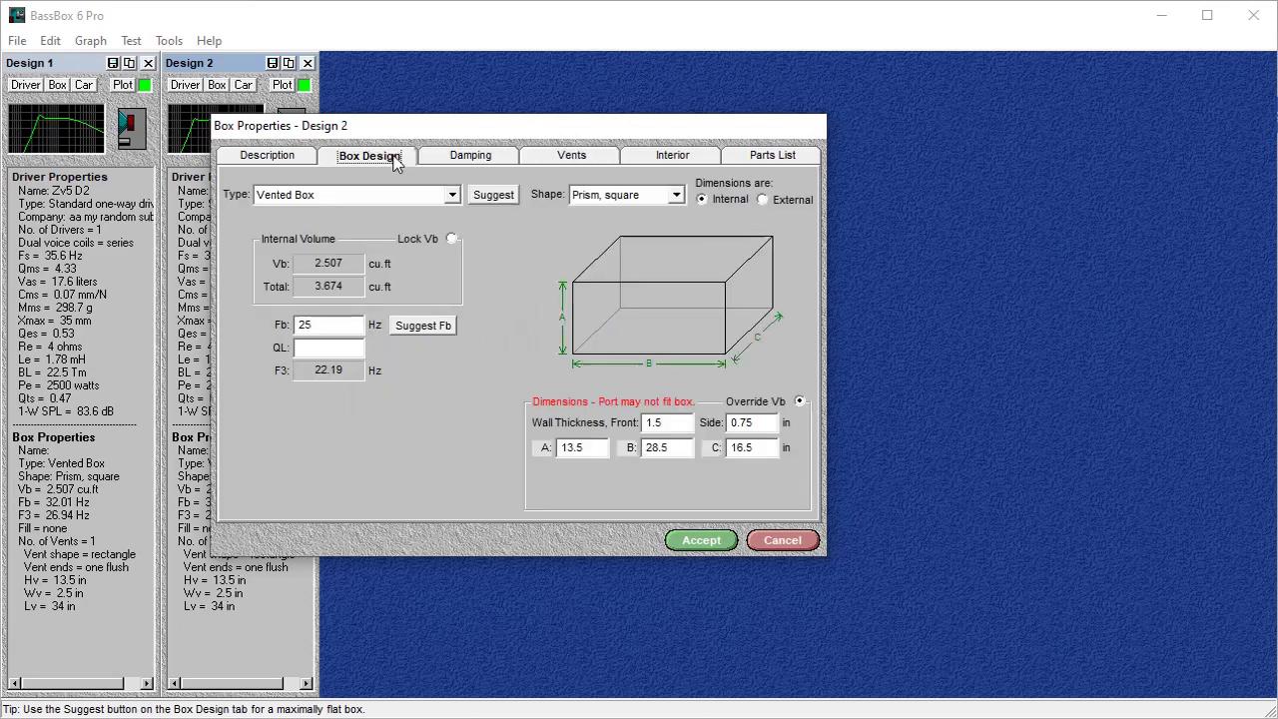
double_click(354, 323)
key("BackSpace")
type("32")
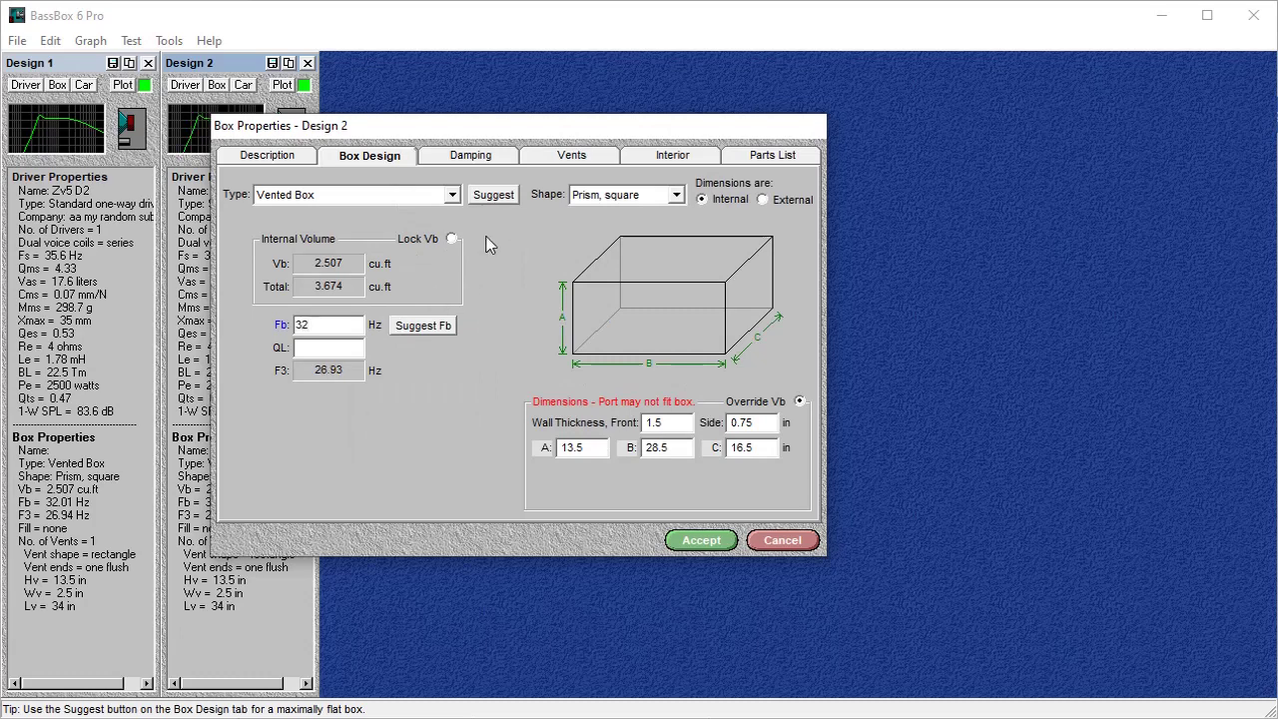
left_click(564, 160)
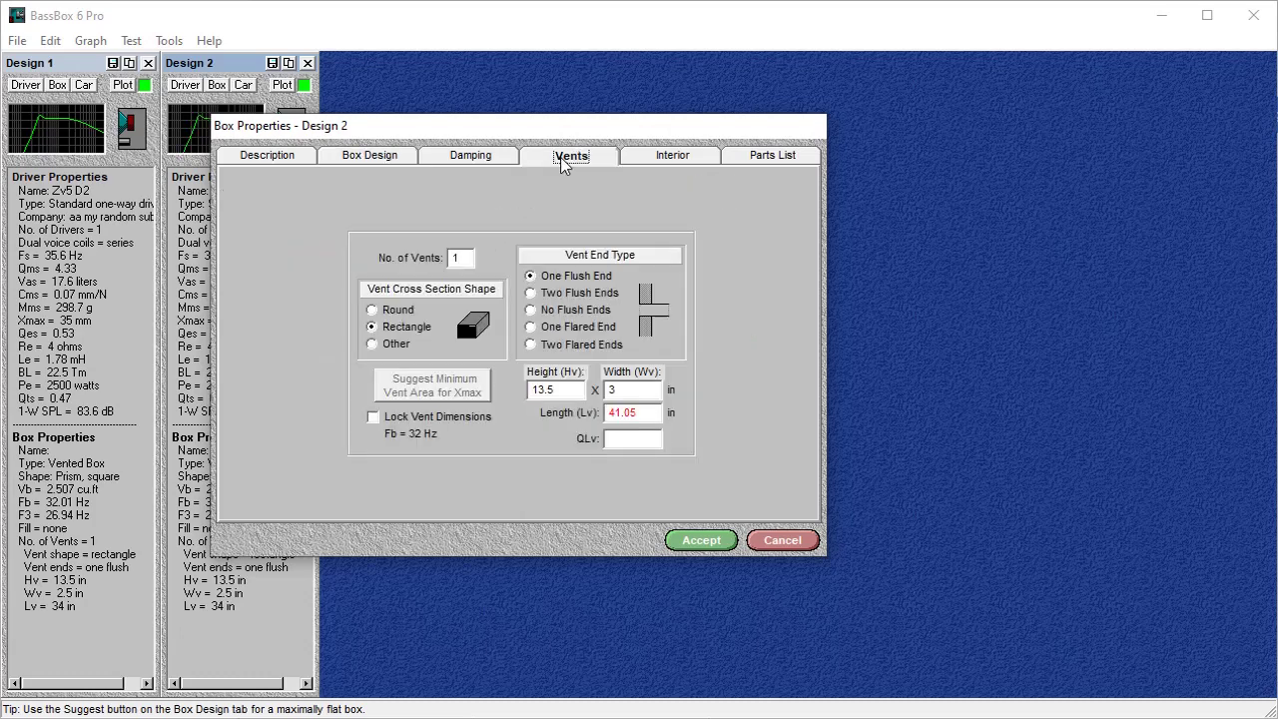
left_click(611, 391)
type("2.5")
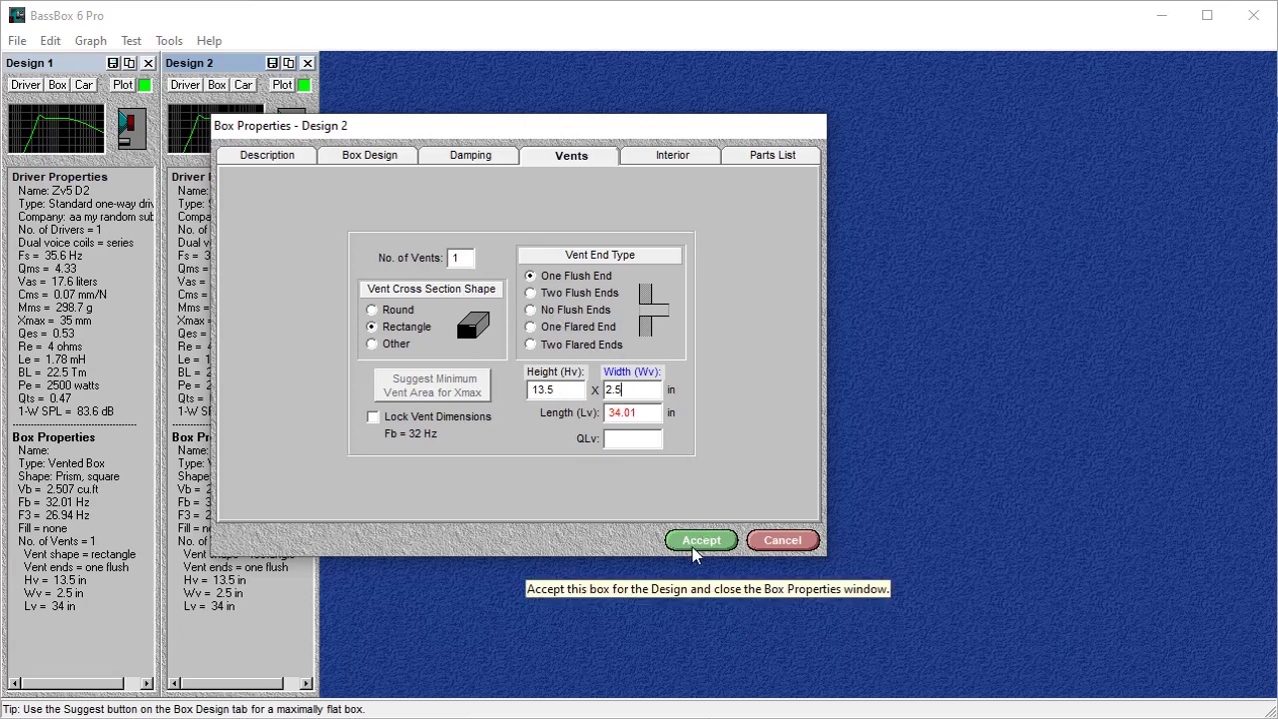
left_click(696, 546)
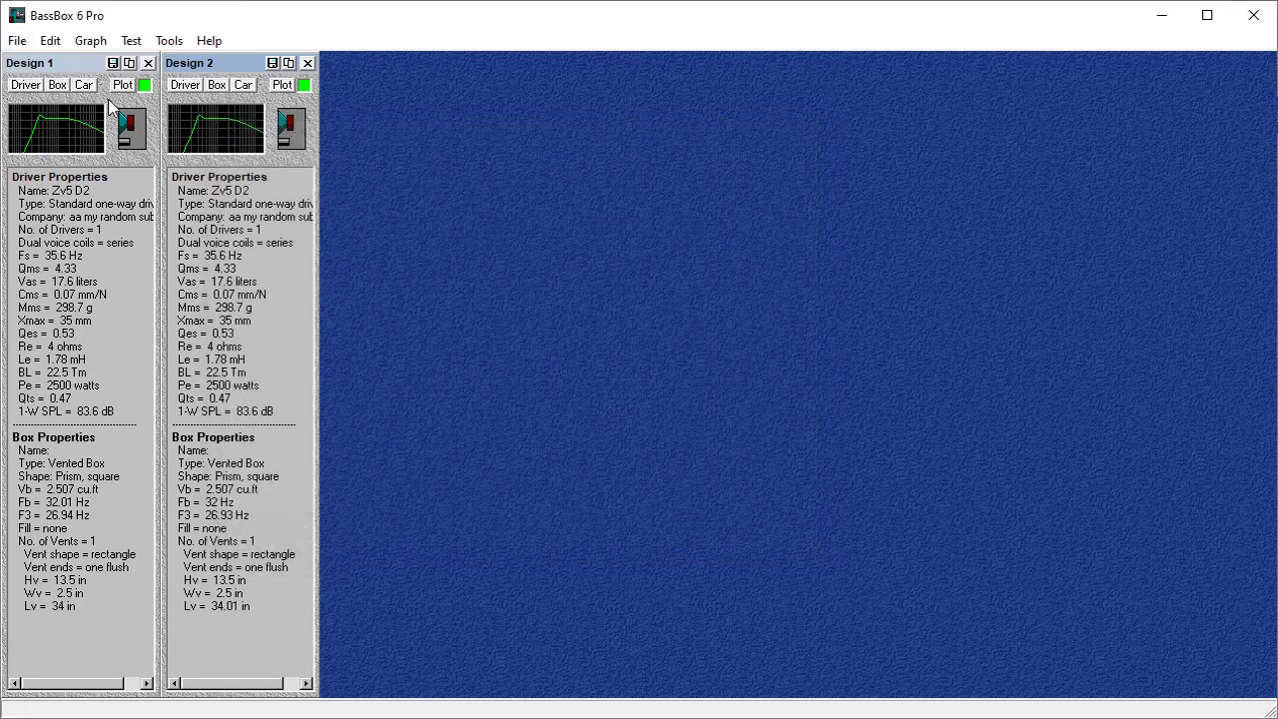
Step: Select Design 1 and start a new Design 3 from the File menu
left_click(89, 68)
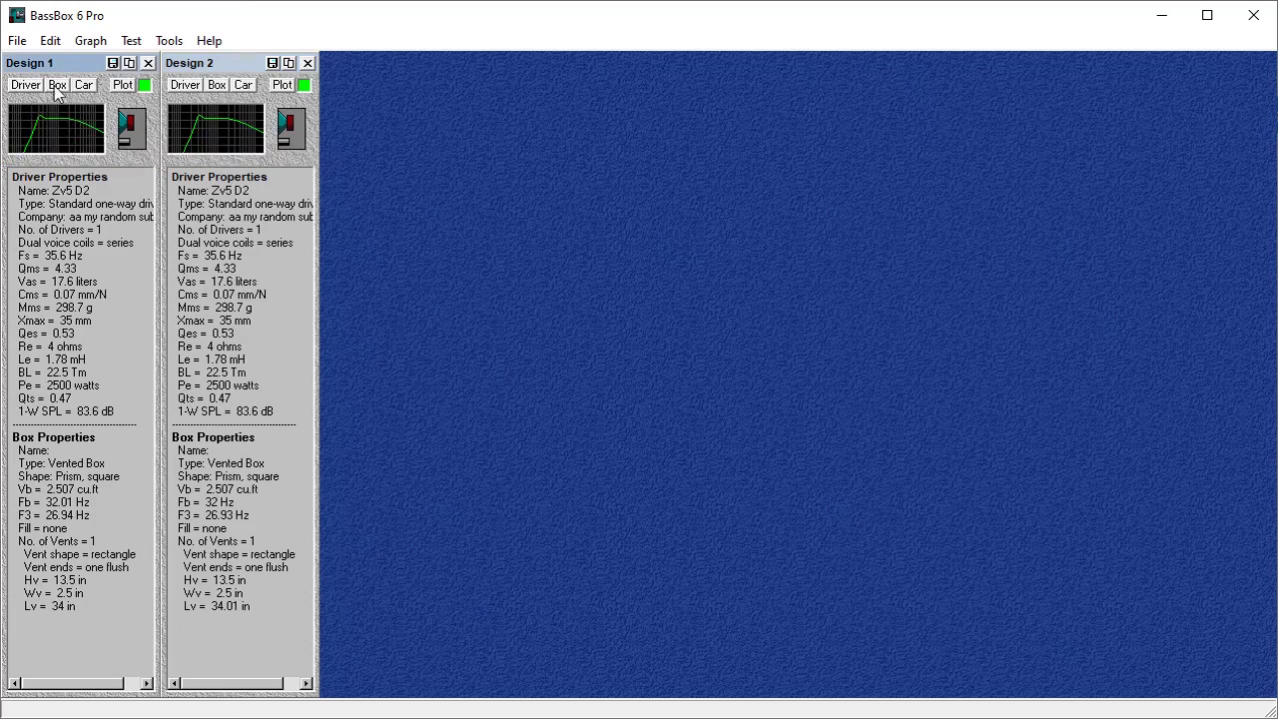
left_click(20, 44)
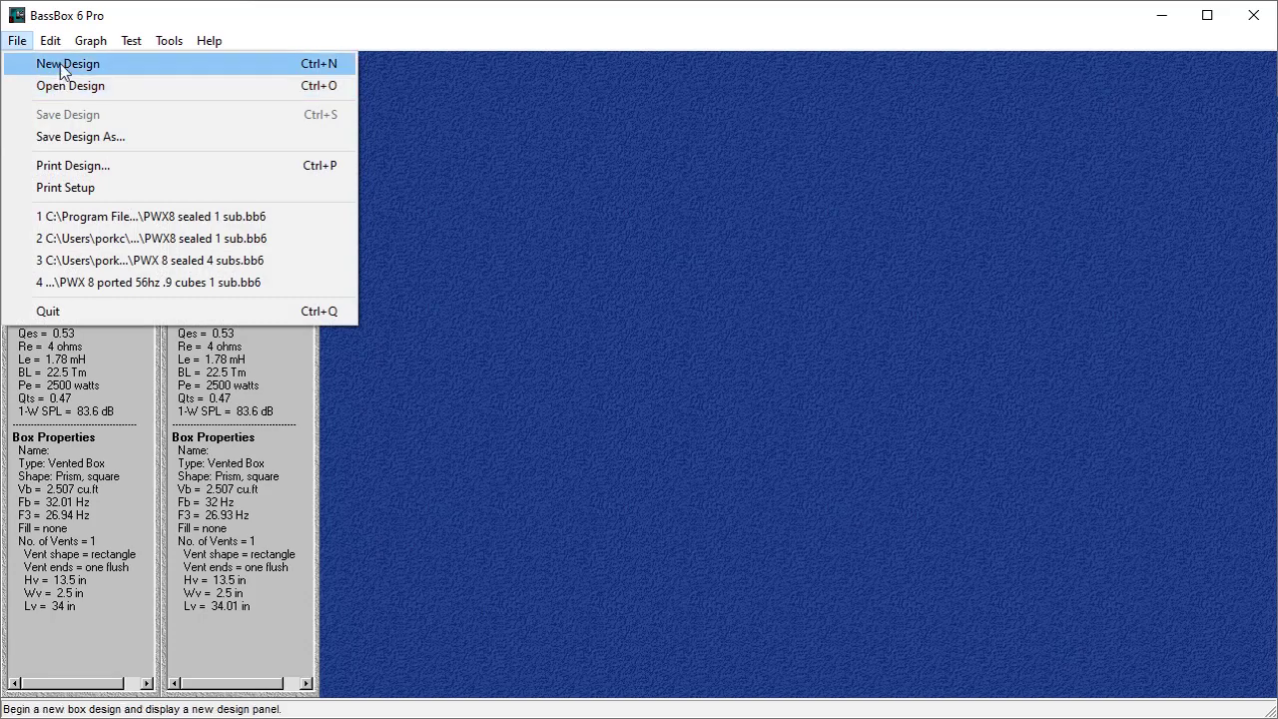
left_click(131, 64)
Step: Load the Zv5 D2 driver from the 'aa my random subs' company in the driver database
left_click(349, 85)
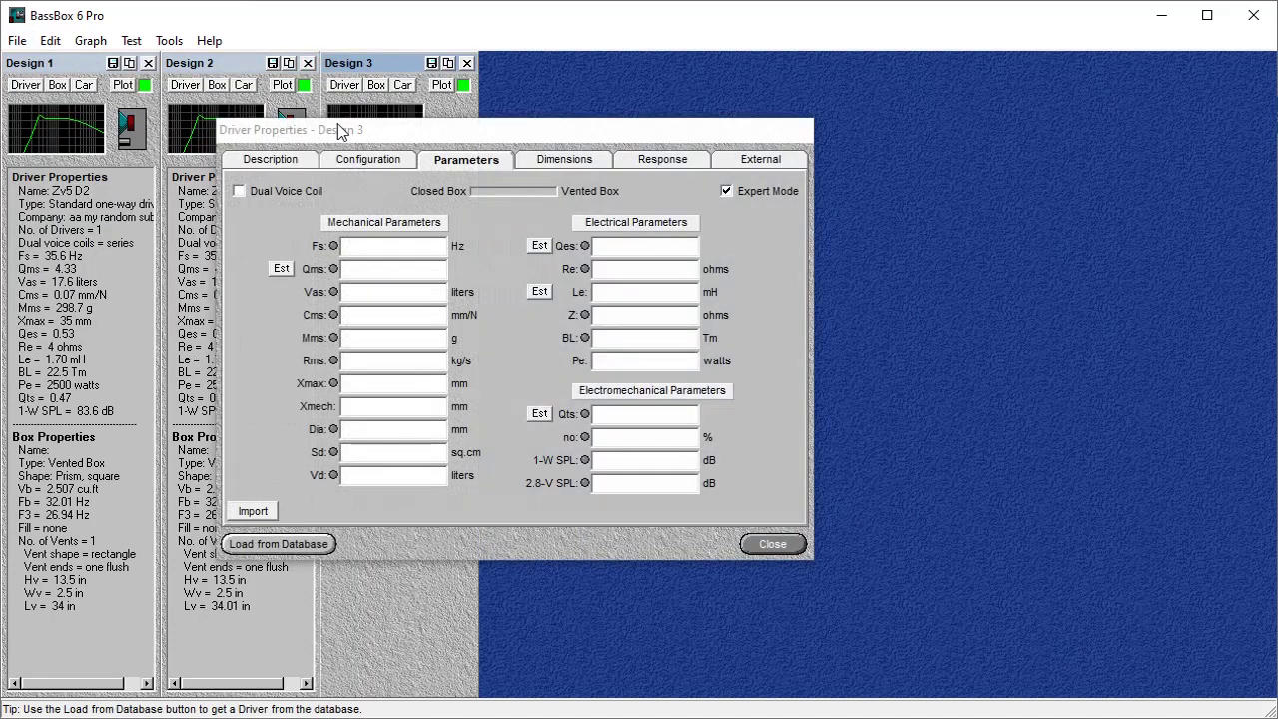
left_click(290, 163)
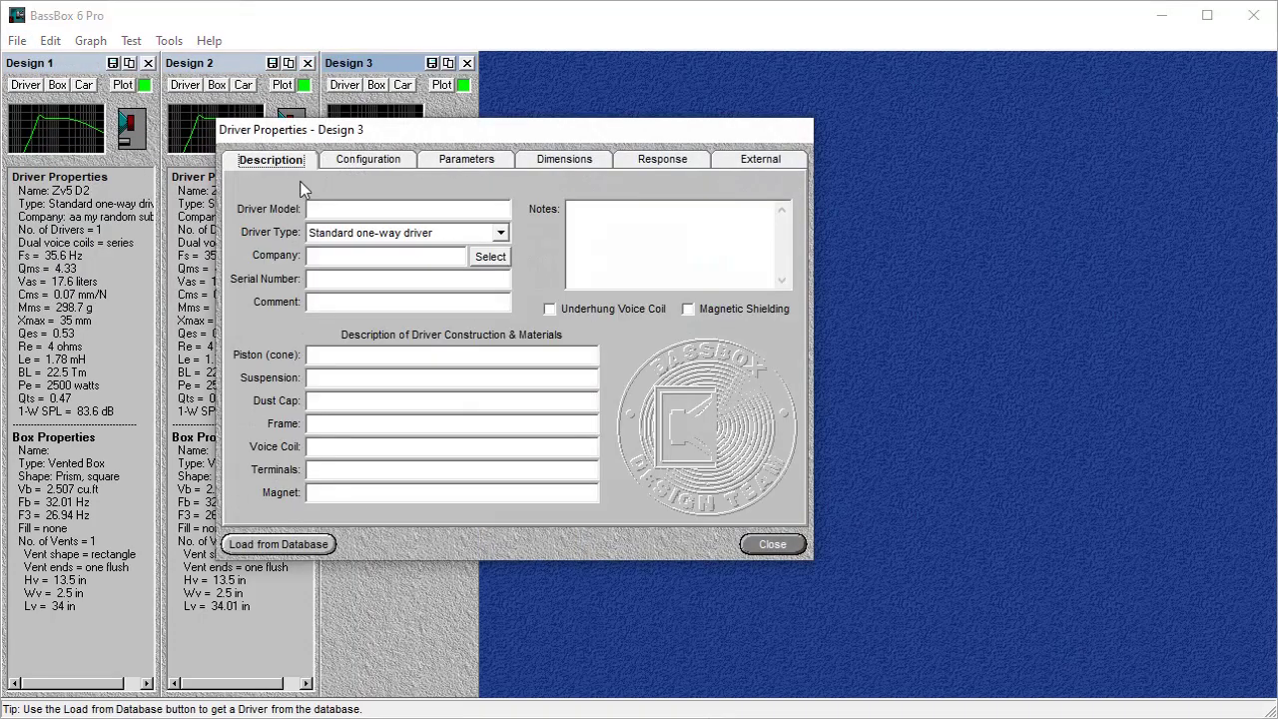
left_click(293, 544)
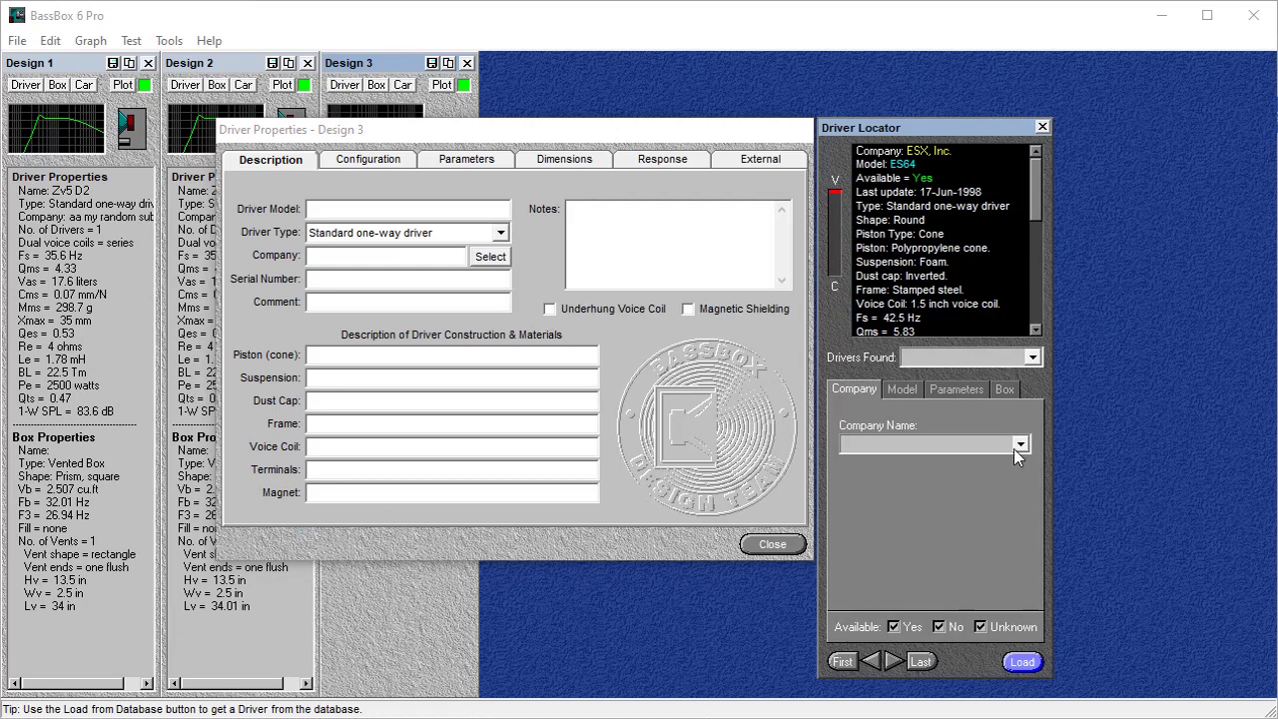
left_click(1019, 443)
left_click(989, 465)
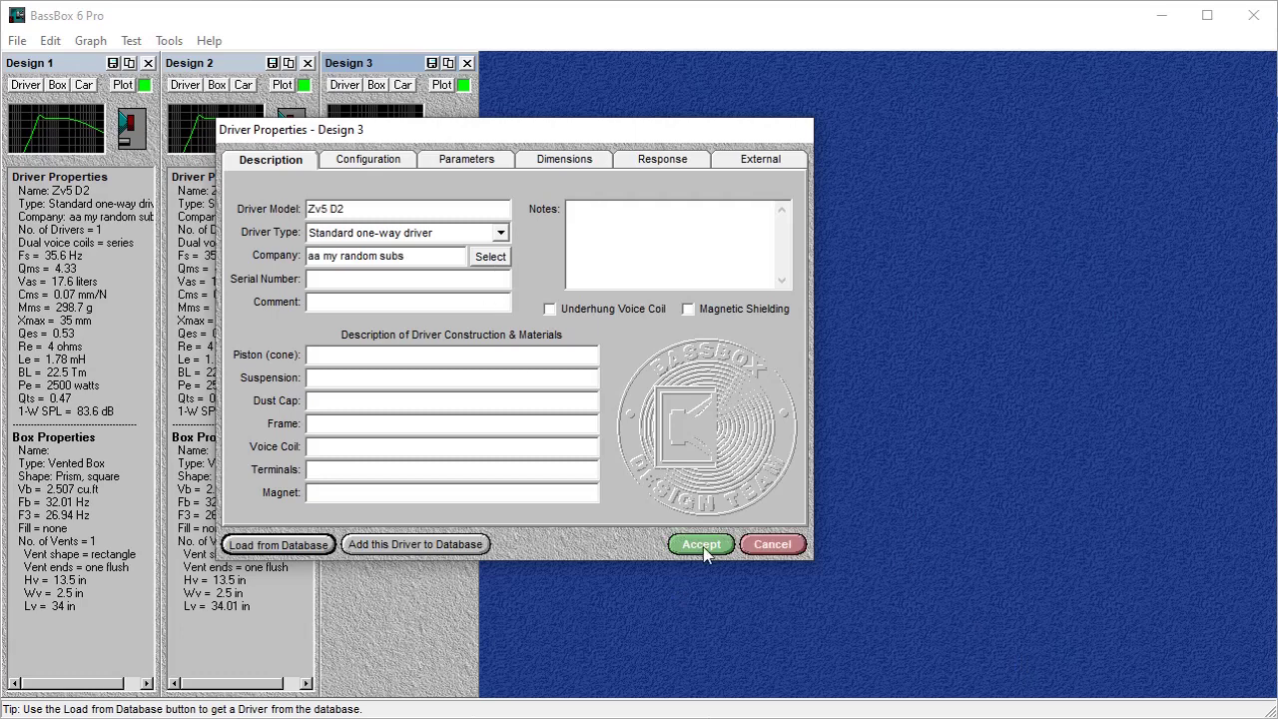
left_click(702, 545)
Step: Make Design 3 a vented box with a locked 2 cu.ft volume tuned to 32 Hz
left_click(377, 84)
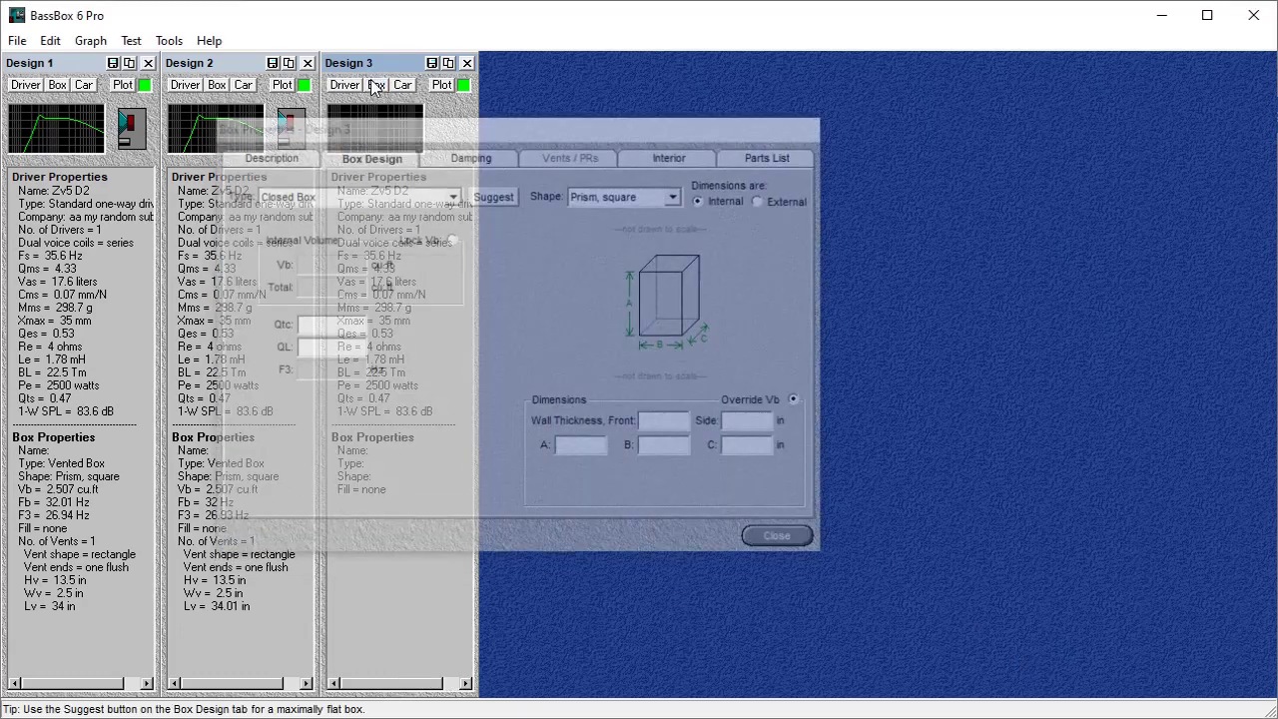
left_click(431, 195)
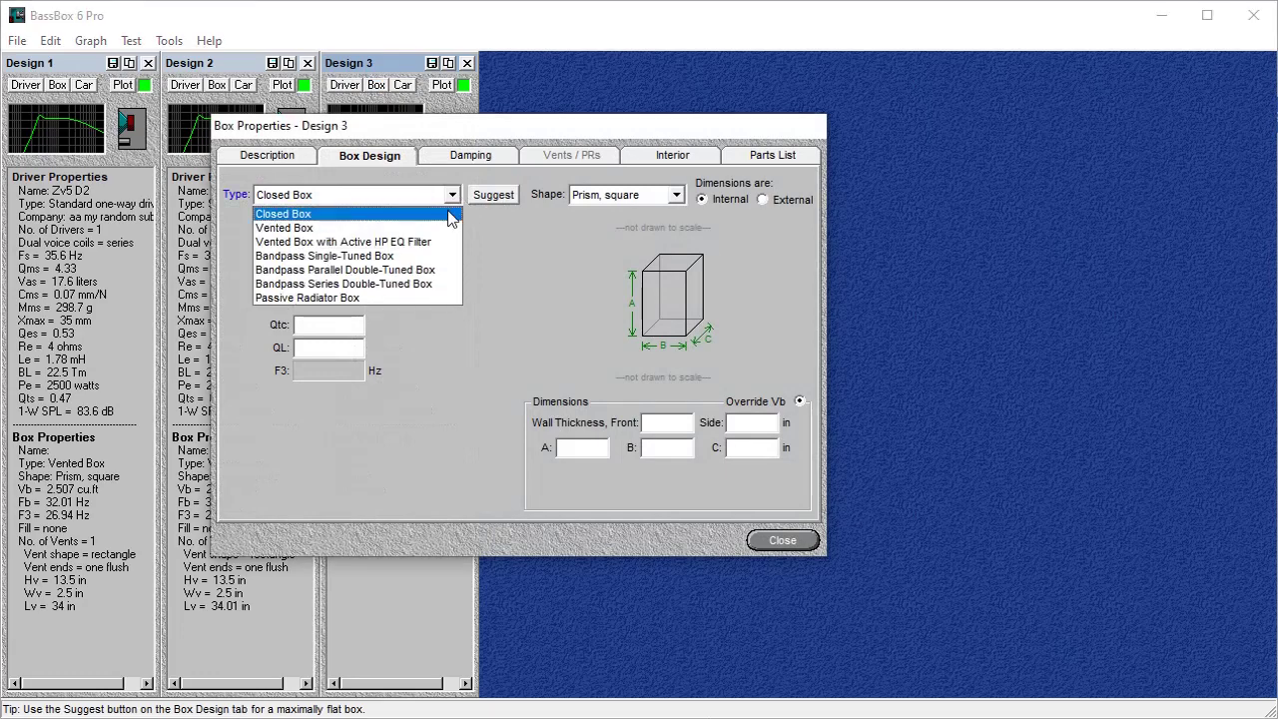
left_click(409, 228)
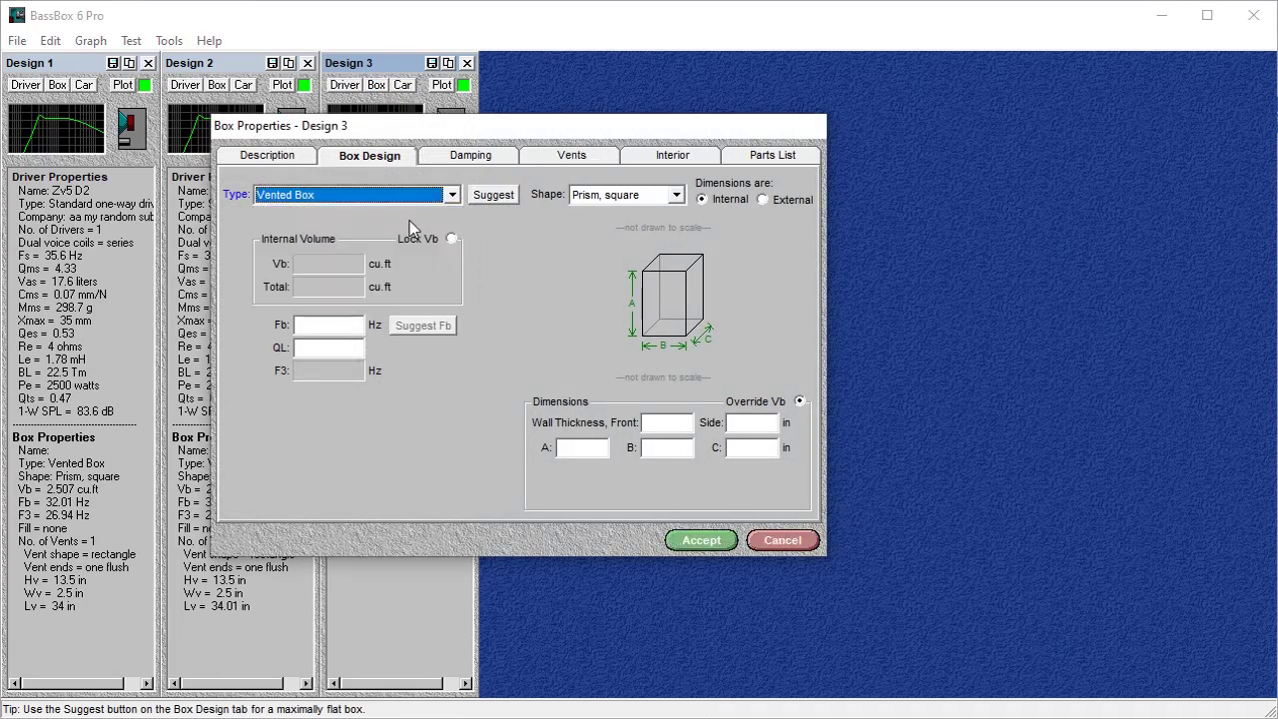
left_click(452, 238)
left_click(362, 262)
type("2.5")
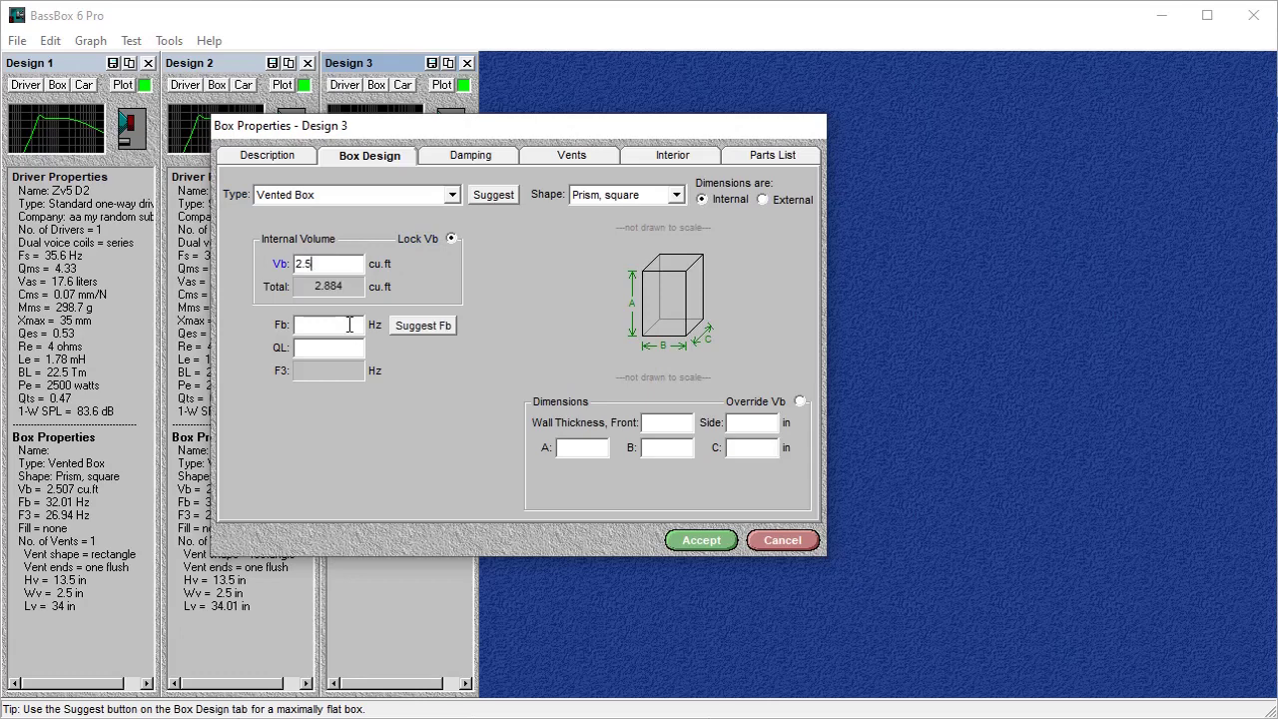
left_click(337, 326)
type("32")
Step: Review Design 3's Interior and Parts List tabs, then return to its round-vent settings
left_click(564, 157)
left_click_drag(622, 130, 633, 198)
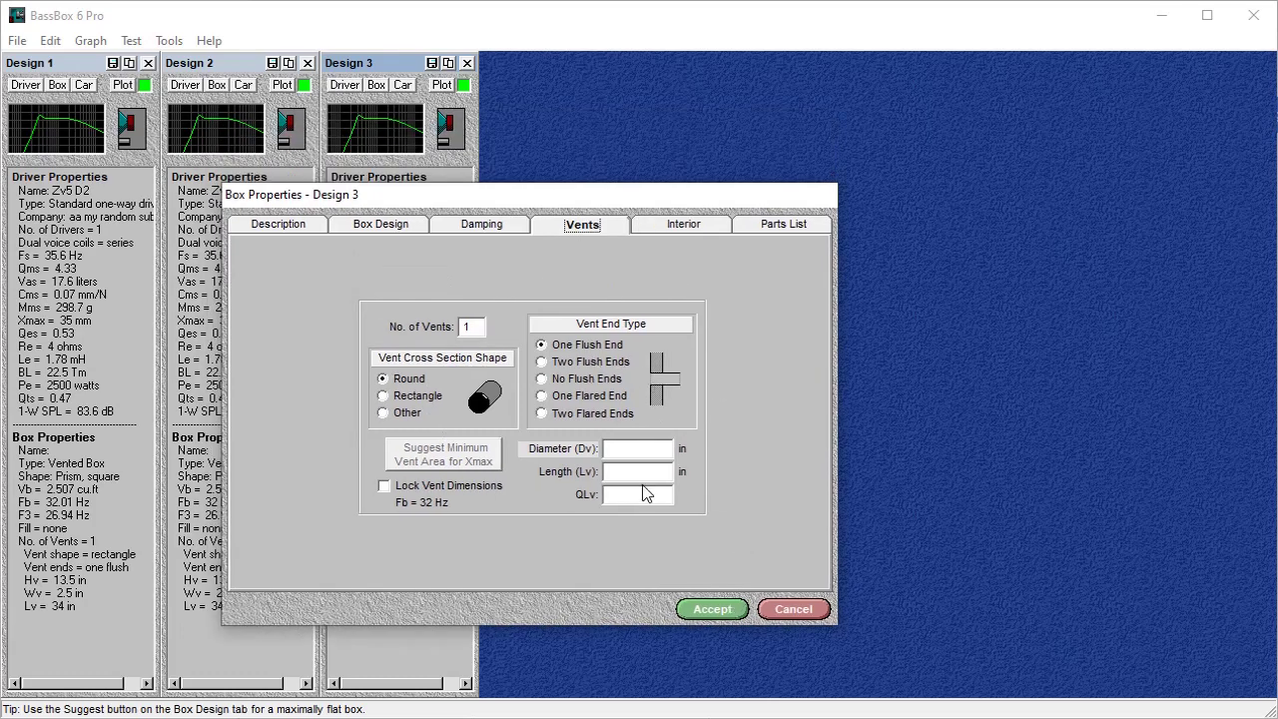
left_click(704, 226)
left_click(756, 224)
left_click(713, 228)
left_click(593, 230)
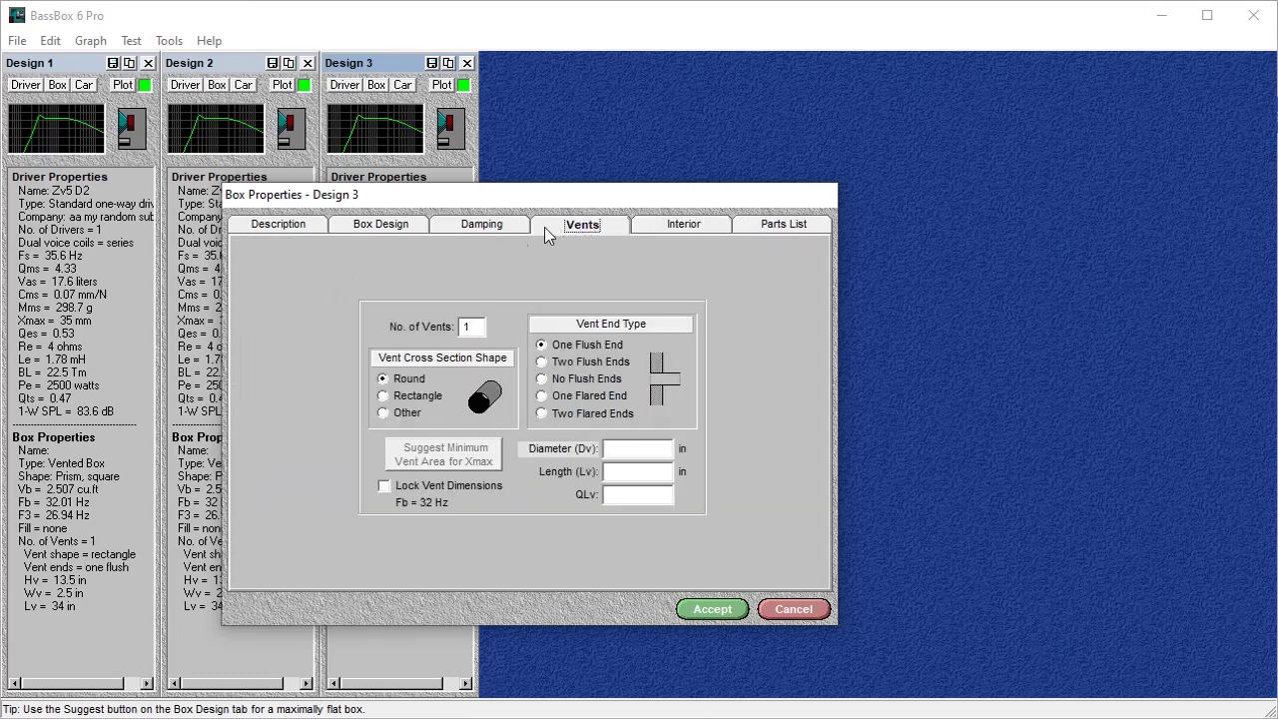
Step: Accept the box property changes
left_click(713, 610)
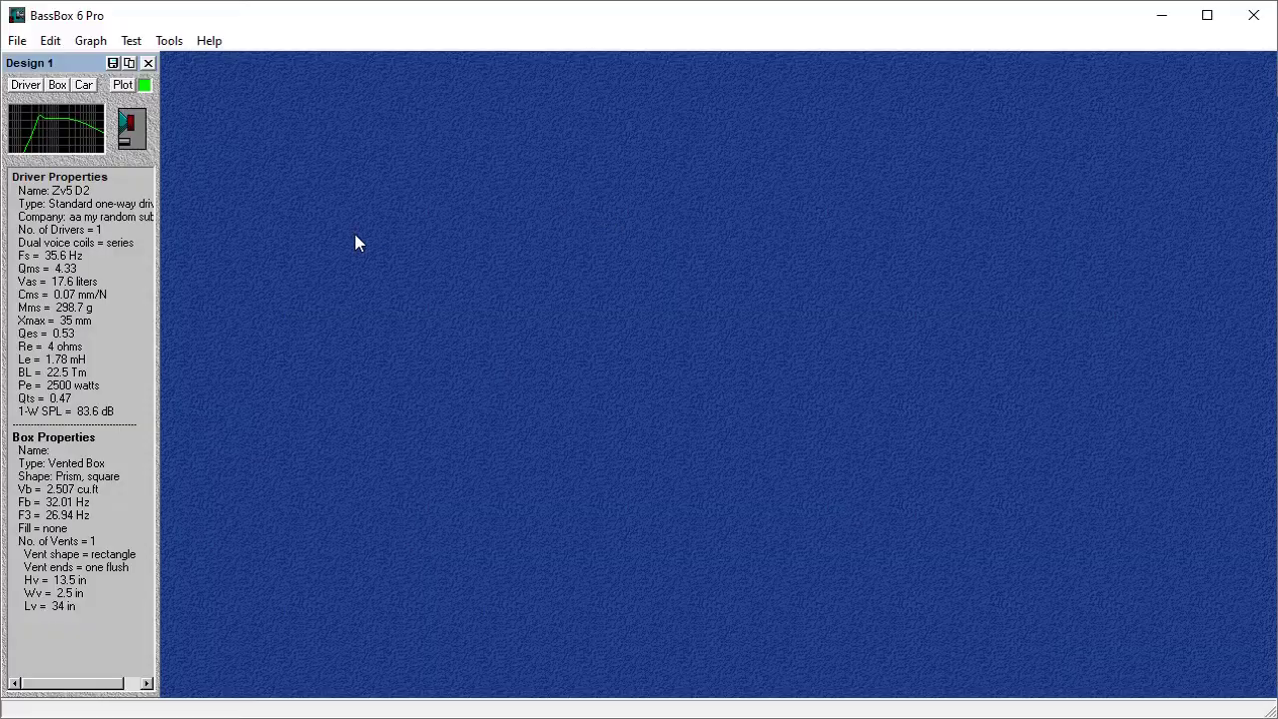
Step: Plot Design 1's normalized amplitude response and turn on the graph's readout cursor
left_click(122, 86)
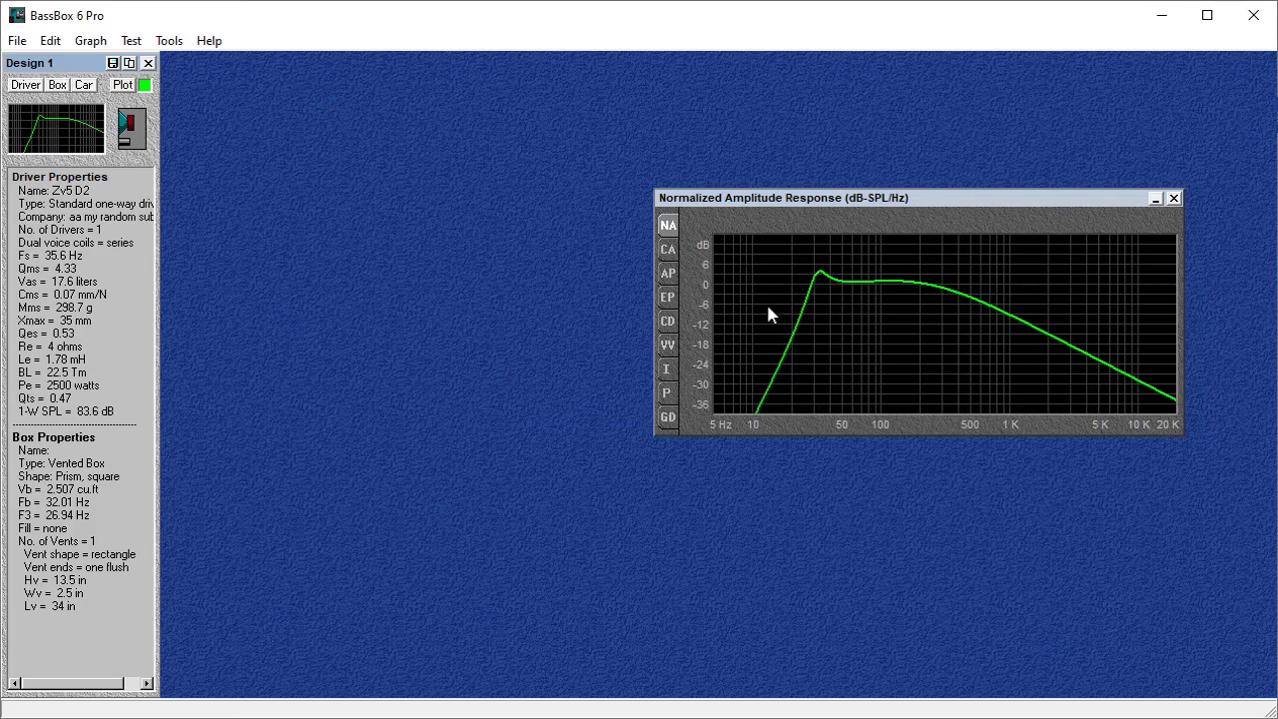
right_click(834, 267)
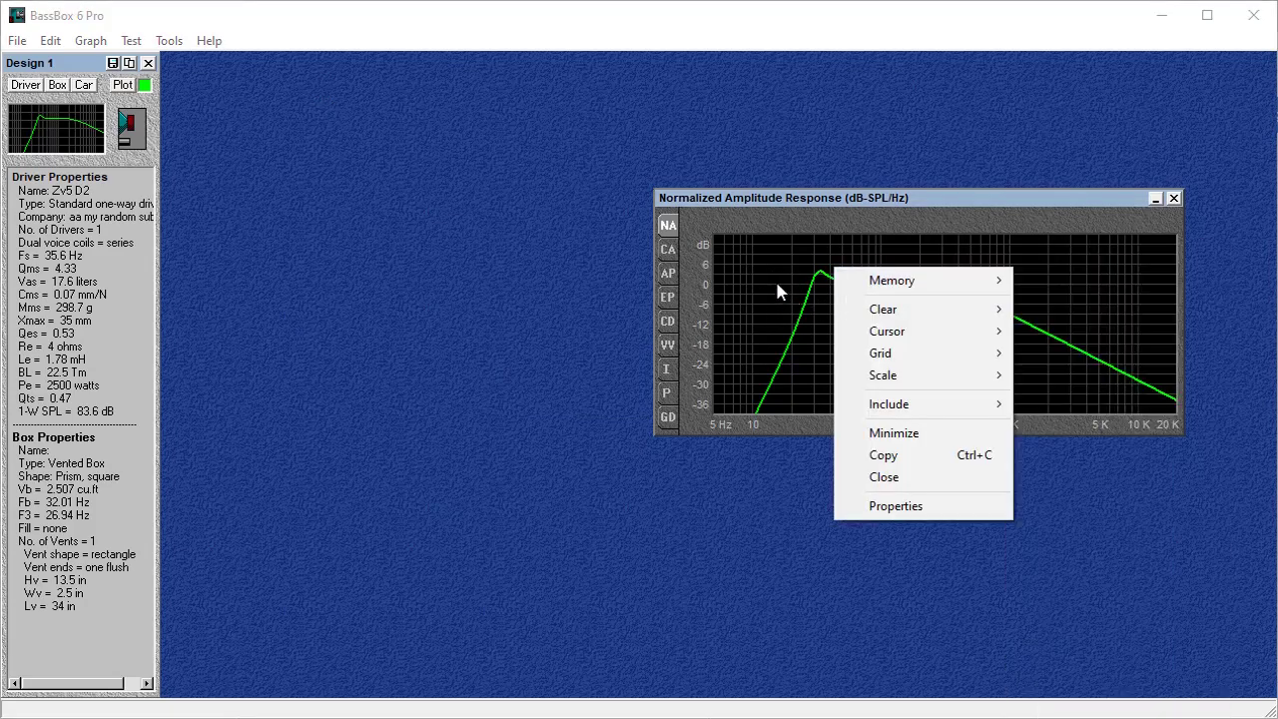
left_click(778, 285)
right_click(777, 283)
mouse_move(855, 347)
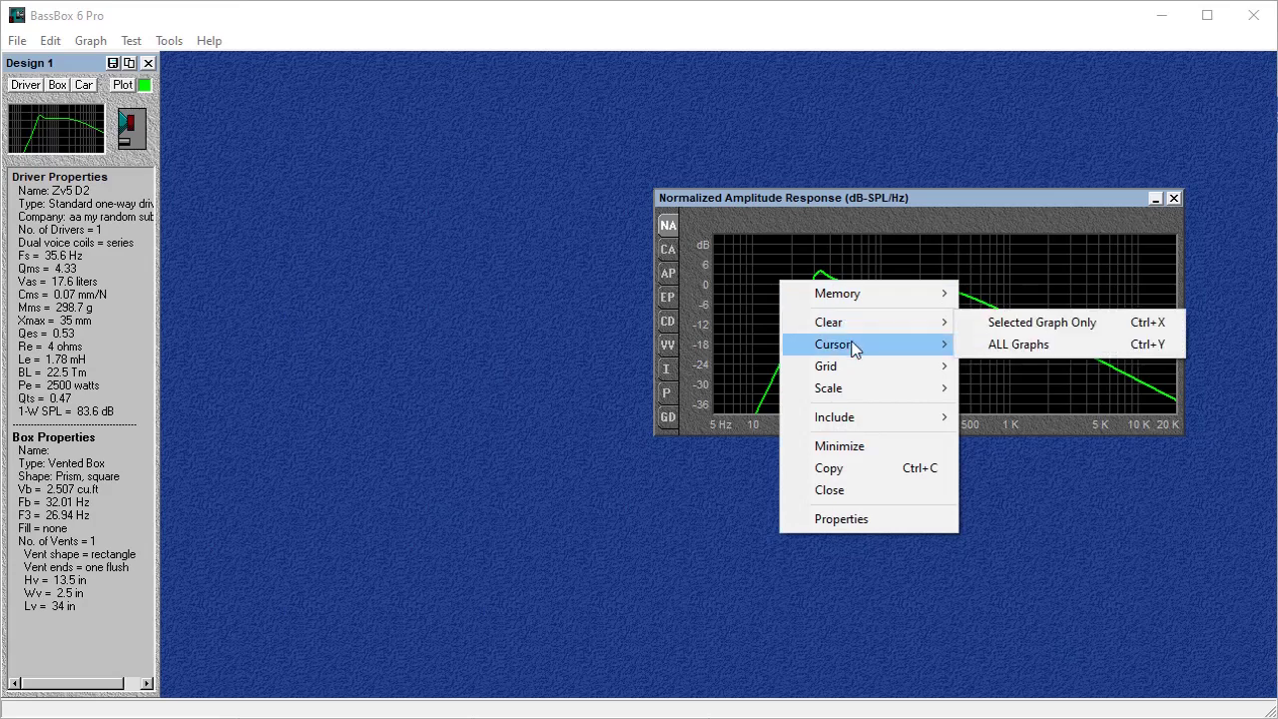
left_click(973, 342)
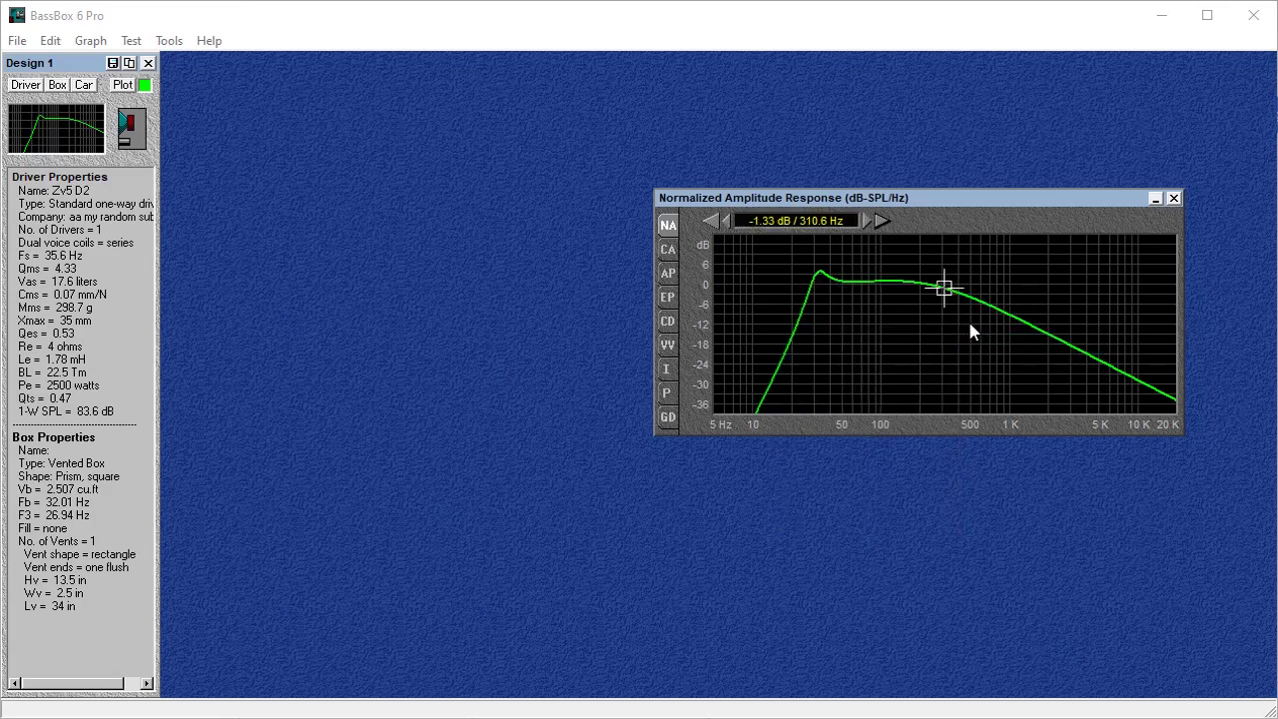
Step: Step the readout across the peak near 33 Hz, ending at 0.84 dB at 99.23 Hz
key("Left")
key("Left")
key("Left")
key("Left")
key("Left")
key("Left")
key("Left")
key("Left")
key("Left")
key("Left")
key("Left")
key("Left")
key("Left")
key("Left")
key("Left")
key("Left")
key("Left")
key("Left")
key("Left")
key("Left")
key("Left")
key("Left")
key("Left")
key("Left")
key("Left")
key("Left")
key("Left")
key("Left")
key("Left")
key("Left")
key("Left")
key("Left")
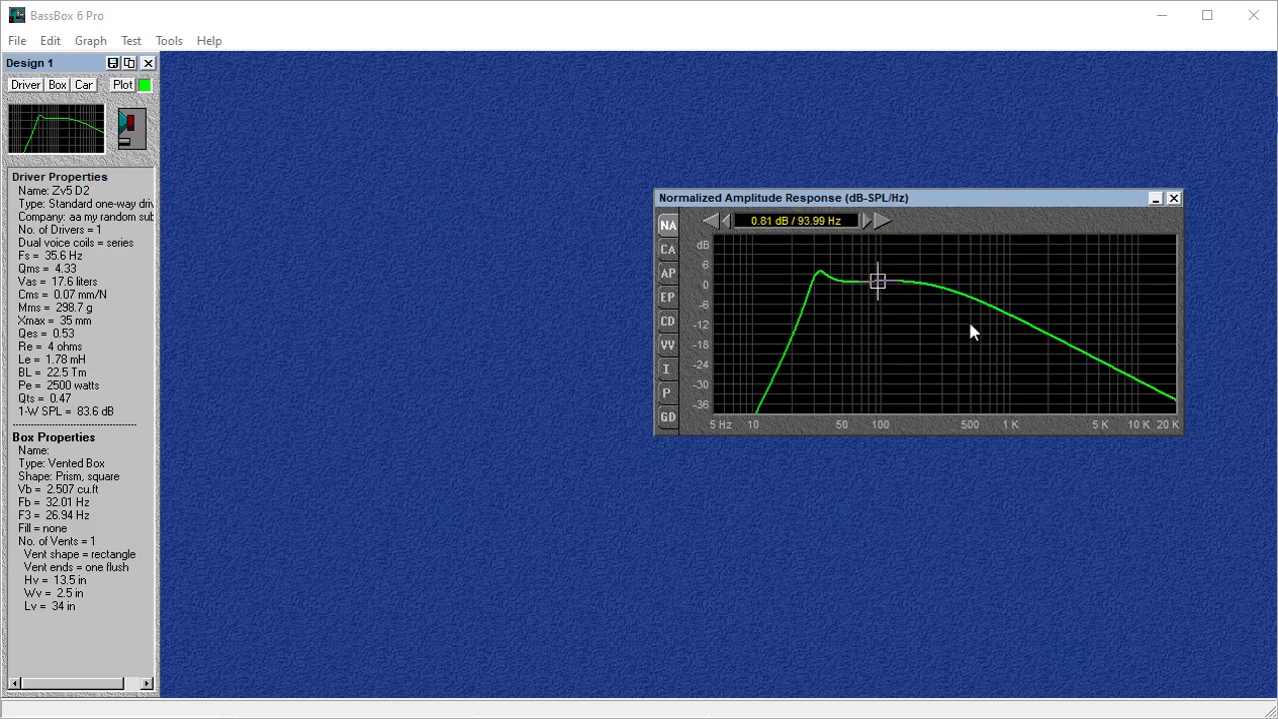
key("Left")
key("Left")
key("Left")
key("Left")
key("Left")
key("Left")
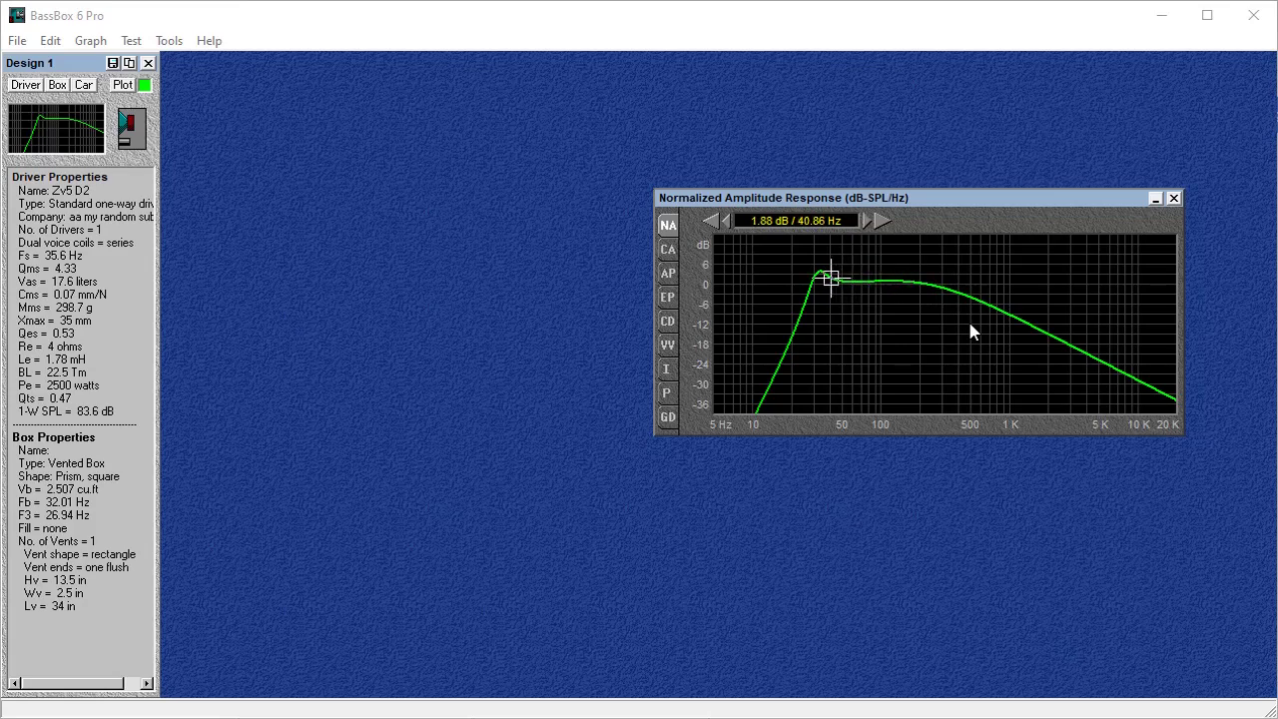
key("Left")
key("Left")
key("Left")
key("Left")
key("Left")
key("Left")
key("Left")
key("Left")
key("Left")
key("Left")
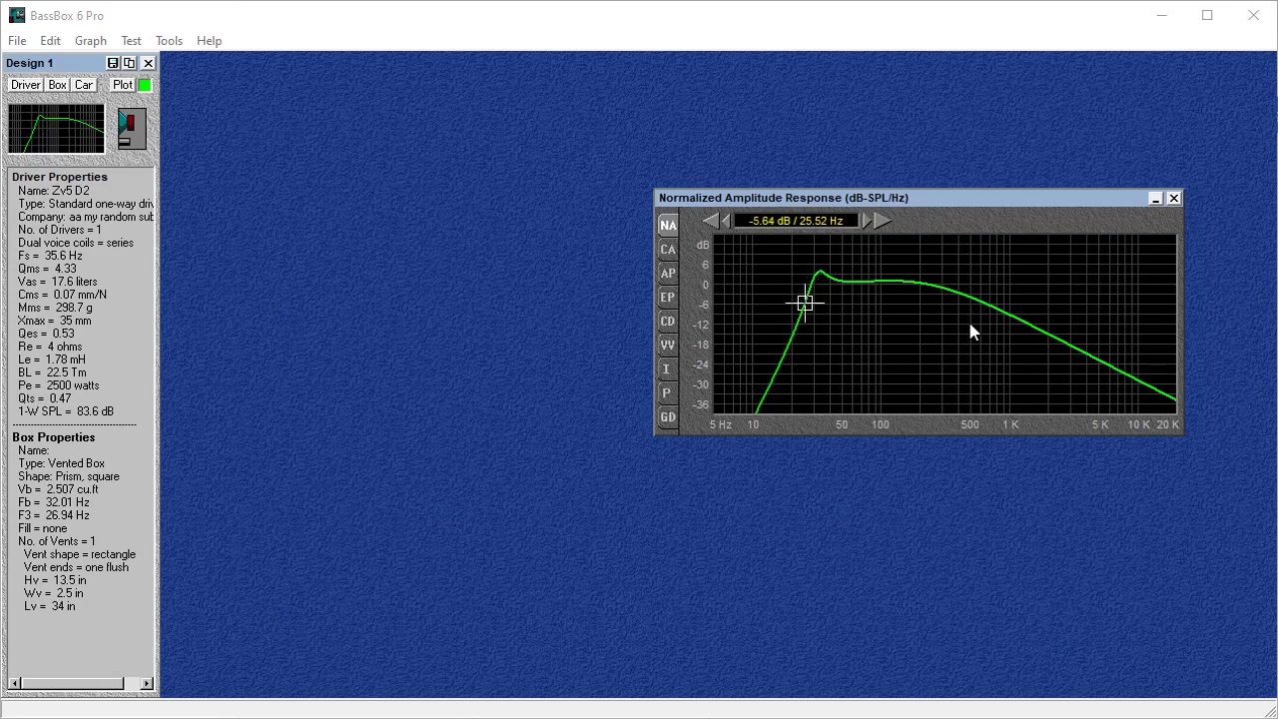
key("Left")
key("Left")
key("Left")
key("Left")
key("Left")
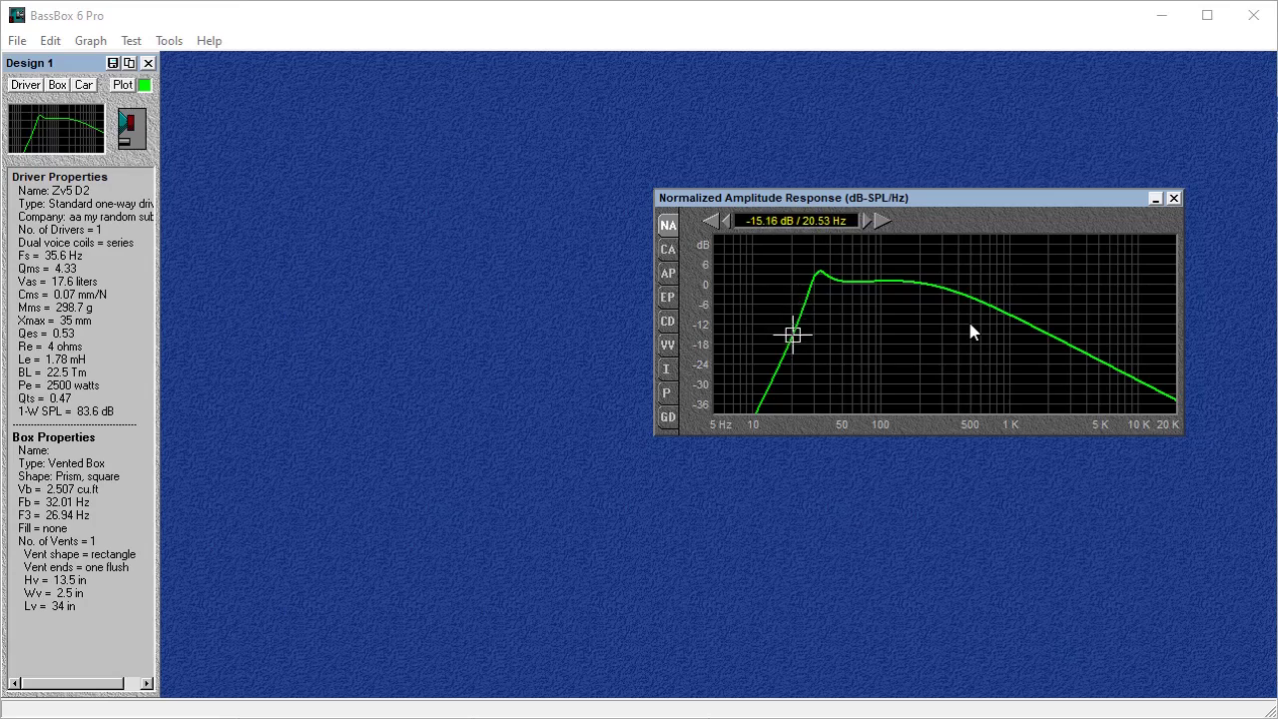
key("Right")
key("Right")
key("Right")
key("Right")
key("Right")
key("Right")
key("Right")
key("Right")
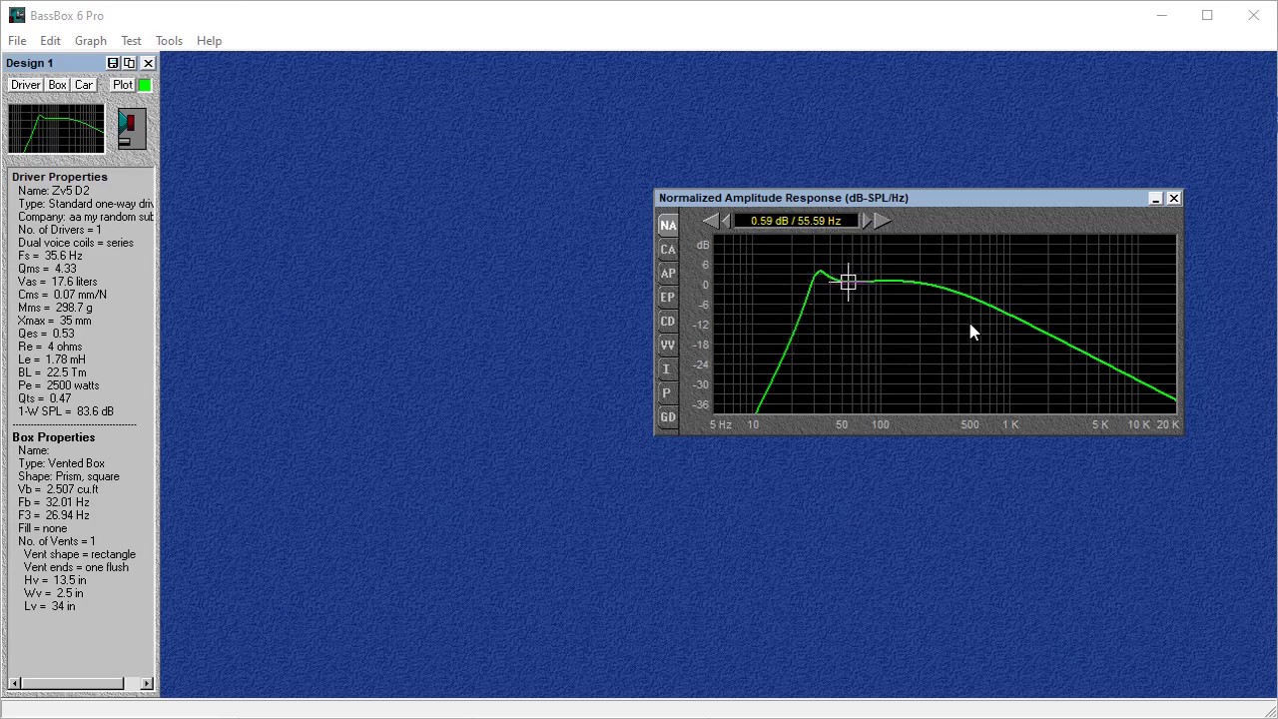
key("Right")
key("Right")
key("Right")
key("Right")
key("Right")
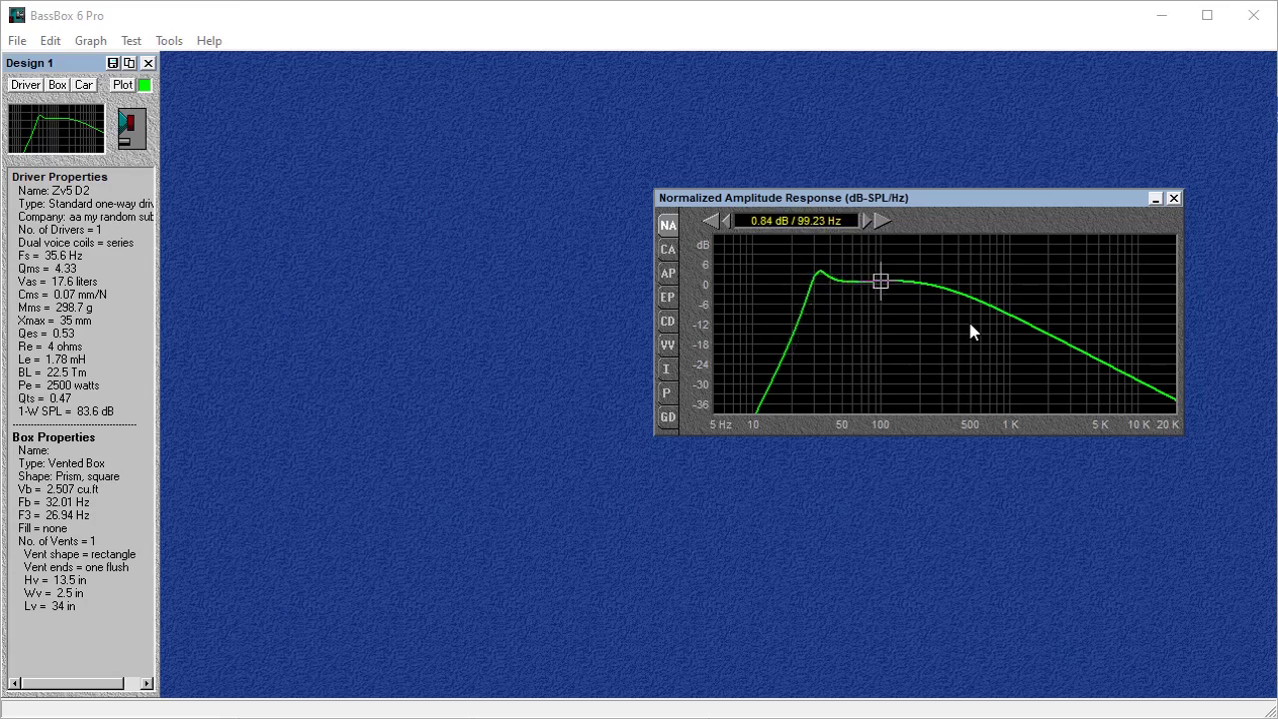
Step: Switch to the Custom Amplitude graph at 2500 watts and clear the curves from all graphs
left_click(673, 251)
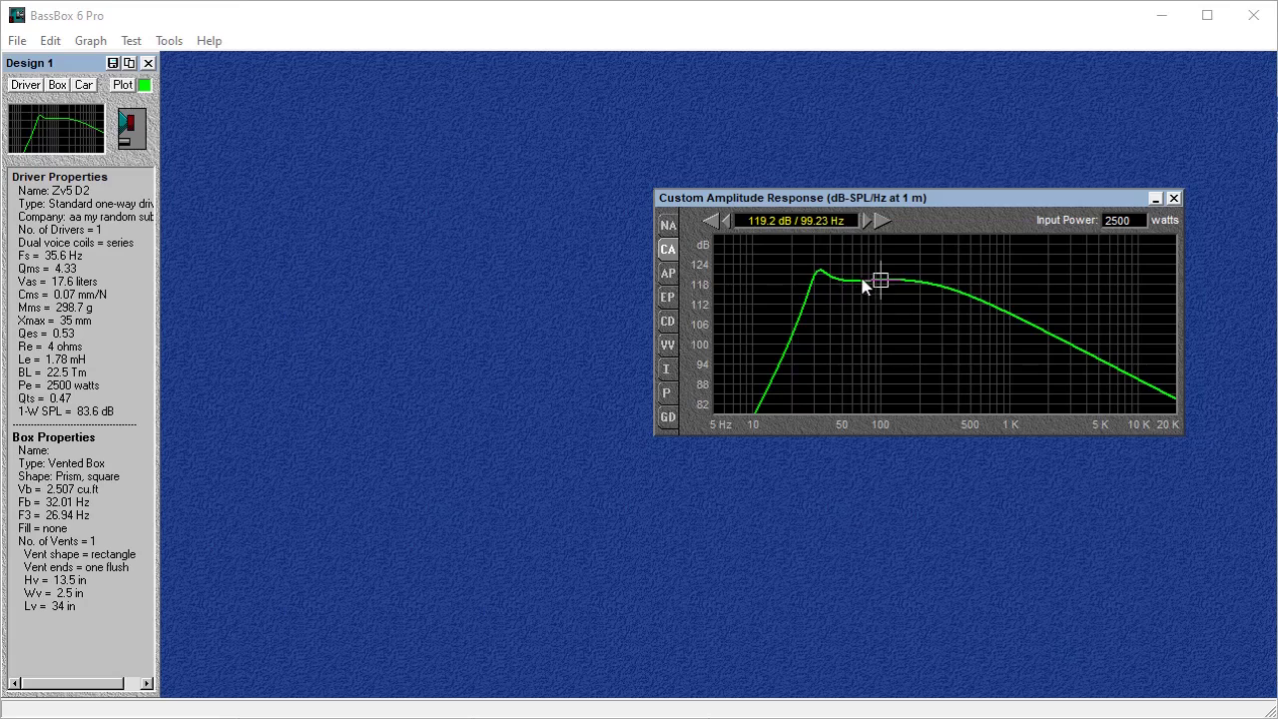
right_click(946, 341)
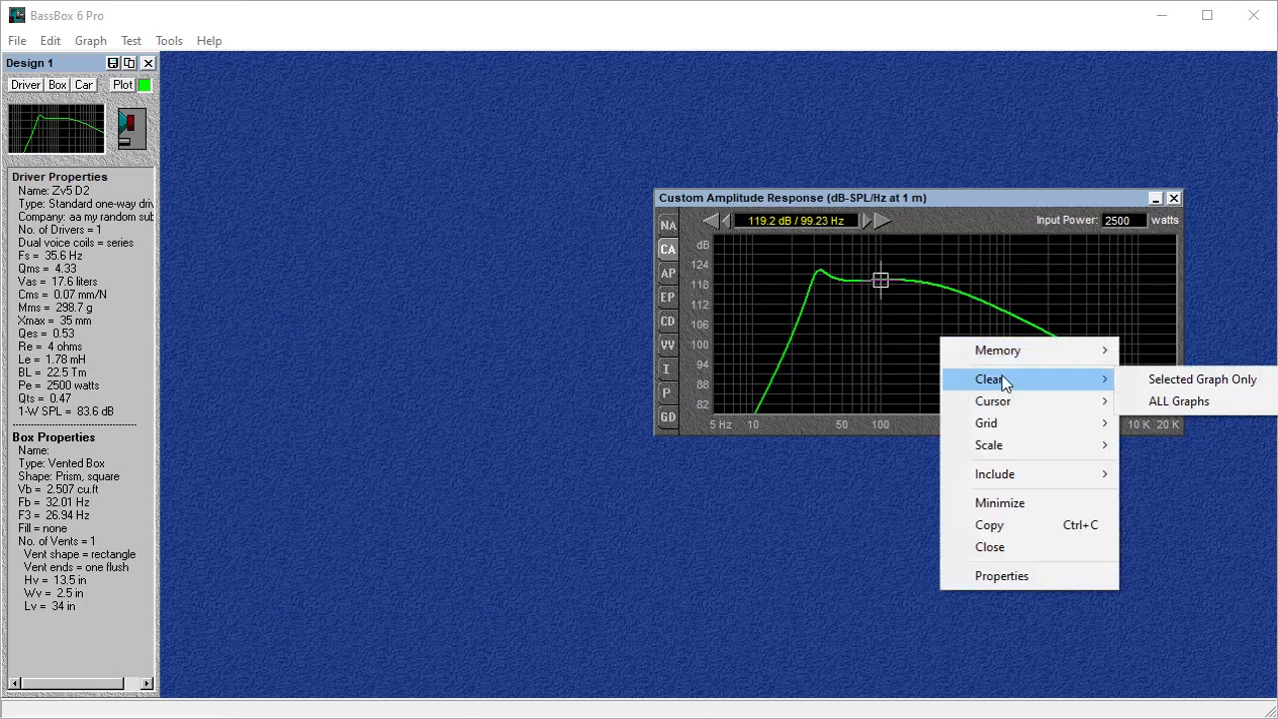
mouse_move(1013, 385)
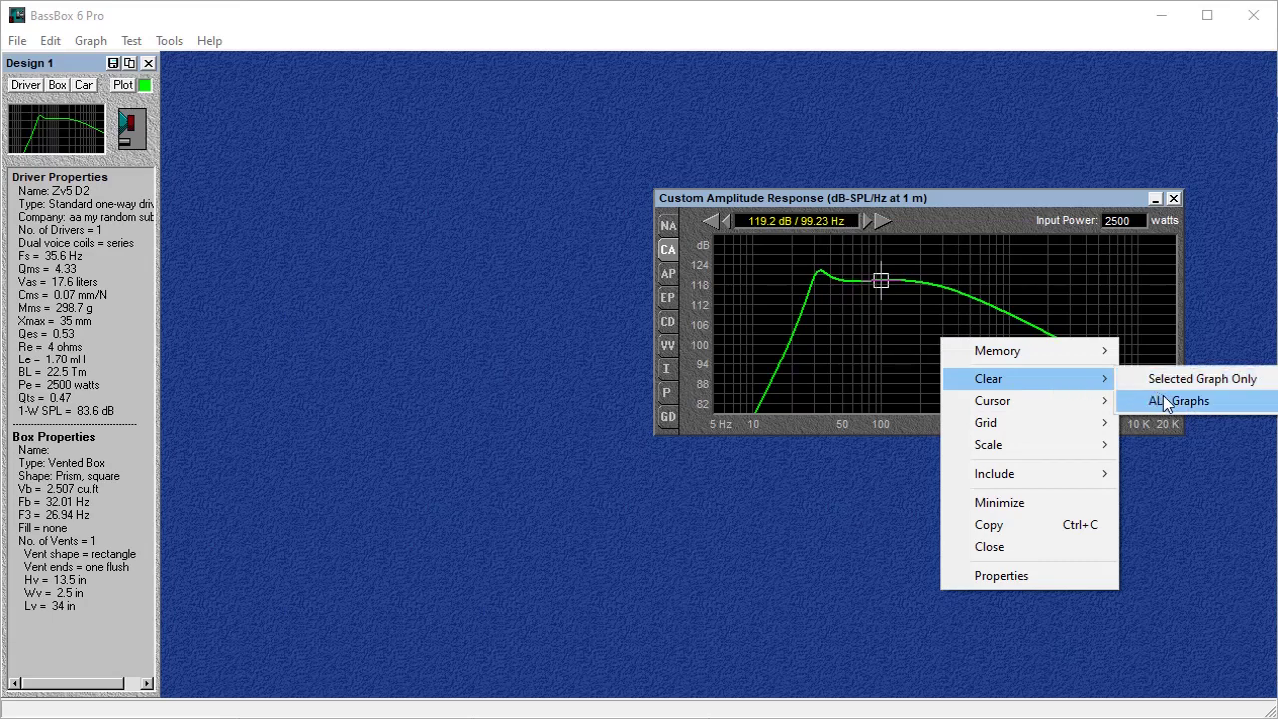
left_click(1164, 401)
Step: Open the saved '184thmarkcopy 2x 4 18's' four-driver bandpass design as Design 2
left_click(20, 41)
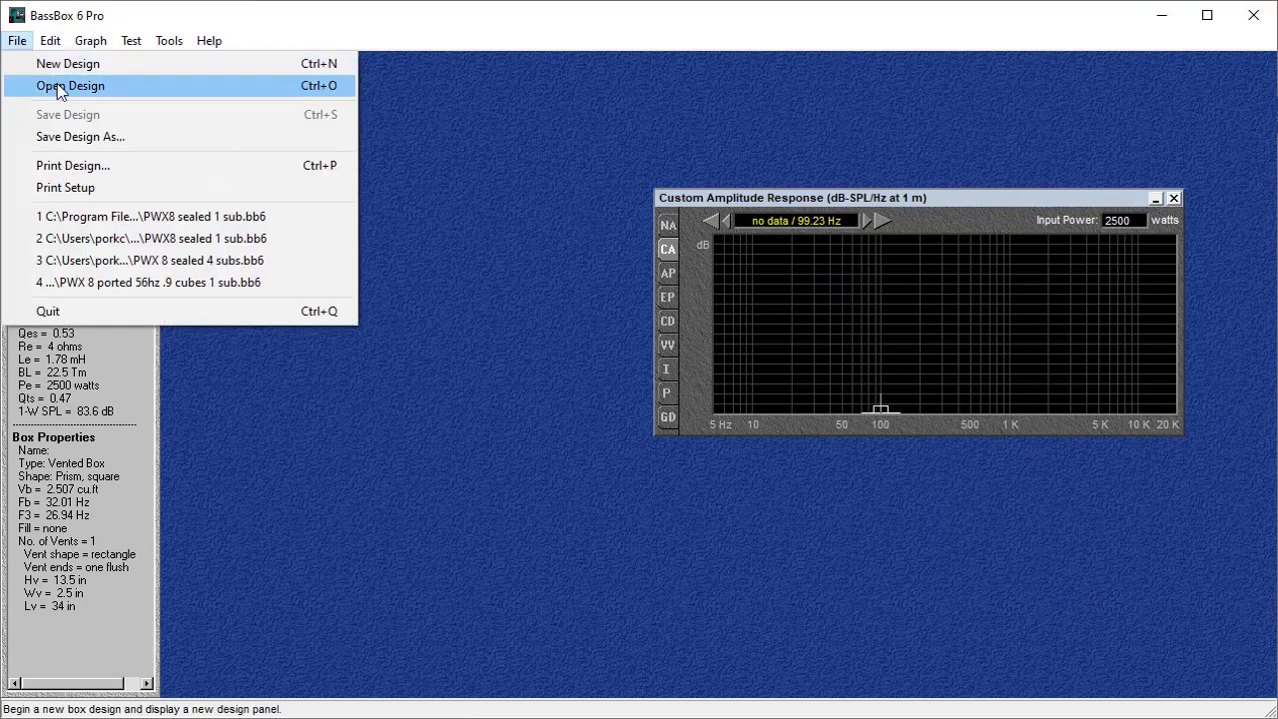
left_click(59, 88)
scroll(359, 244, "down", 4)
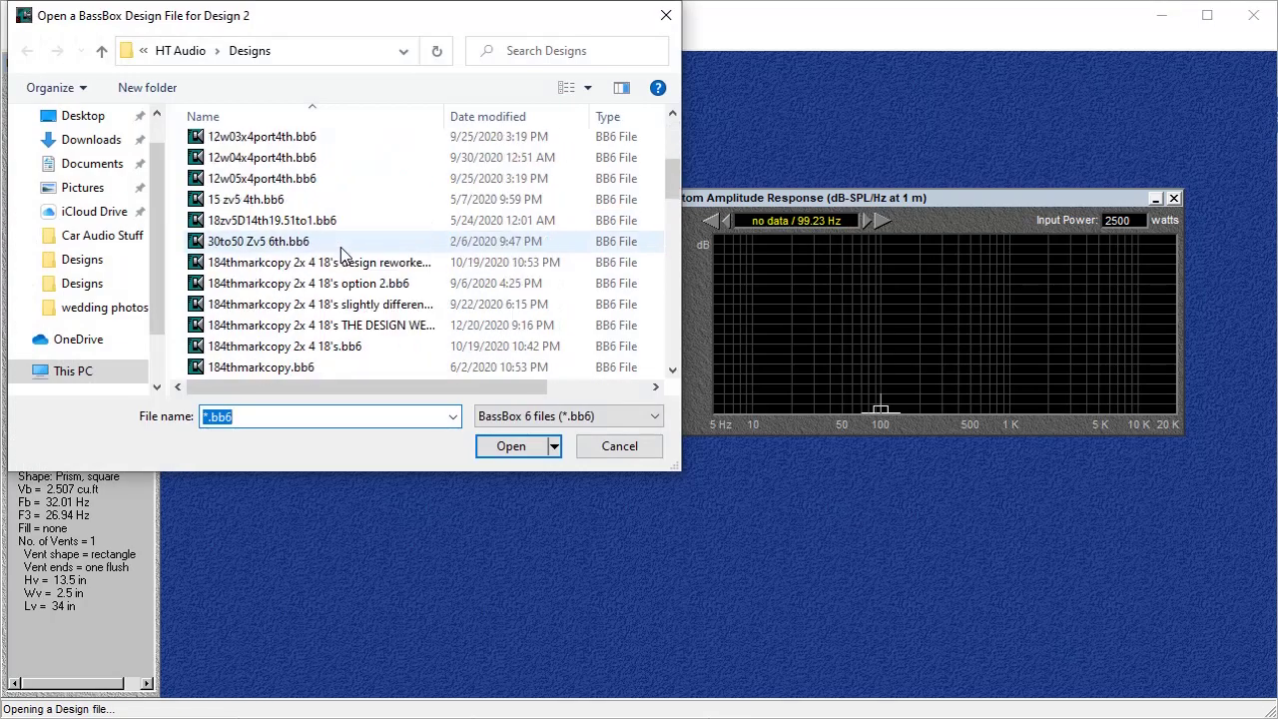
scroll(340, 246, "down", 5)
scroll(419, 244, "up", 2)
left_click(319, 139)
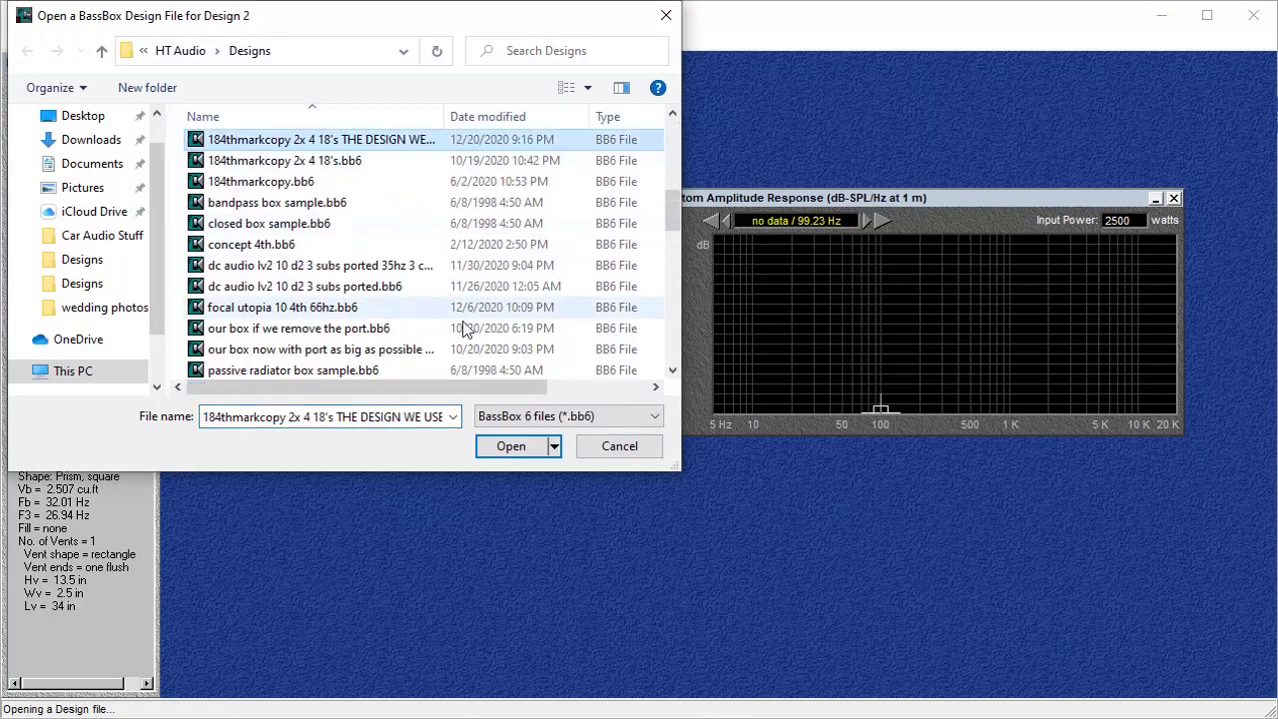
left_click(523, 448)
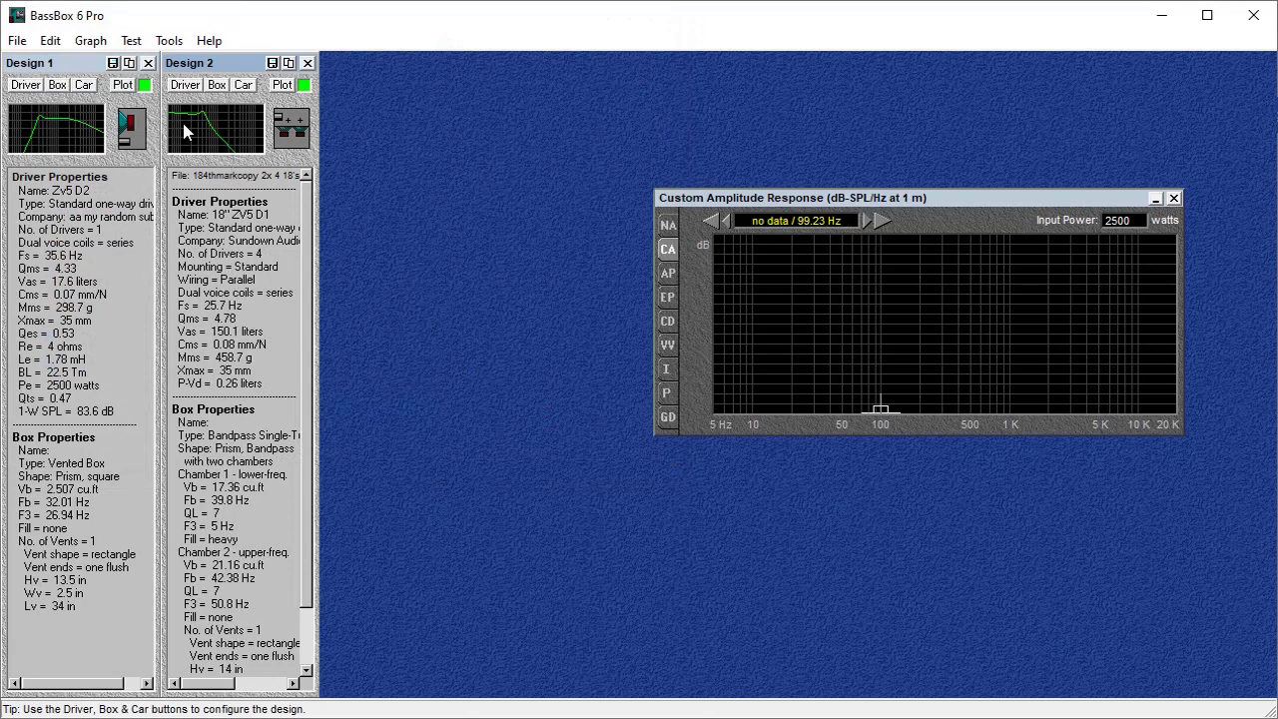
left_click(17, 44)
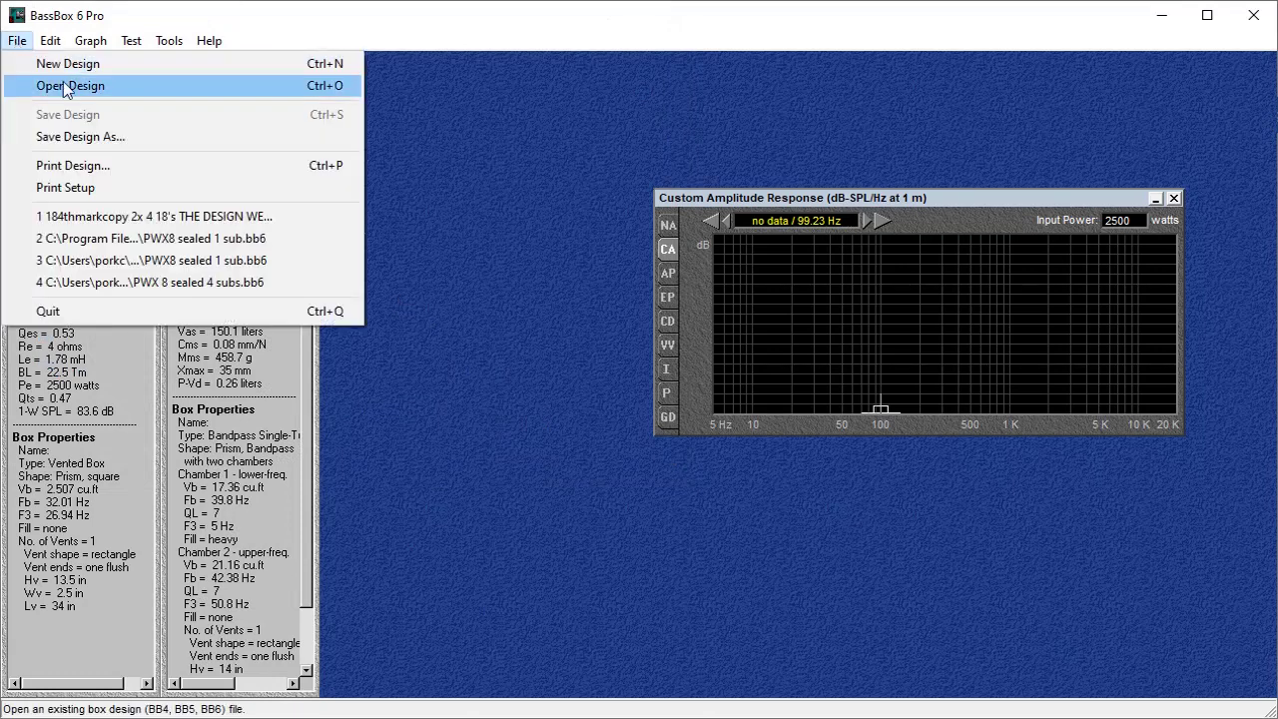
Step: Load the 'ranger 3 18s' three-driver bandpass design file as Design 3
left_click(65, 87)
scroll(349, 313, "down", 10)
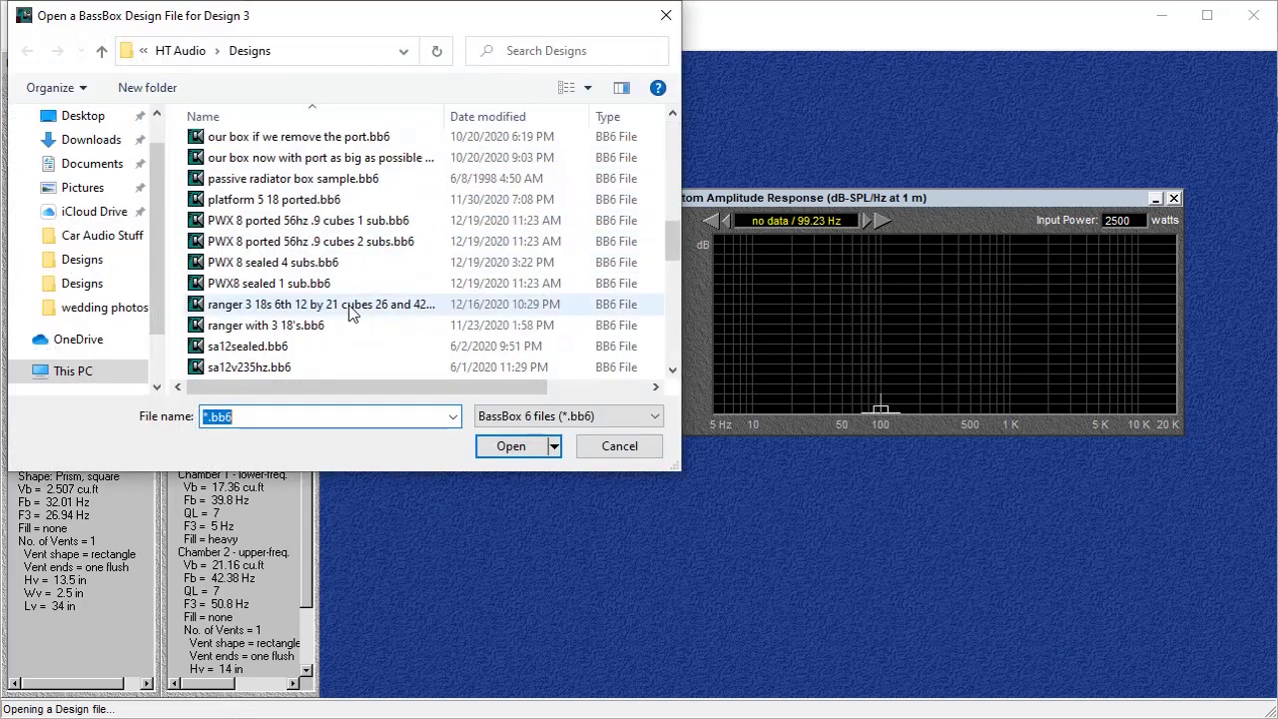
left_click(349, 305)
left_click(507, 445)
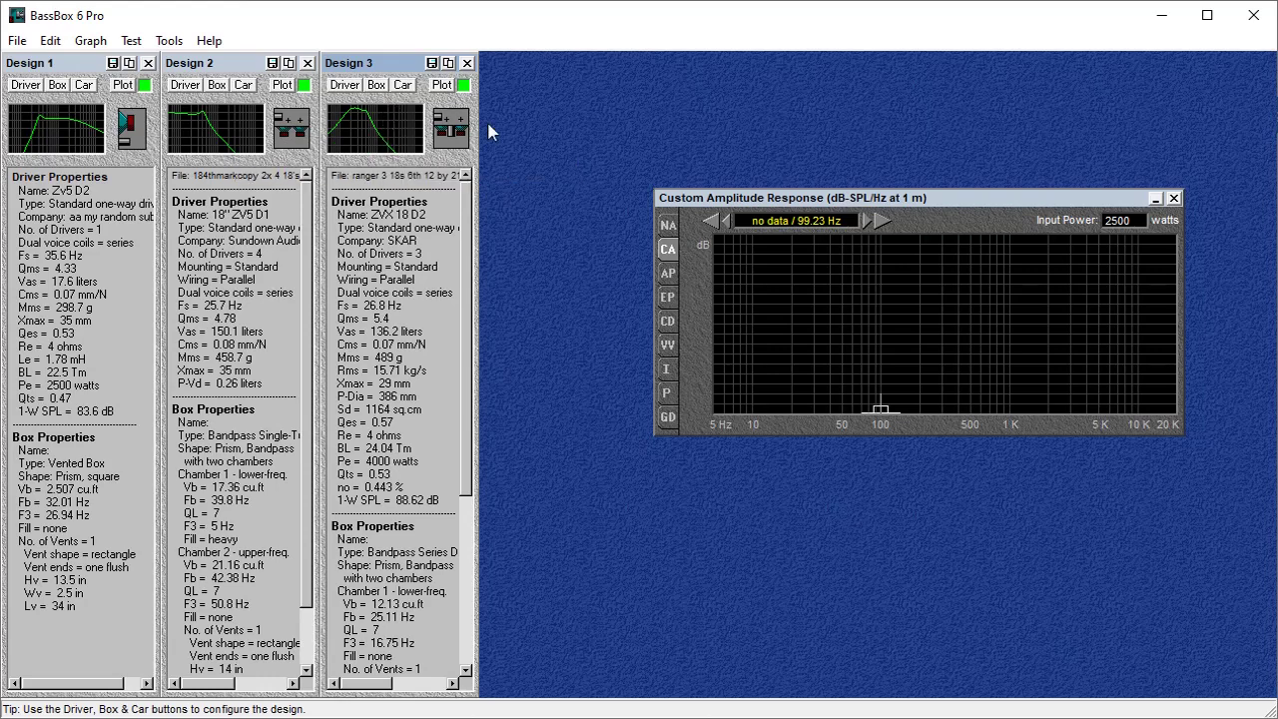
Step: Plot Design 3's response, then overlay Design 2's curve on the same graph
left_click(441, 85)
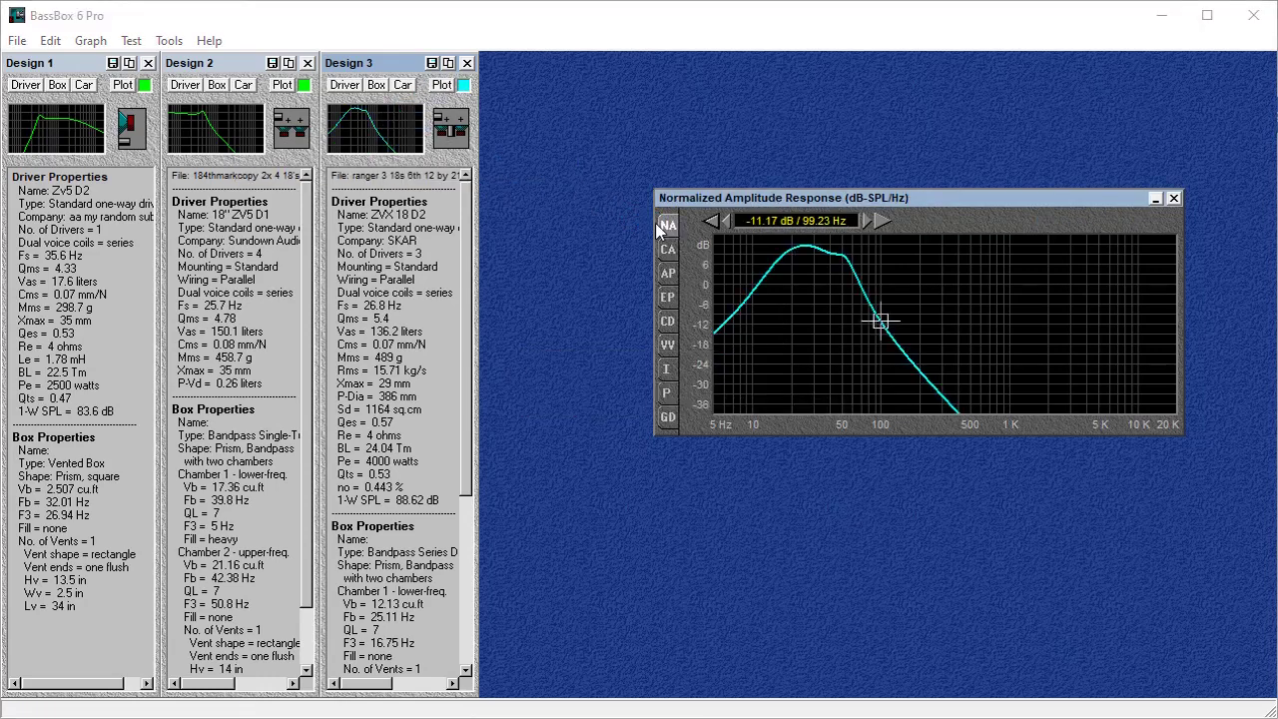
left_click(282, 85)
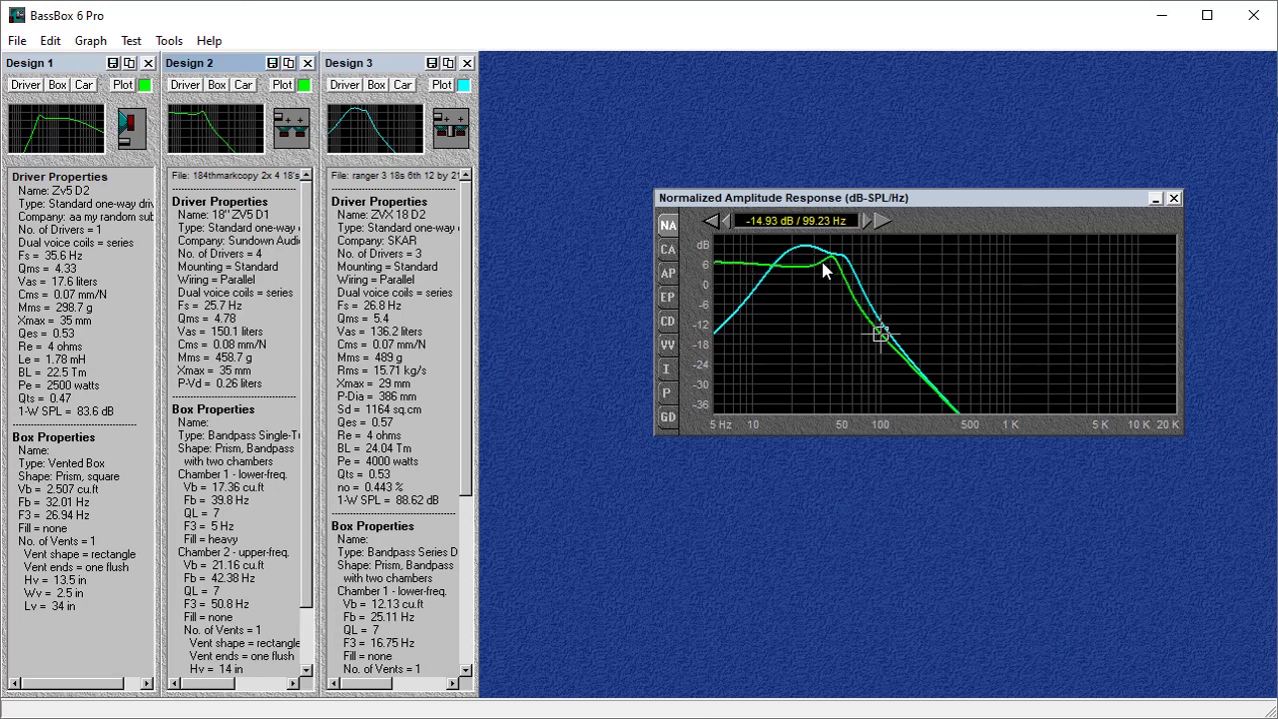
Step: Show the Custom Amplitude Response graph at an input power of 12000 watts
left_click(669, 256)
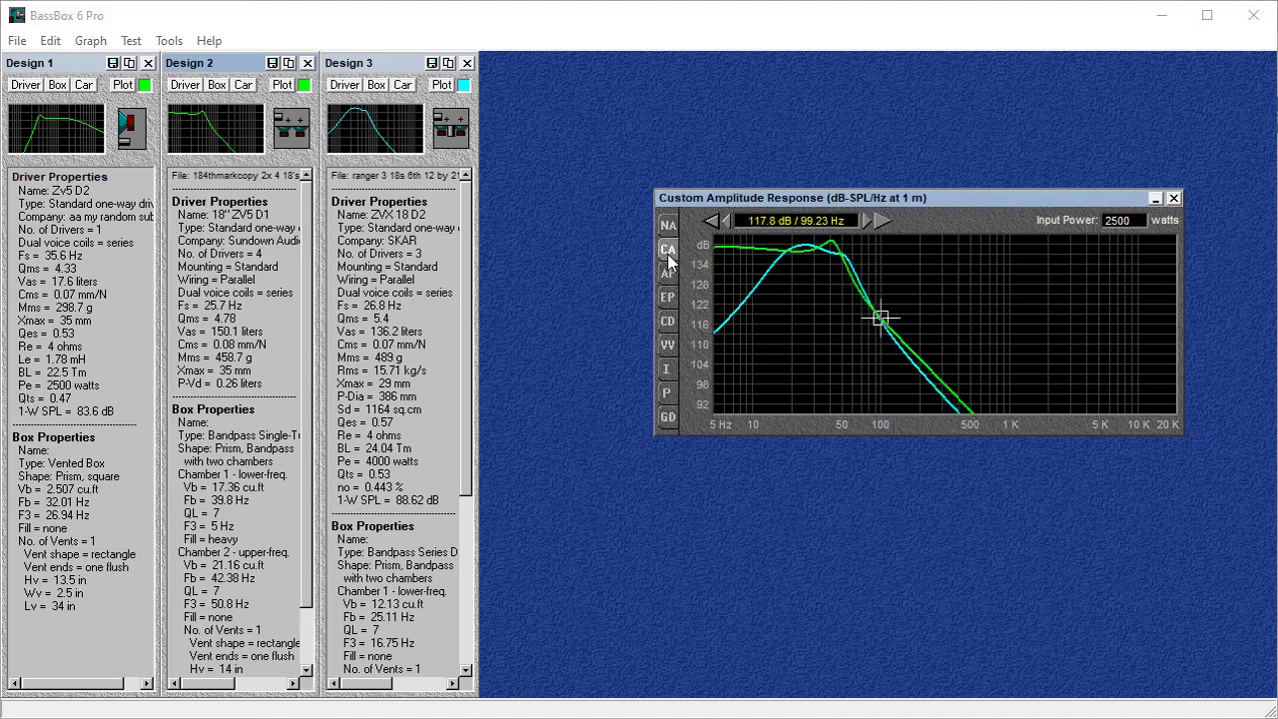
double_click(1133, 220)
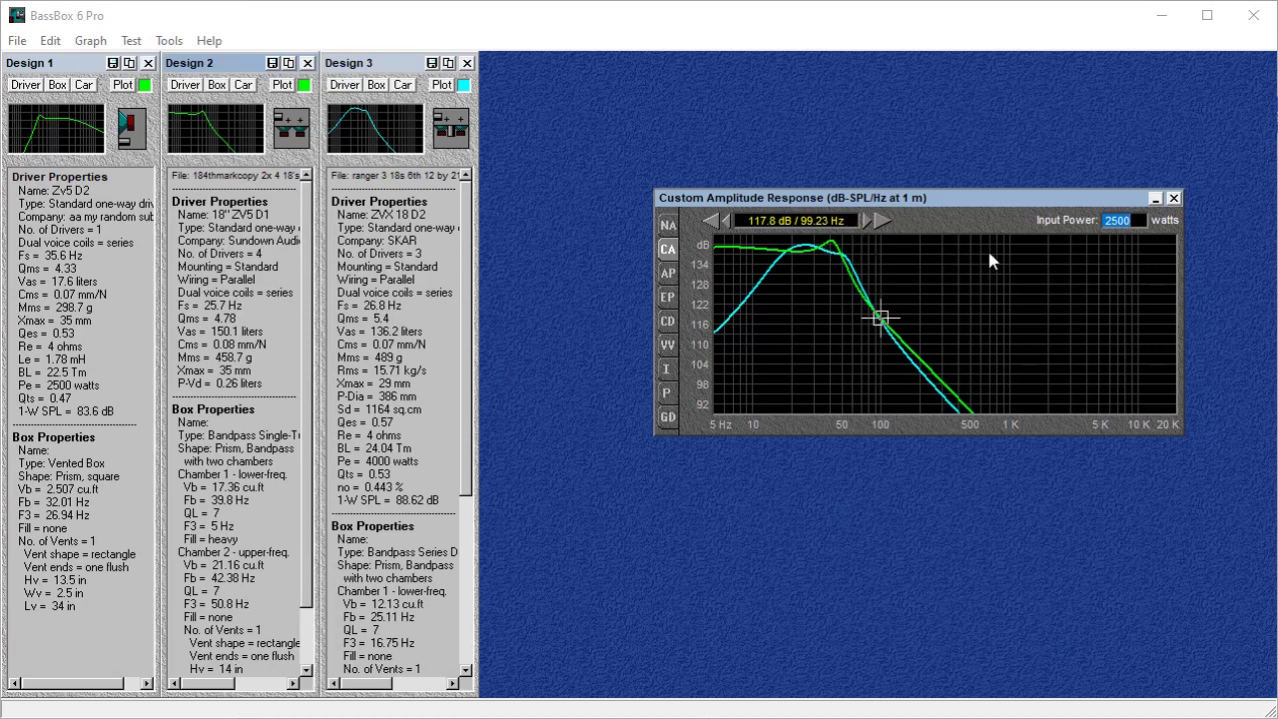
type("12000")
key("Return")
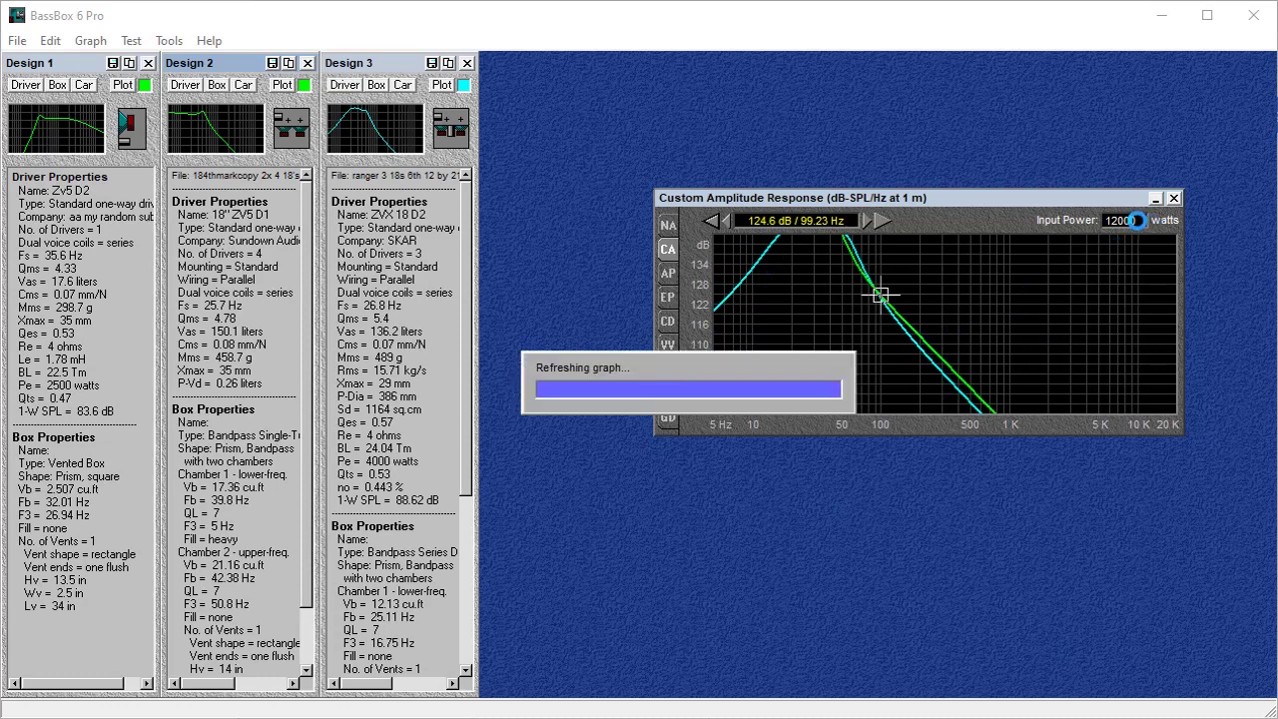
Step: Switch the graph's vertical scale to Expanded
right_click(961, 320)
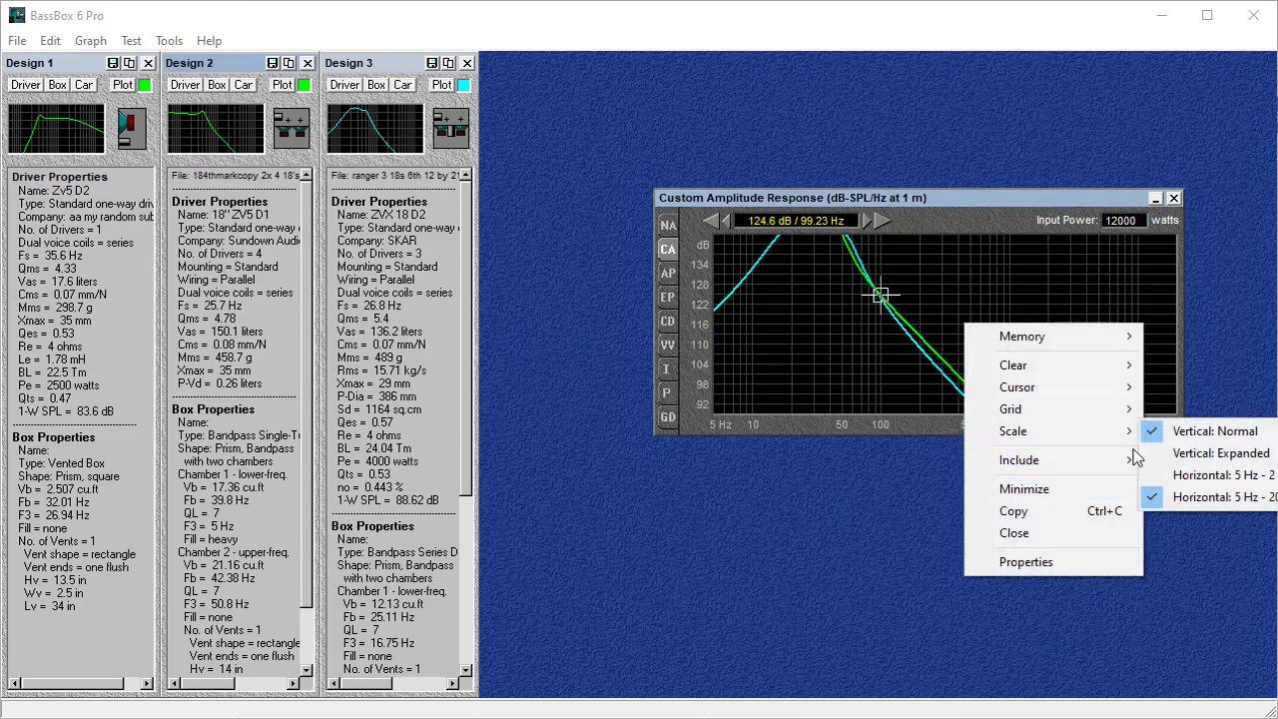
mouse_move(1067, 445)
left_click(1203, 451)
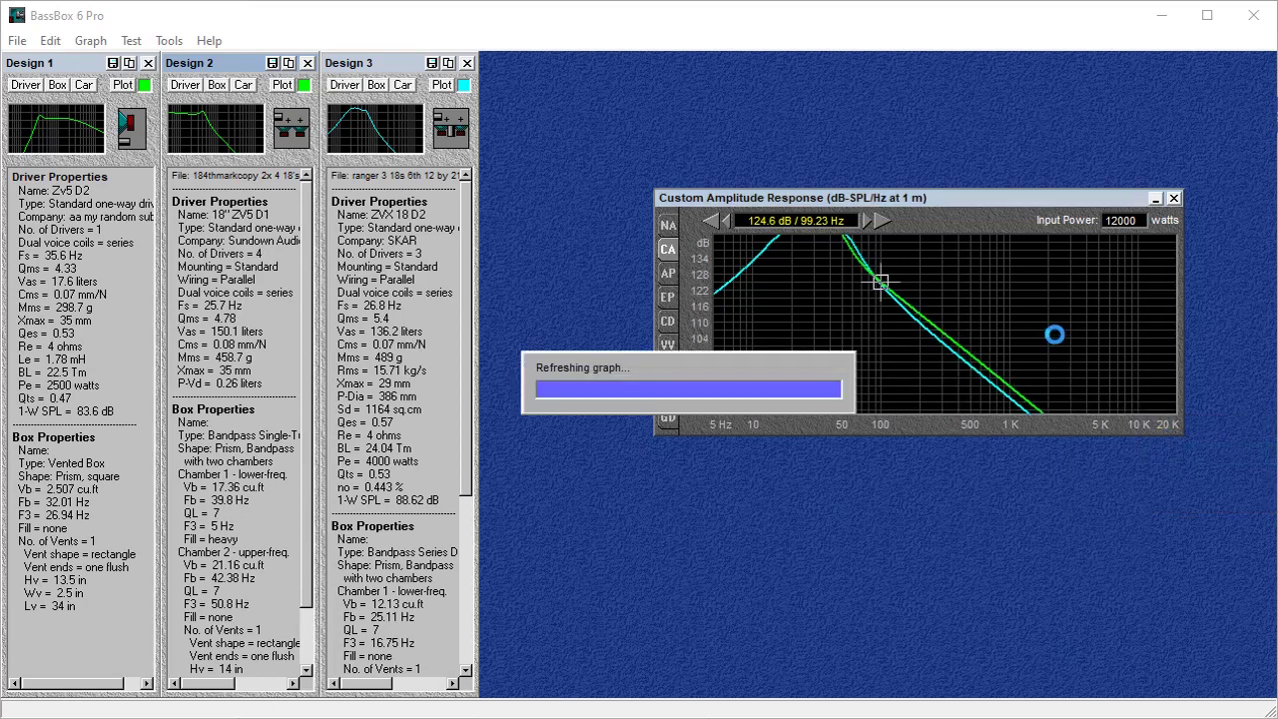
right_click(965, 308)
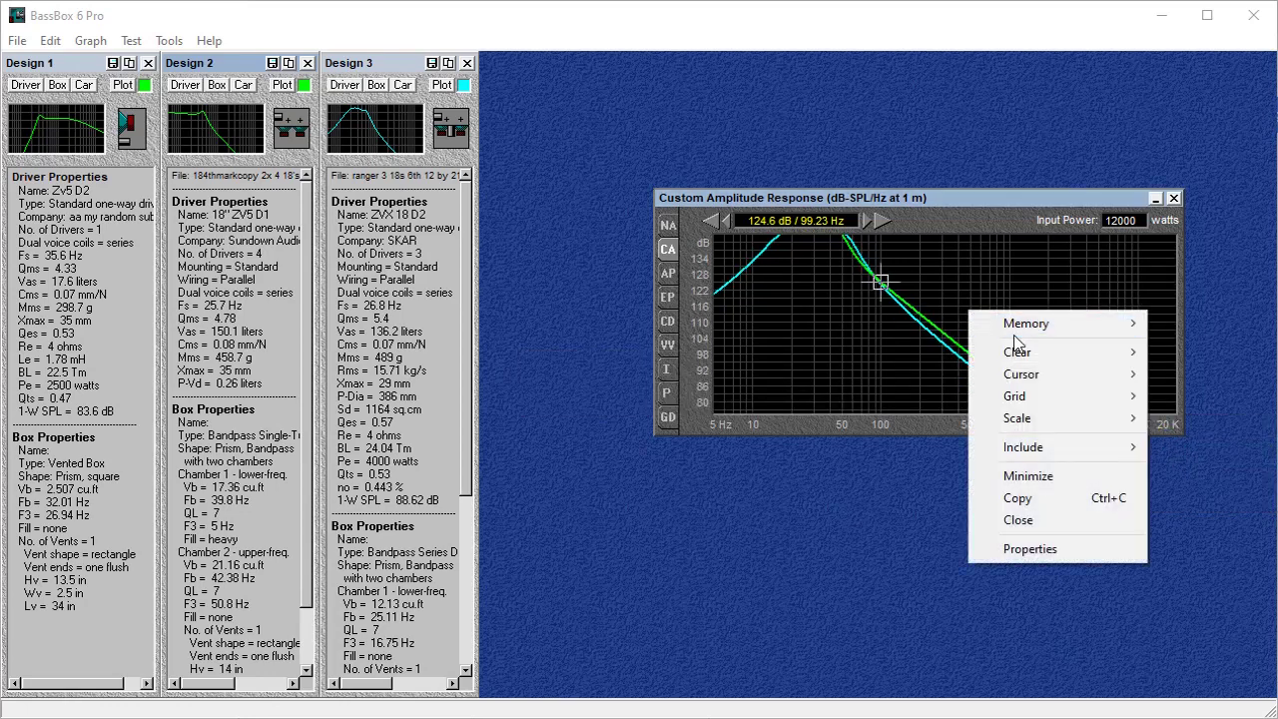
mouse_move(1078, 421)
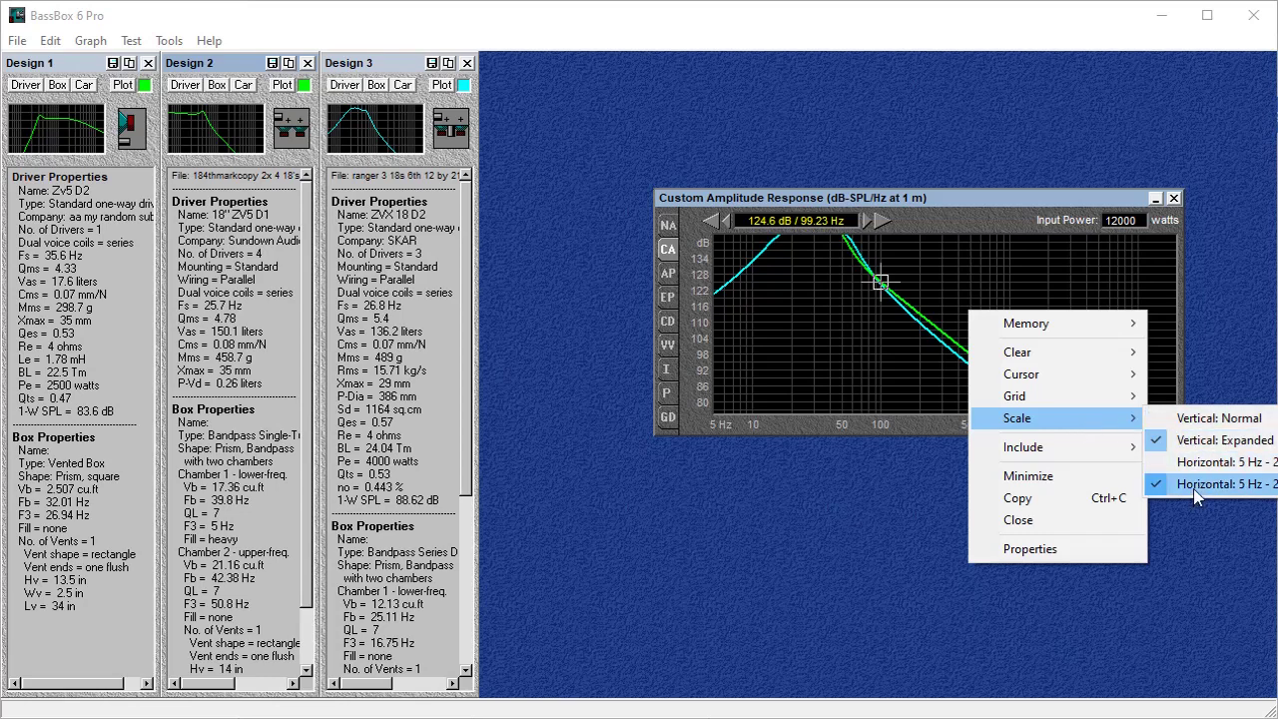
left_click(1114, 282)
Step: Lower the input power to 5000 watts, then to 2500 watts
left_click(1138, 221)
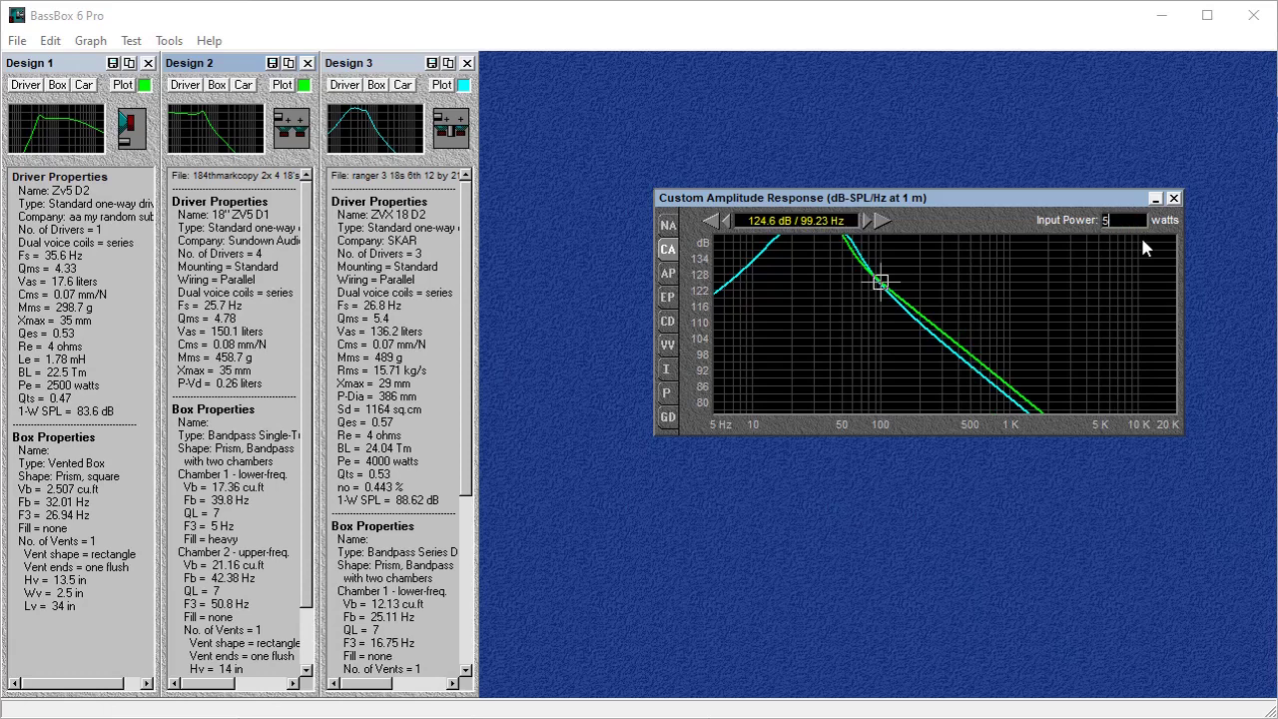
type("5000")
key("Return")
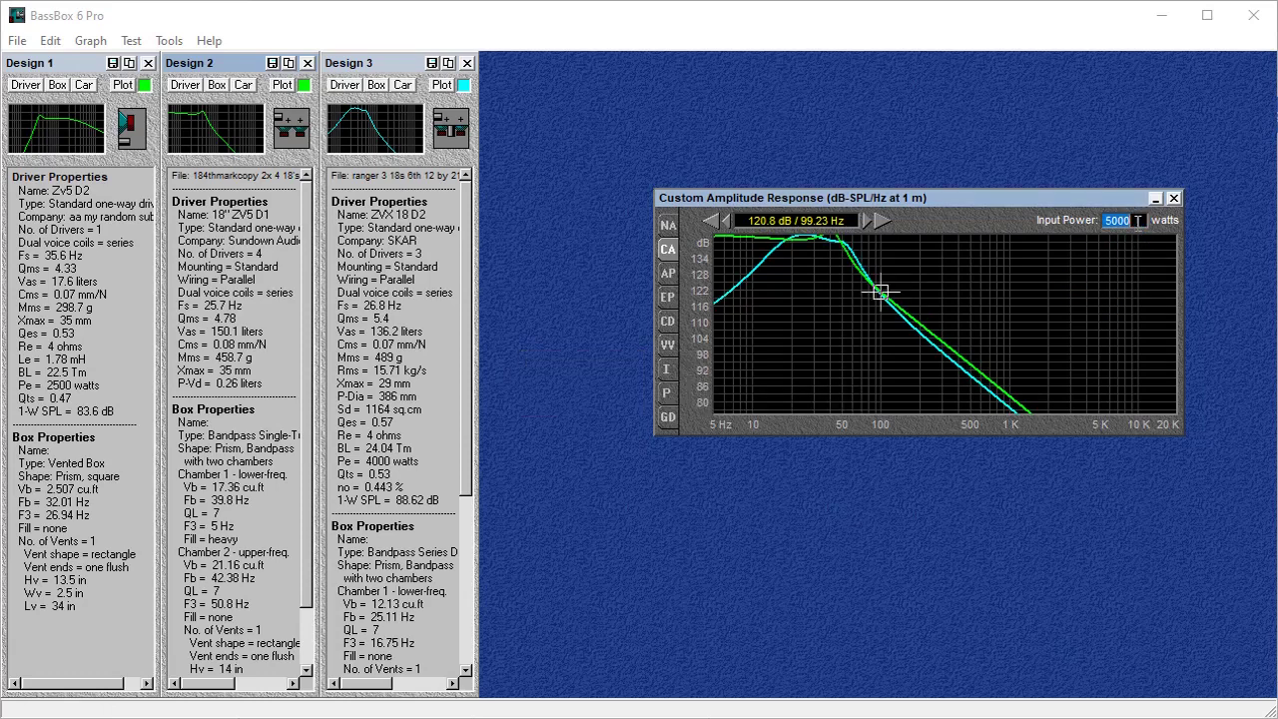
type("2")
key("Return")
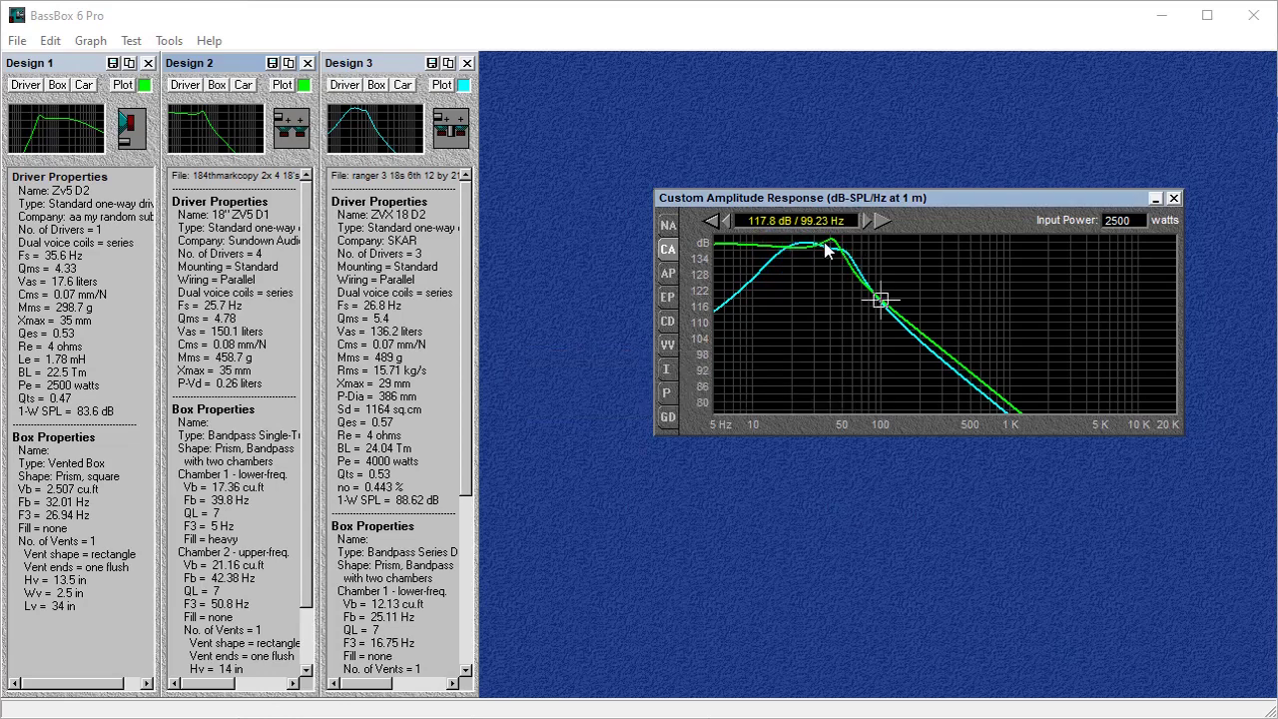
Step: Check the Normalized and Custom Amplitude Response graphs, then show Maximum Acoustic Power
left_click(667, 229)
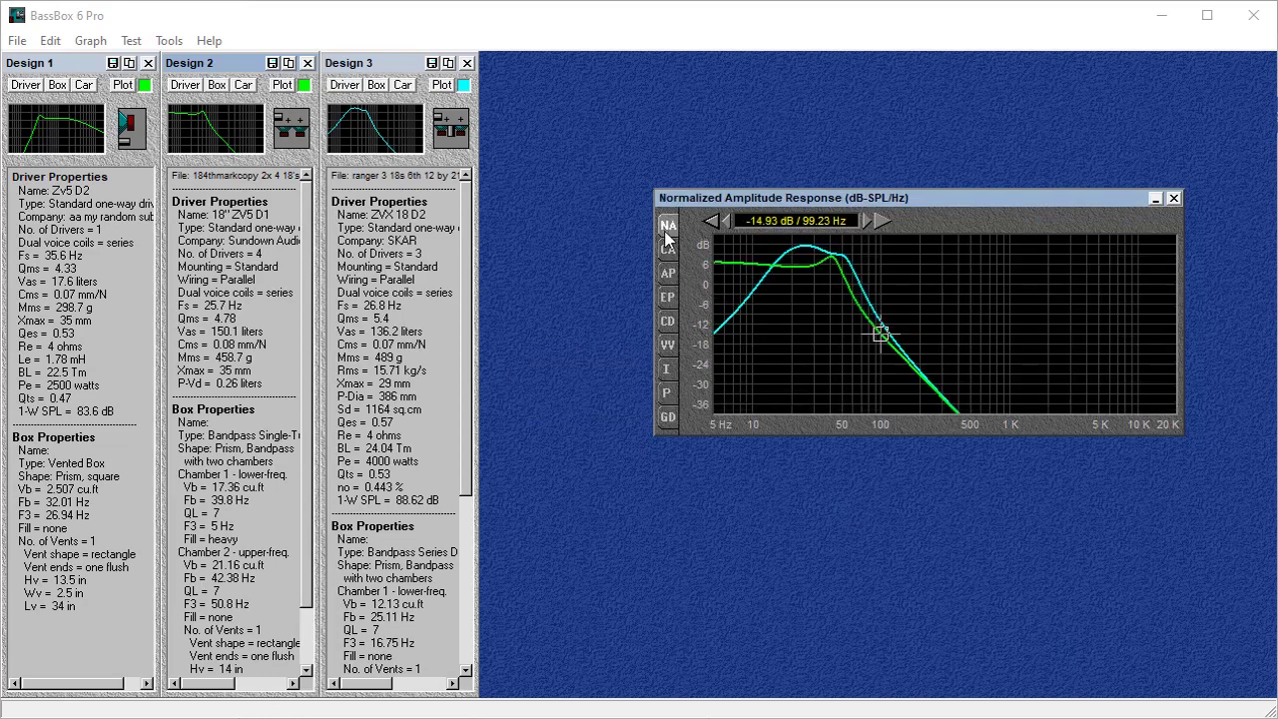
left_click(669, 250)
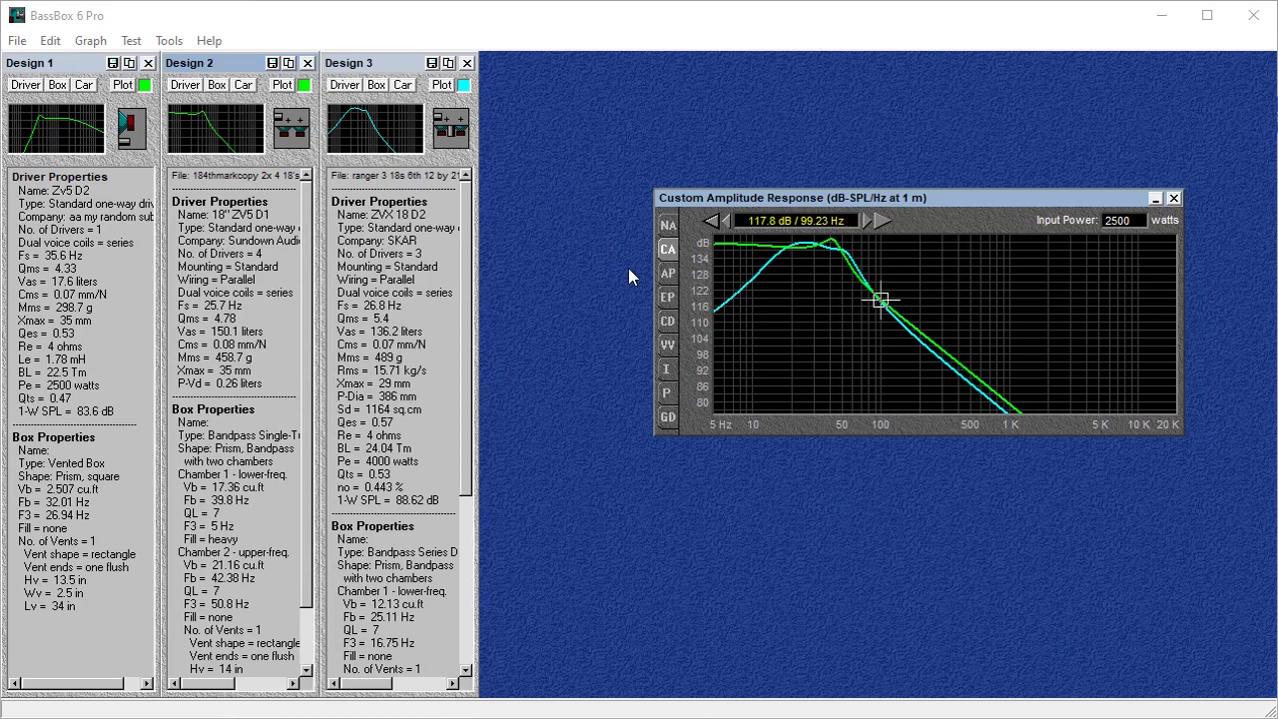
left_click(667, 274)
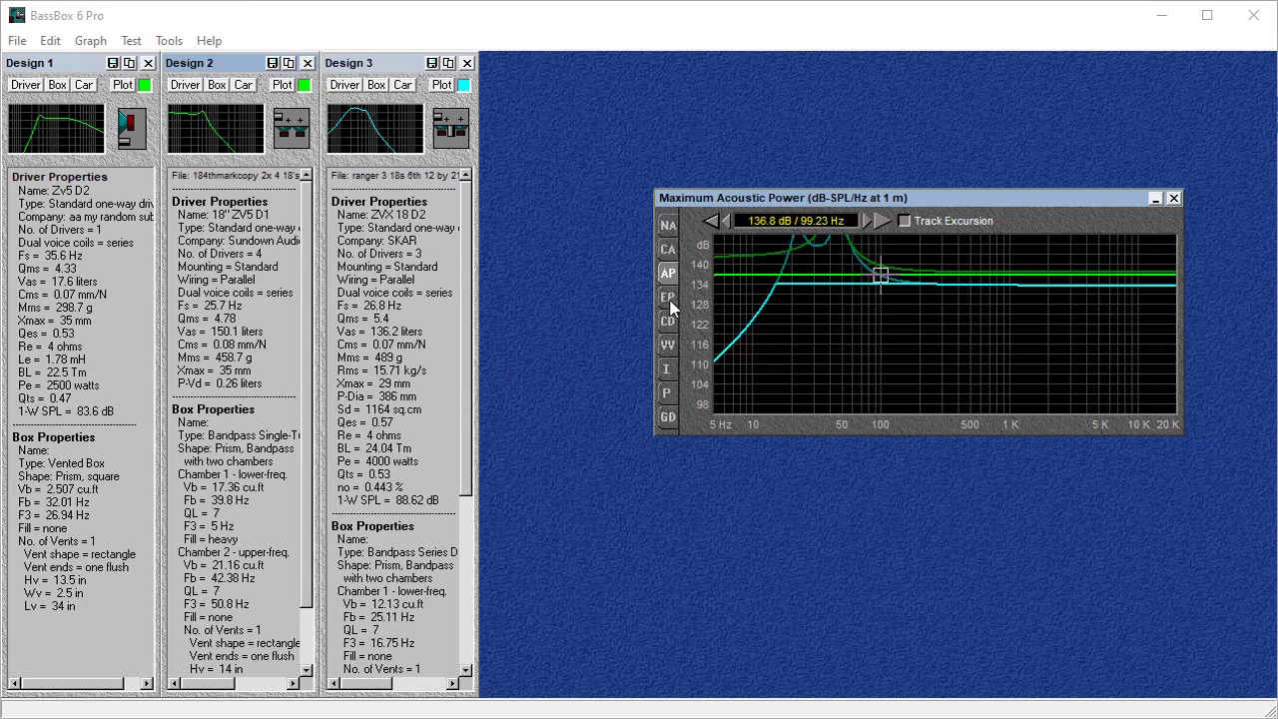
Step: Enable Track Excursion and step the cursor along the curve's low-frequency end
left_click(905, 220)
key("Left")
key("Left")
key("Left")
key("Left")
key("Left")
key("Left")
key("Left")
key("Left")
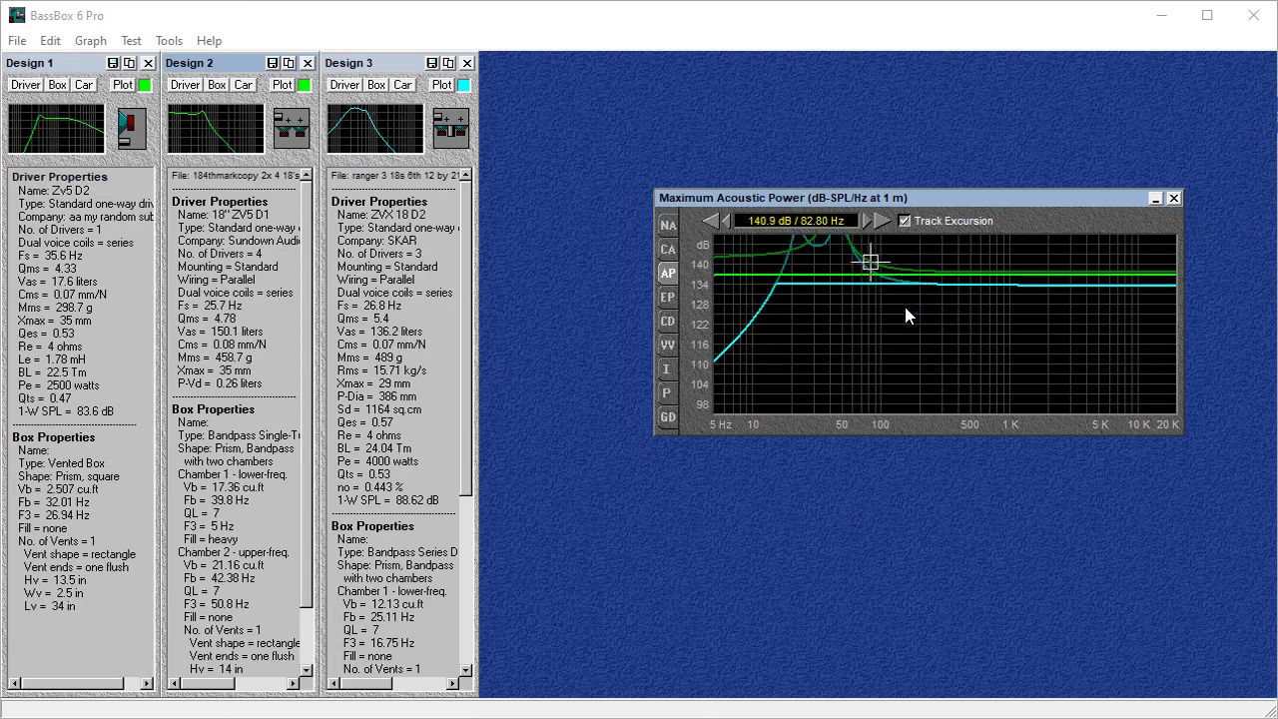
key("Left")
key("Left")
key("Left")
key("Left")
key("Left")
key("Left")
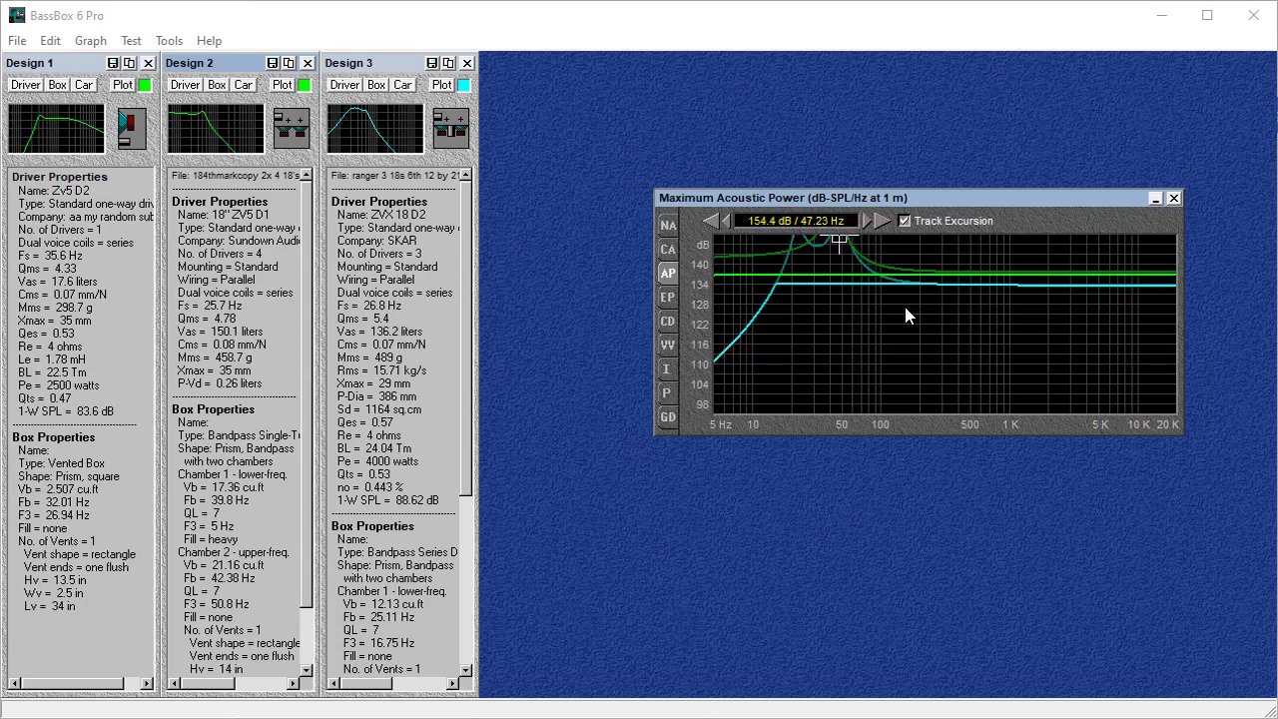
key("Left")
key("Left")
key("Left")
key("Left")
key("Left")
key("Left")
key("Left")
key("Left")
key("Left")
key("Left")
key("Left")
key("Left")
key("Left")
key("Left")
key("Left")
key("Left")
key("Left")
key("Right")
key("Right")
Step: Show Maximum Electric Input Power with an expanded vertical scale, reading 8000 W at 29.49 Hz
left_click(669, 299)
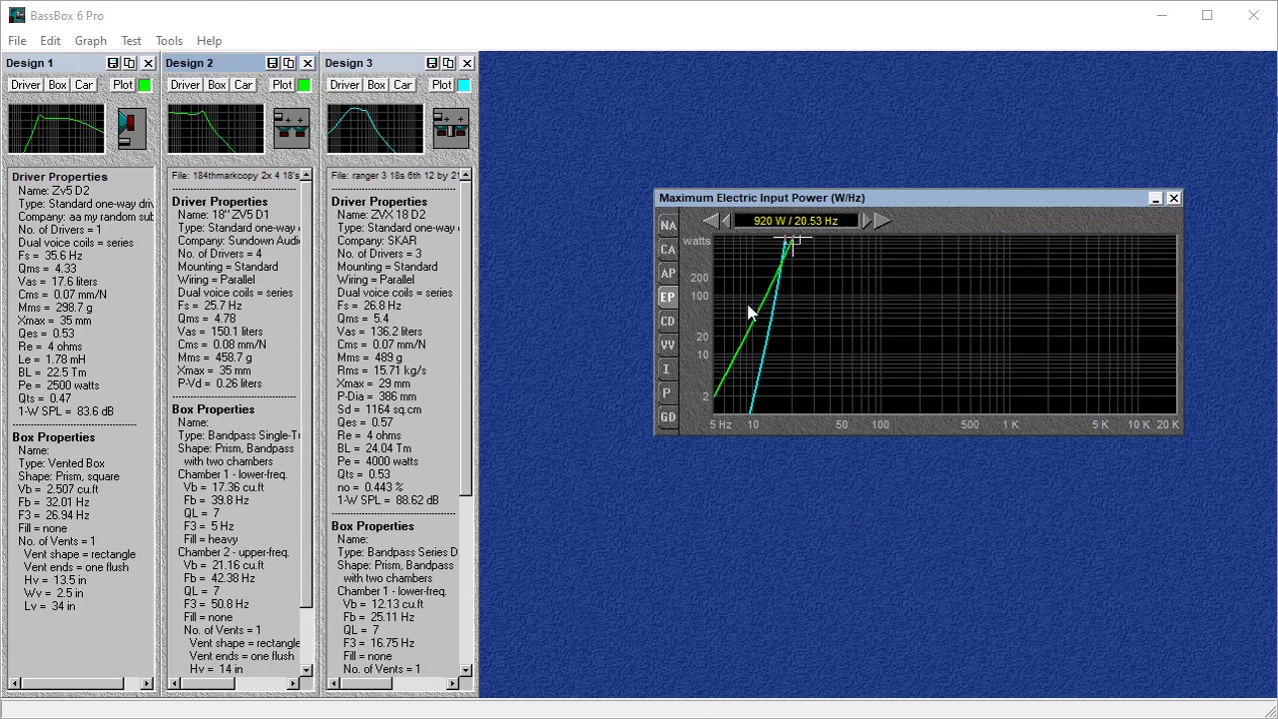
right_click(811, 320)
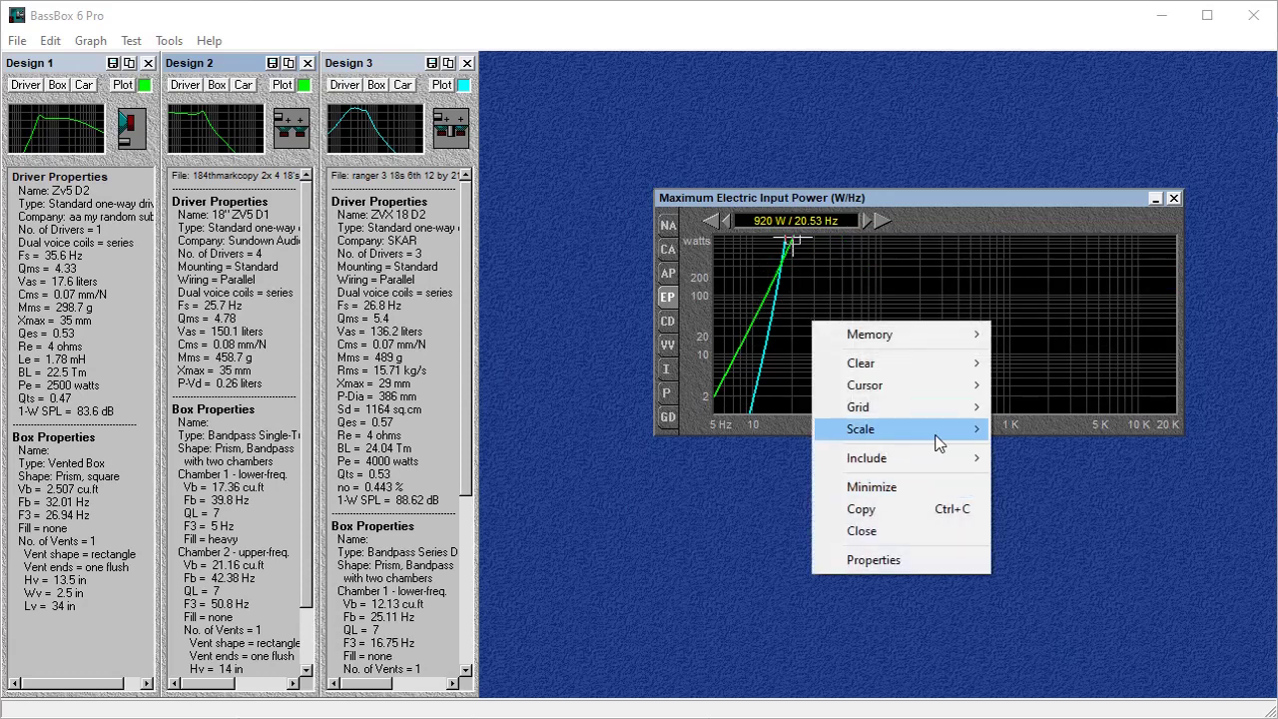
mouse_move(957, 442)
left_click(1010, 451)
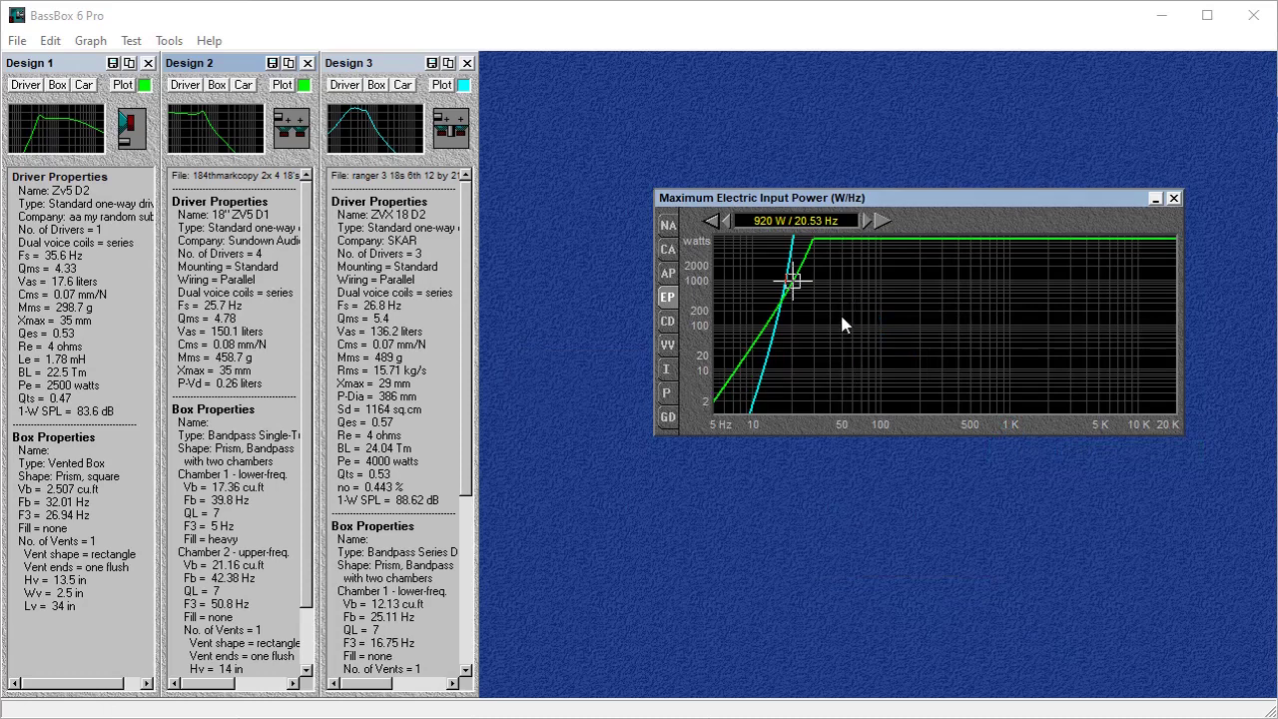
key("Right")
key("Right")
key("Right")
key("Right")
key("Right")
key("Right")
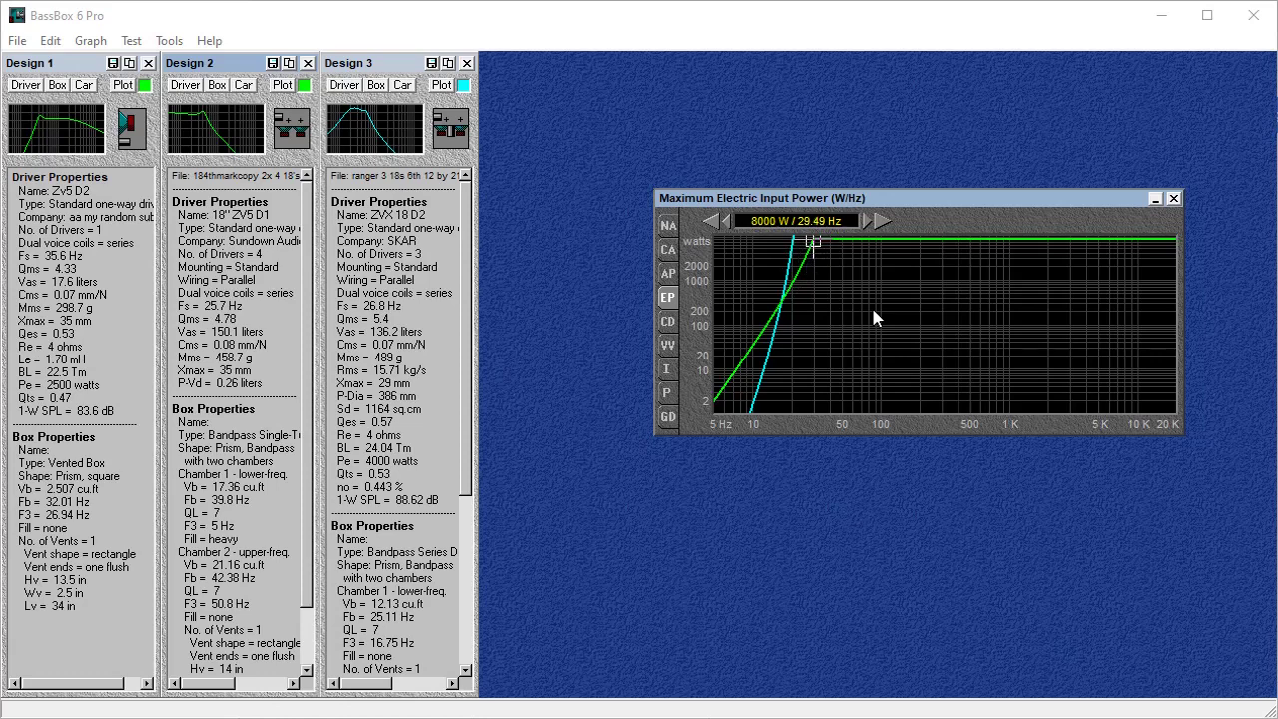
Step: Show the Cone Displacement graph with input power set to 12000 watts
left_click(668, 321)
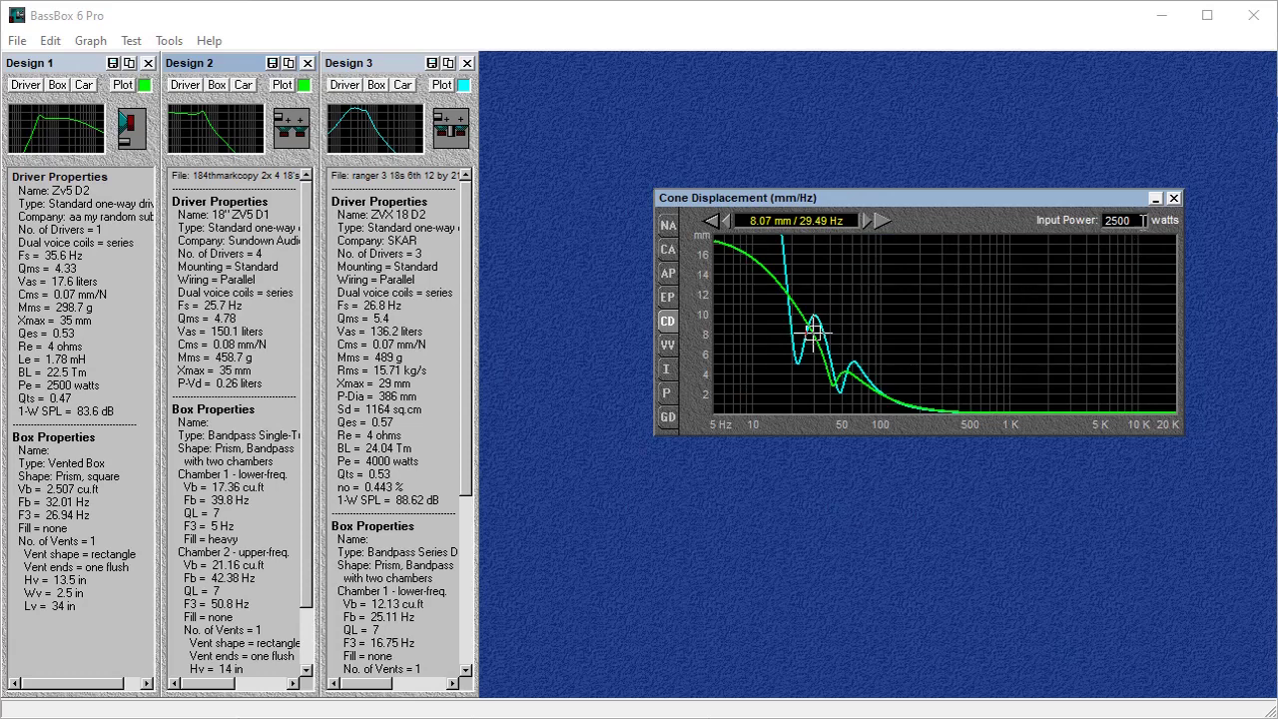
double_click(1130, 221)
type("12")
key("Return")
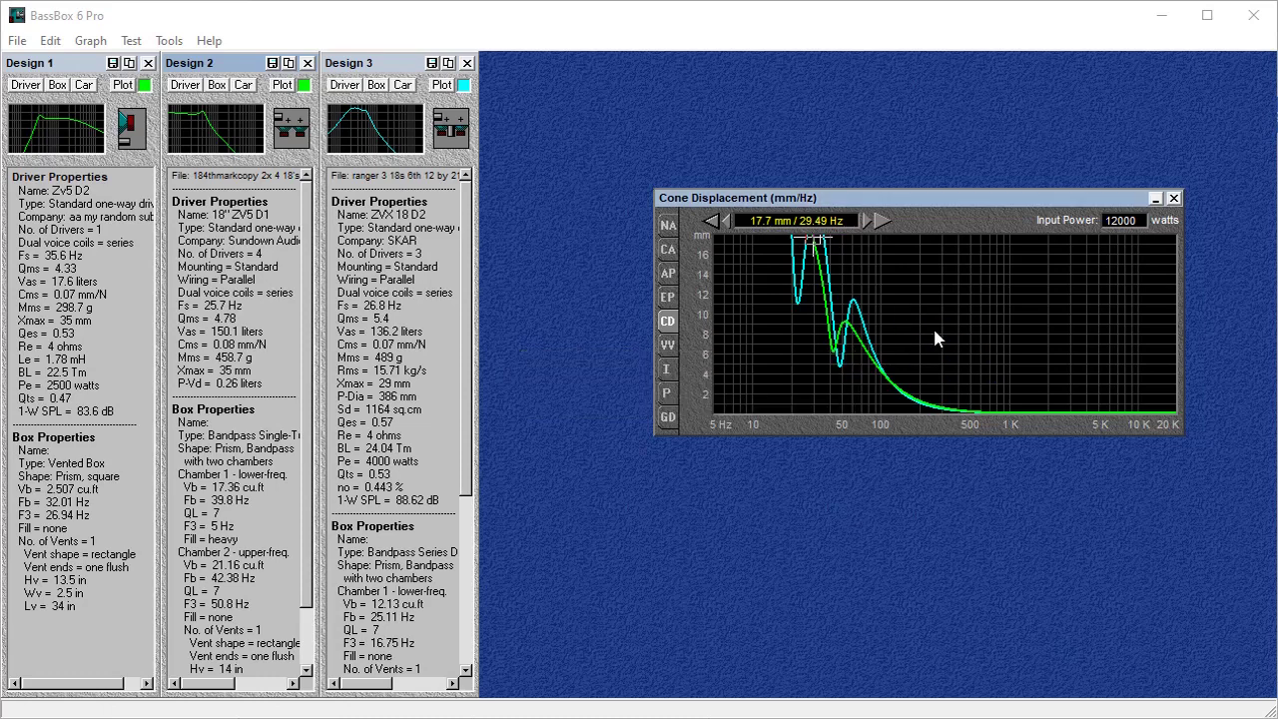
Step: Expand the displacement graph's vertical scale and step the cursor down to 20.53 Hz
right_click(934, 330)
mouse_move(1008, 396)
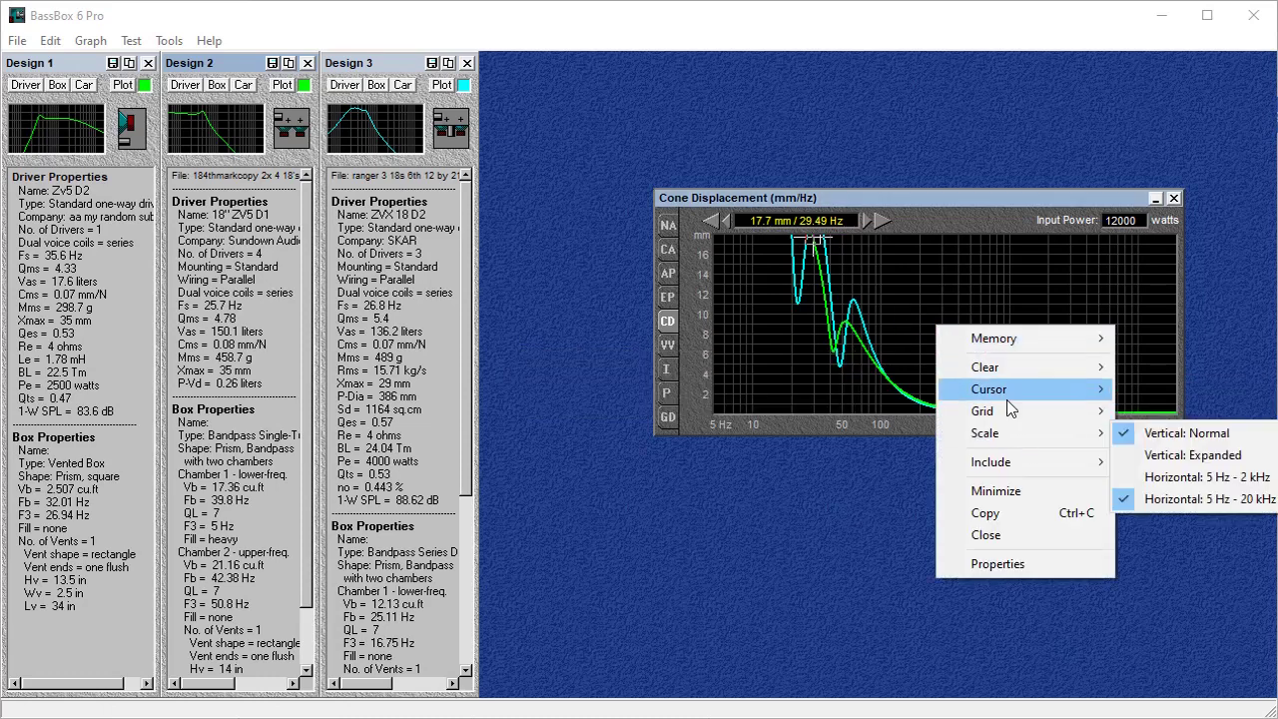
mouse_move(1033, 375)
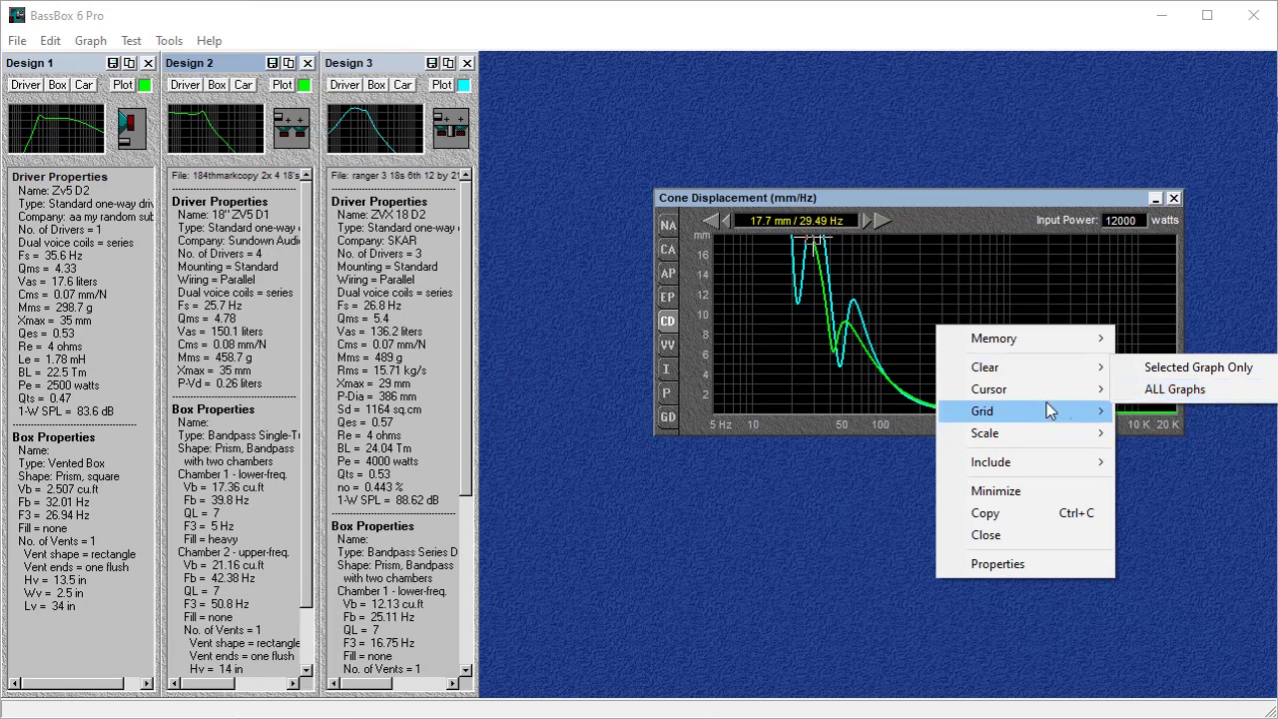
mouse_move(1070, 410)
mouse_move(1078, 431)
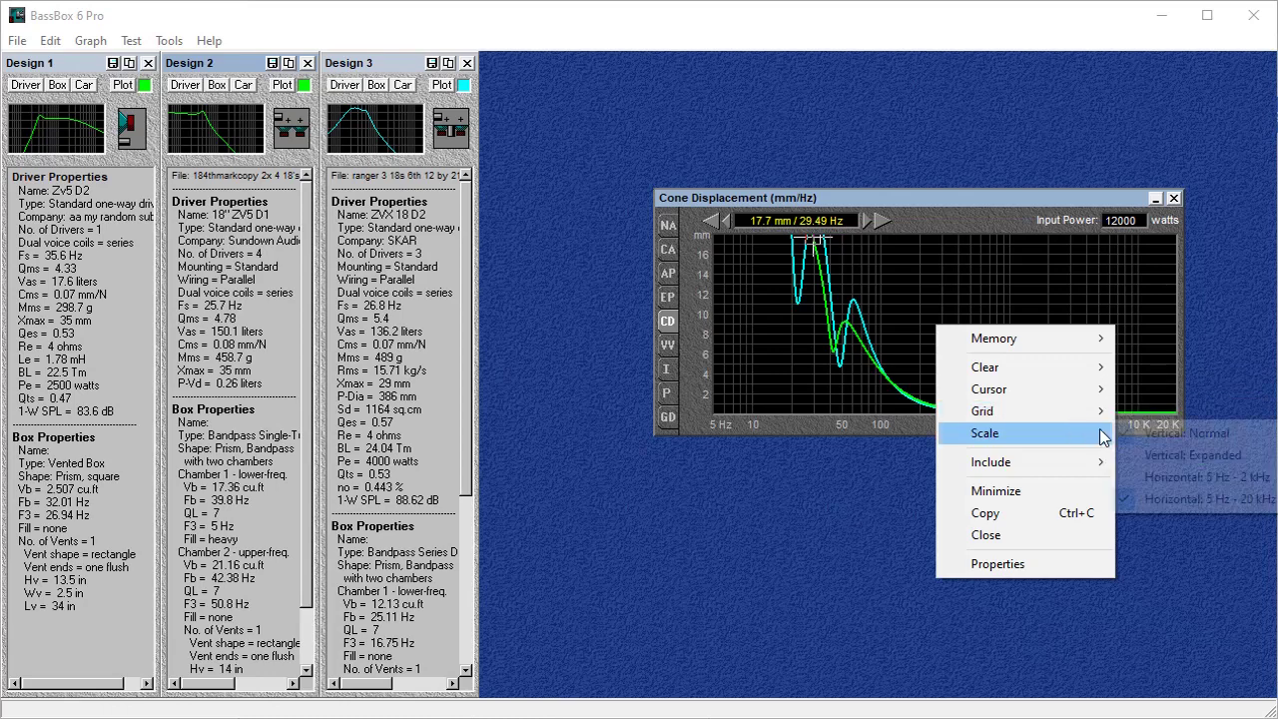
left_click(1158, 449)
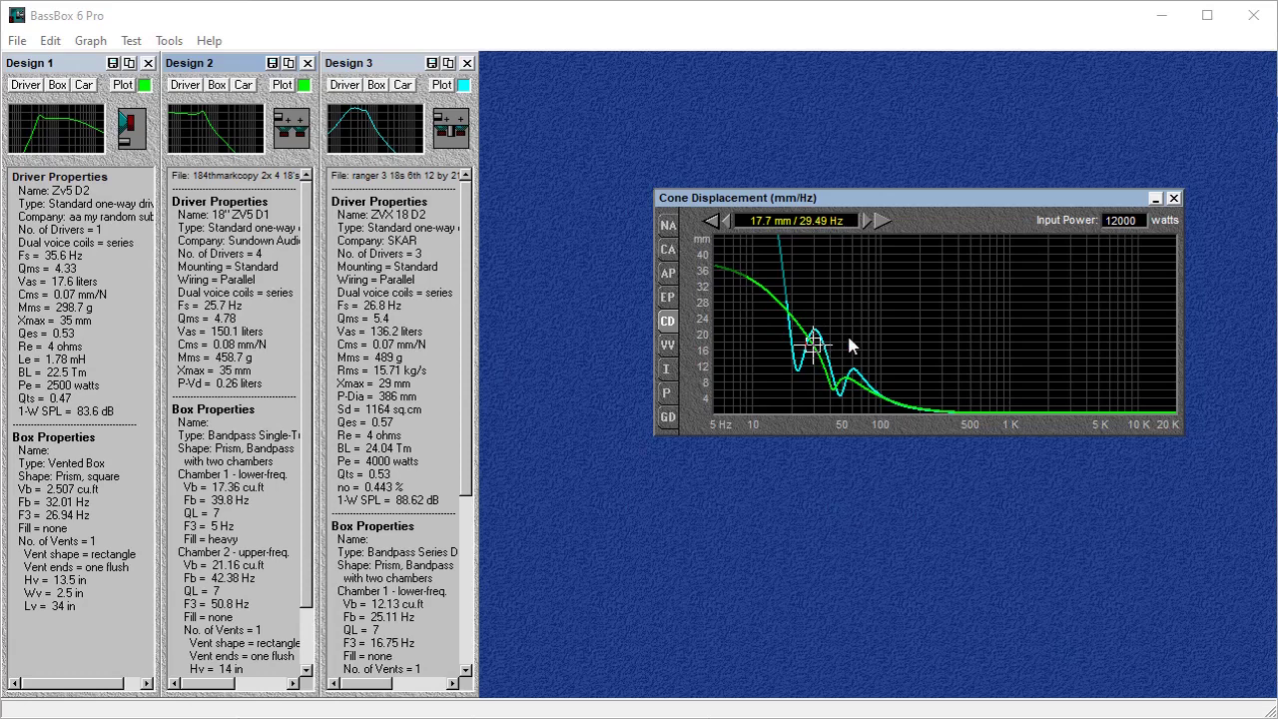
key("Left")
key("Left")
key("Left")
key("Left")
key("Left")
key("Left")
key("Left")
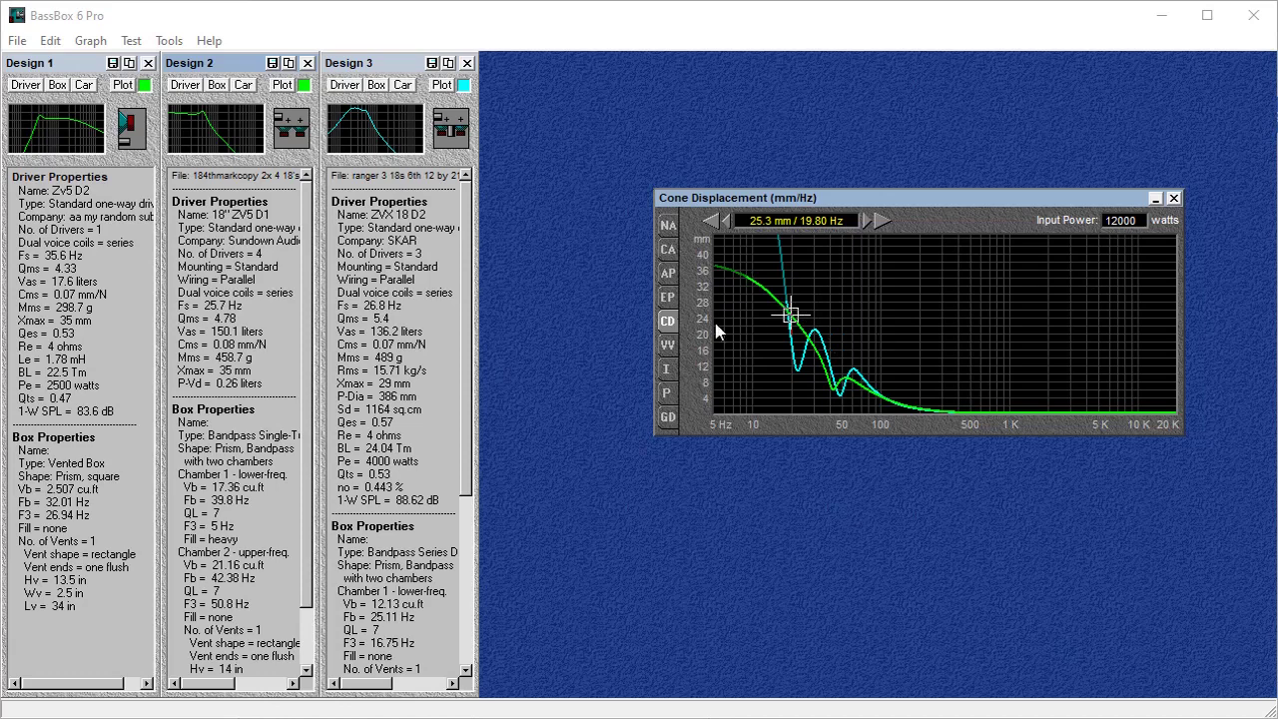
Step: Review the Vent Air Velocity curves, then switch to System Impedance
left_click(668, 344)
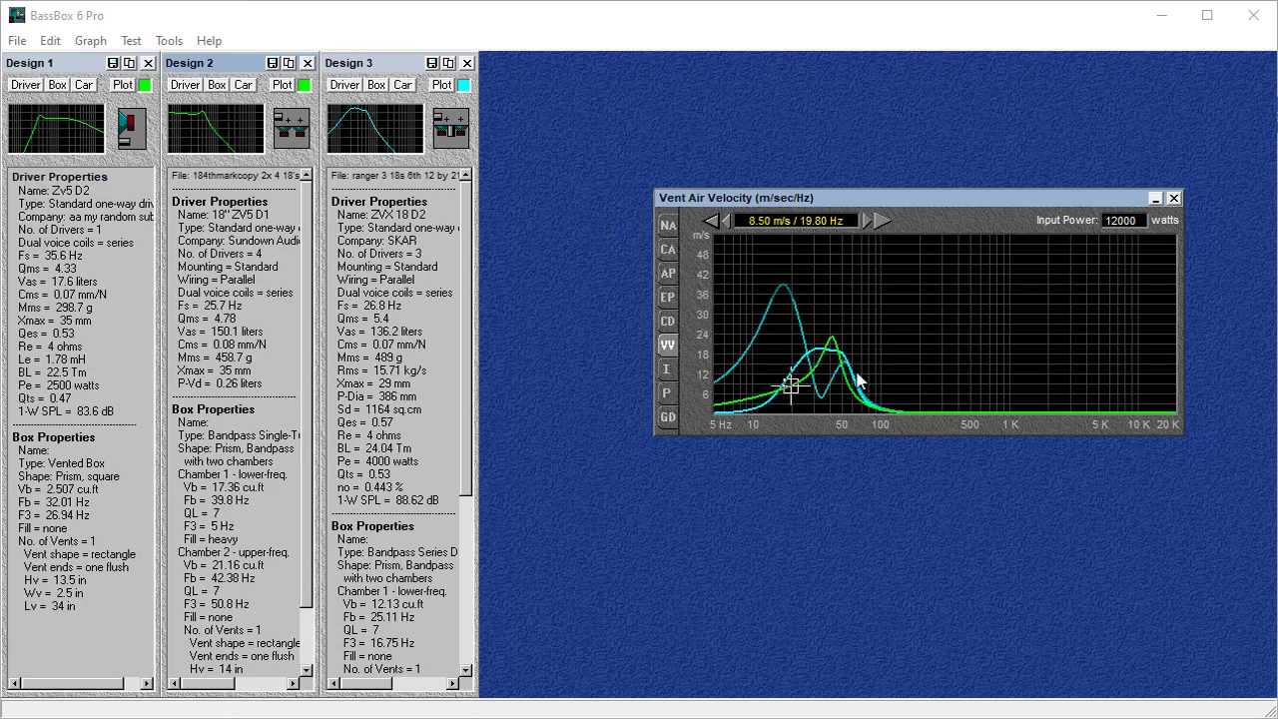
left_click(667, 371)
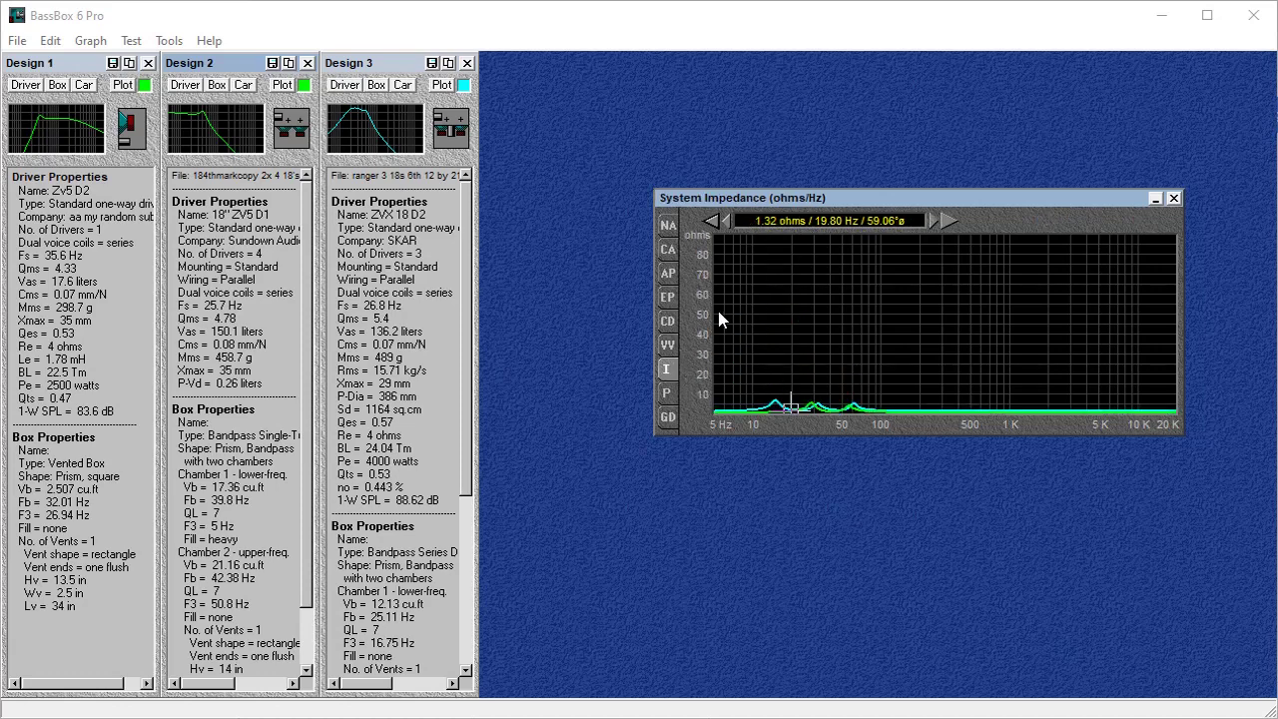
Step: Show the Phase Response graph for the designs
left_click(667, 393)
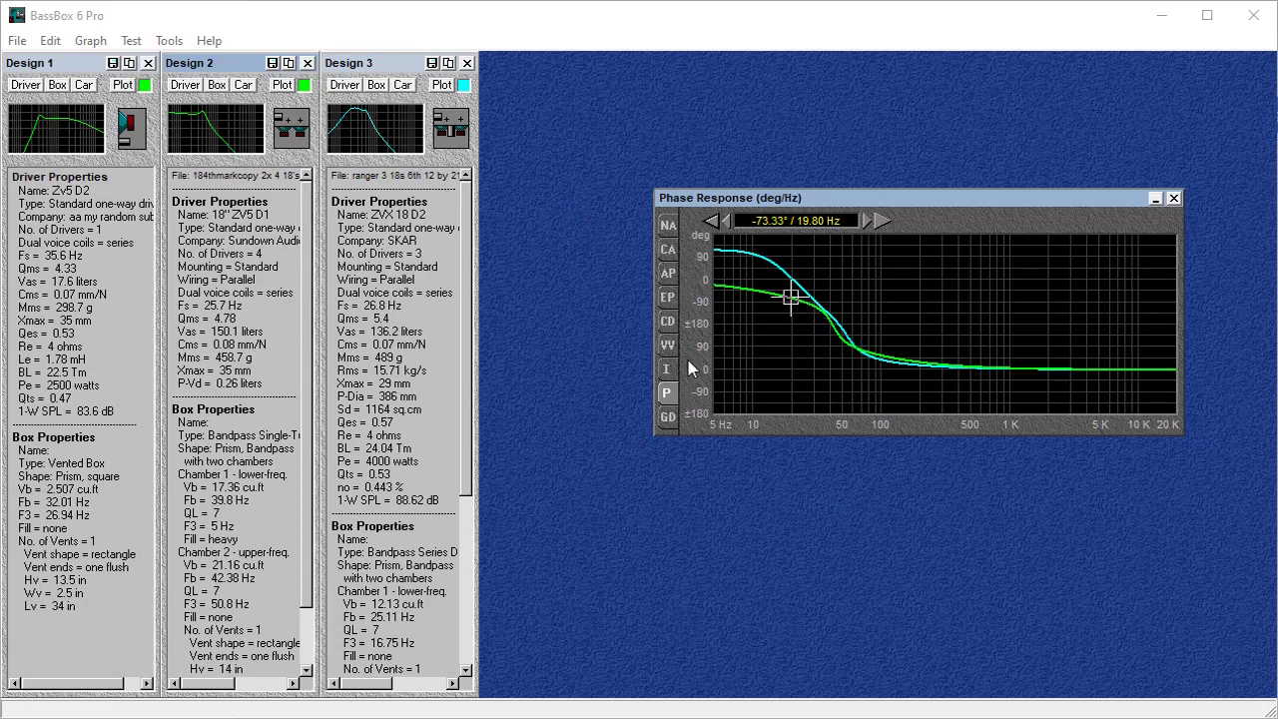
Step: Show Group Delay and set its vertical scale to Expanded, reaching 48 msec
left_click(669, 419)
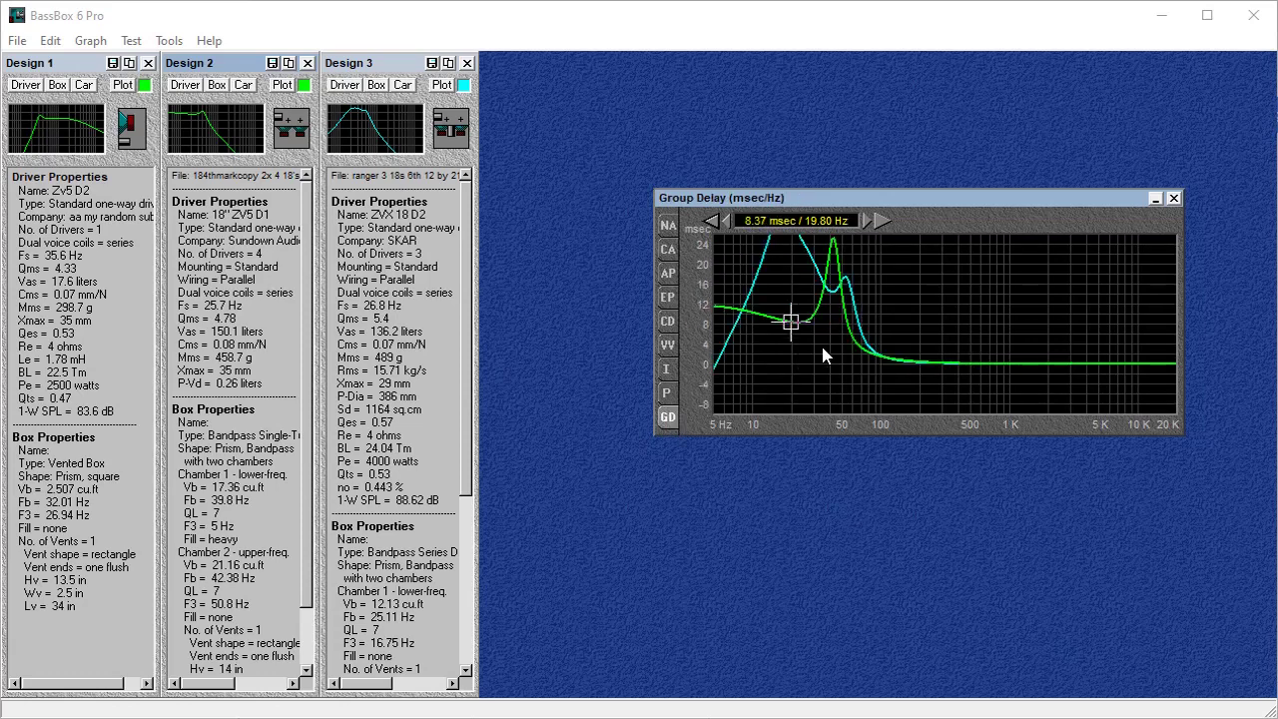
right_click(858, 322)
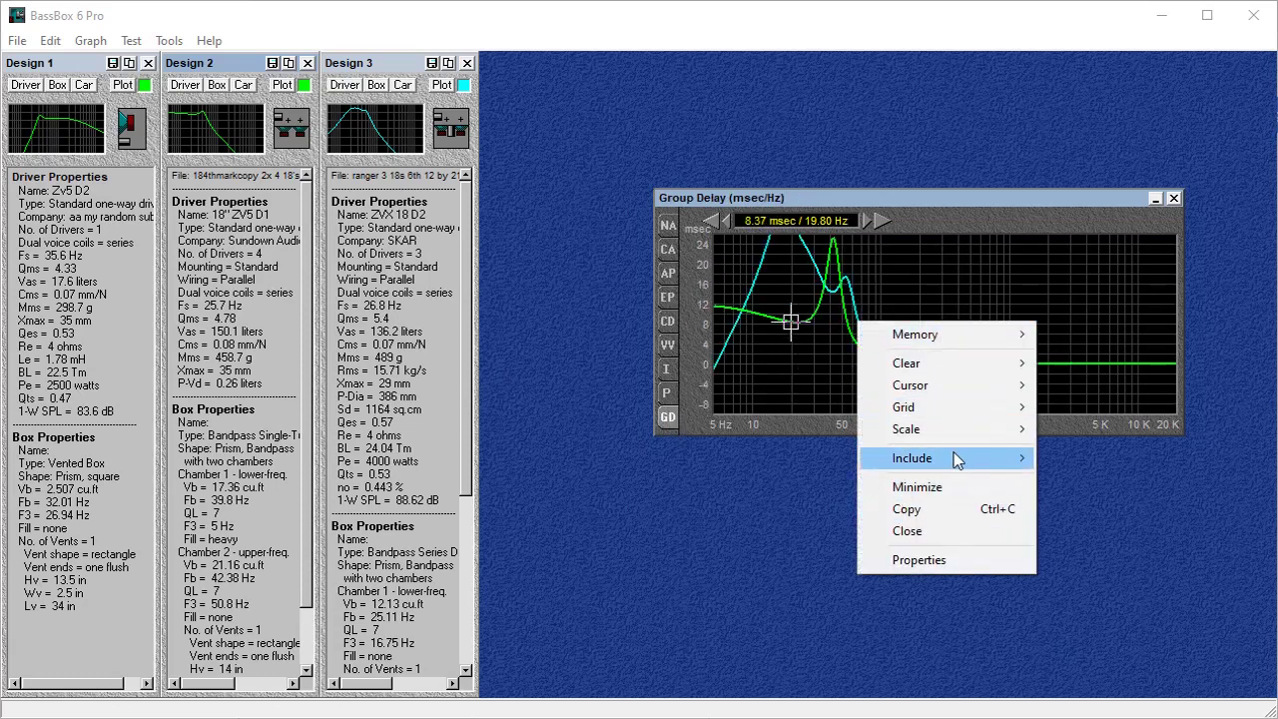
mouse_move(982, 429)
left_click(1091, 451)
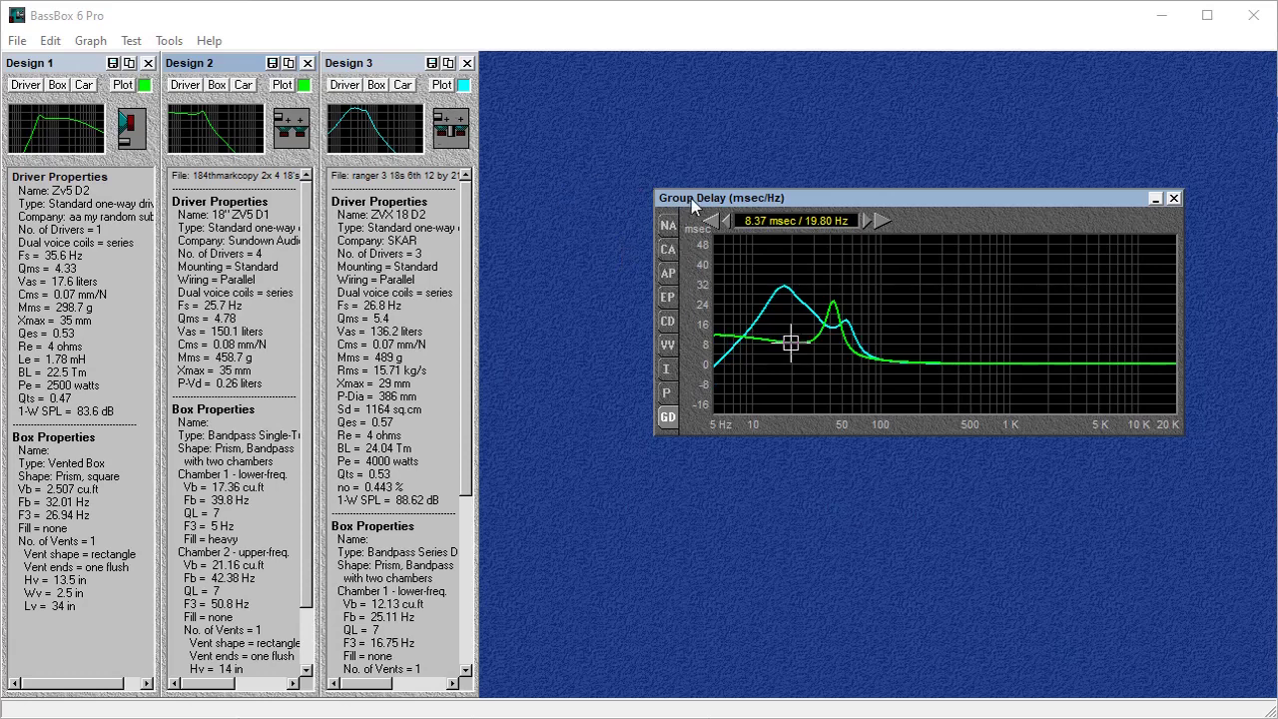
Step: Open Design 3's Car Acoustic Properties and set the +3 dB frequency to 50 Hz after trying 40
left_click(407, 88)
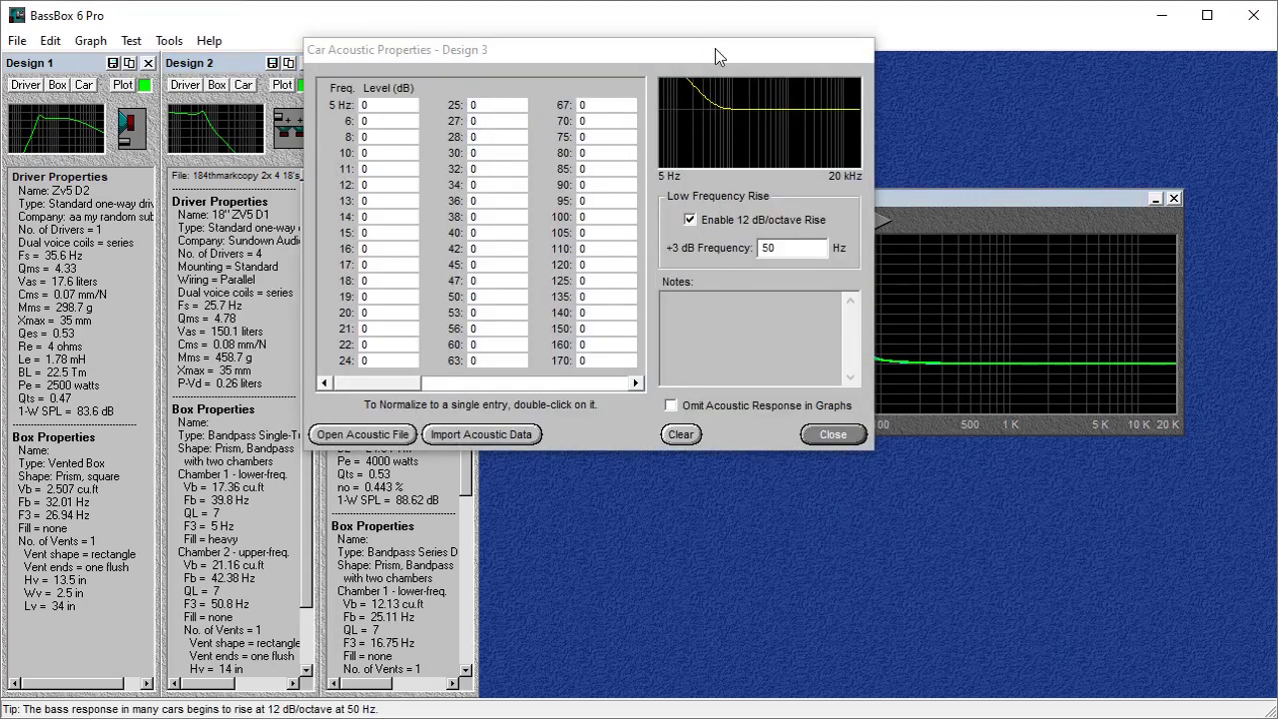
left_click_drag(715, 48, 729, 82)
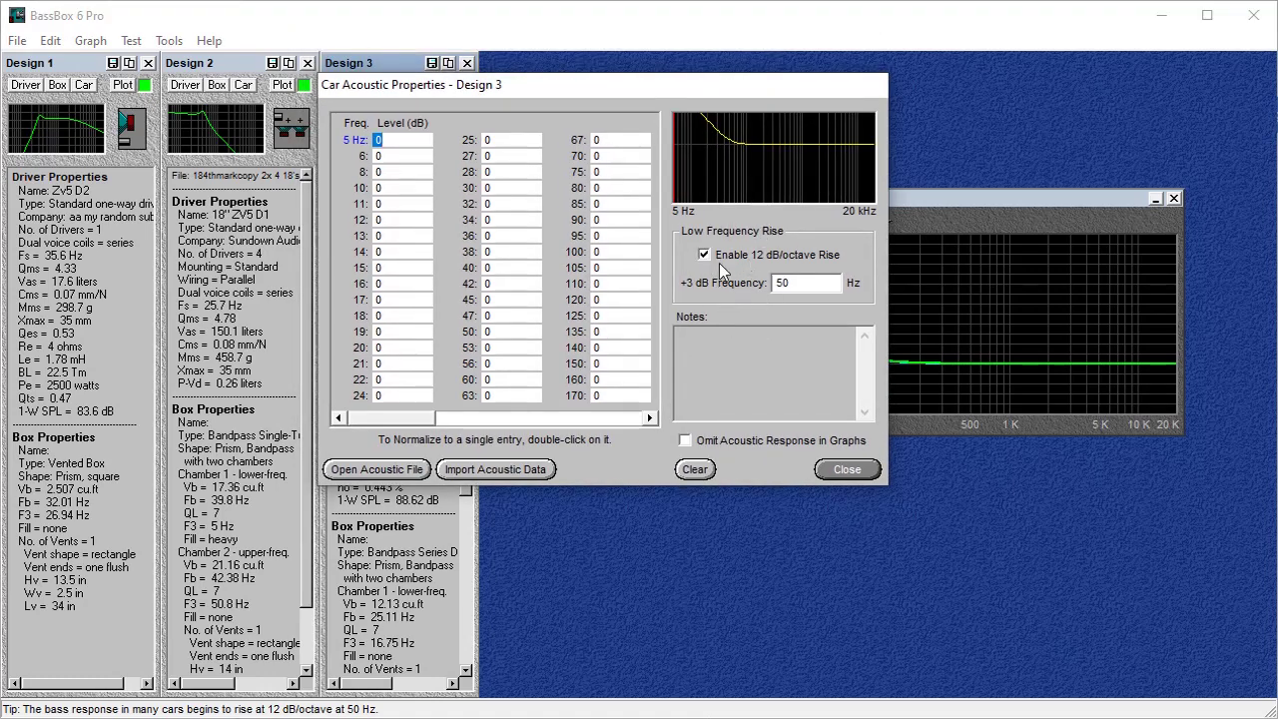
left_click(793, 284)
key("BackSpace")
type("40")
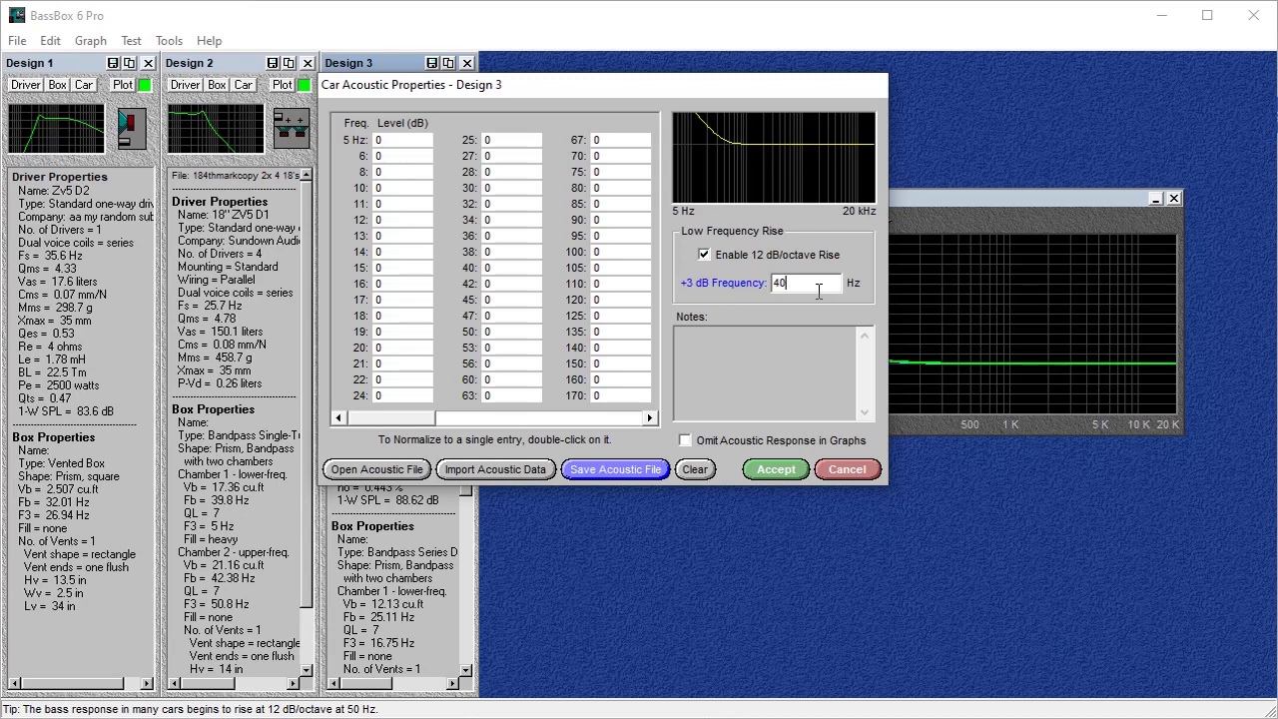
key("BackSpace")
type("50")
Step: Accept Design 3's 50 Hz, 12 dB/octave cabin gain settings
left_click(776, 468)
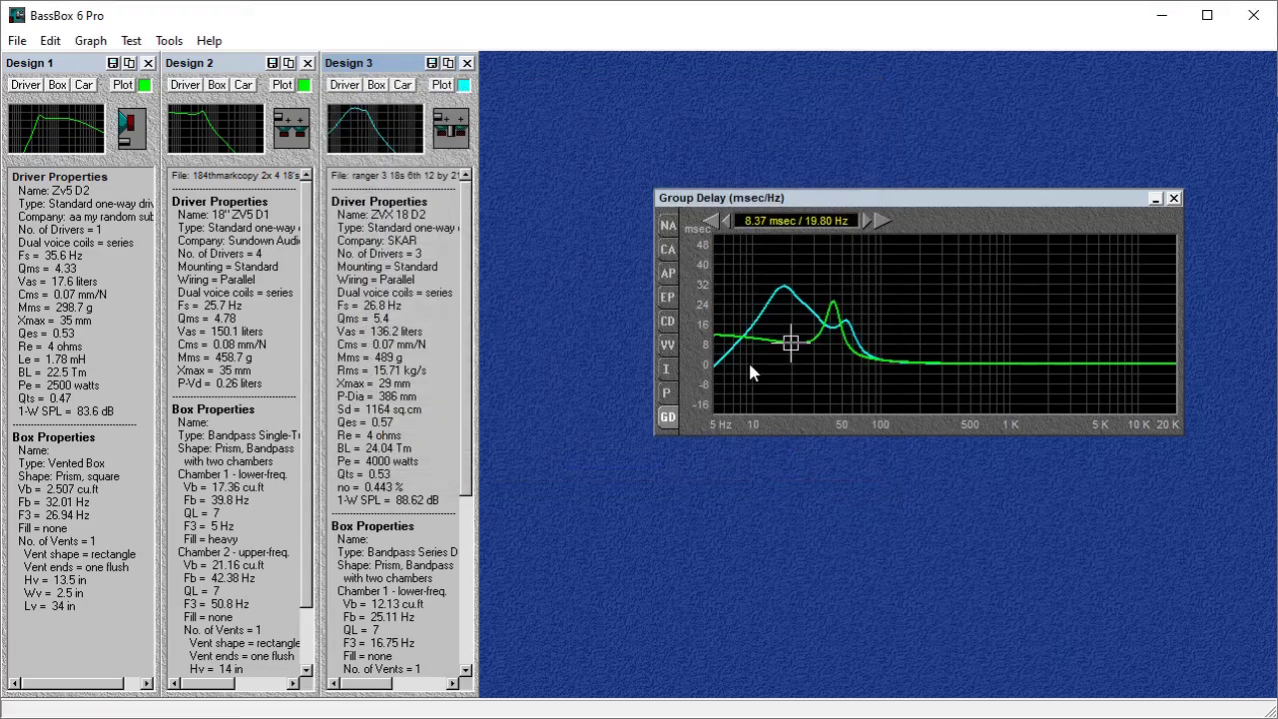